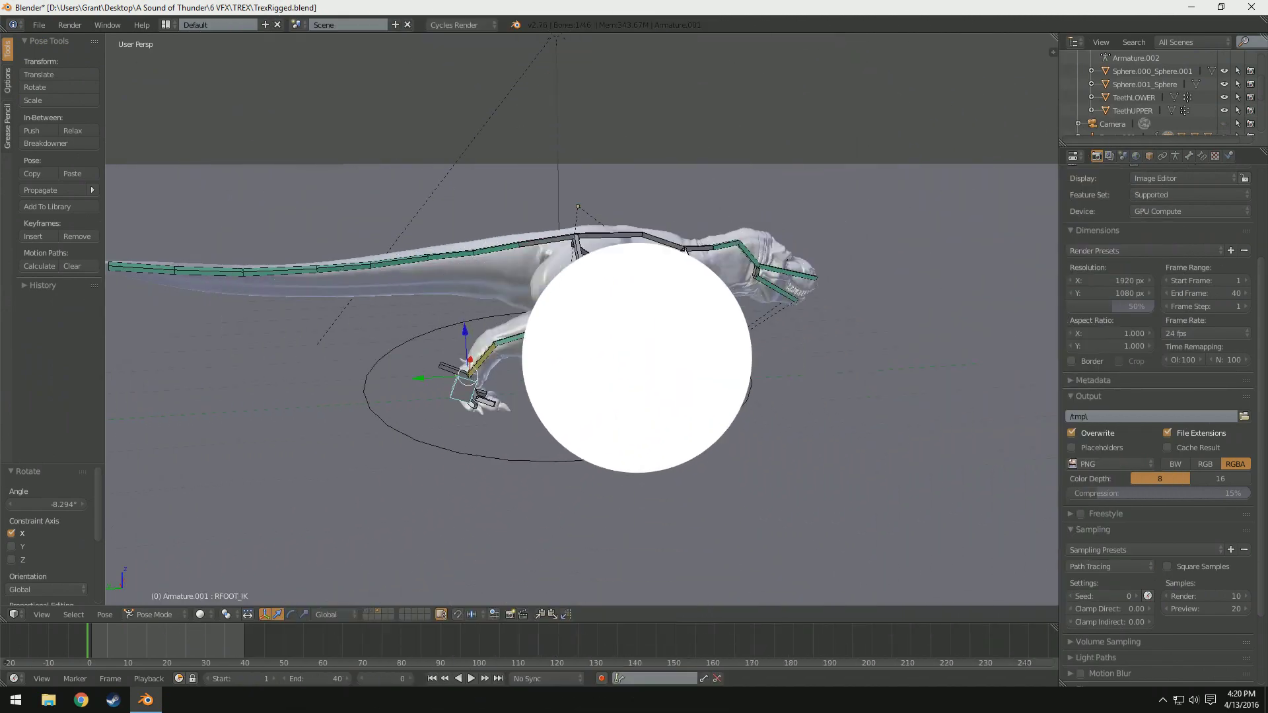
- Play the T-rex walk animation, look at it from both sides, and stop the playback
{"action": "middle_click_drag", "start_coordinate": [688, 370], "coordinate": [267, 526]}
{"action": "left_click", "coordinate": [471, 679]}
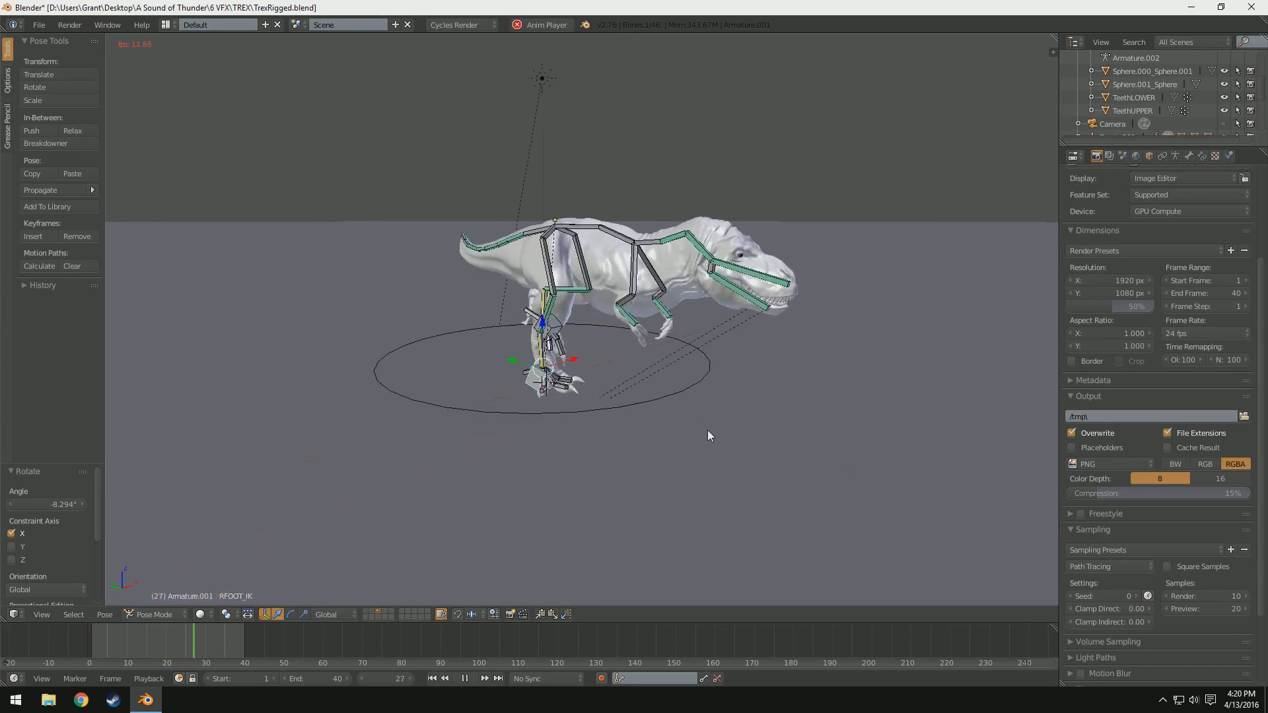
{"action": "middle_click_drag", "start_coordinate": [646, 435], "coordinate": [467, 435]}
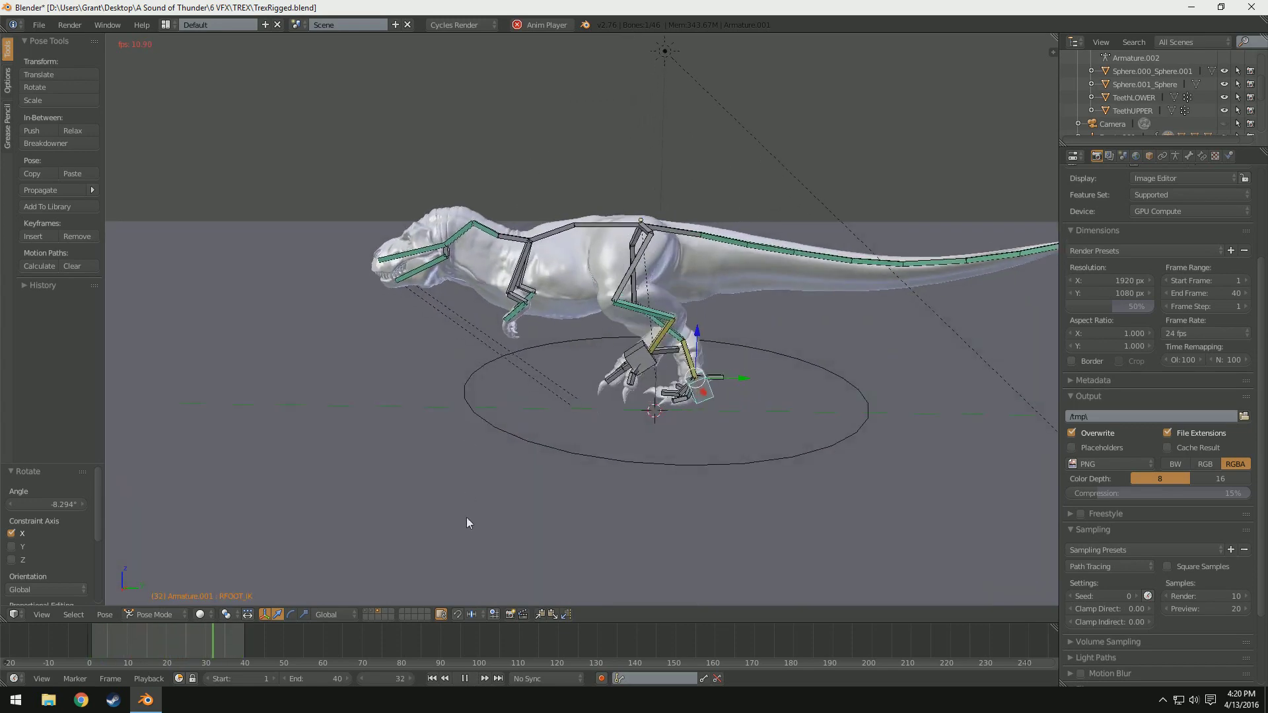
{"action": "left_click", "coordinate": [467, 678]}
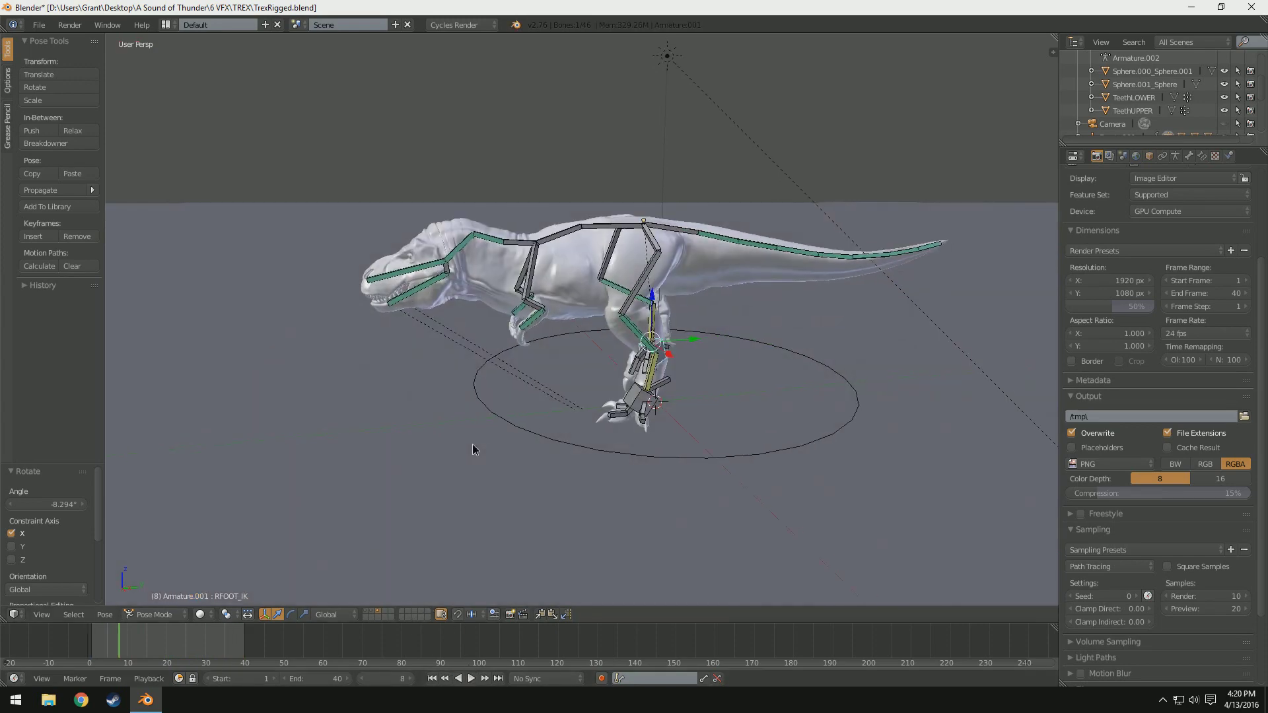
- Show only the layer with the rigged T-rex, lower its left foot IK bone 0.152 along Z, and move the right foot IK bone
{"action": "middle_click_drag", "start_coordinate": [473, 444], "coordinate": [730, 442]}
{"action": "left_click", "coordinate": [370, 612]}
{"action": "middle_click_drag", "start_coordinate": [601, 397], "coordinate": [764, 419], "text": "shift"}
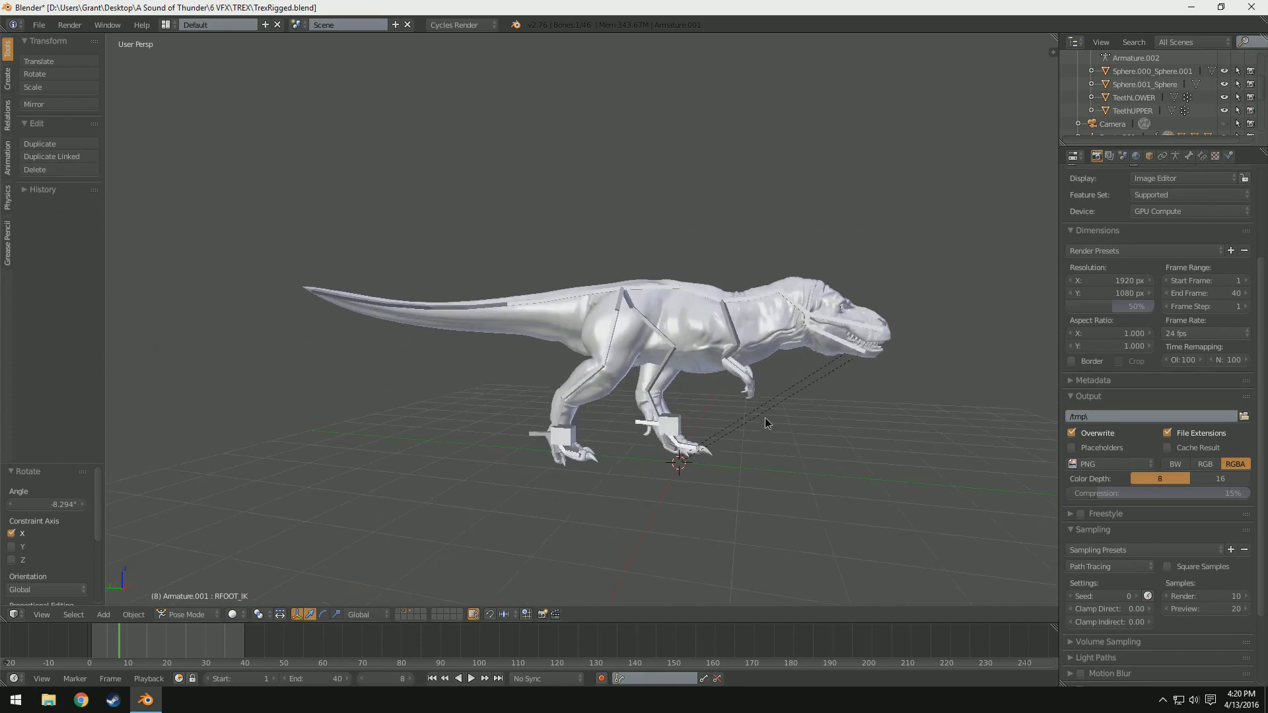
{"action": "right_click", "coordinate": [660, 428]}
{"action": "left_click_drag", "start_coordinate": [659, 375], "coordinate": [595, 457]}
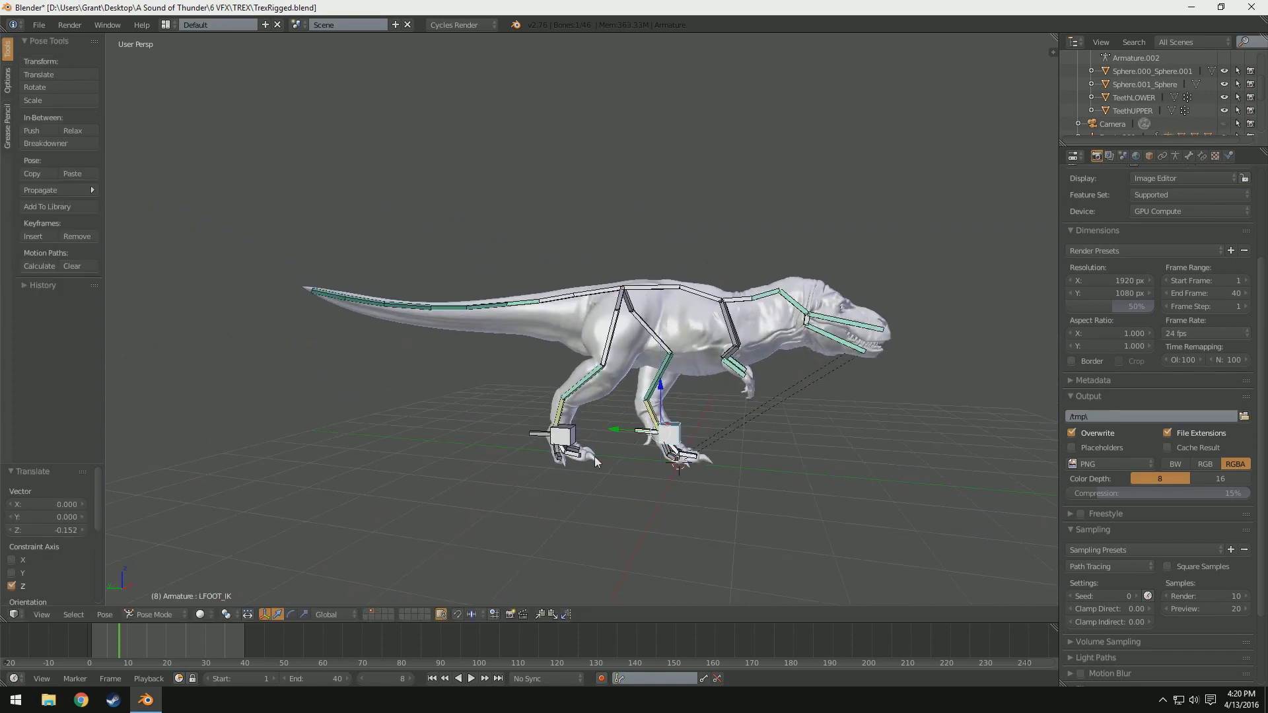
{"action": "right_click", "coordinate": [561, 435]}
{"action": "left_click_drag", "start_coordinate": [563, 396], "coordinate": [579, 350]}
- Test the tail rig by rotating the tail's base bone about the X axis and by 10.75° about the Z axis
{"action": "middle_click_drag", "start_coordinate": [578, 350], "coordinate": [543, 417]}
{"action": "right_click", "coordinate": [599, 260]}
{"action": "key", "text": "r"}
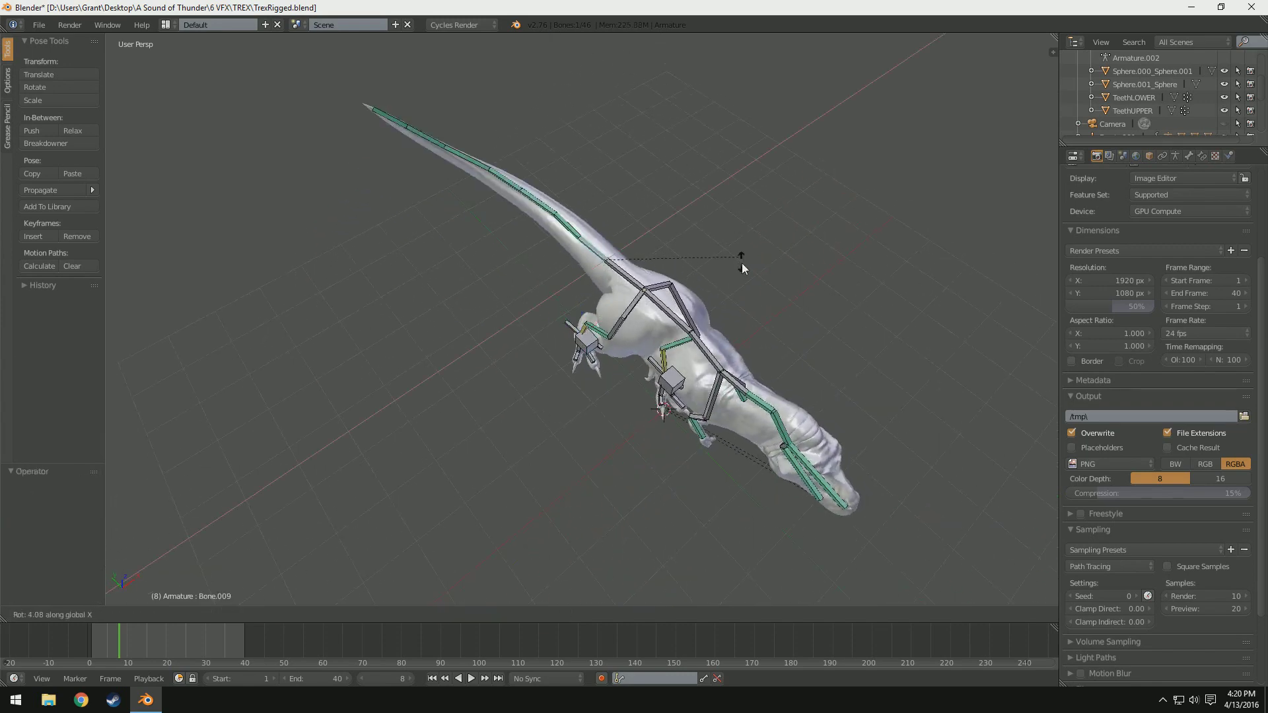
{"action": "key", "text": "x"}
{"action": "left_click", "coordinate": [737, 247]}
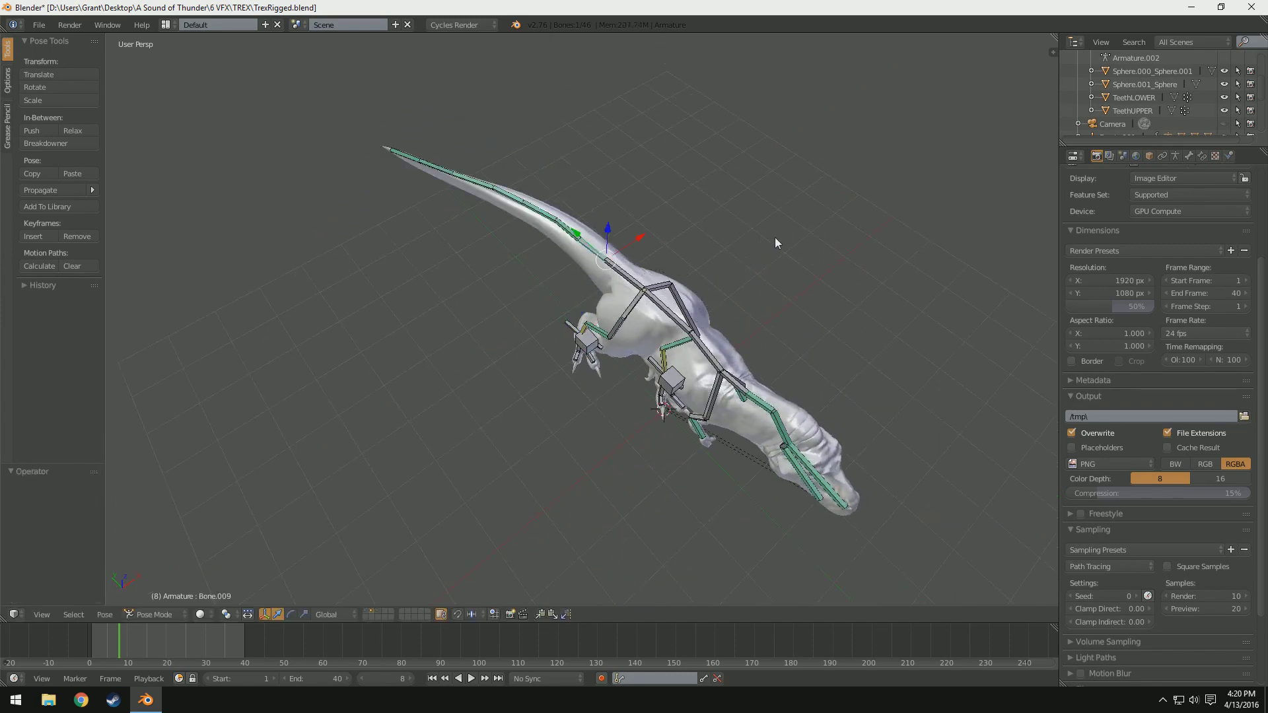
{"action": "key", "text": "r"}
{"action": "key", "text": "z"}
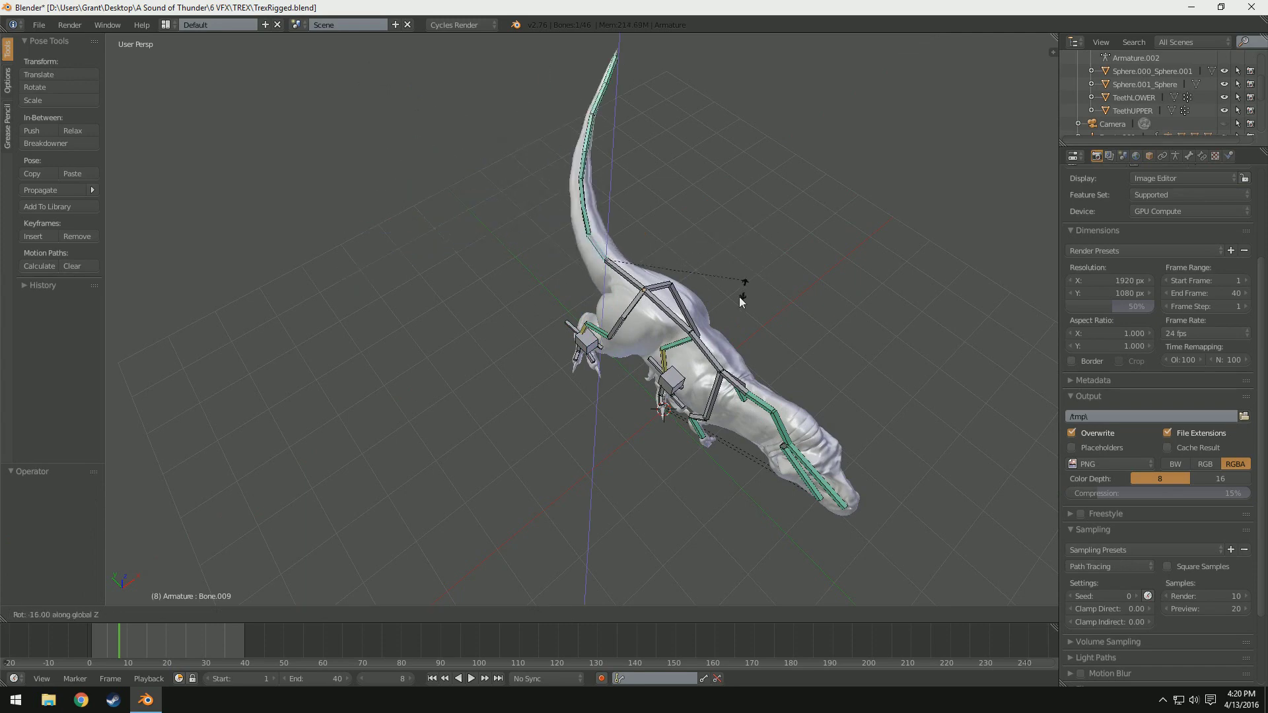
{"action": "left_click", "coordinate": [693, 235]}
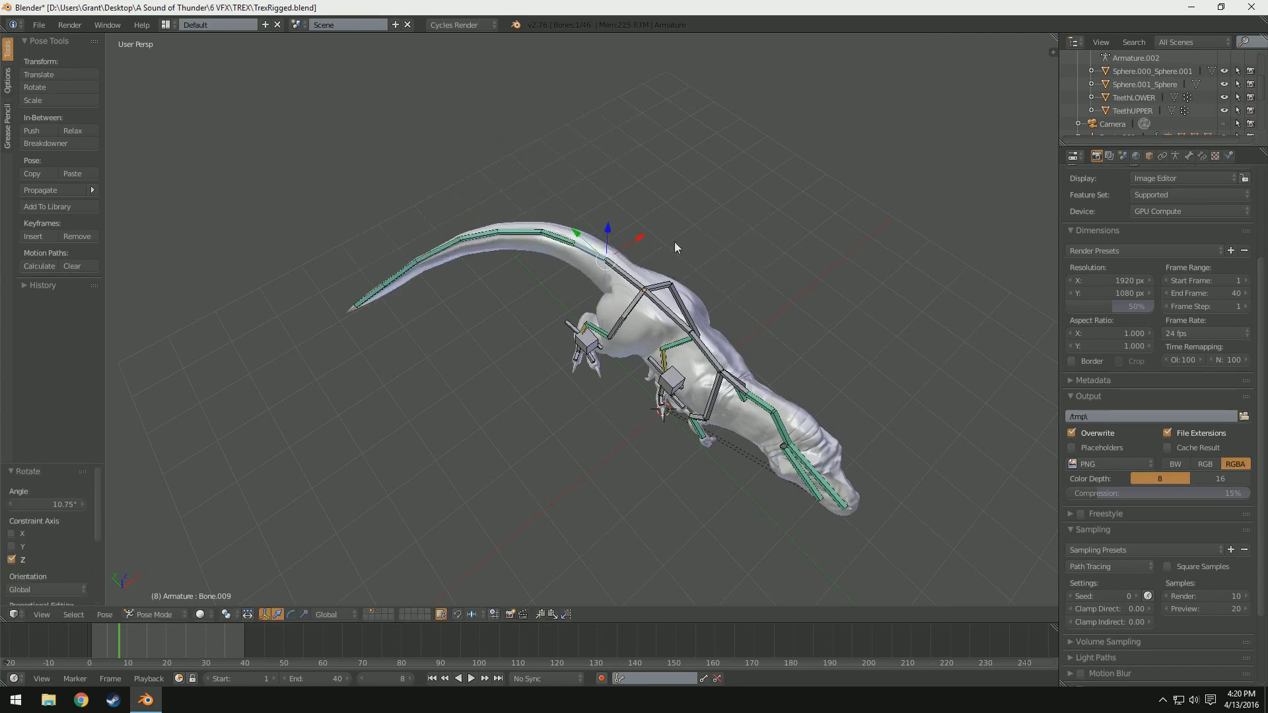
{"action": "right_click", "coordinate": [533, 218]}
- Try lowering the head by rotating and moving the bone at the base of the neck, and undo the change
{"action": "middle_click_drag", "start_coordinate": [869, 457], "coordinate": [672, 346]}
{"action": "scroll", "coordinate": [673, 346], "scroll_direction": "up", "scroll_amount": 3}
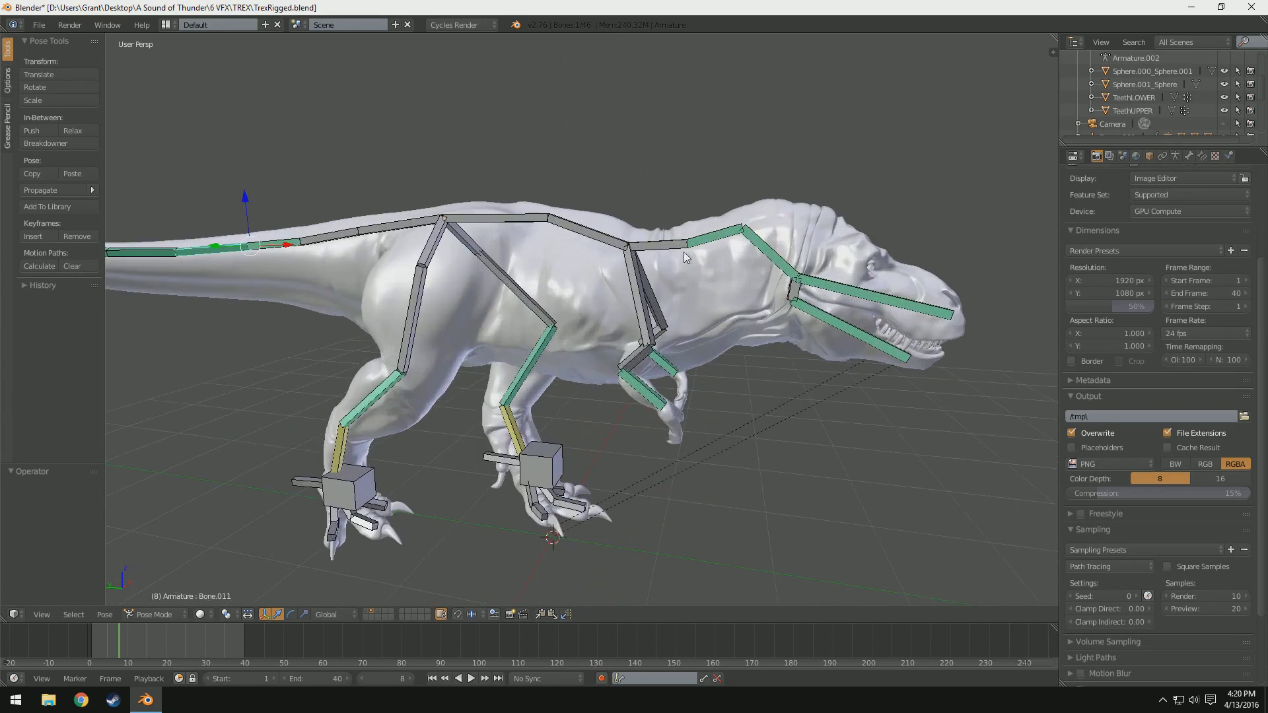
{"action": "right_click", "coordinate": [685, 257]}
{"action": "key", "text": "r"}
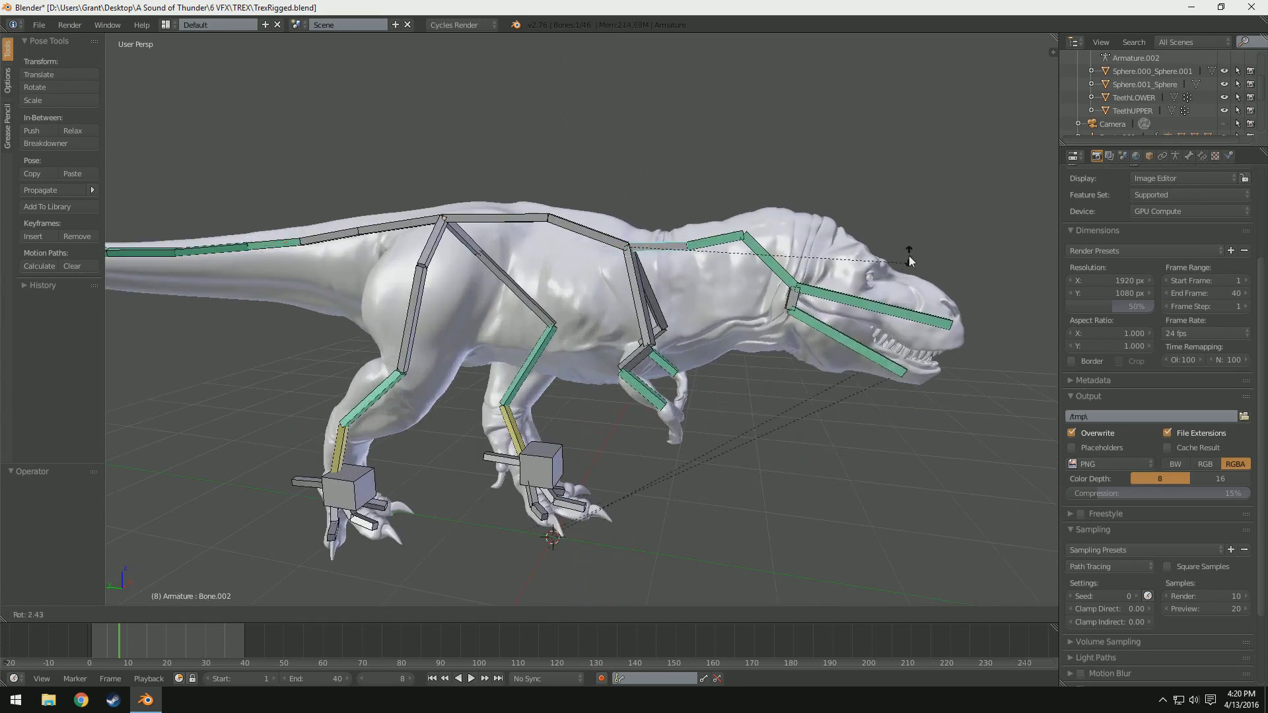
{"action": "key", "text": "g"}
{"action": "left_click", "coordinate": [897, 370]}
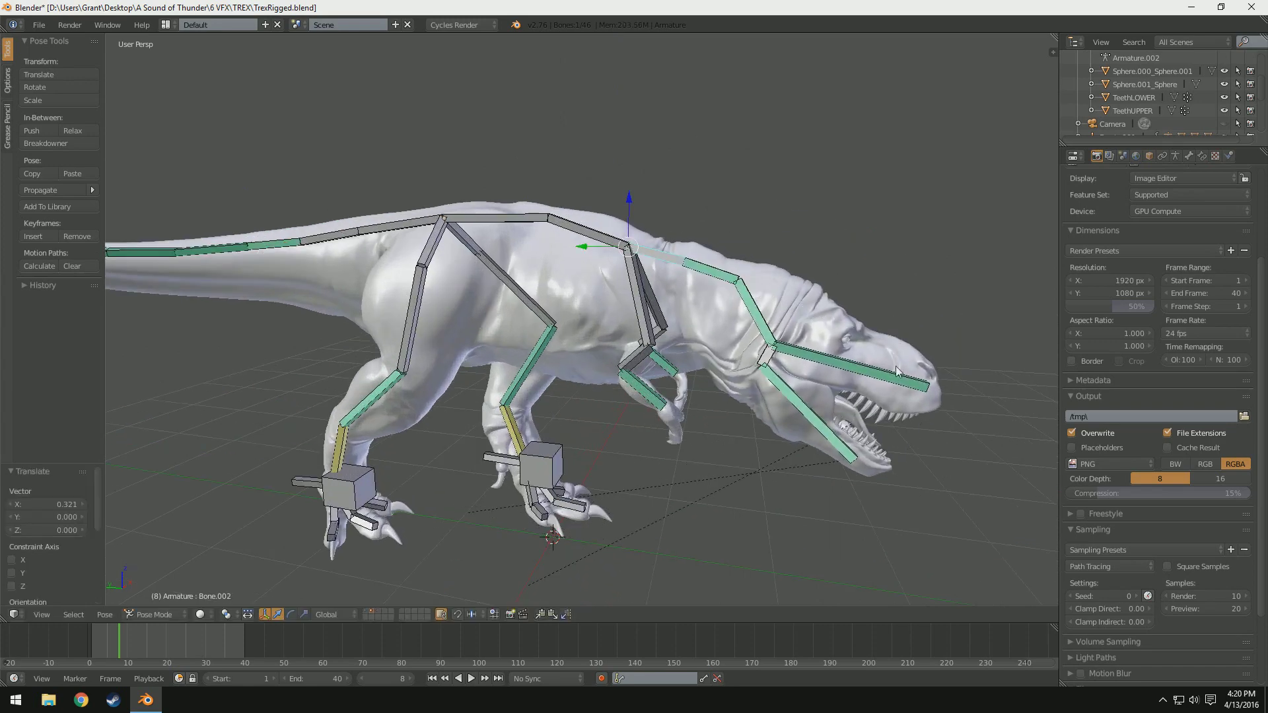
{"action": "key", "text": "ctrl+z"}
- Rotate the upper head bone by -6.484° about the X axis and look at the head from the front
{"action": "right_click", "coordinate": [854, 296]}
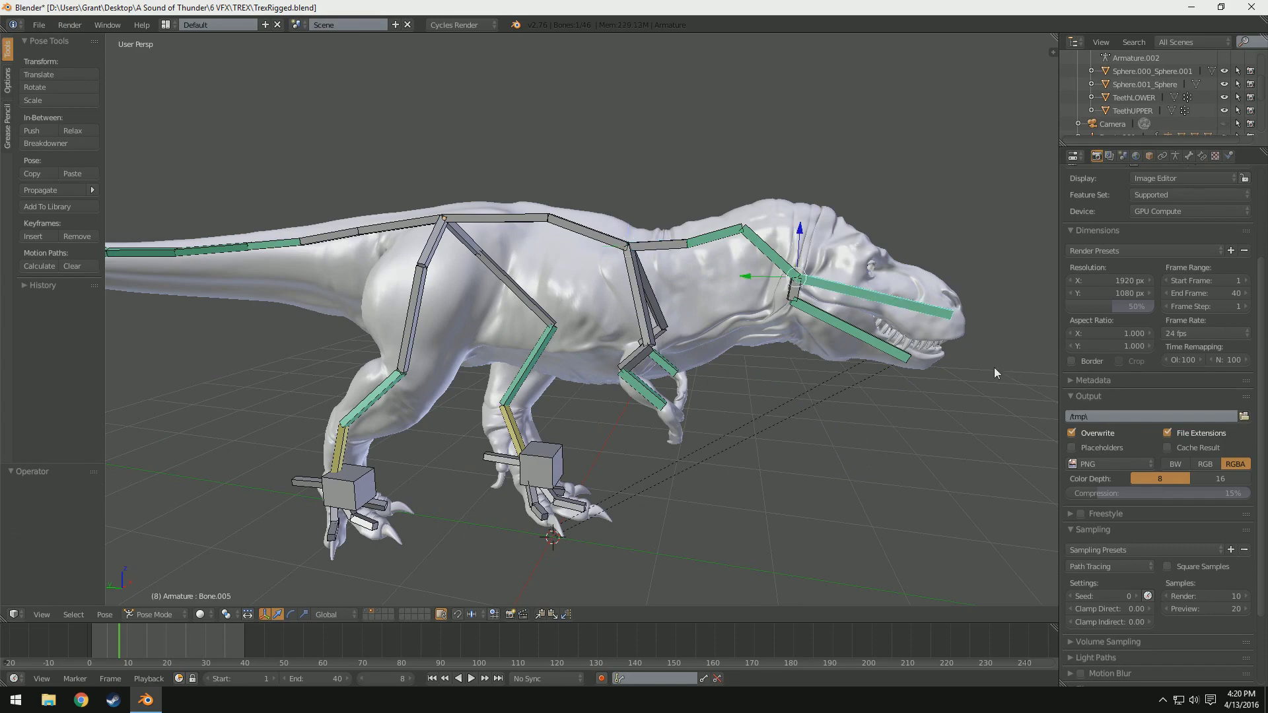
{"action": "key", "text": "r"}
{"action": "key", "text": "x"}
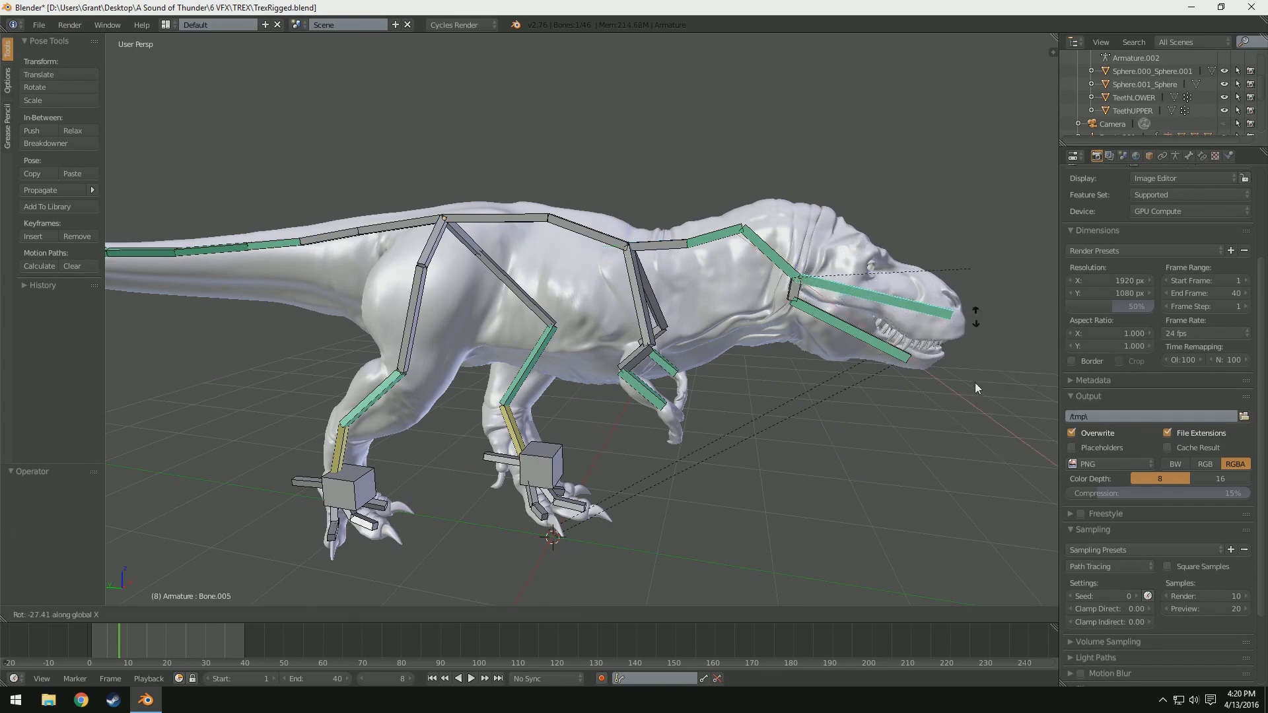
{"action": "left_click", "coordinate": [978, 338]}
{"action": "middle_click_drag", "start_coordinate": [975, 337], "coordinate": [973, 308]}
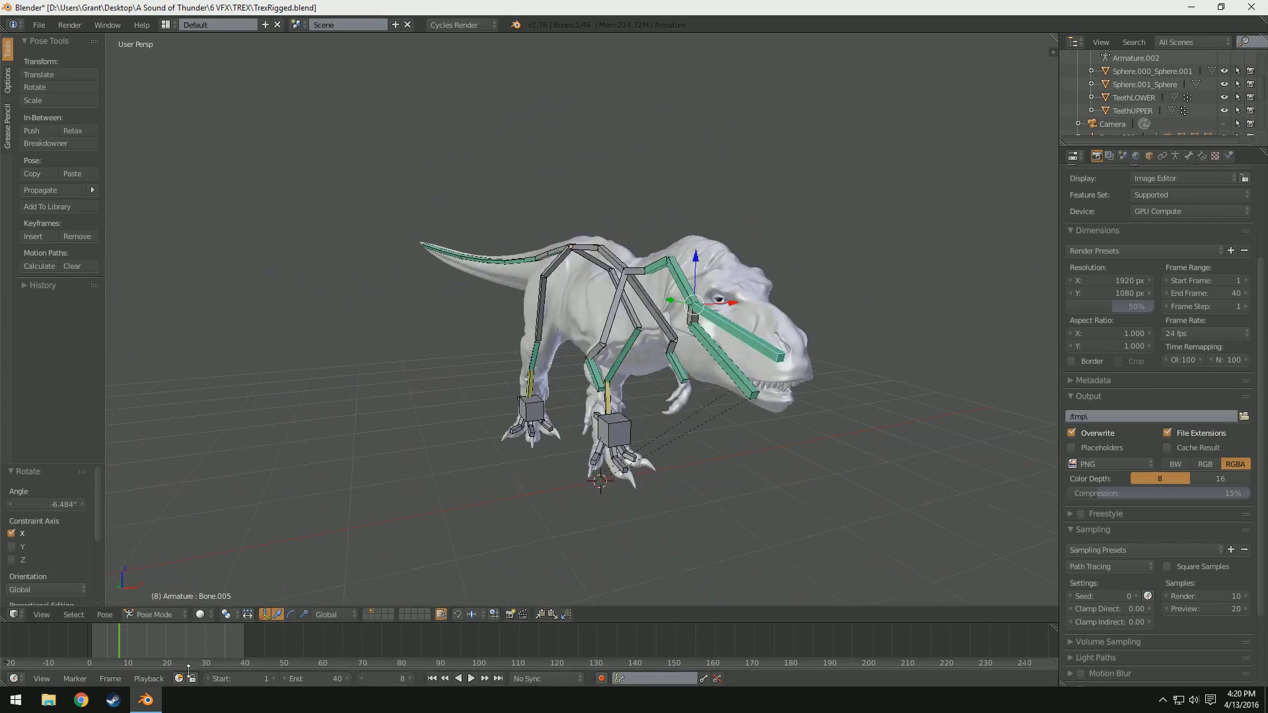
- Switch to the browser and review the author, description and license details of the Tyrannosaurus rex model on Sketchfab
{"action": "left_click", "coordinate": [1192, 7]}
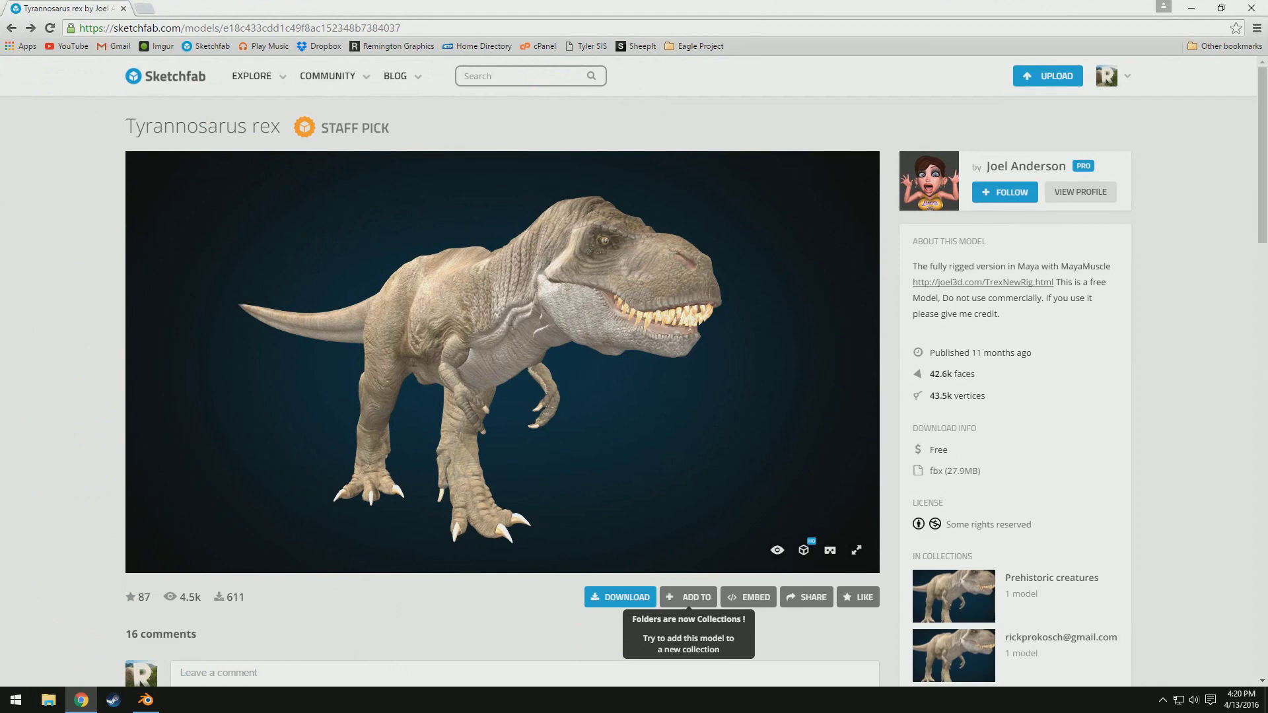
{"action": "left_click_drag", "start_coordinate": [992, 170], "coordinate": [1083, 304]}
{"action": "left_click", "coordinate": [1069, 321]}
{"action": "scroll", "coordinate": [1069, 321], "scroll_direction": "down", "scroll_amount": 1}
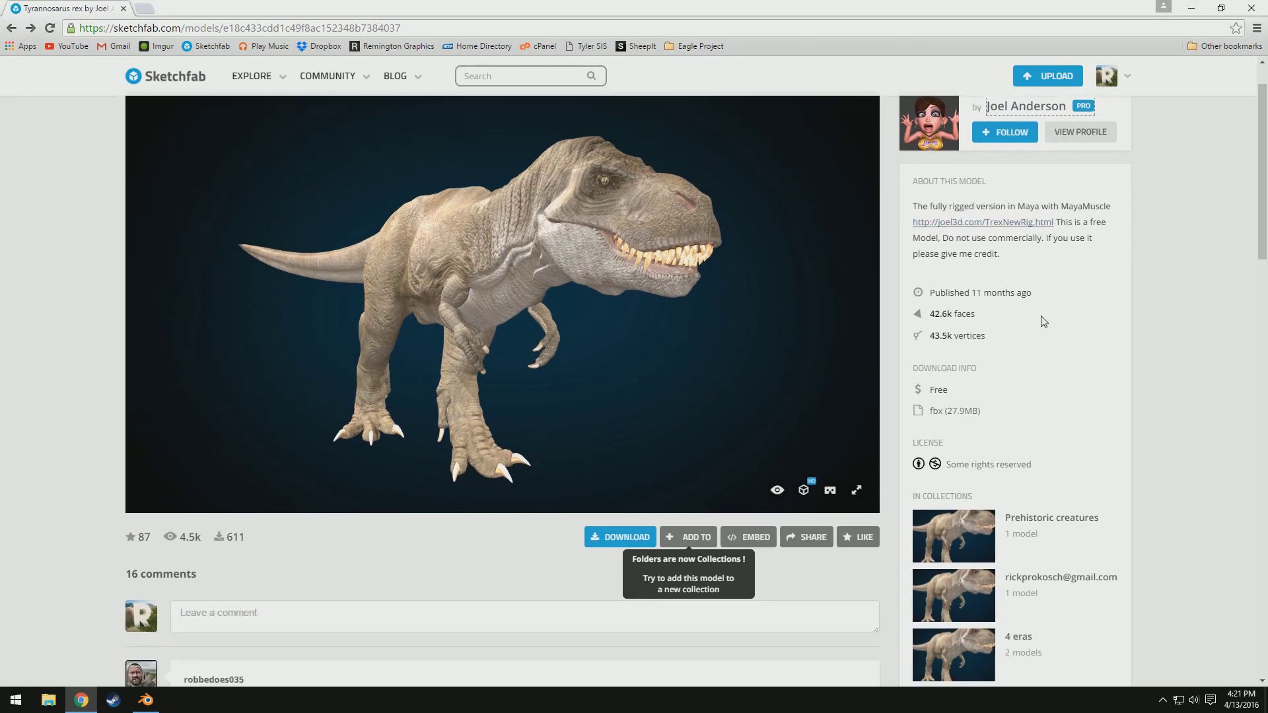
{"action": "scroll", "coordinate": [1069, 321], "scroll_direction": "up", "scroll_amount": 1}
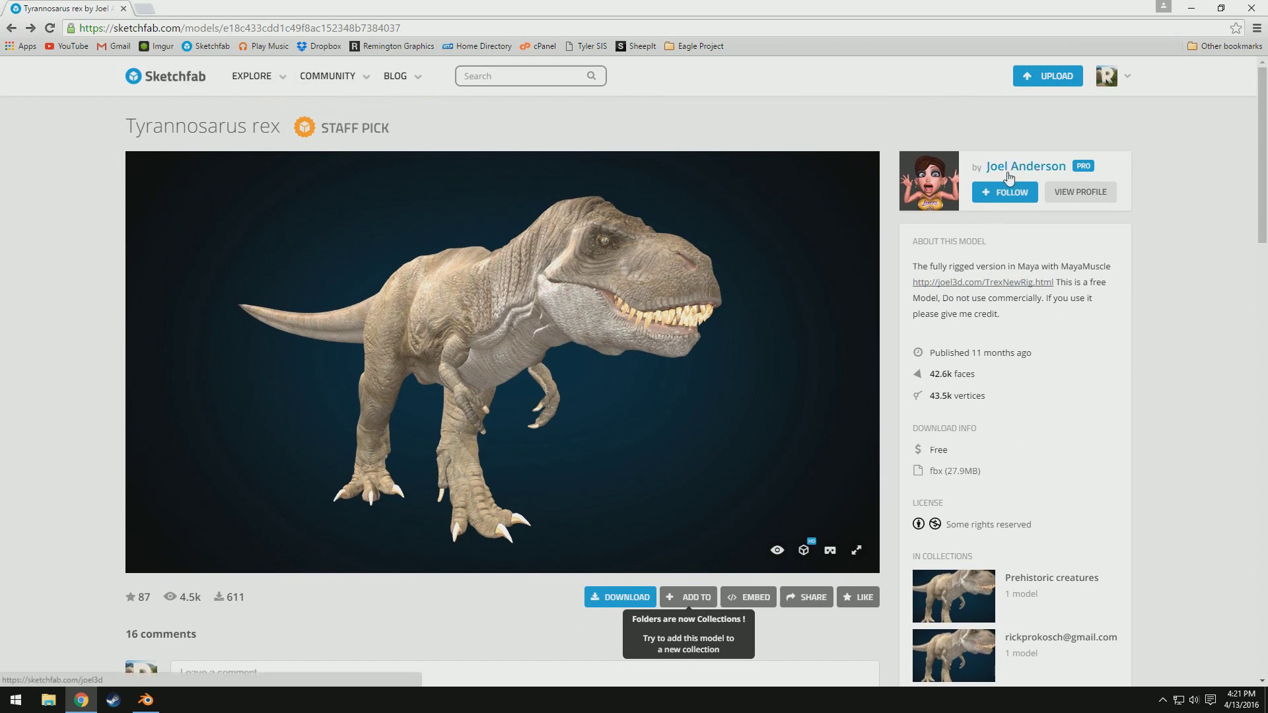
{"action": "scroll", "coordinate": [419, 603], "scroll_direction": "down", "scroll_amount": 1}
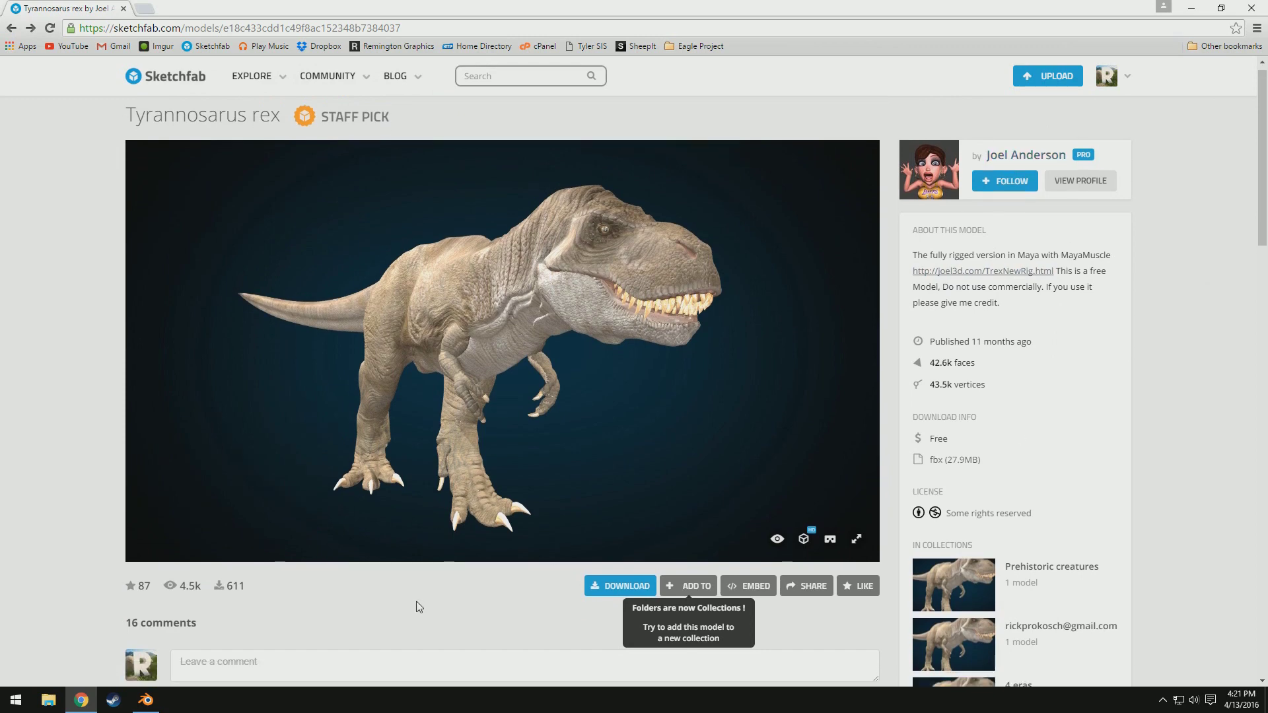
- Start downloading the T-rex model archive from Sketchfab and dismiss the author credit dialog
{"action": "left_click", "coordinate": [602, 530]}
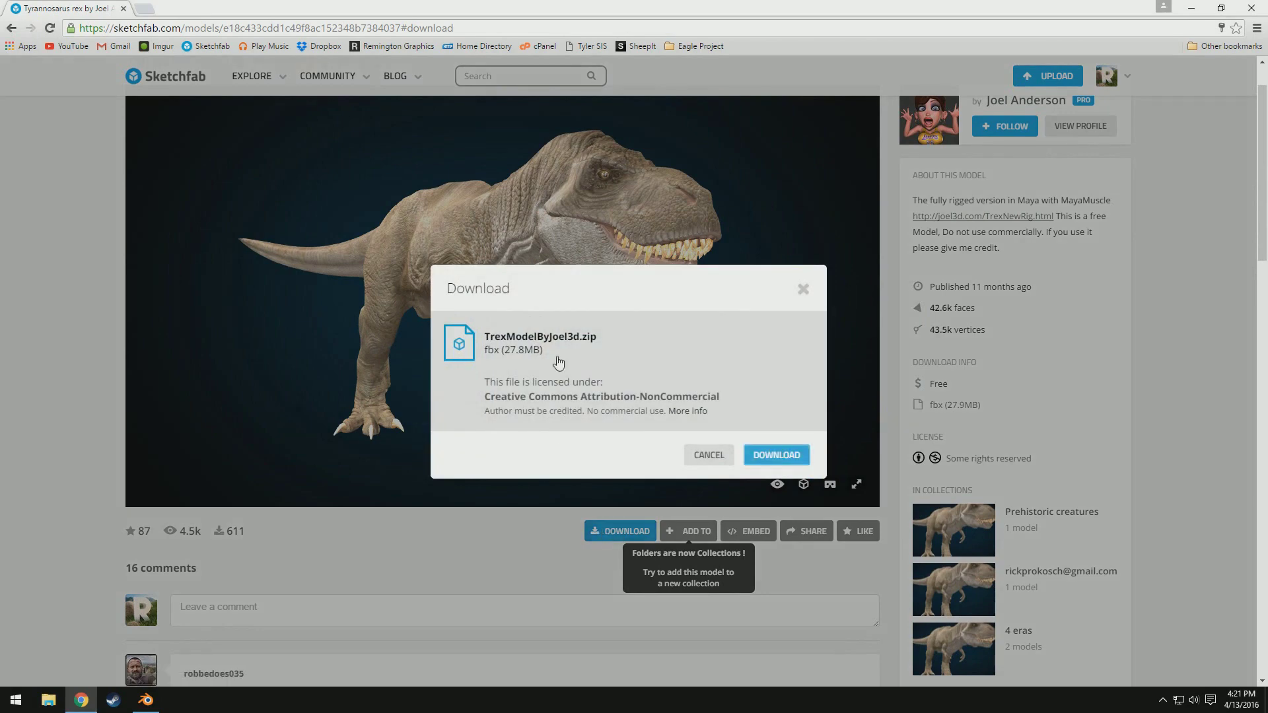
{"action": "left_click", "coordinate": [774, 457]}
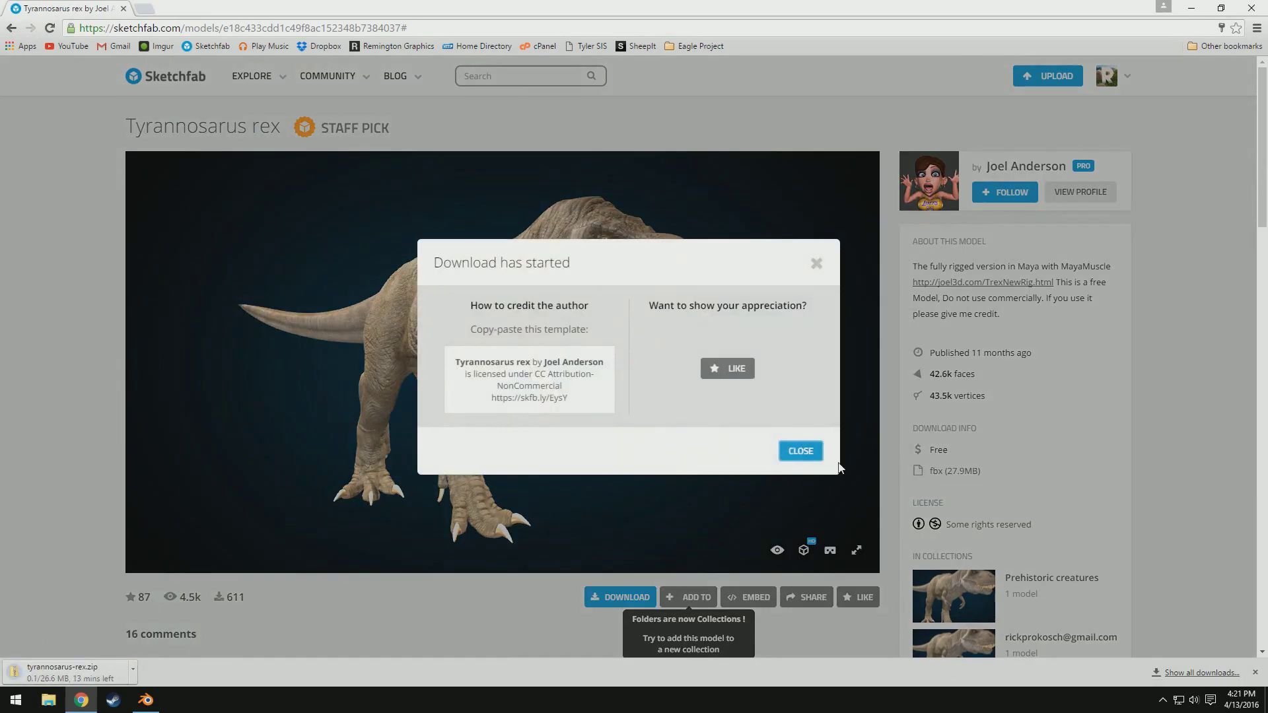
{"action": "left_click", "coordinate": [801, 451]}
- Follow the model description's link to the author's website, continue to the moved page, and download the free model there
{"action": "left_click", "coordinate": [1001, 282]}
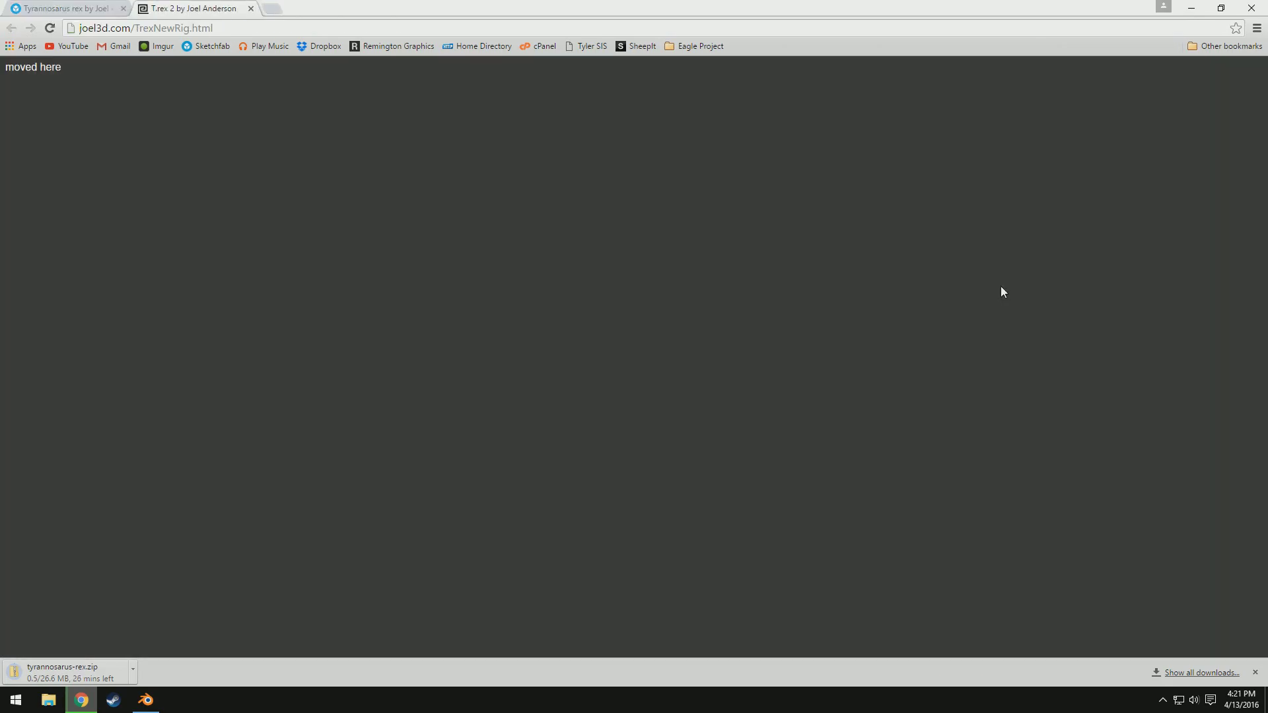
{"action": "left_click", "coordinate": [49, 69]}
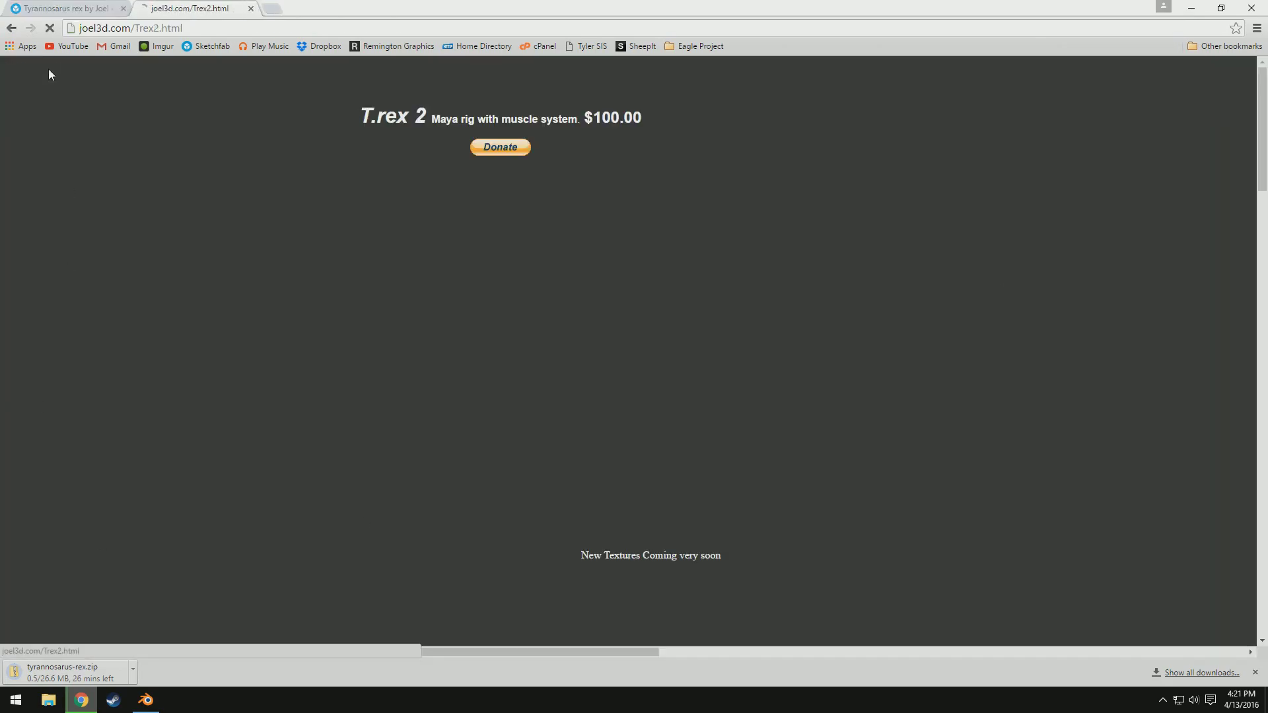
{"action": "scroll", "coordinate": [456, 457], "scroll_direction": "down", "scroll_amount": 10}
{"action": "scroll", "coordinate": [1001, 371], "scroll_direction": "right", "scroll_amount": 2}
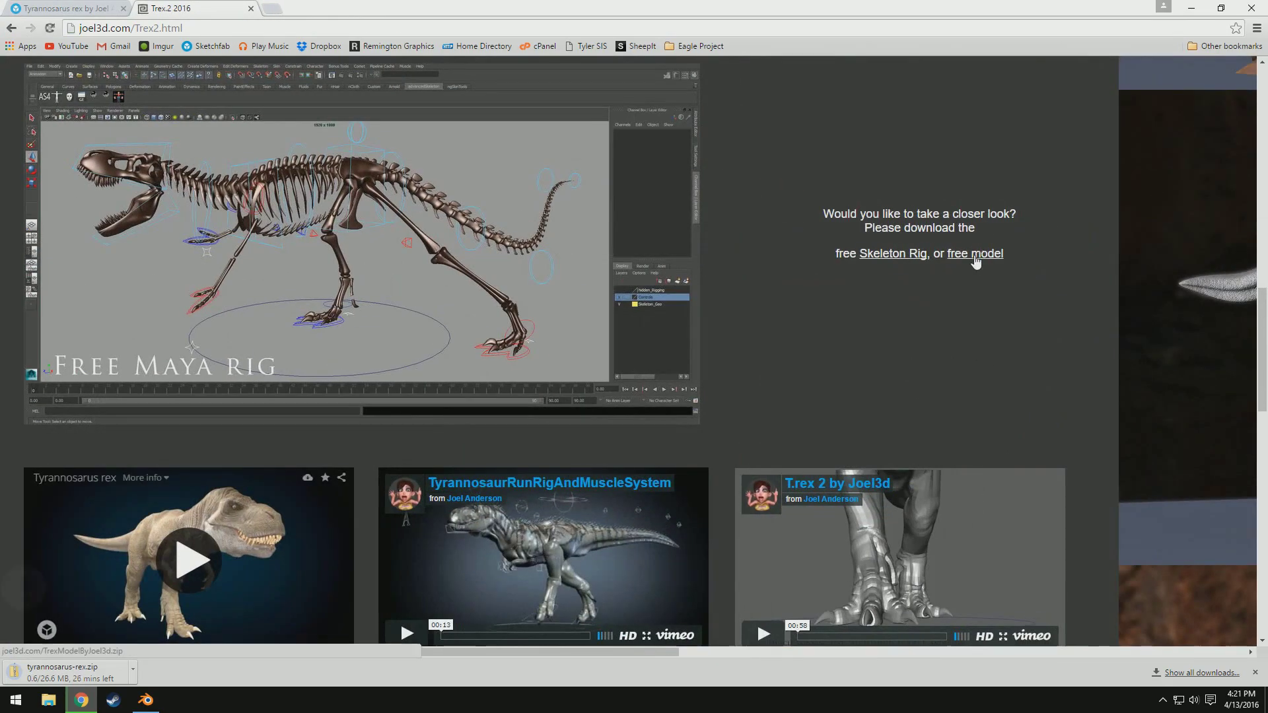
{"action": "left_click", "coordinate": [976, 259]}
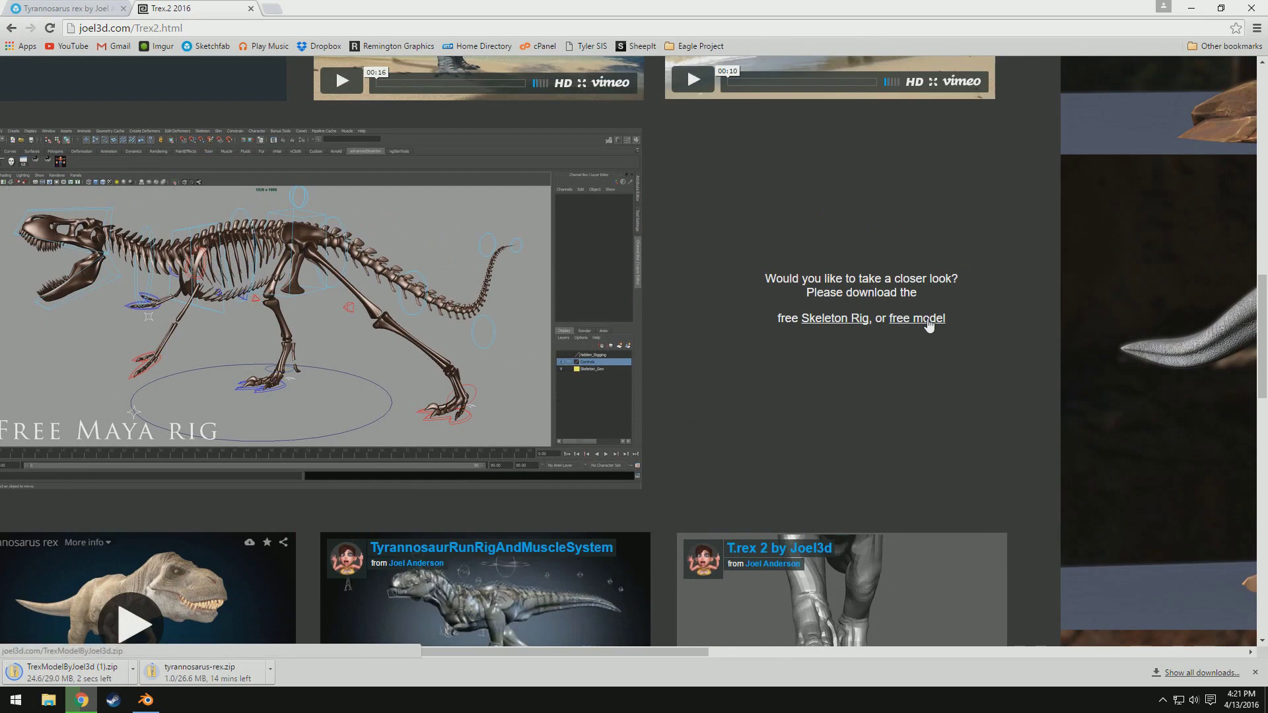
- Cancel the slower tyrannosarus-rex.zip download and open the TrexModelByJoel3d (1).zip archive
{"action": "left_click", "coordinate": [272, 671]}
{"action": "left_click", "coordinate": [314, 653]}
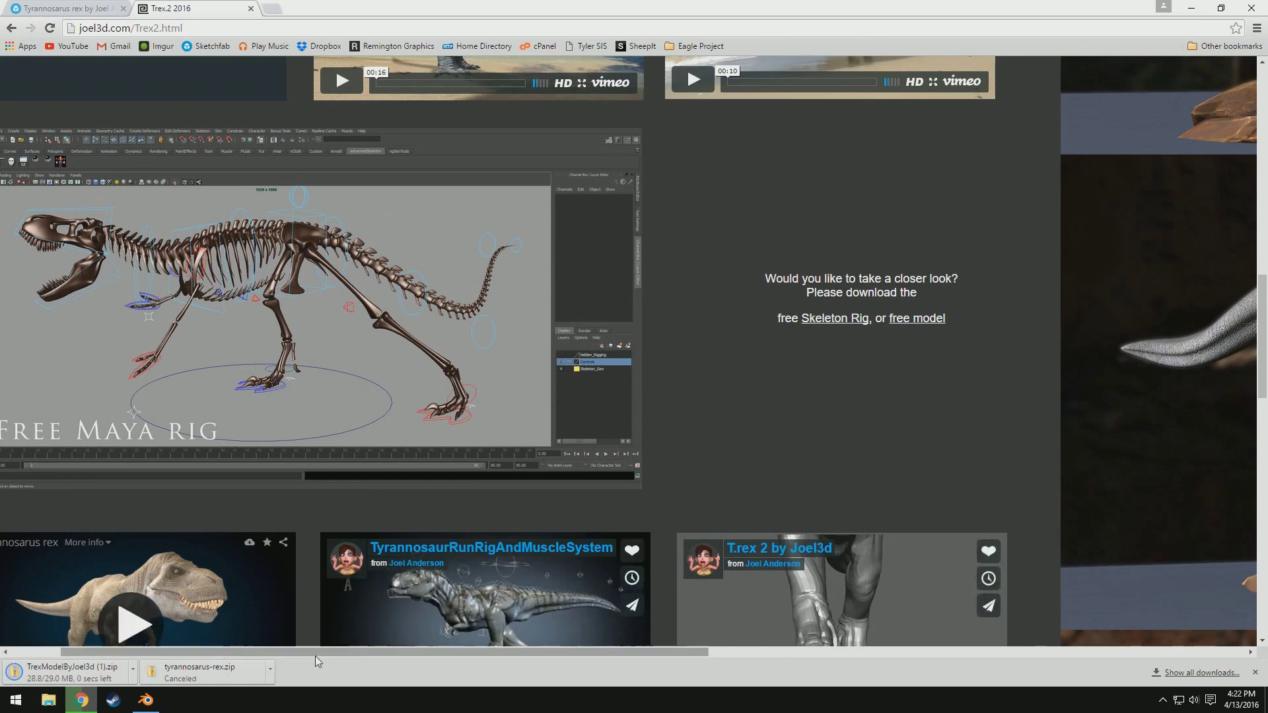
{"action": "left_click", "coordinate": [97, 672]}
{"action": "left_click", "coordinate": [360, 289]}
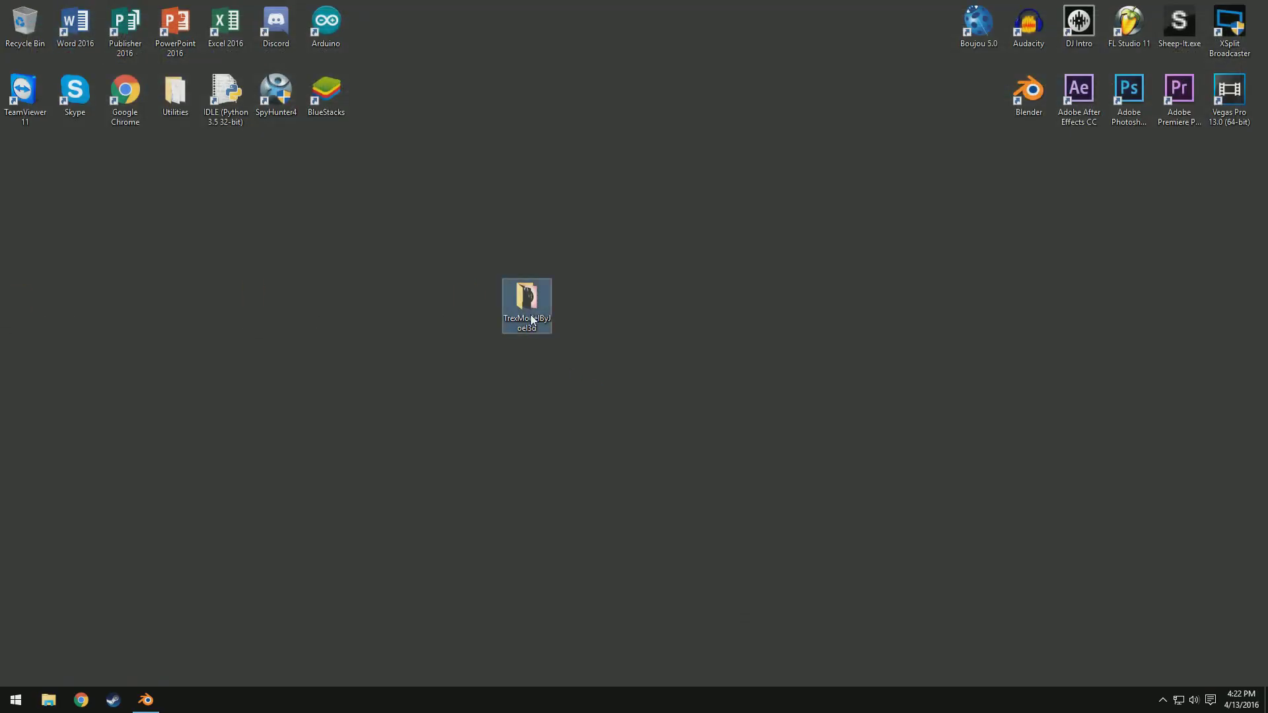
- Open the extracted TrexModelByJoel3d folder on the desktop, select TrexByJoel3d.obj, and move the folder window aside
{"action": "double_click", "coordinate": [533, 320]}
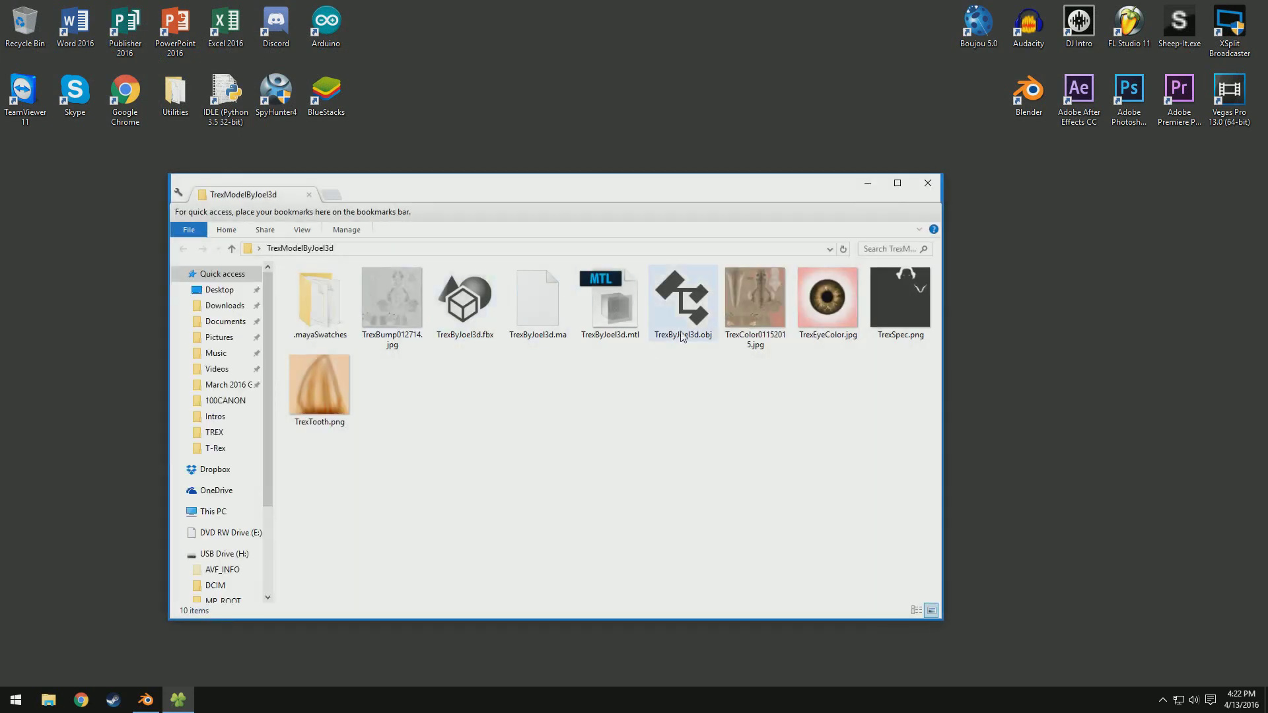
{"action": "left_click", "coordinate": [628, 306]}
{"action": "left_click", "coordinate": [689, 327]}
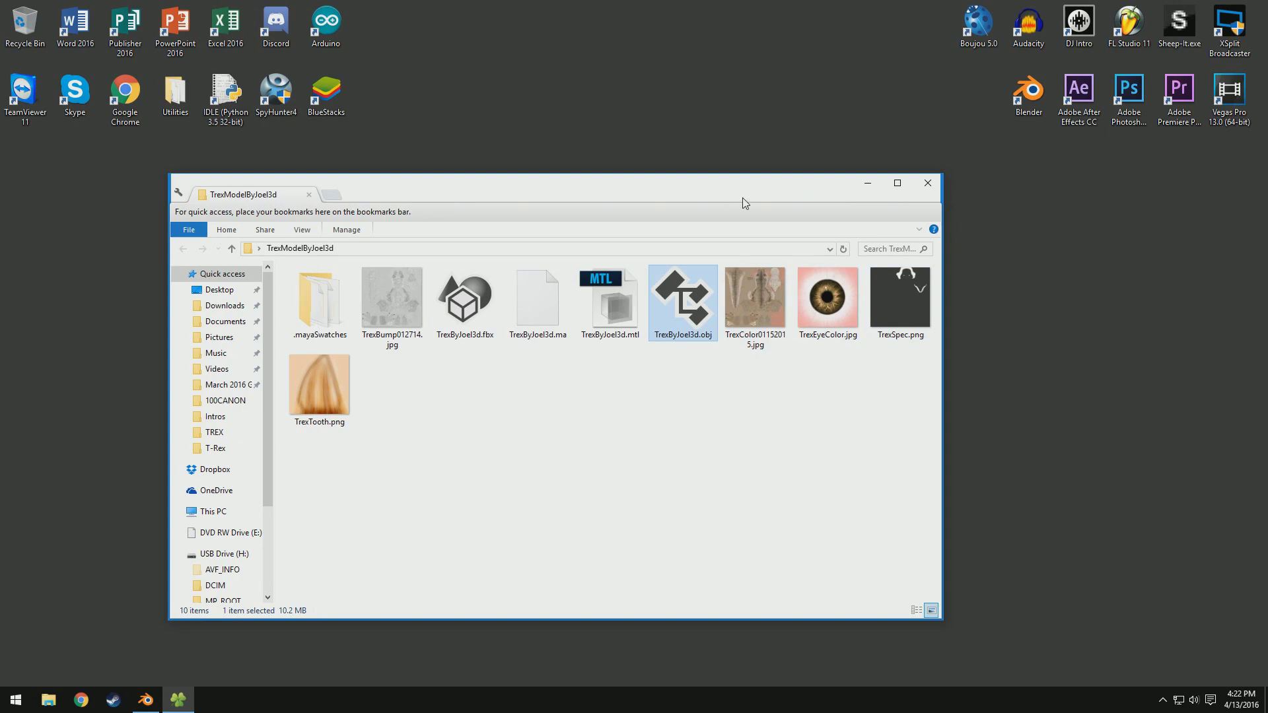
{"action": "left_click_drag", "start_coordinate": [743, 198], "coordinate": [0, 171]}
- Launch a new Blender session and close the window holding the old TrexRigged.blend project
{"action": "double_click", "coordinate": [1031, 92]}
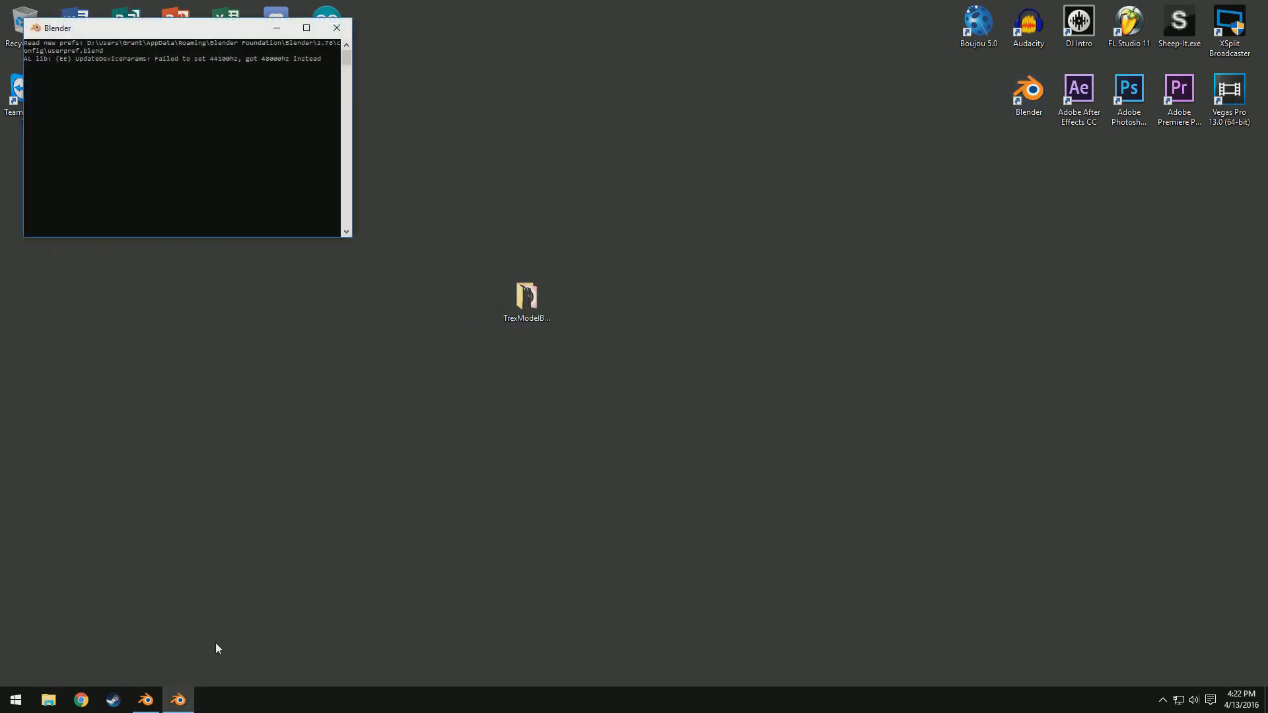
{"action": "left_click", "coordinate": [146, 699]}
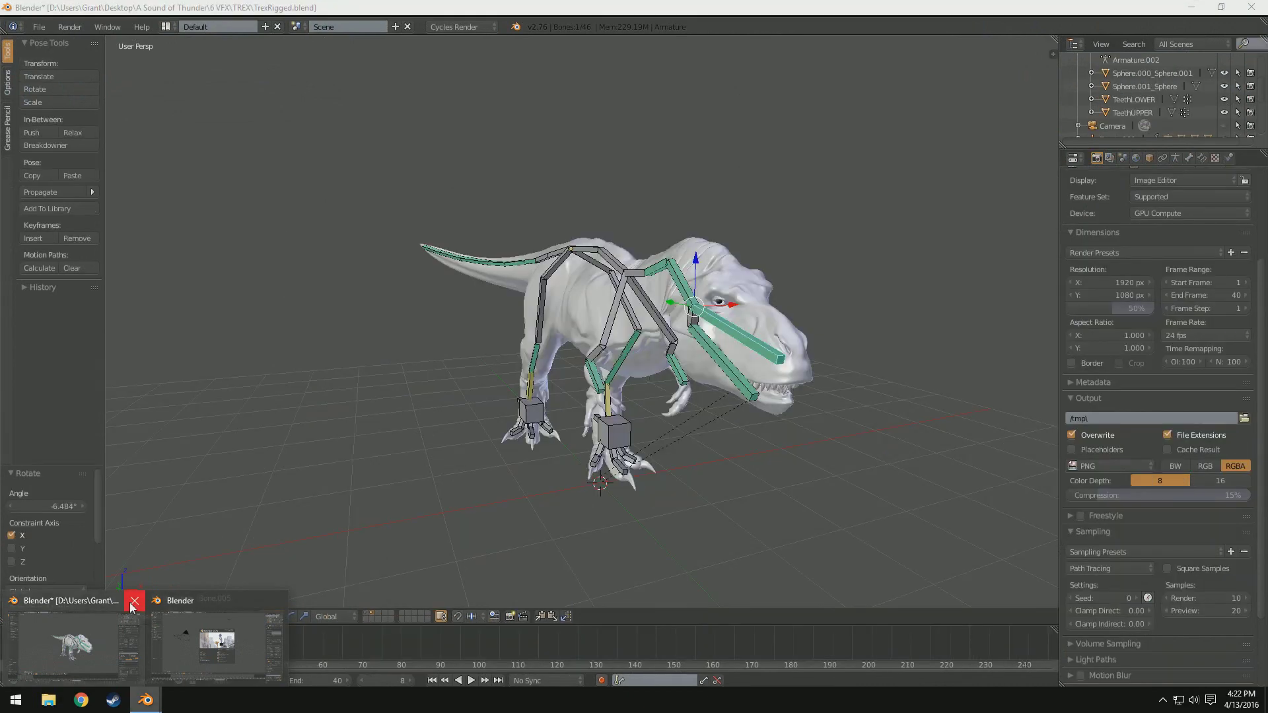
{"action": "left_click", "coordinate": [133, 605]}
{"action": "left_click", "coordinate": [638, 398]}
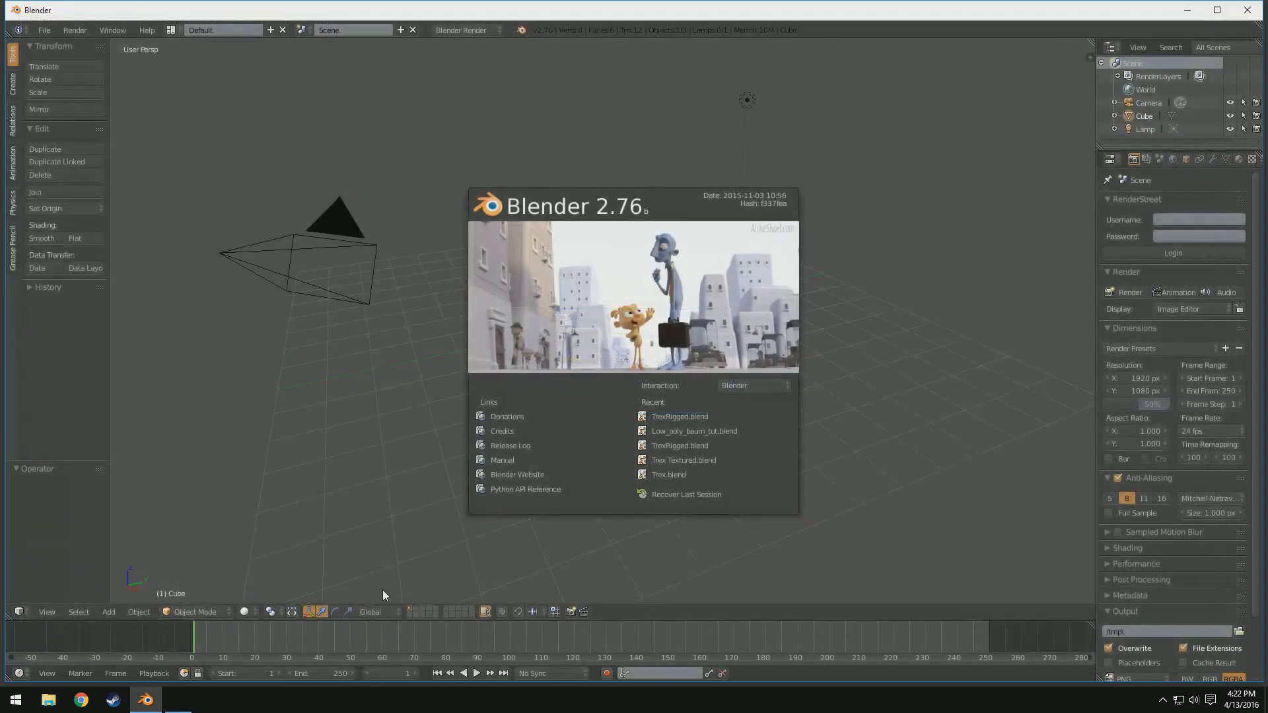
- Dismiss the splash screen and delete the default camera, cube and lamp from the scene
{"action": "left_click", "coordinate": [923, 380]}
{"action": "scroll", "coordinate": [508, 478], "scroll_direction": "down", "scroll_amount": 2}
{"action": "scroll", "coordinate": [684, 381], "scroll_direction": "up", "scroll_amount": 2}
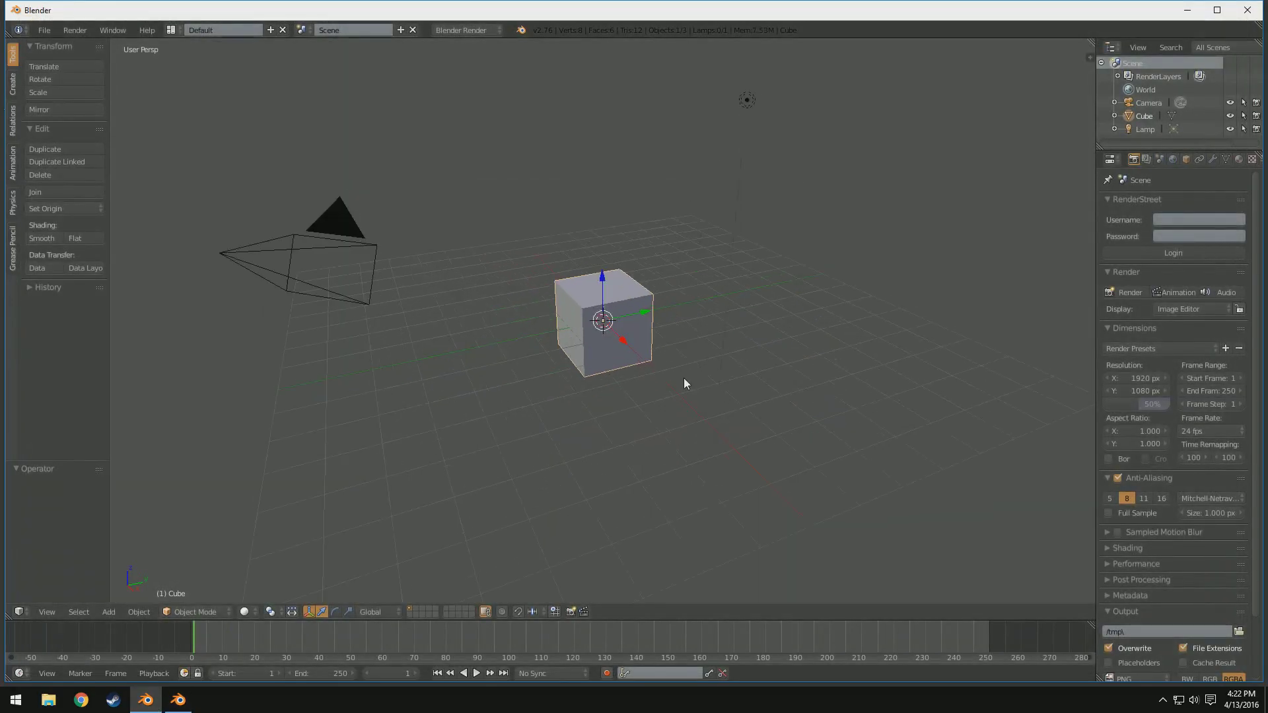
{"action": "scroll", "coordinate": [658, 399], "scroll_direction": "down", "scroll_amount": 3}
{"action": "mouse_move", "coordinate": [658, 398]}
{"action": "left_mouse_down", "text": "ctrl"}
{"action": "mouse_move", "coordinate": [704, 487]}
{"action": "mouse_move", "coordinate": [660, 397]}
{"action": "left_mouse_up", "text": "ctrl"}
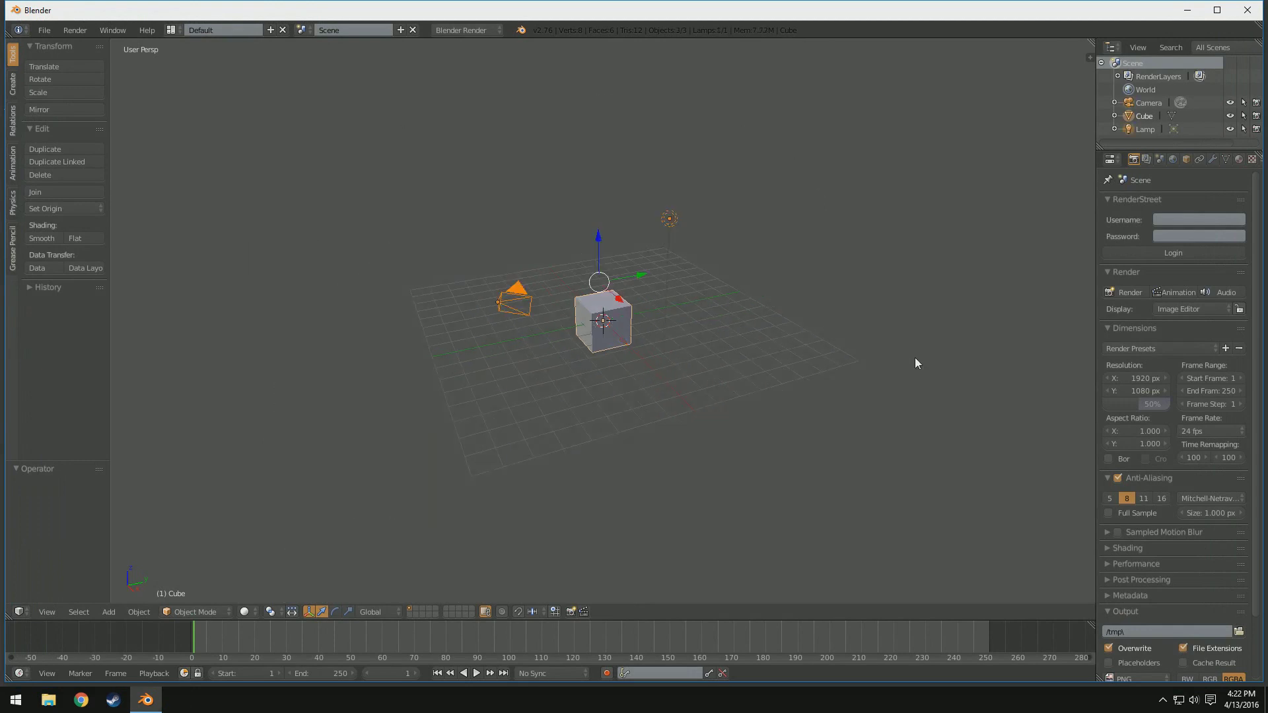
{"action": "key", "text": "Delete"}
- Switch the render engine to Cycles Render
{"action": "left_click", "coordinate": [441, 30]}
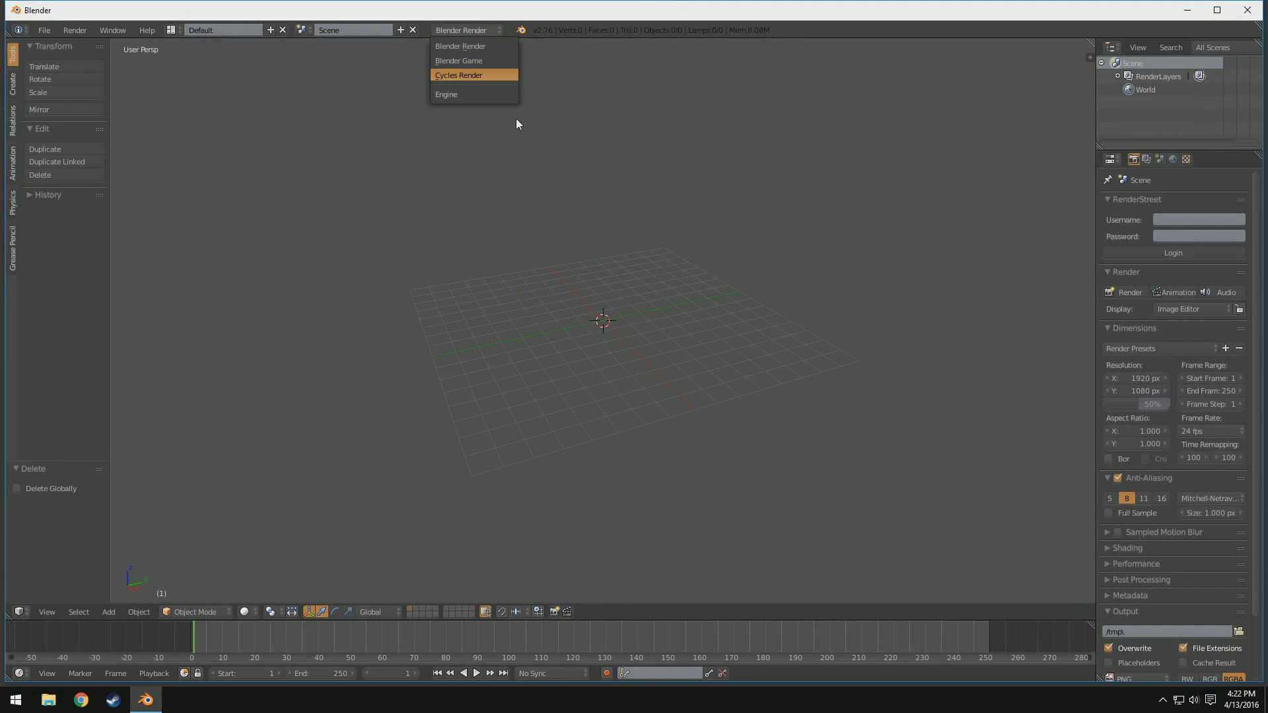
{"action": "key", "text": "Return"}
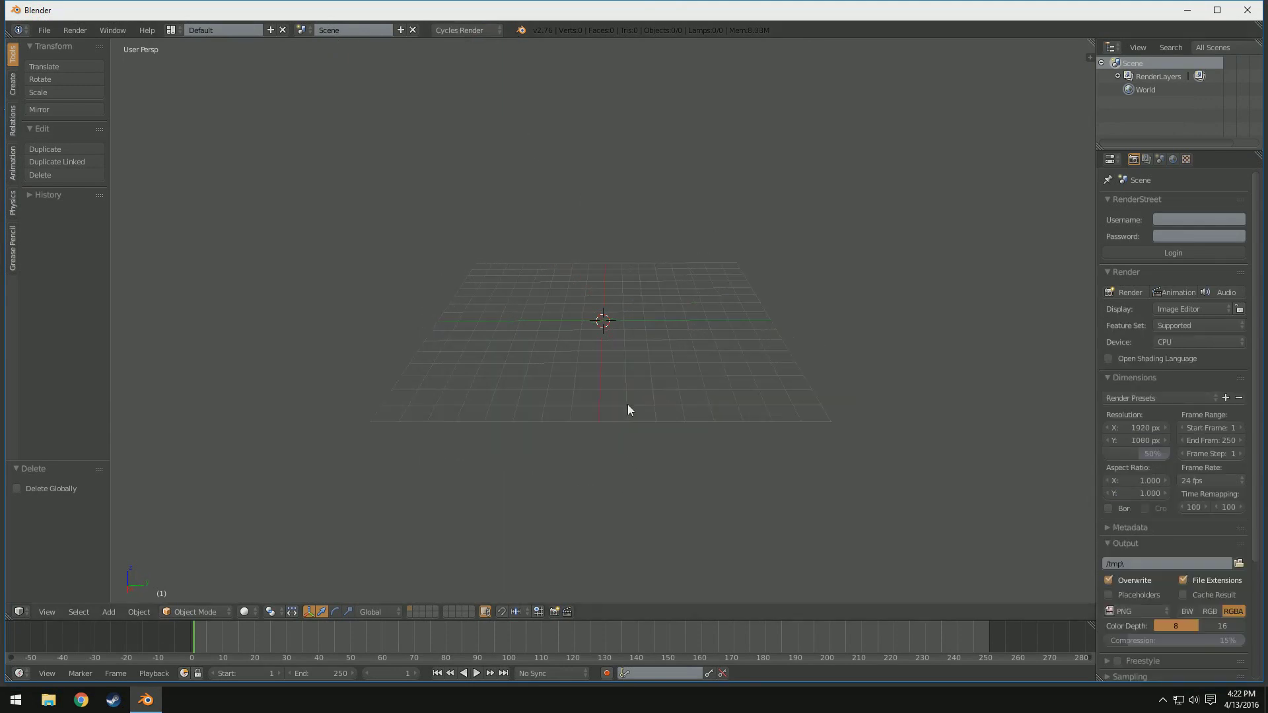
{"action": "middle_click_drag", "start_coordinate": [670, 490], "coordinate": [776, 494]}
- Import TrexByJoel3d.obj as a Wavefront model from the TrexModelByJoel3d folder on the desktop
{"action": "left_click", "coordinate": [44, 30]}
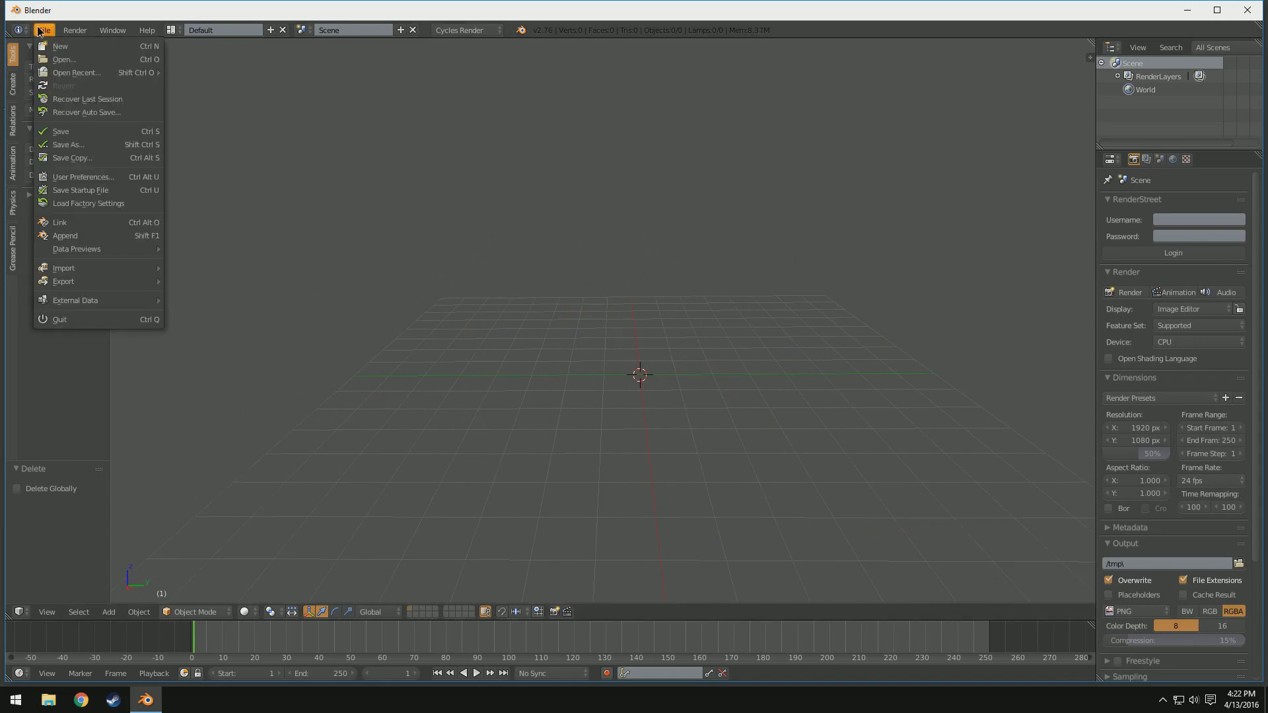
{"action": "mouse_move", "coordinate": [51, 266]}
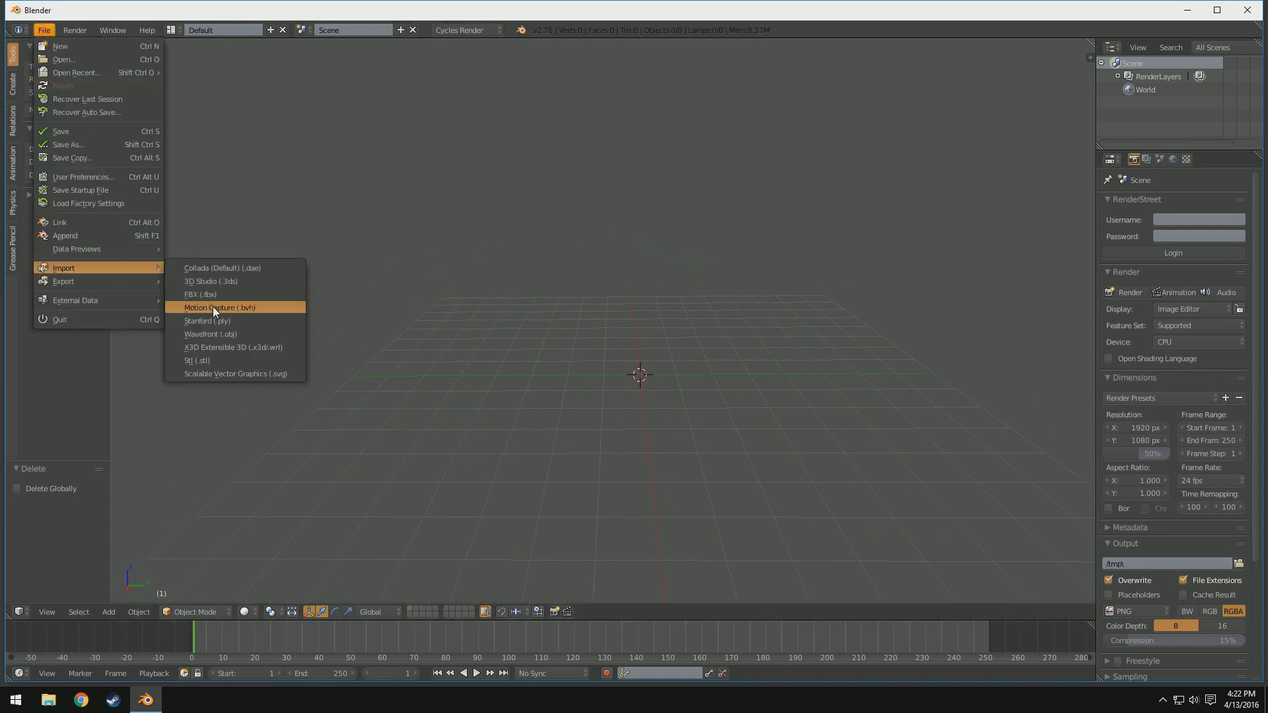
{"action": "left_click", "coordinate": [227, 334]}
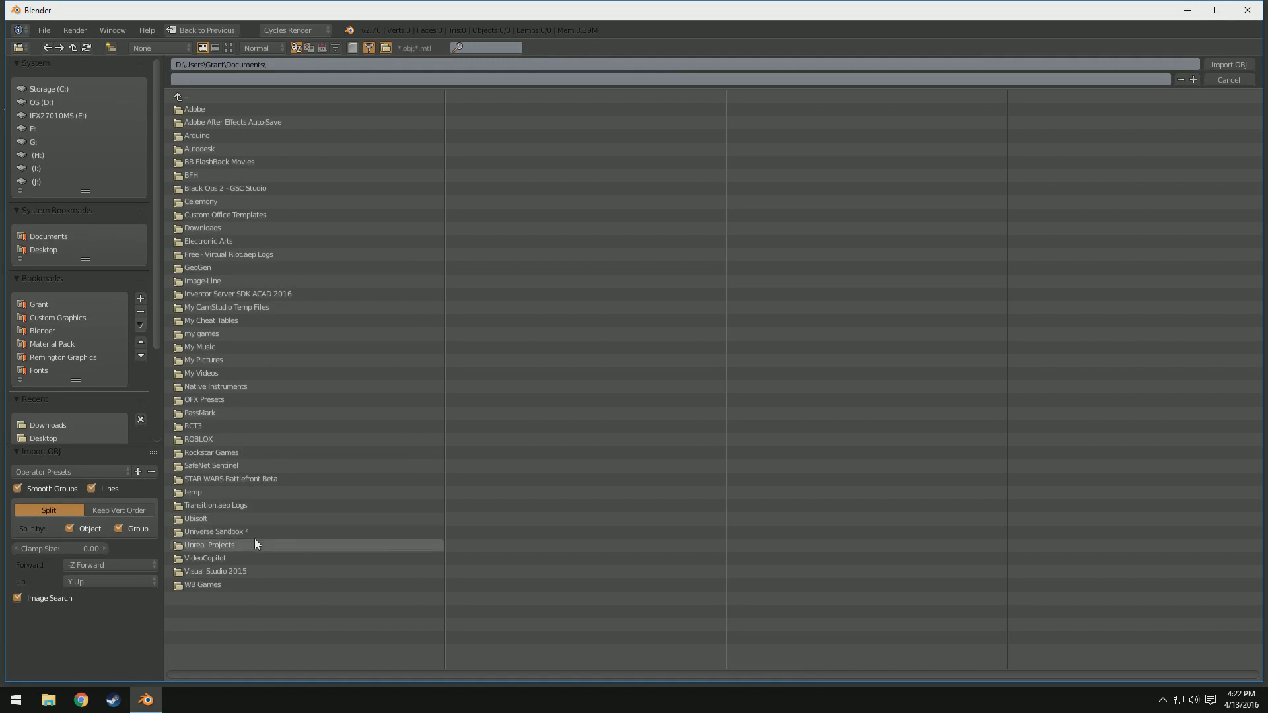
{"action": "left_click", "coordinate": [37, 249]}
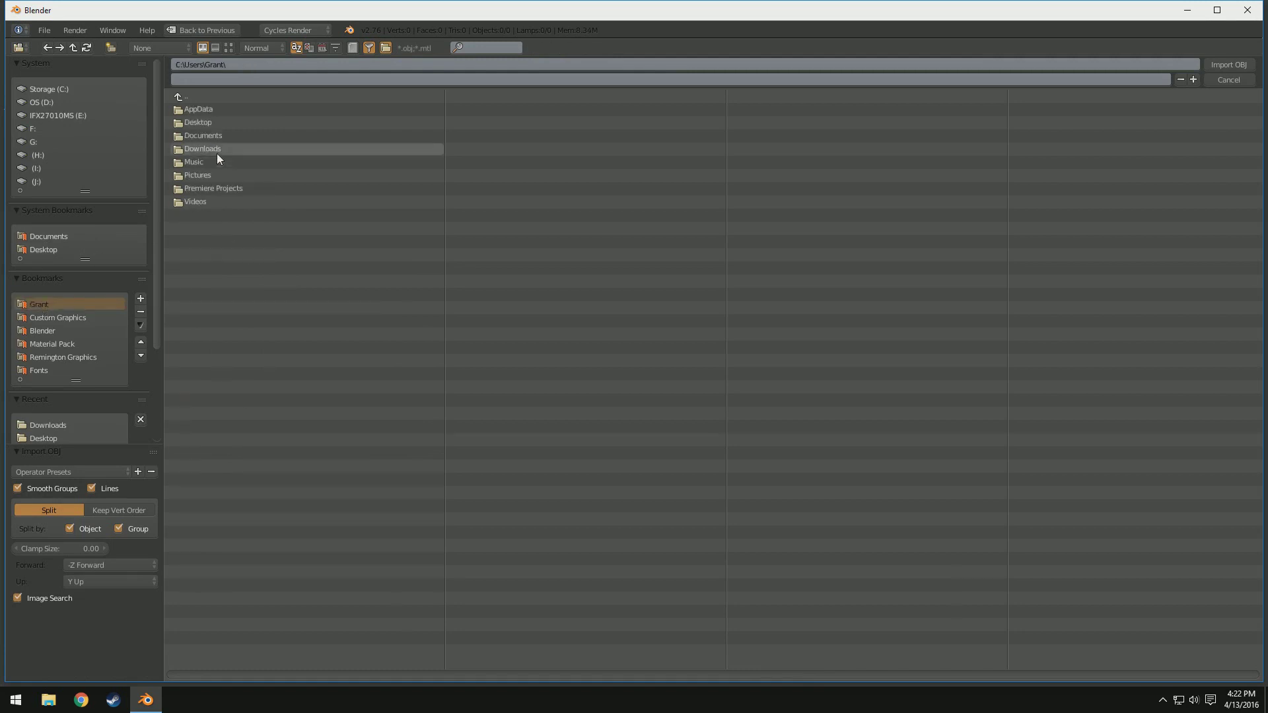
{"action": "left_click", "coordinate": [46, 248]}
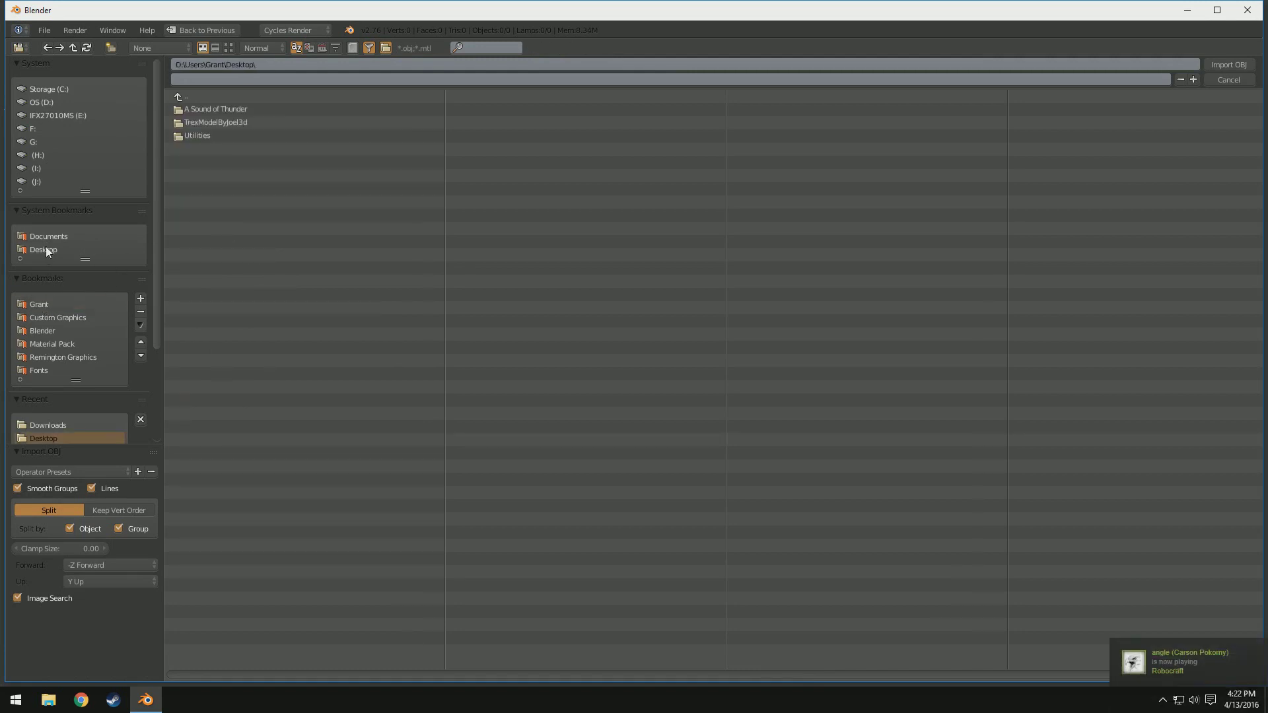
{"action": "left_click_drag", "start_coordinate": [945, 0], "coordinate": [528, 2]}
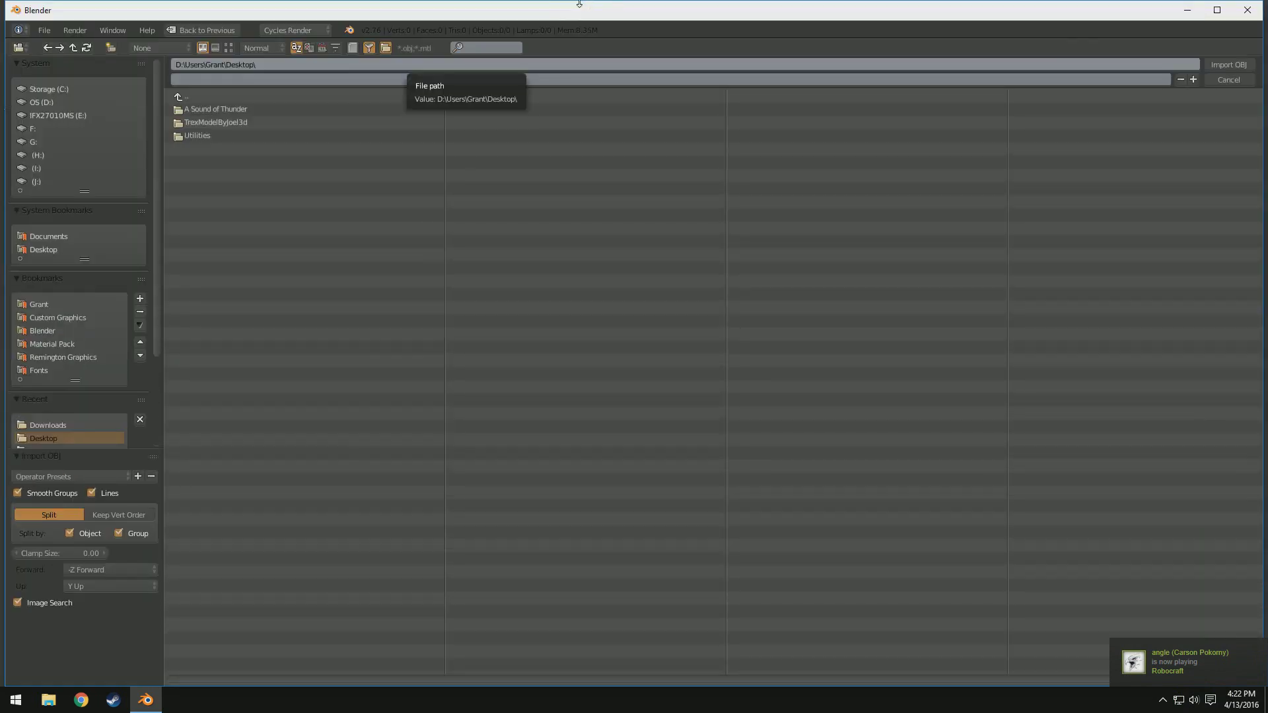
{"action": "left_click", "coordinate": [203, 123]}
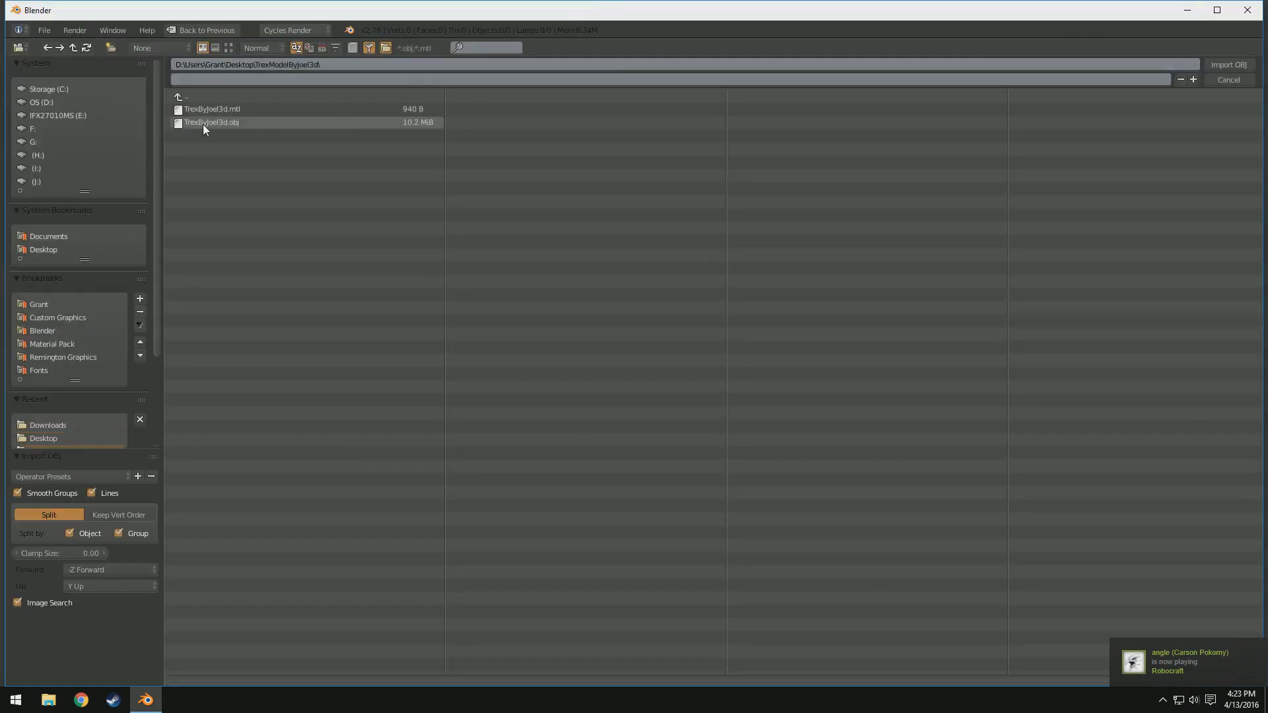
{"action": "left_click", "coordinate": [240, 123]}
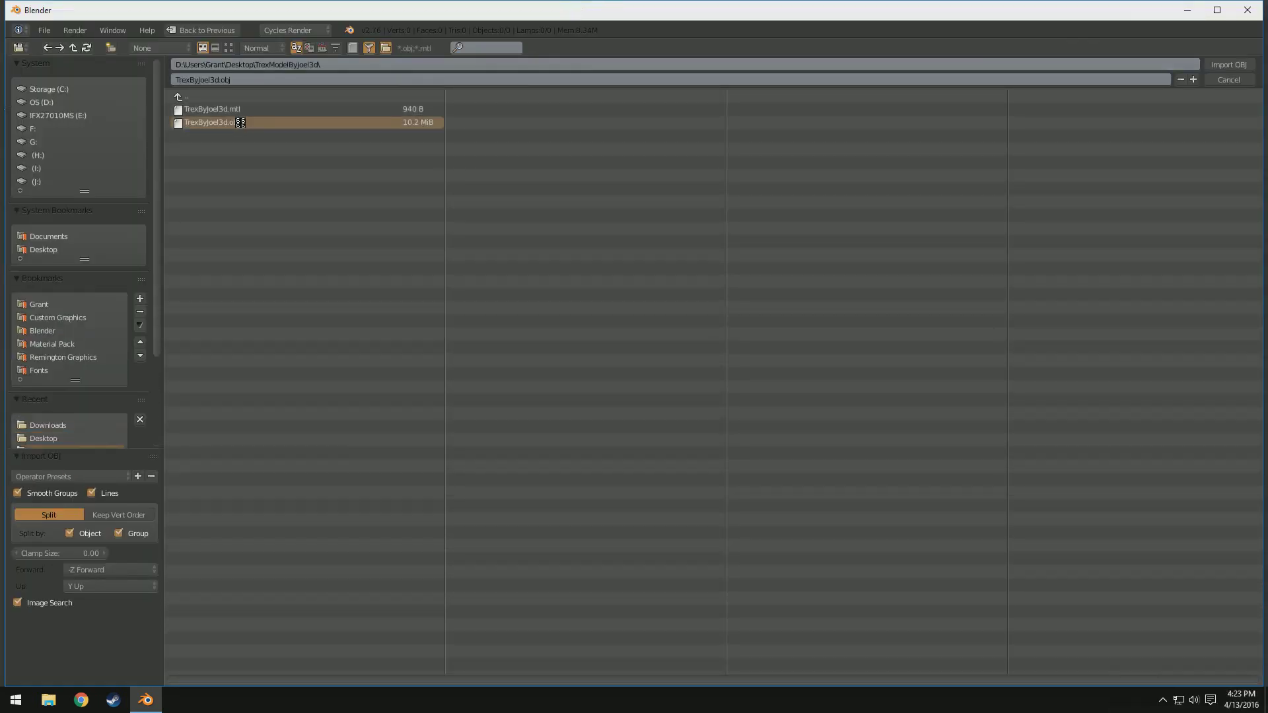
{"action": "double_click", "coordinate": [239, 122]}
- Select the T-rex skin and set its material's diffuse color to white
{"action": "middle_click_drag", "start_coordinate": [523, 415], "coordinate": [859, 463]}
{"action": "middle_click_drag", "start_coordinate": [653, 286], "coordinate": [634, 380], "text": "shift"}
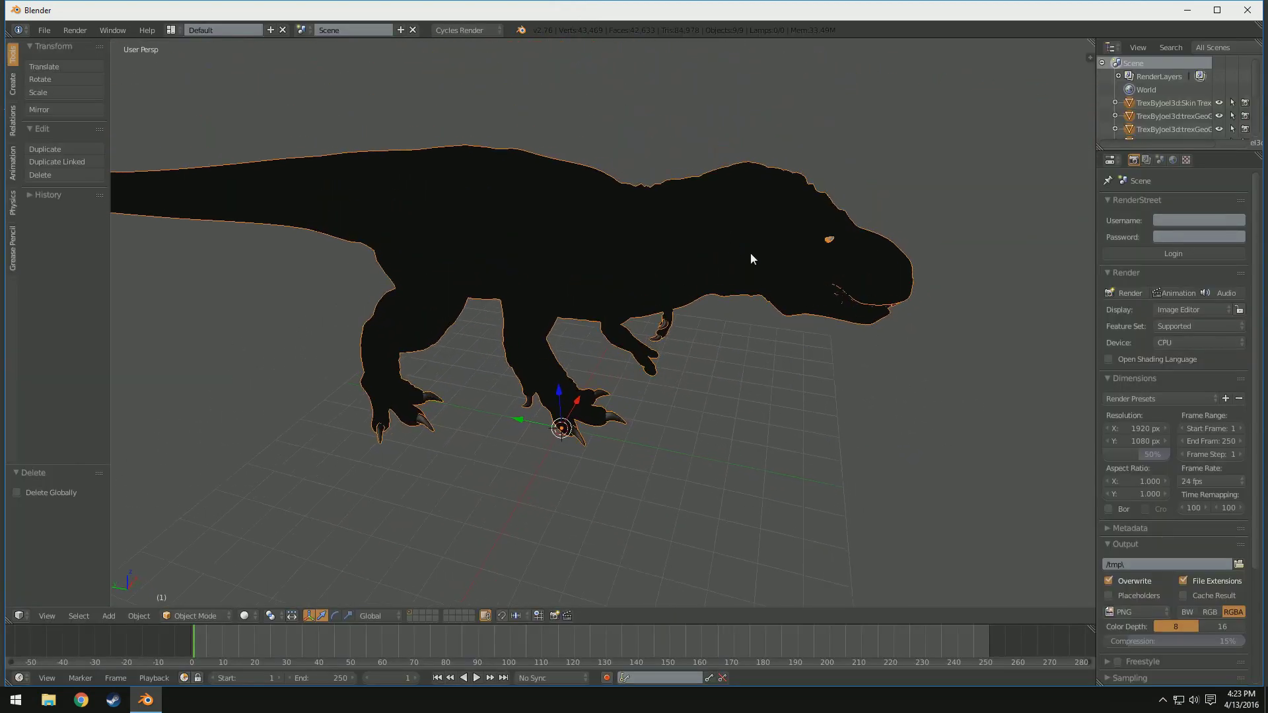
{"action": "middle_click_drag", "start_coordinate": [767, 267], "coordinate": [745, 360]}
{"action": "scroll", "coordinate": [726, 344], "scroll_direction": "down", "scroll_amount": 3}
{"action": "right_click", "coordinate": [604, 195]}
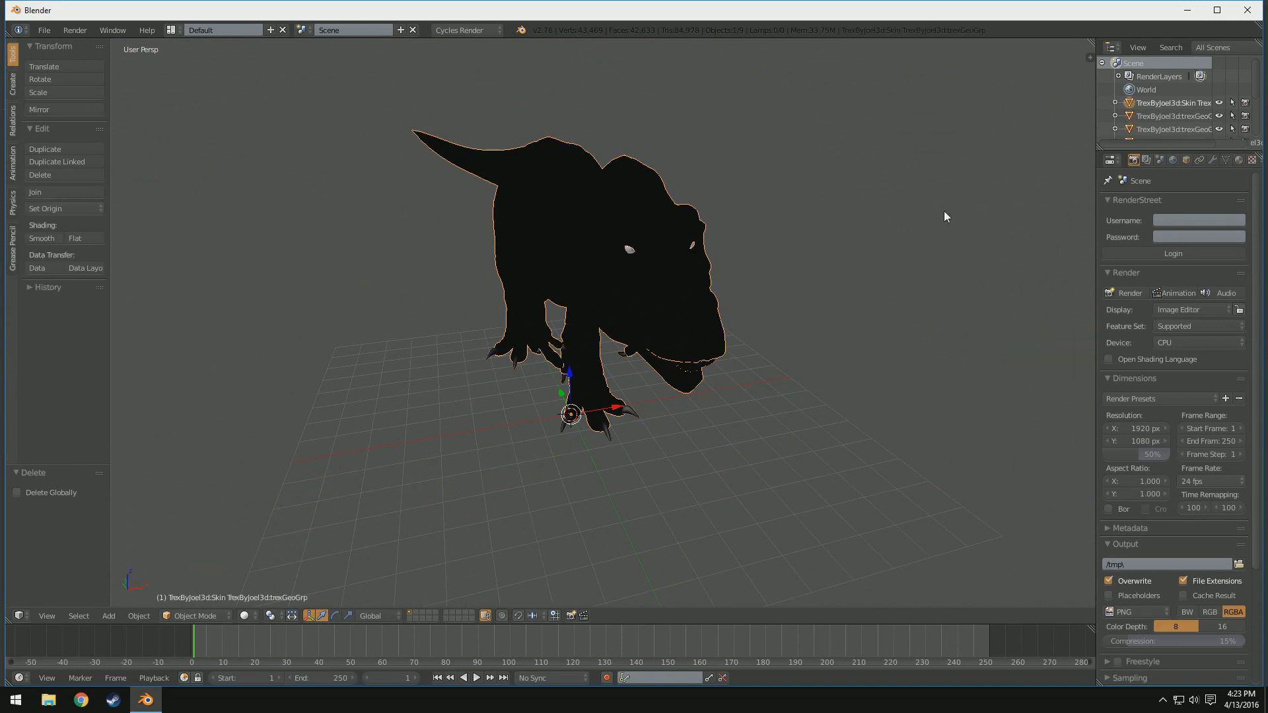
{"action": "left_click", "coordinate": [1240, 160]}
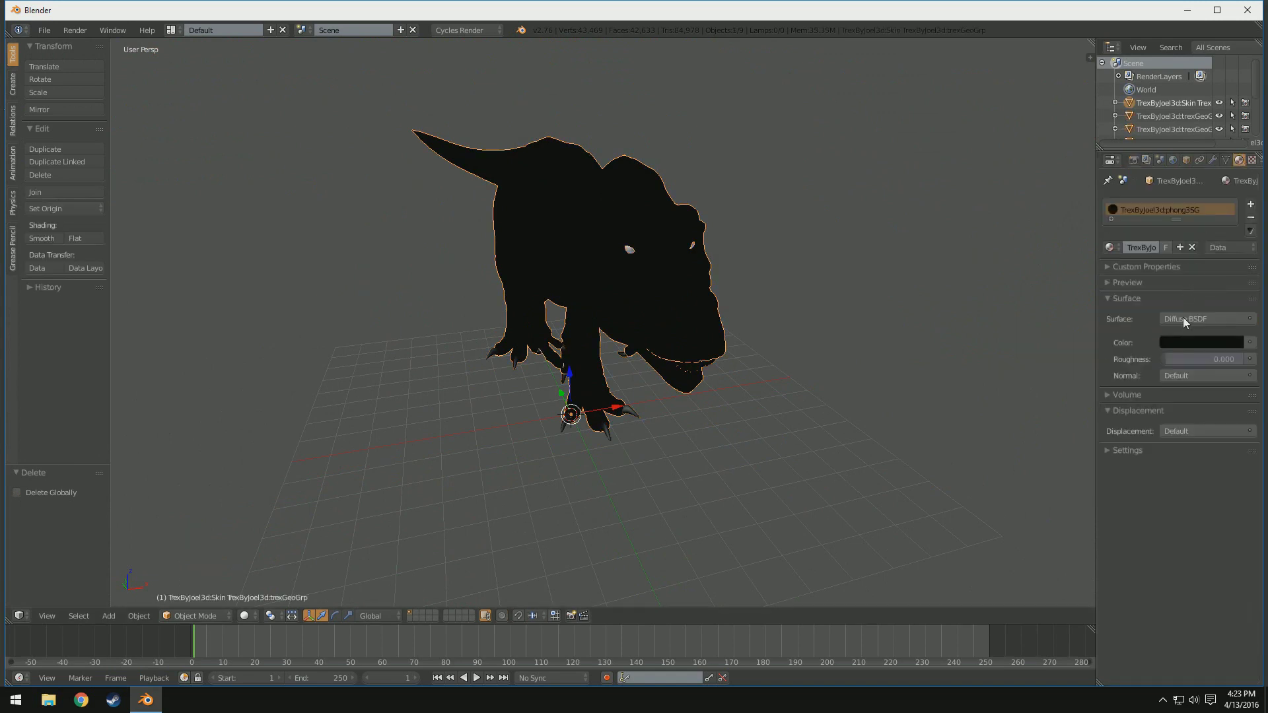
{"action": "left_click", "coordinate": [1201, 343]}
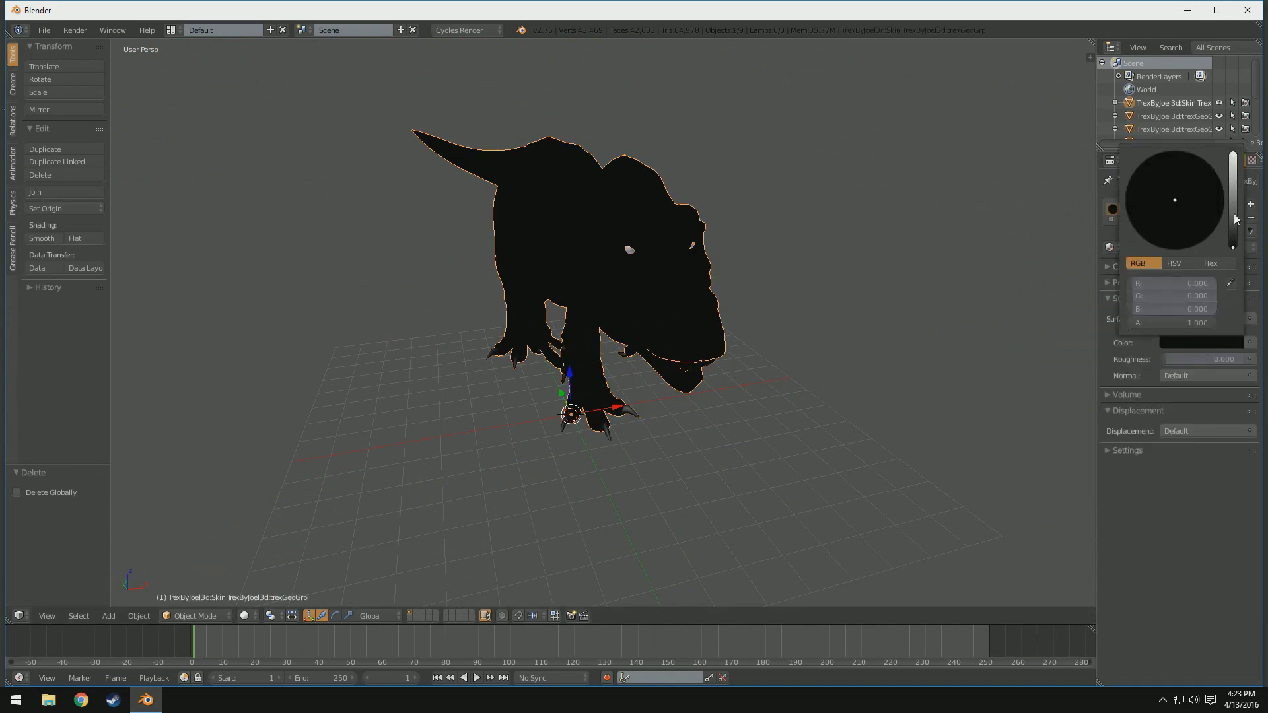
{"action": "left_click_drag", "start_coordinate": [1234, 218], "coordinate": [1232, 158]}
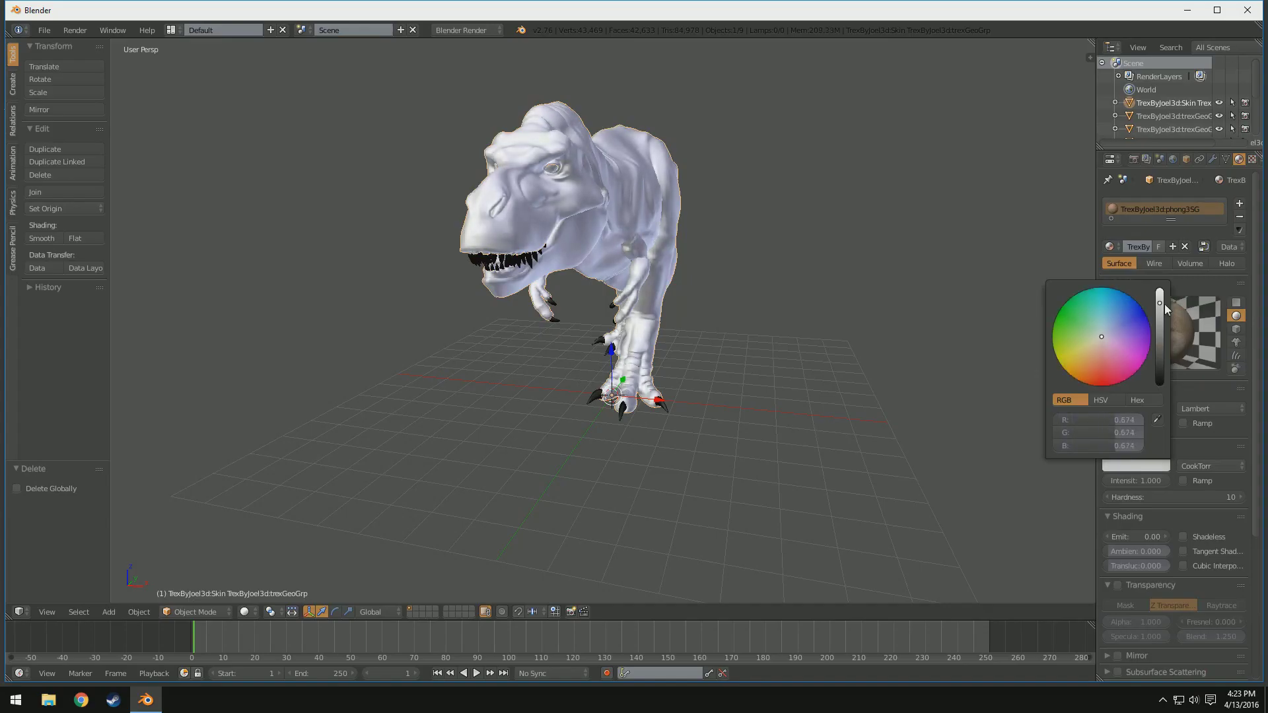
- Select the T-rex teeth and set their material's diffuse color to pure white, RGB 1.000
{"action": "middle_click_drag", "start_coordinate": [802, 274], "coordinate": [583, 322]}
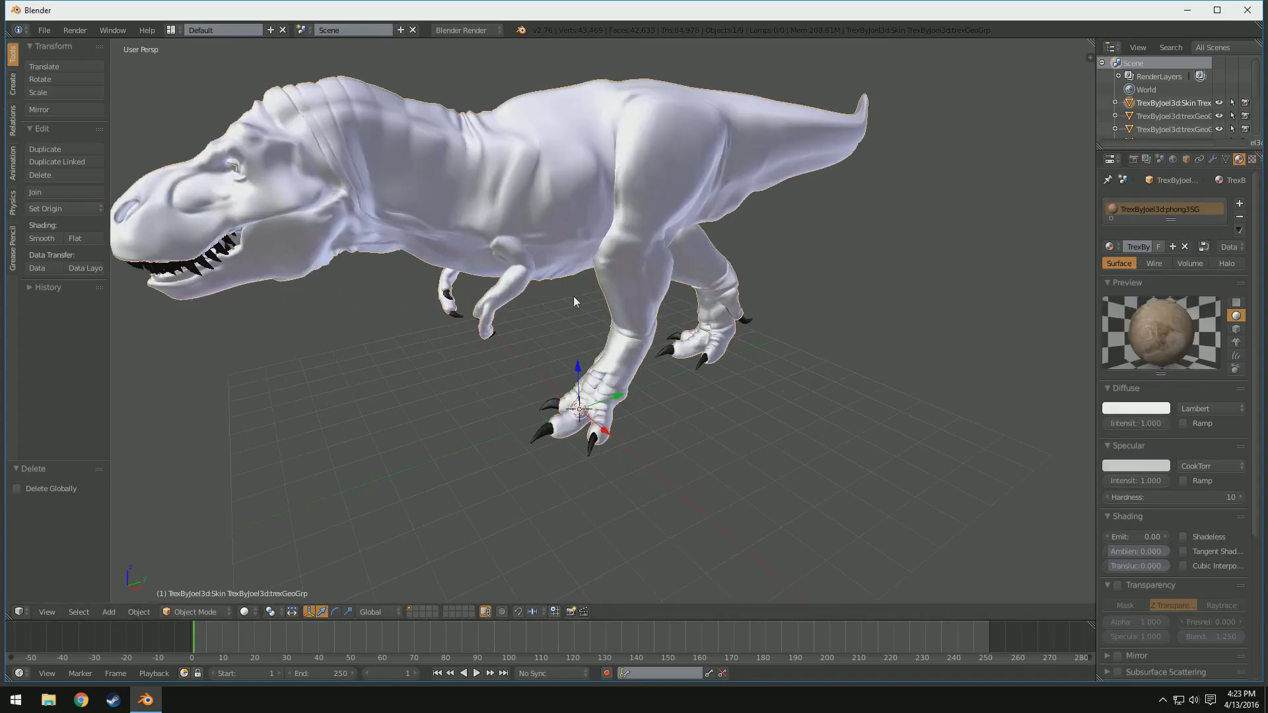
{"action": "right_click", "coordinate": [224, 253]}
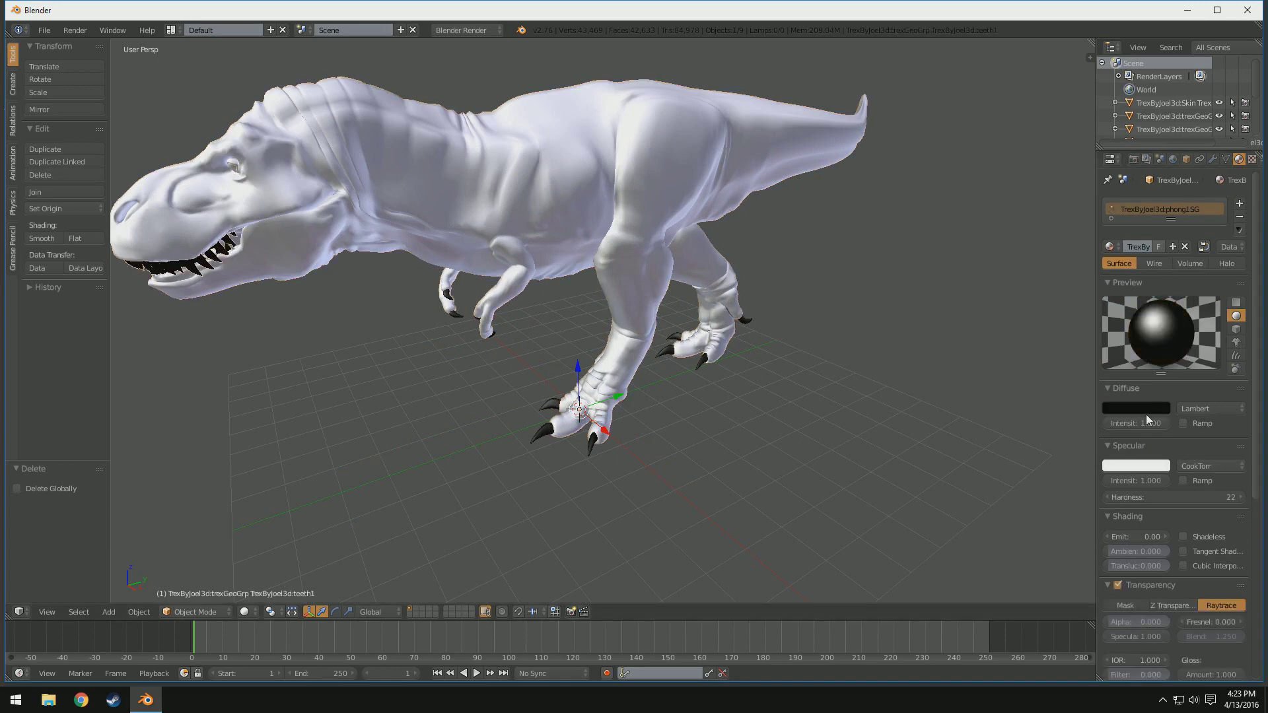
{"action": "left_click", "coordinate": [1144, 414]}
{"action": "left_click", "coordinate": [1155, 291]}
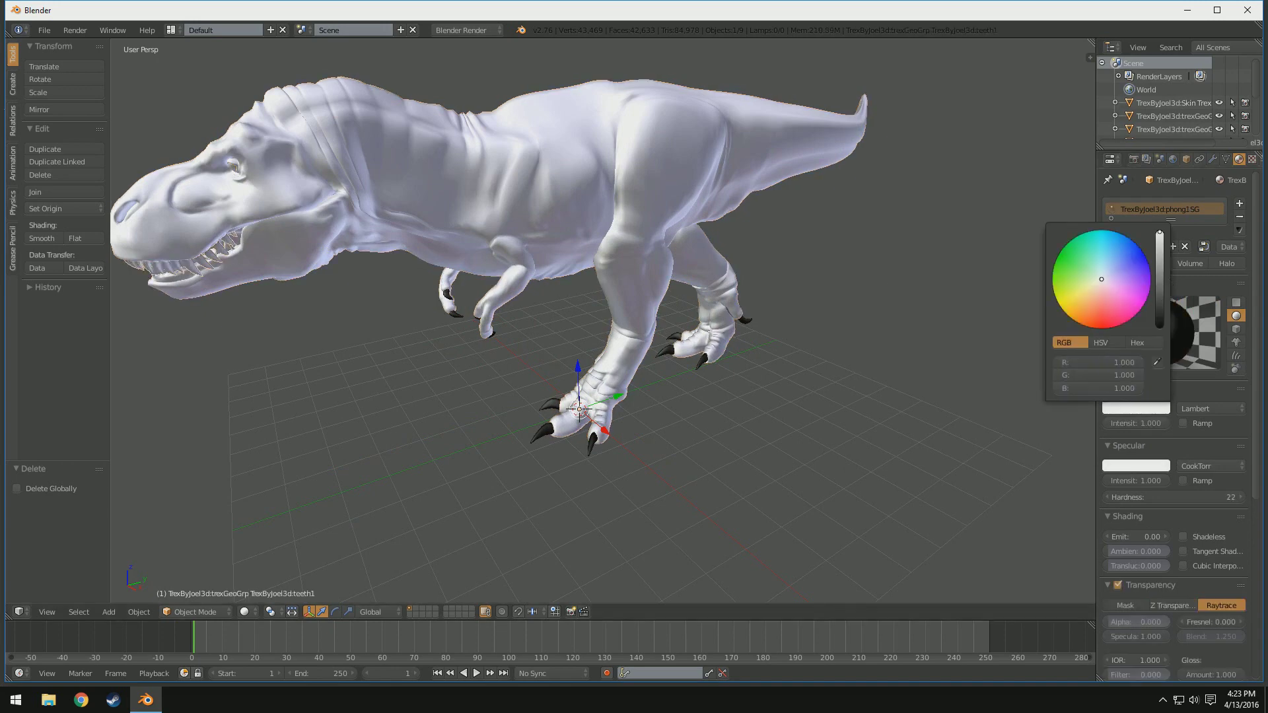
- Select the T-rex claws and brighten their material's diffuse color to near white
{"action": "right_click", "coordinate": [594, 447]}
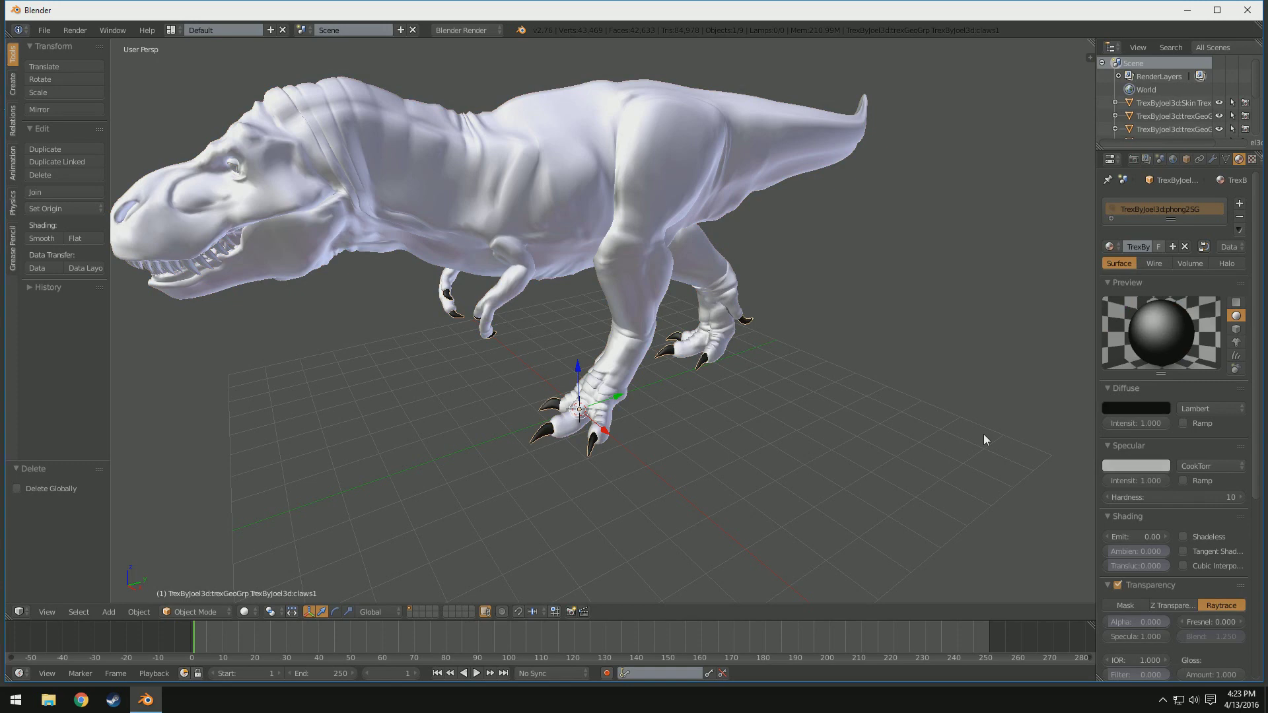
{"action": "left_click", "coordinate": [1135, 409]}
{"action": "left_click", "coordinate": [1160, 278]}
{"action": "middle_click_drag", "start_coordinate": [643, 309], "coordinate": [694, 351]}
{"action": "scroll", "coordinate": [686, 340], "scroll_direction": "down", "scroll_amount": 5}
- Select all the T-rex parts, scale them down to about 0.74, and move them about -1.65 along the Y axis
{"action": "key", "text": "a"}
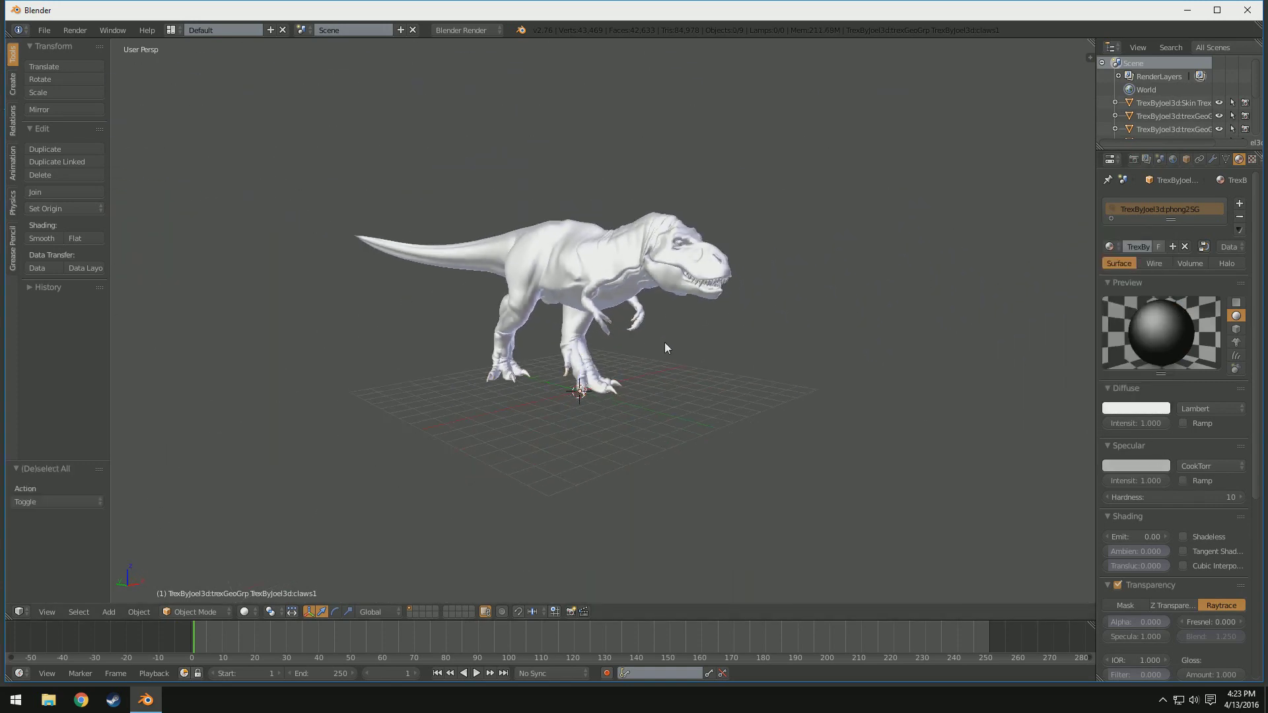
{"action": "middle_click_drag", "start_coordinate": [711, 237], "coordinate": [779, 256]}
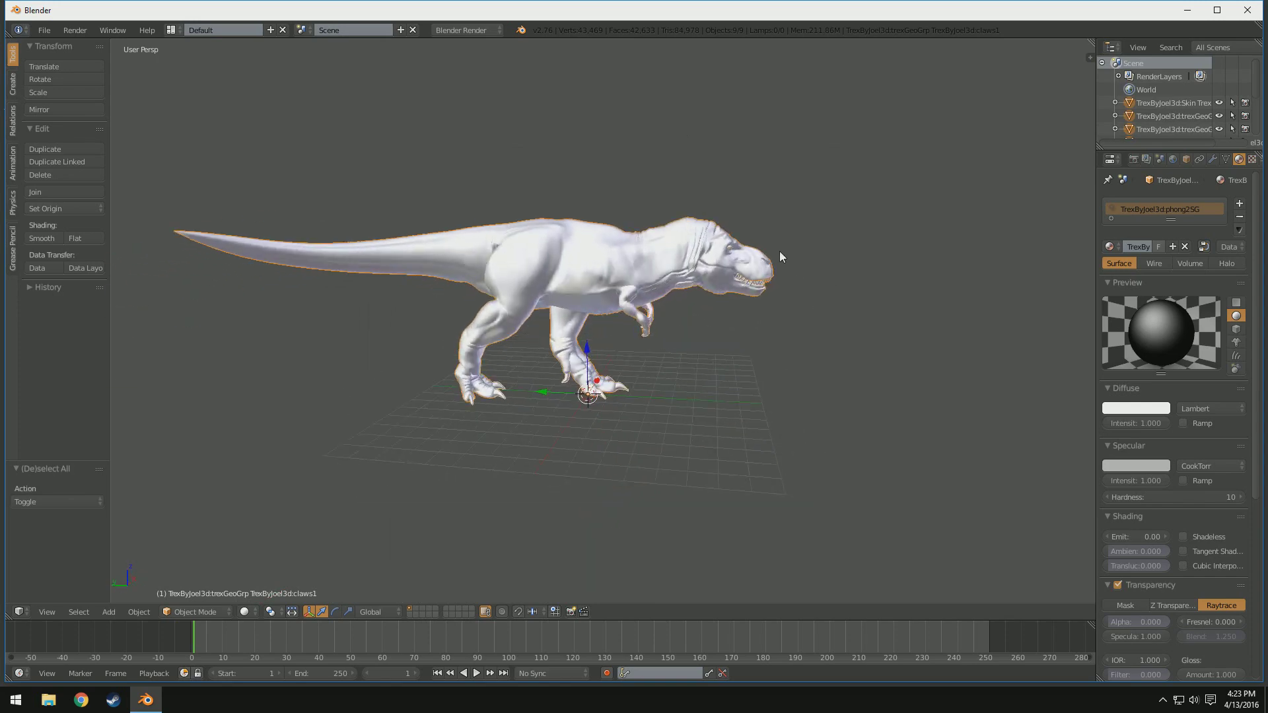
{"action": "key", "text": "n"}
{"action": "key", "text": "n"}
{"action": "key", "text": "s"}
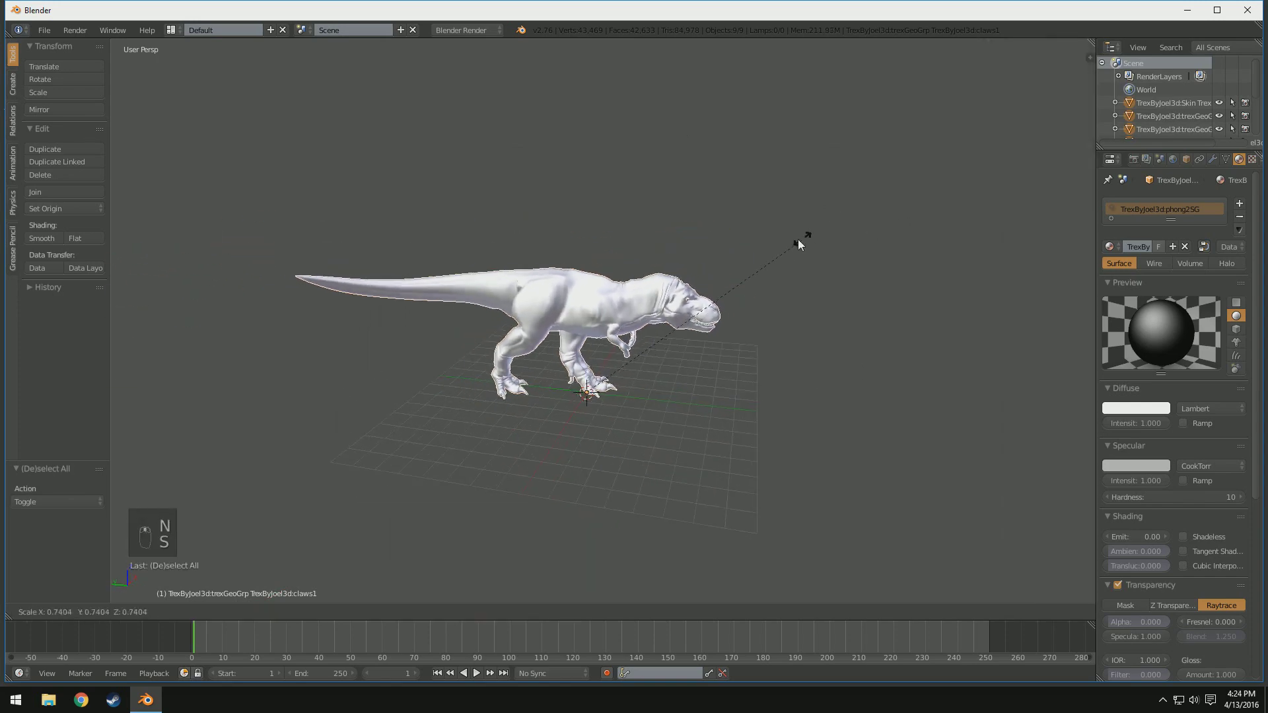
{"action": "key", "text": "Escape"}
{"action": "key", "text": "g"}
{"action": "key", "text": "y"}
{"action": "left_click", "coordinate": [648, 410]}
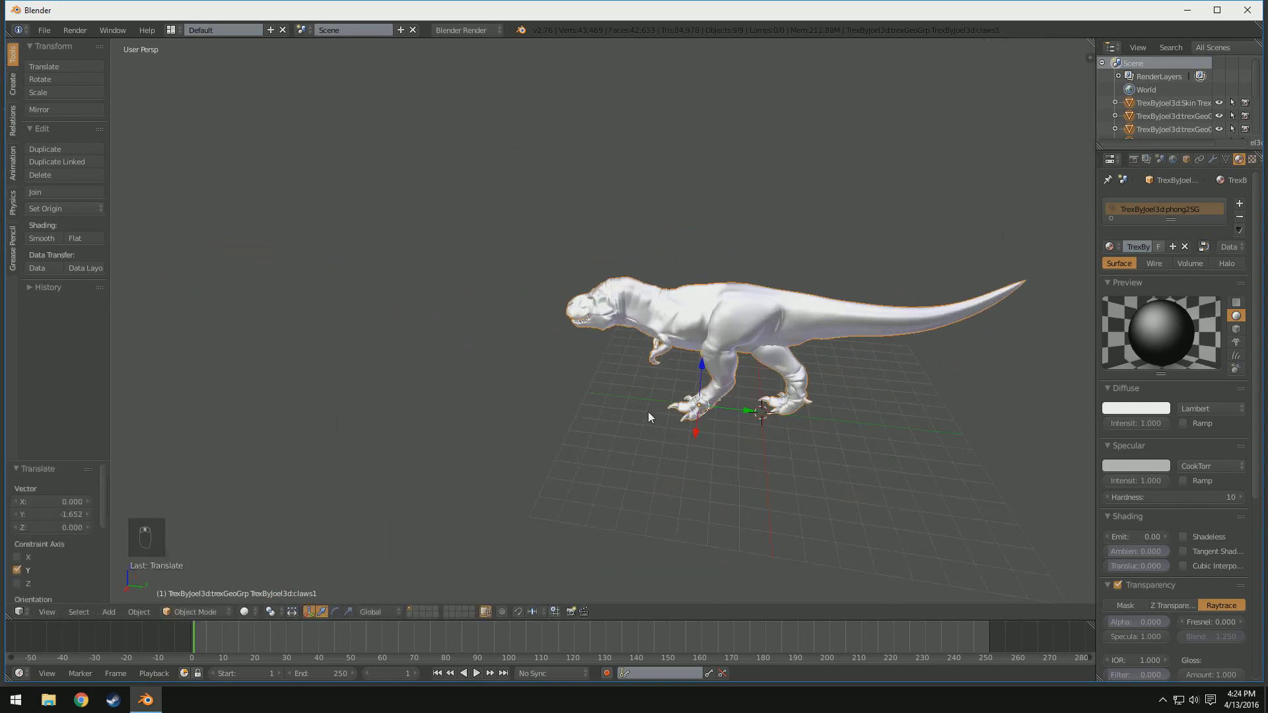
- Add a single-bone armature at the scene origin, below the T-rex
{"action": "key", "text": "shift+a"}
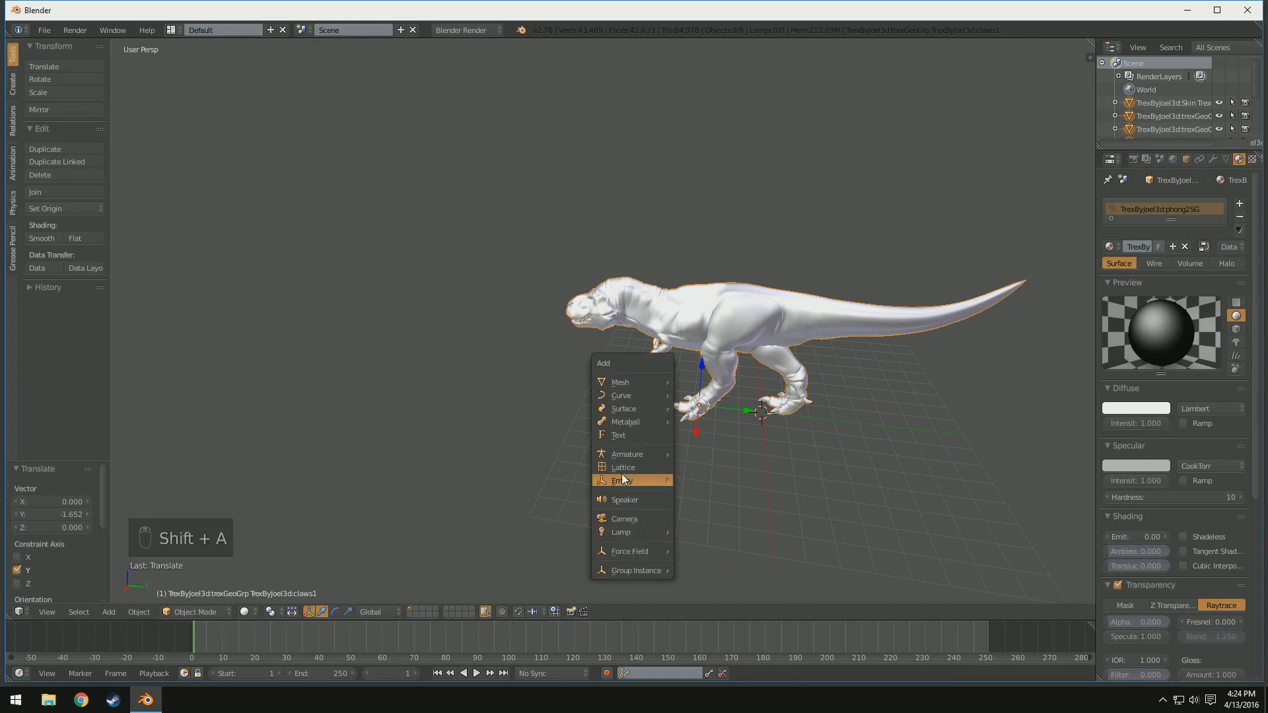
{"action": "mouse_move", "coordinate": [629, 455]}
{"action": "left_click", "coordinate": [718, 456]}
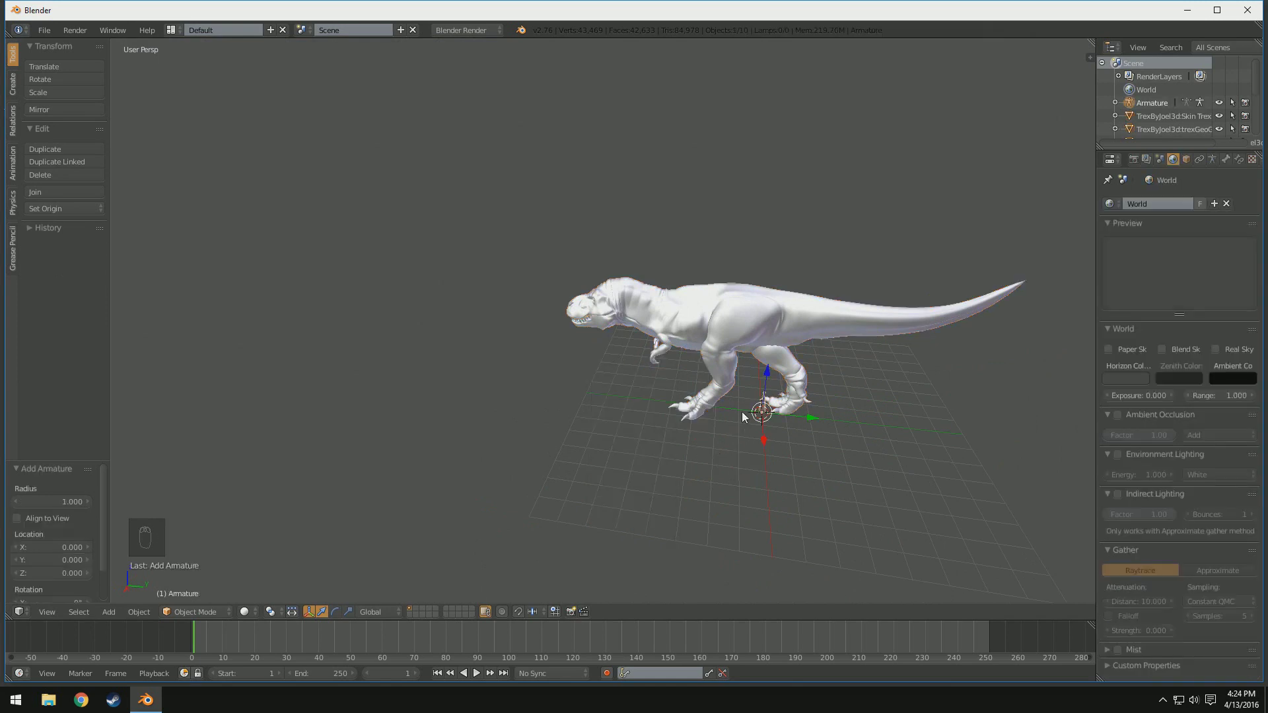
- Turn on X-Ray for the armature and display its bone in the B-Bone style, comparing it with Envelope
{"action": "left_click", "coordinate": [1216, 161]}
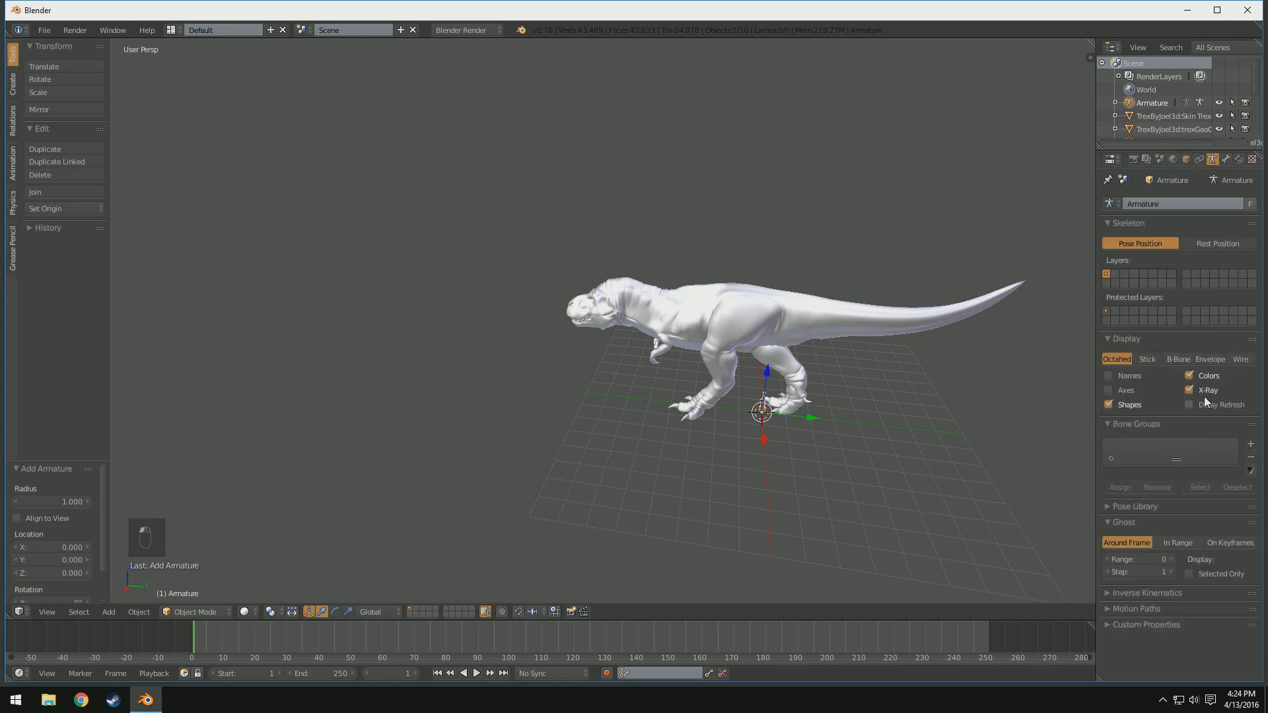
{"action": "left_click", "coordinate": [1178, 359]}
{"action": "middle_click_drag", "start_coordinate": [811, 471], "coordinate": [644, 422], "text": "shift"}
{"action": "scroll", "coordinate": [644, 423], "scroll_direction": "up", "scroll_amount": 3}
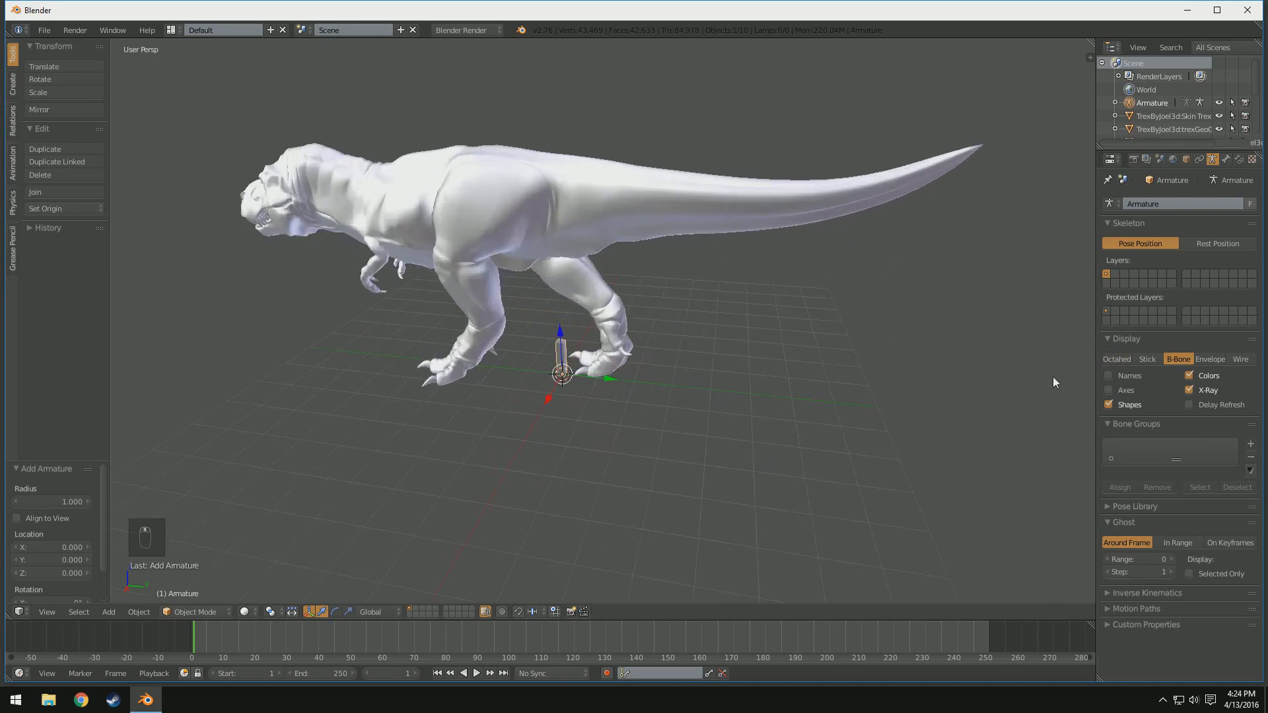
{"action": "left_click", "coordinate": [1210, 358]}
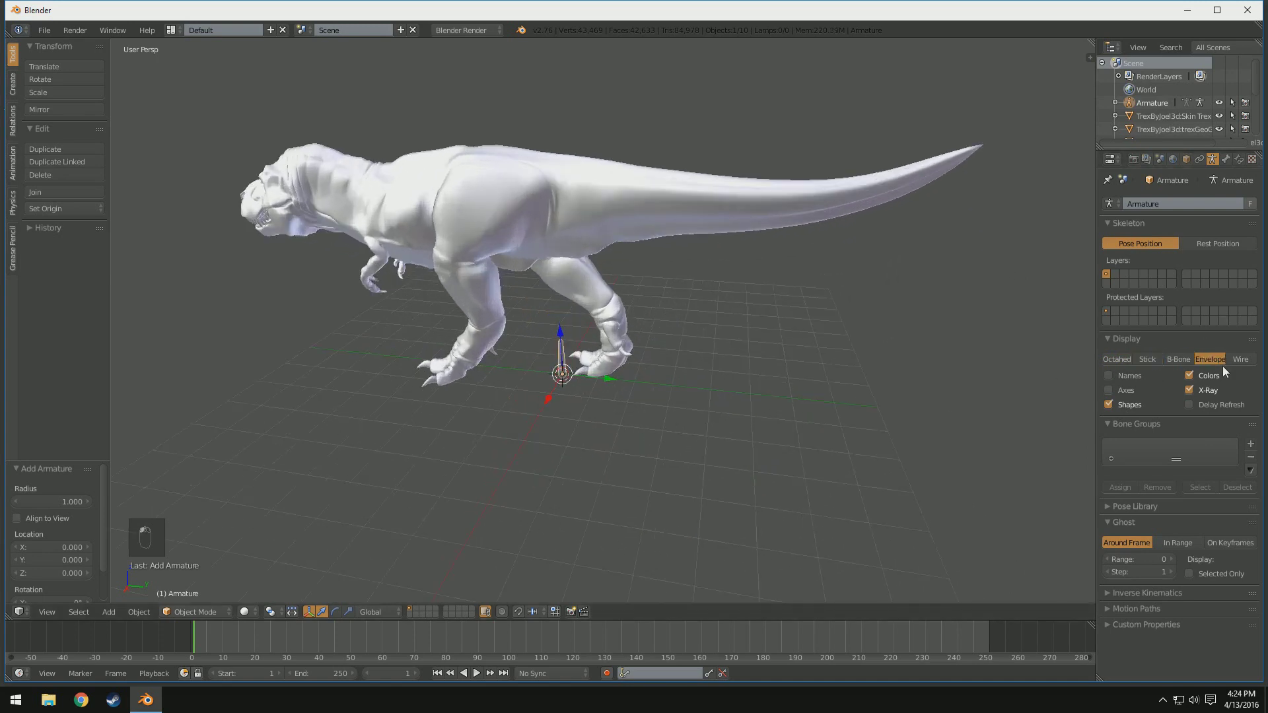
{"action": "left_click", "coordinate": [1179, 361]}
{"action": "scroll", "coordinate": [674, 388], "scroll_direction": "down", "scroll_amount": 1}
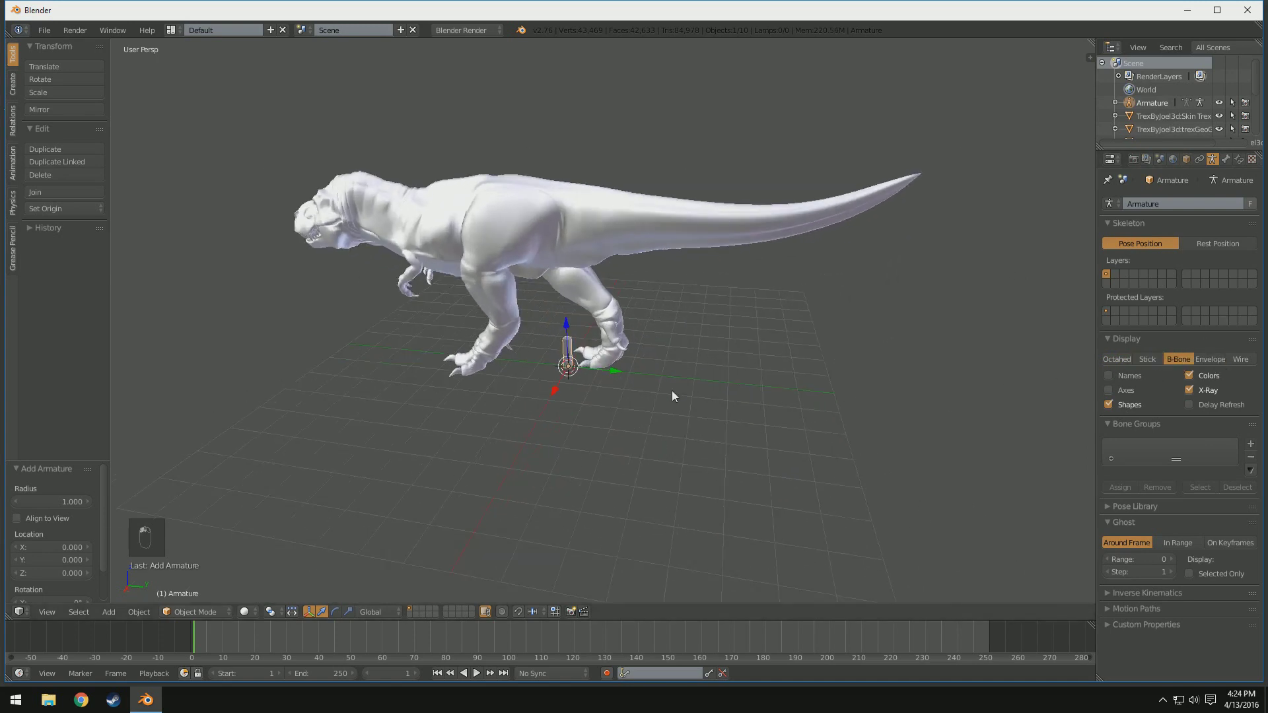
- In the right orthographic view, scale the armature up by about 1.4 and rotate it 90 degrees about the X axis
{"action": "key", "text": "KP_1"}
{"action": "key", "text": "KP_3"}
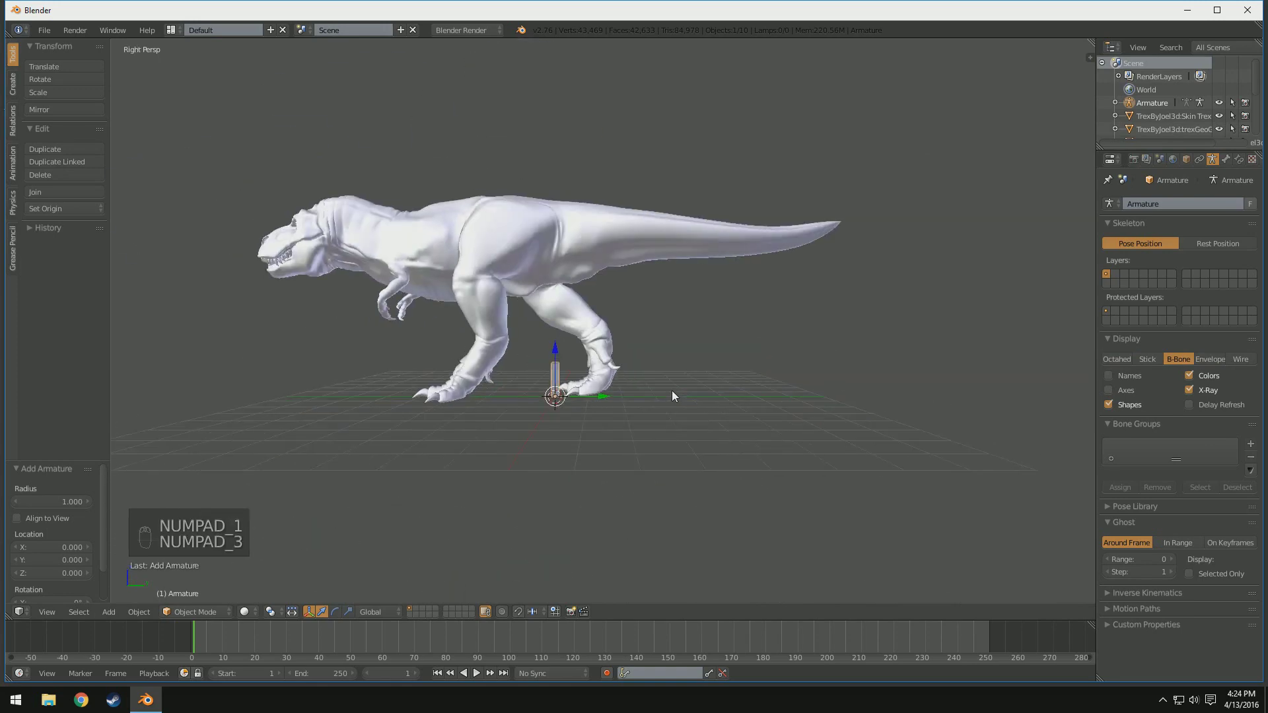
{"action": "key", "text": "KP_5"}
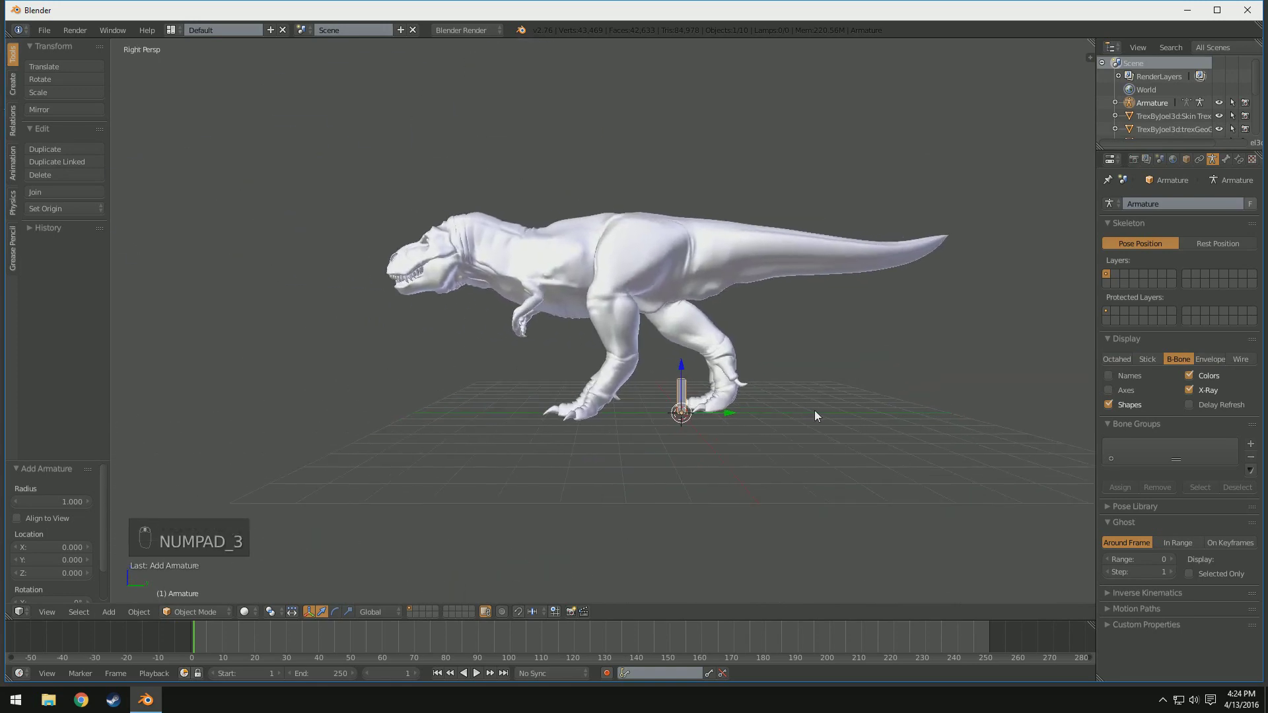
{"action": "key", "text": "s"}
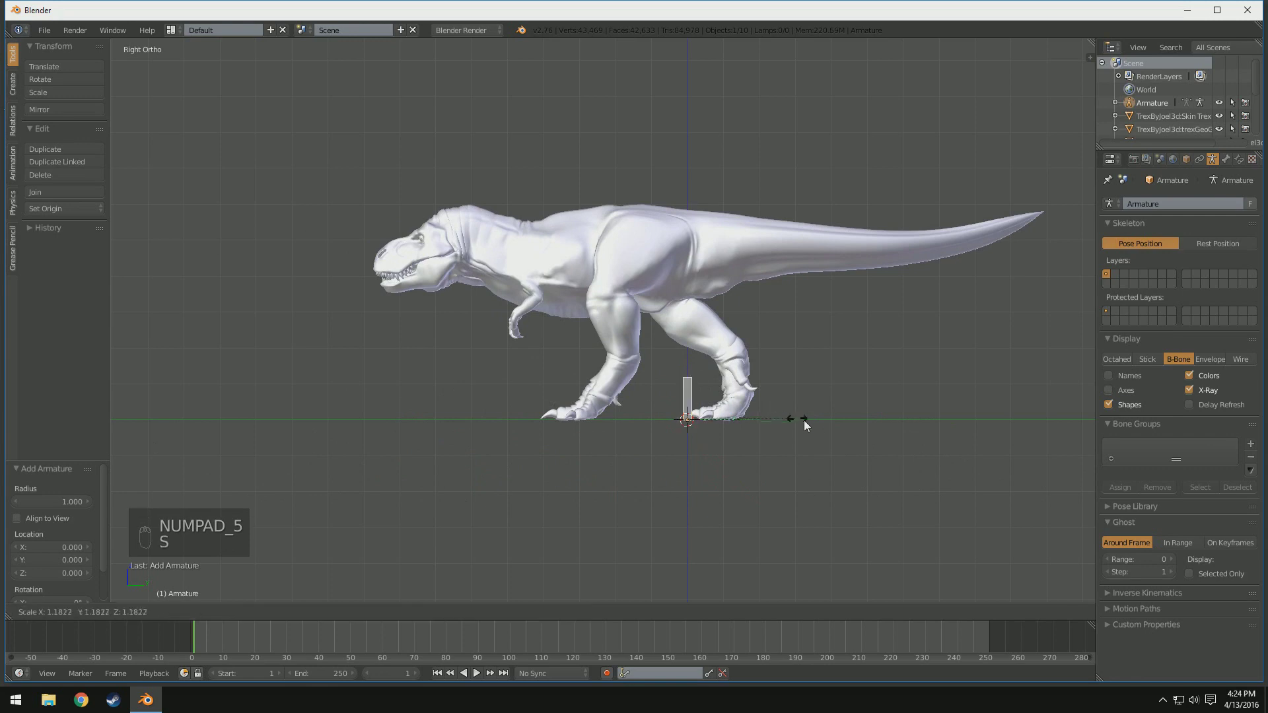
{"action": "left_click", "coordinate": [817, 427]}
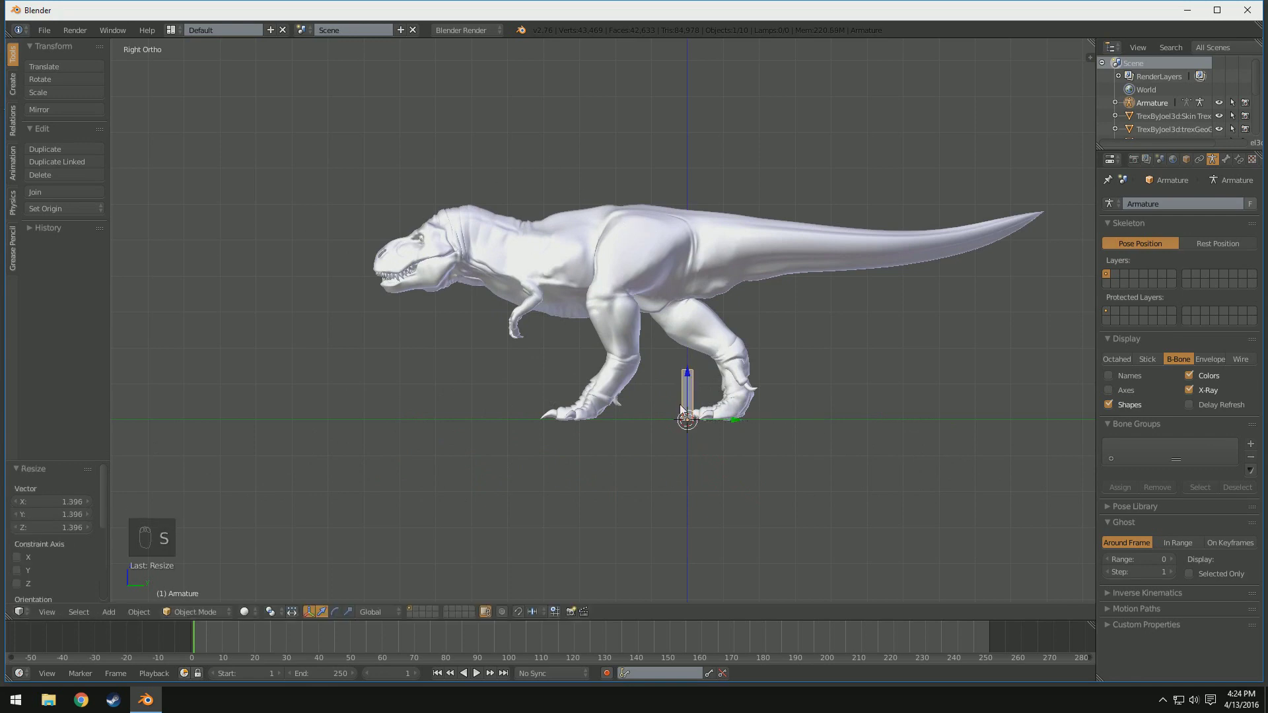
{"action": "type", "text": "r"}
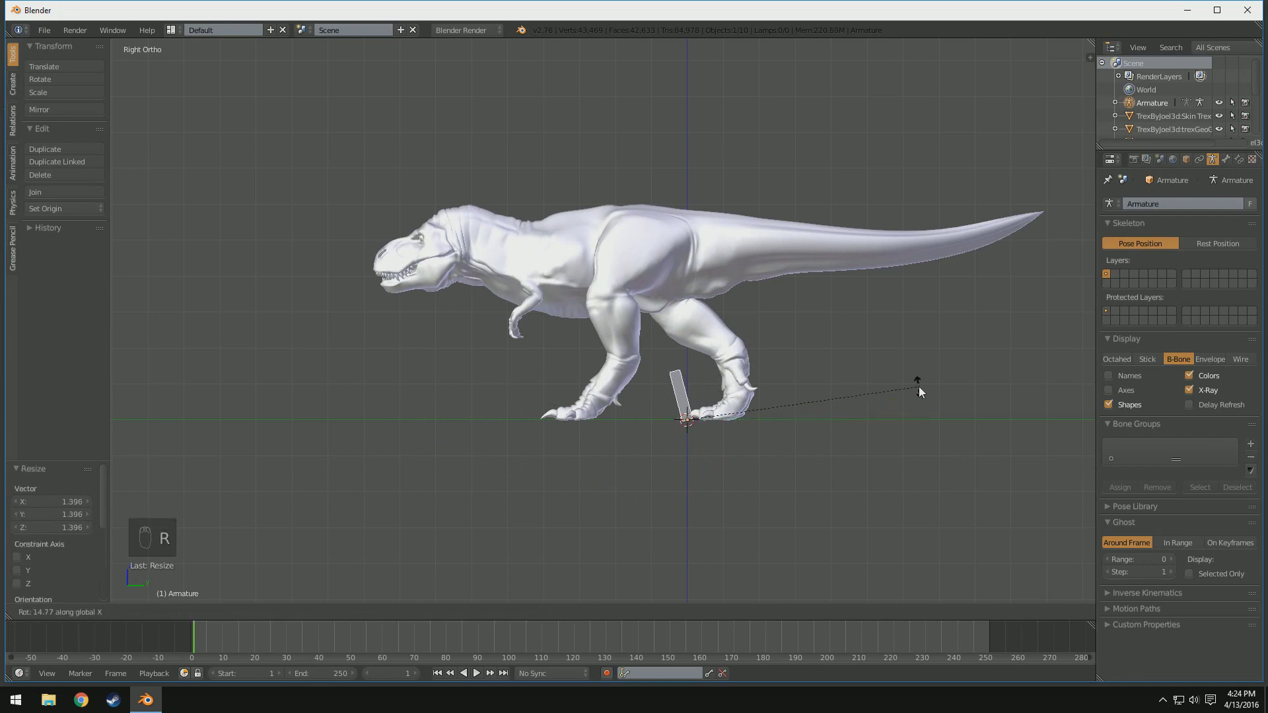
{"action": "type", "text": "90"}
{"action": "key", "text": "Return"}
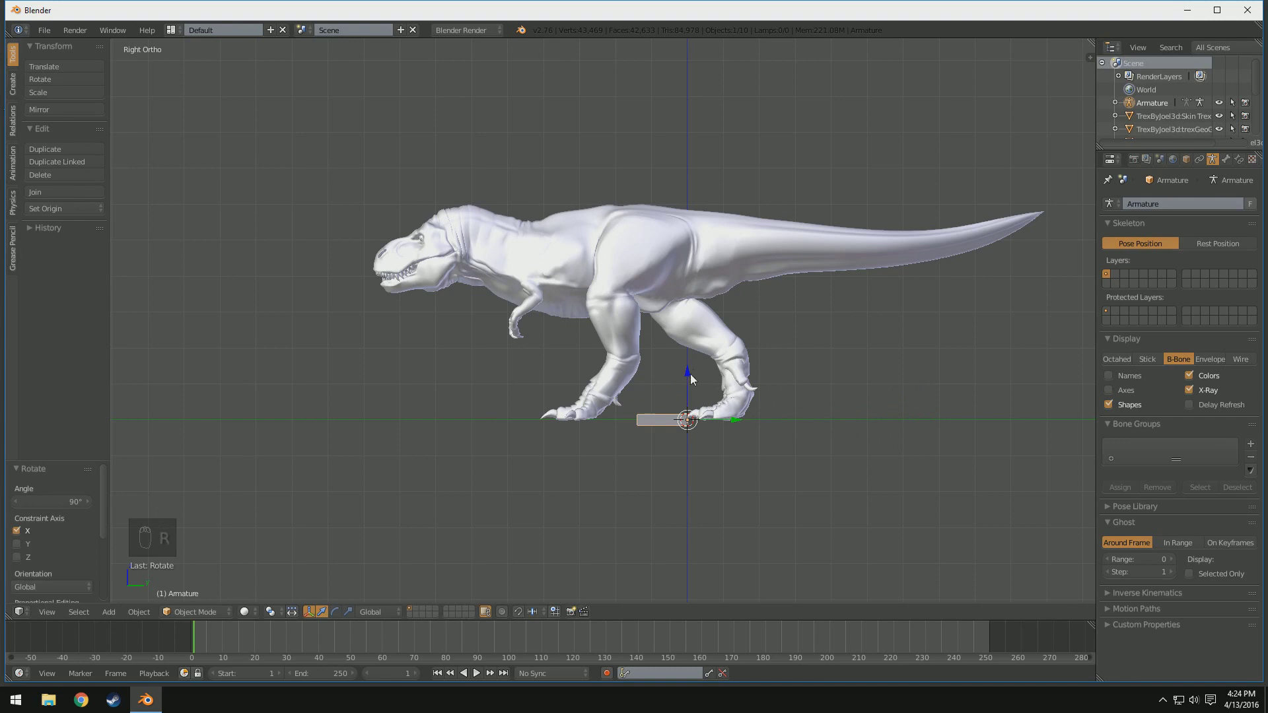
- Move the armature up to the T-rex's back above the hips and rotate its bone to lie nearly level there
{"action": "key", "text": "g"}
{"action": "left_click", "coordinate": [687, 180]}
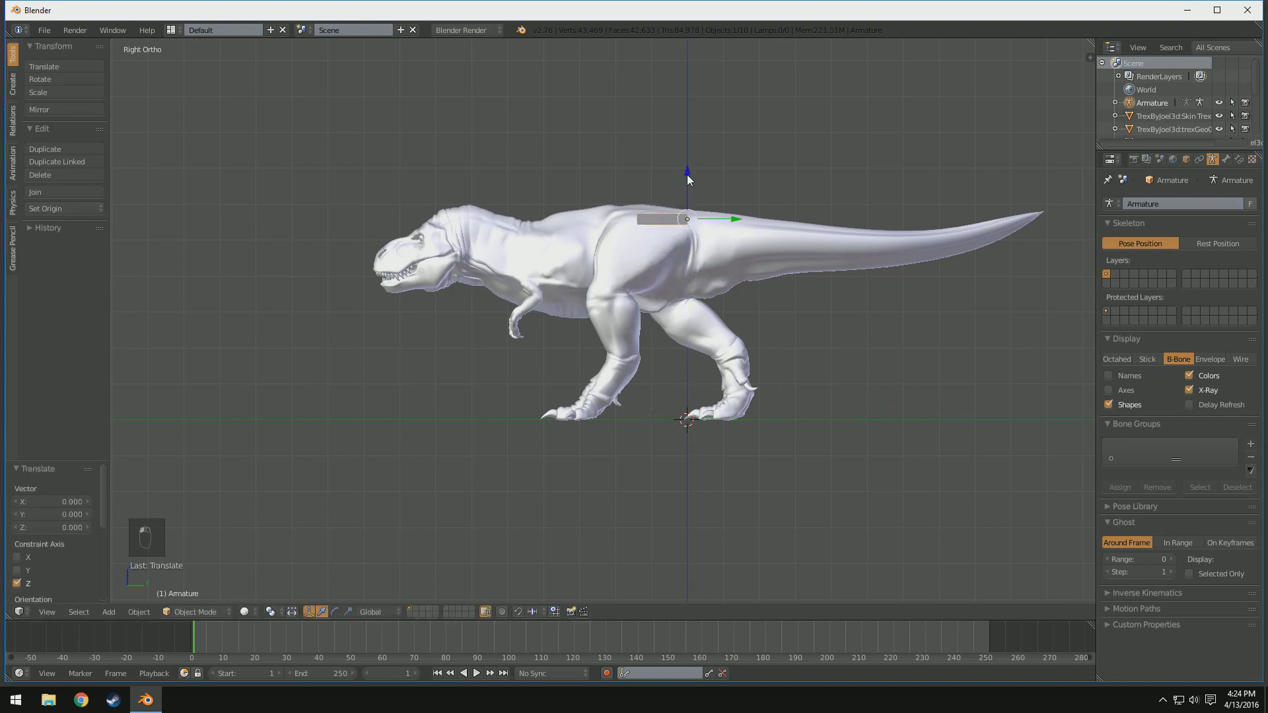
{"action": "key", "text": "r"}
{"action": "left_click", "coordinate": [796, 195]}
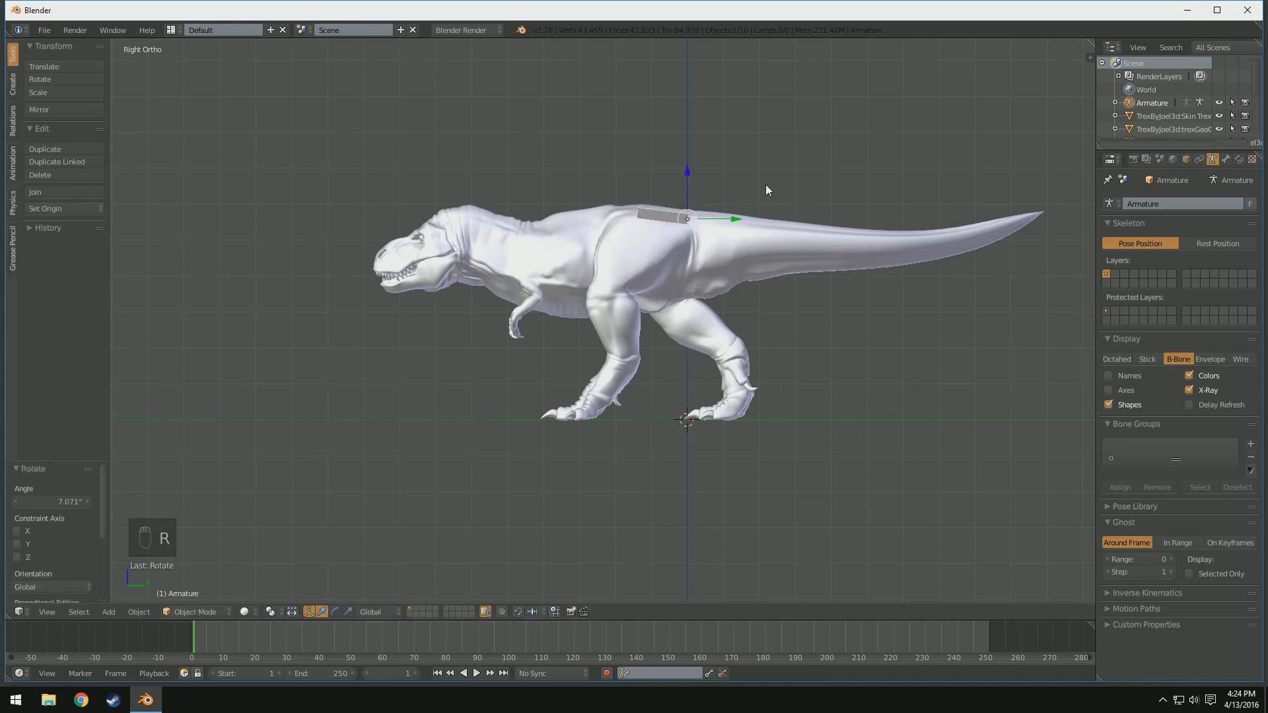
{"action": "left_click_drag", "start_coordinate": [685, 174], "coordinate": [687, 180]}
{"action": "scroll", "coordinate": [727, 187], "scroll_direction": "up", "scroll_amount": 3}
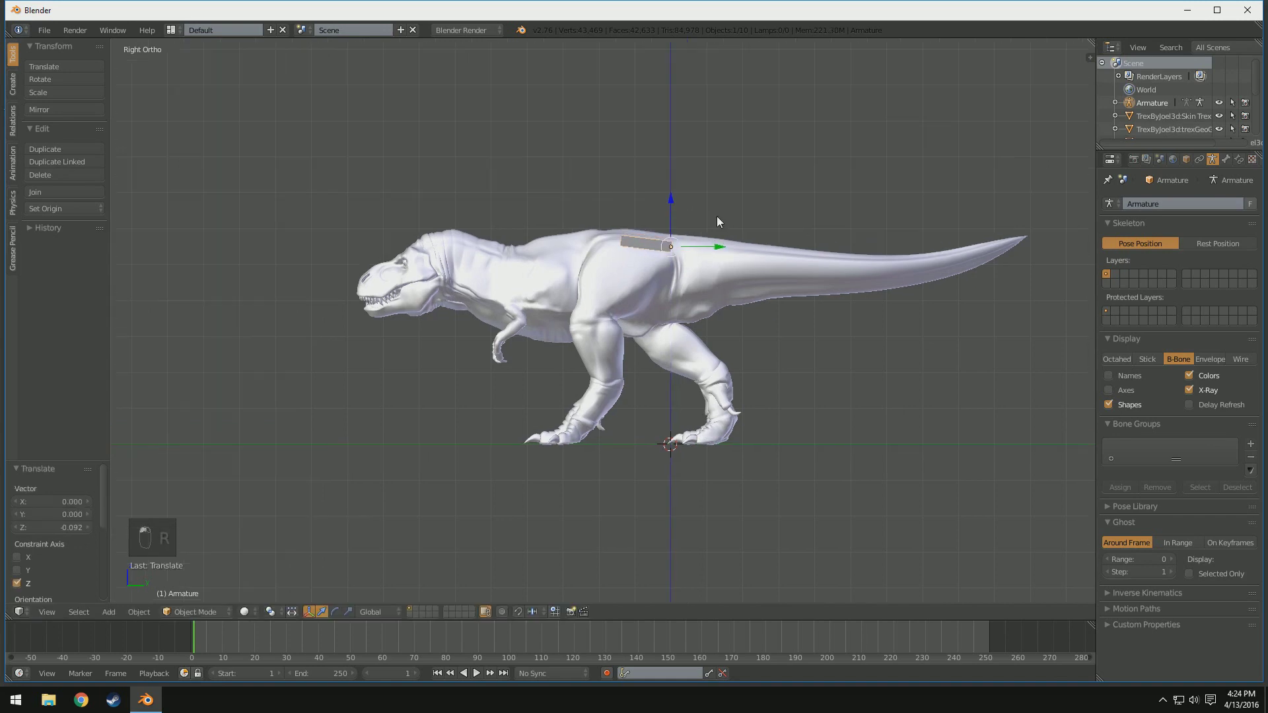
{"action": "left_click_drag", "start_coordinate": [760, 194], "coordinate": [668, 136]}
{"action": "key", "text": "r"}
{"action": "left_click", "coordinate": [798, 181]}
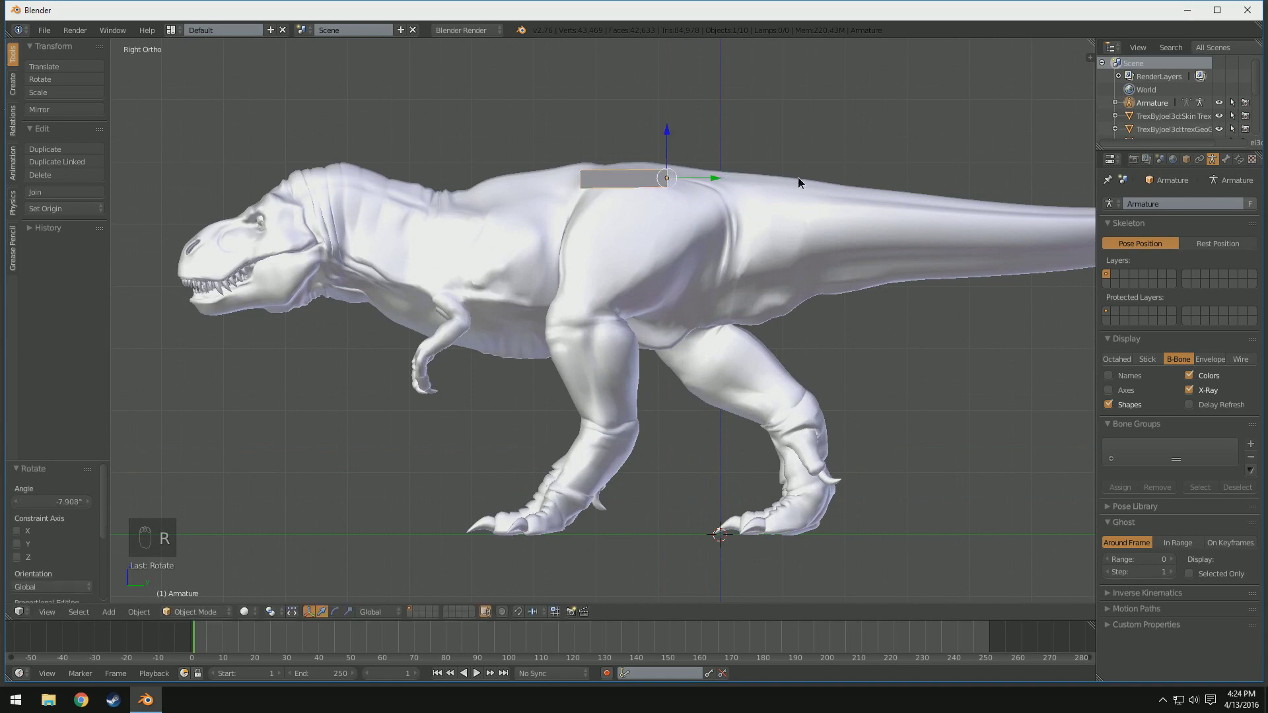
- Edit the armature and extrude two bones forward from the hip bone, along the back to the neck base and on to the back of the head
{"action": "key", "text": "Tab"}
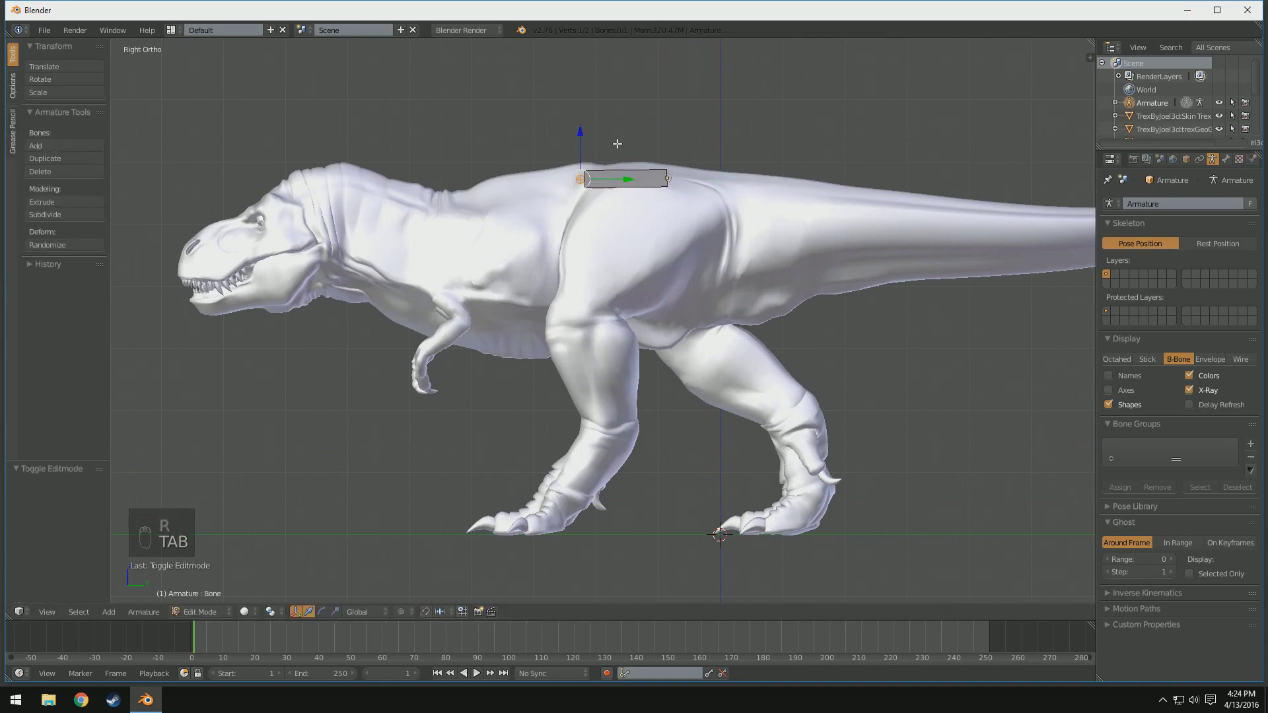
{"action": "middle_click_drag", "start_coordinate": [610, 194], "coordinate": [743, 199], "text": "shift"}
{"action": "key", "text": "e"}
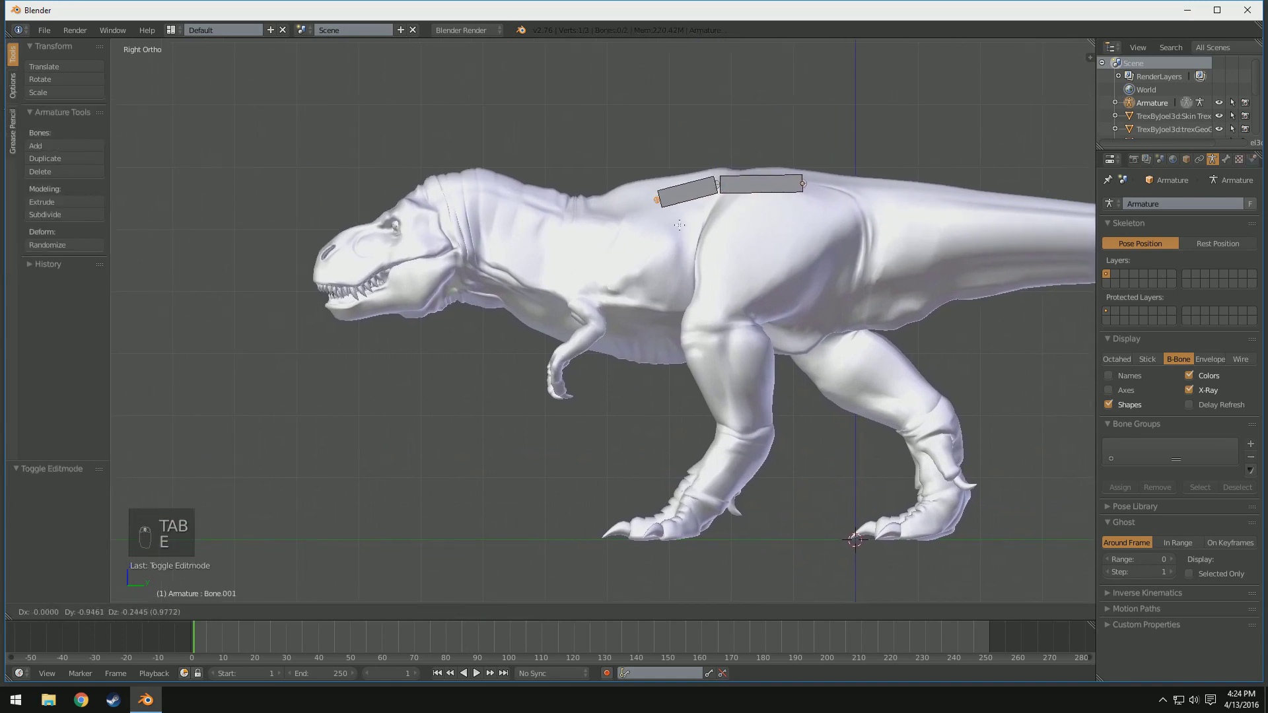
{"action": "left_click", "coordinate": [632, 238]}
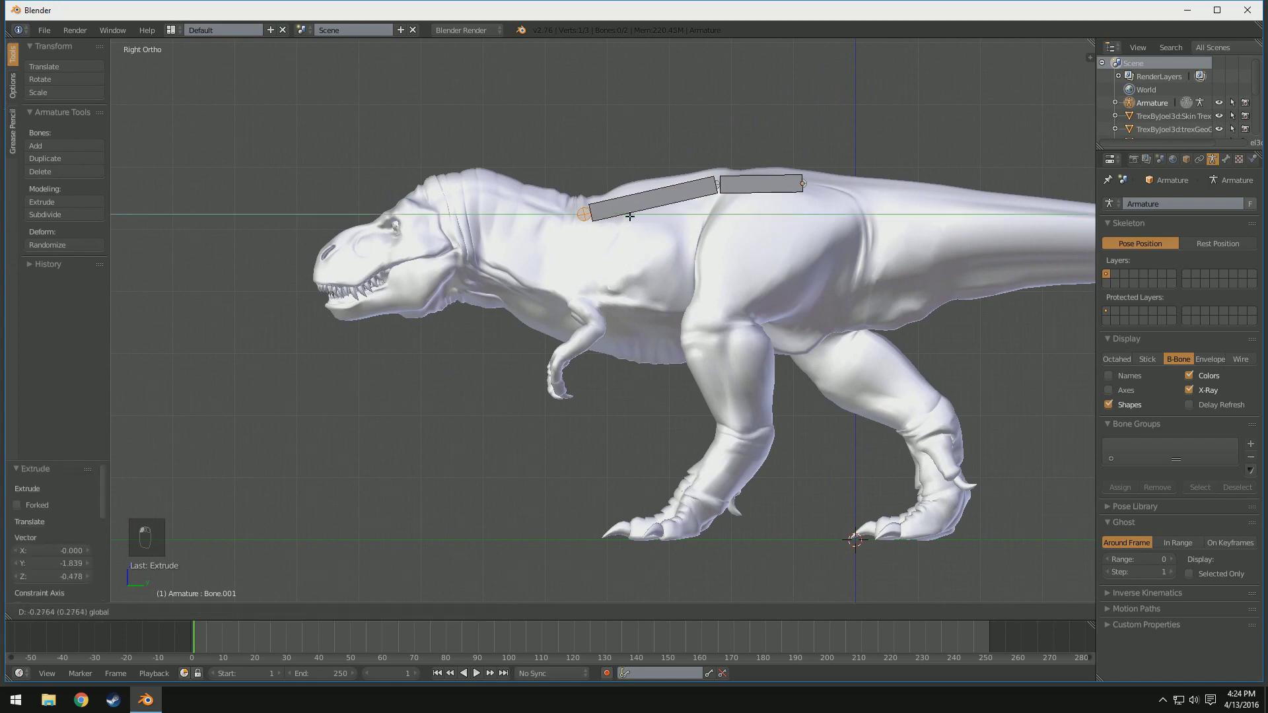
{"action": "key", "text": "e"}
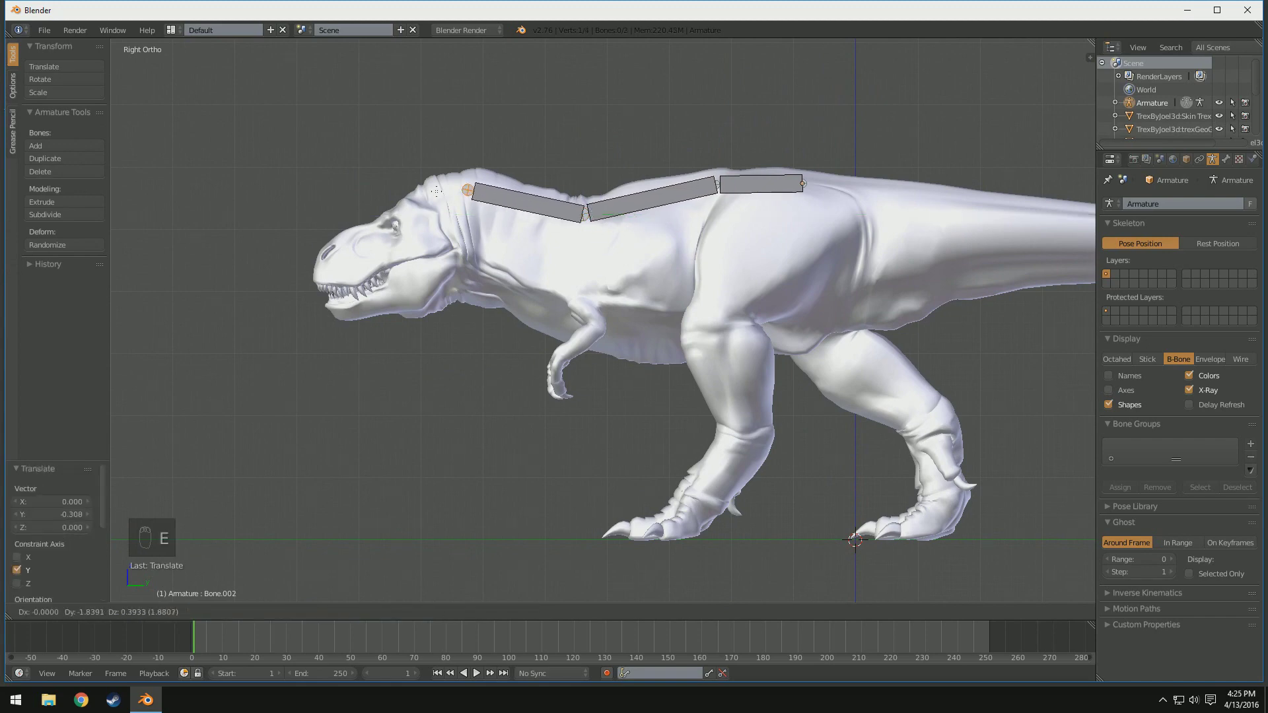
{"action": "left_click", "coordinate": [436, 189]}
- Extrude a short bone down from the back of the head to the jaw joint and a jaw bone forward along the lower jaw
{"action": "key", "text": "e"}
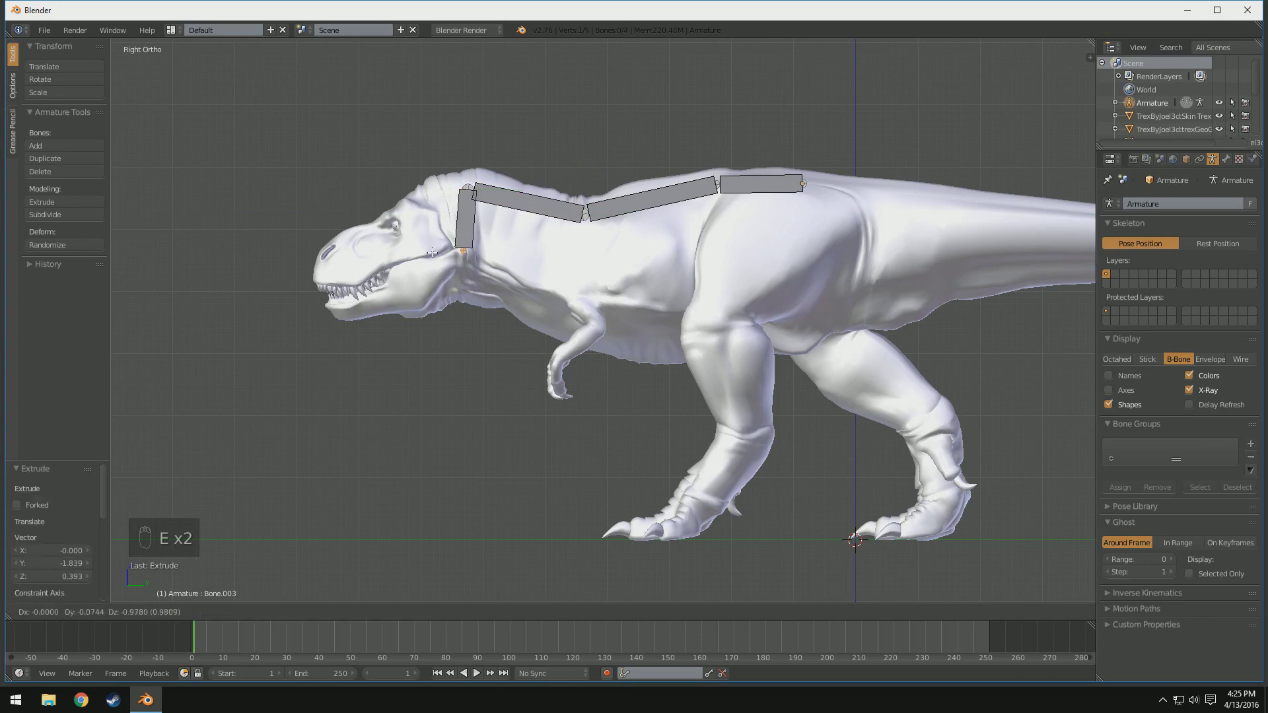
{"action": "left_click", "coordinate": [434, 254]}
{"action": "key", "text": "e"}
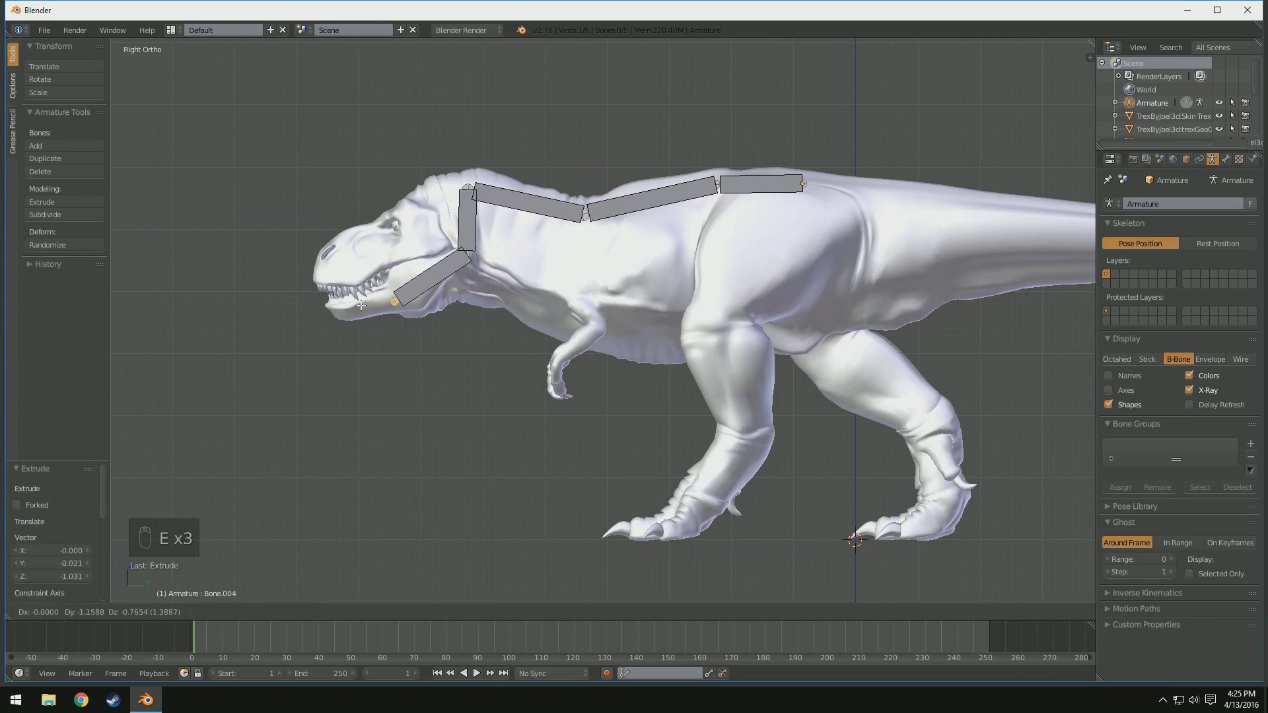
{"action": "left_click", "coordinate": [339, 310]}
- Lower the joint behind the head by about 0.3, extrude a head bone to the snout, and adjust the jaw bone's tip
{"action": "left_click_drag", "start_coordinate": [472, 151], "coordinate": [469, 164]}
{"action": "key", "text": "e"}
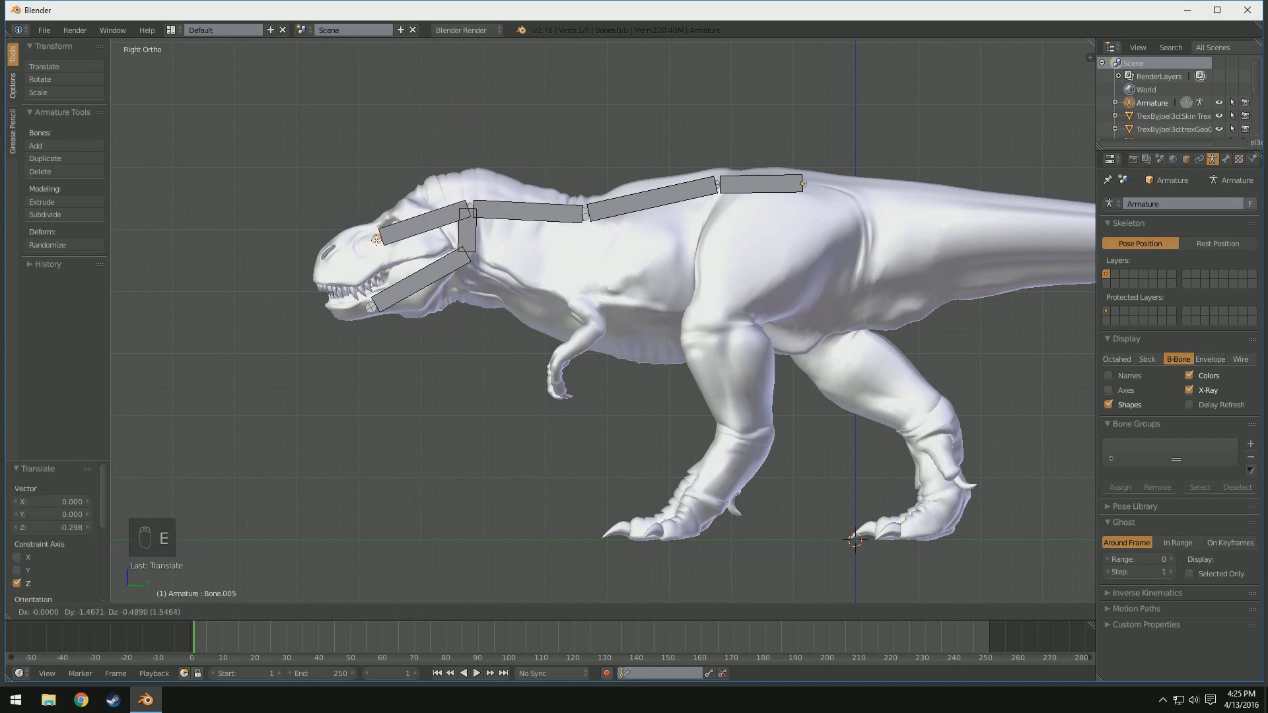
{"action": "left_click", "coordinate": [338, 261]}
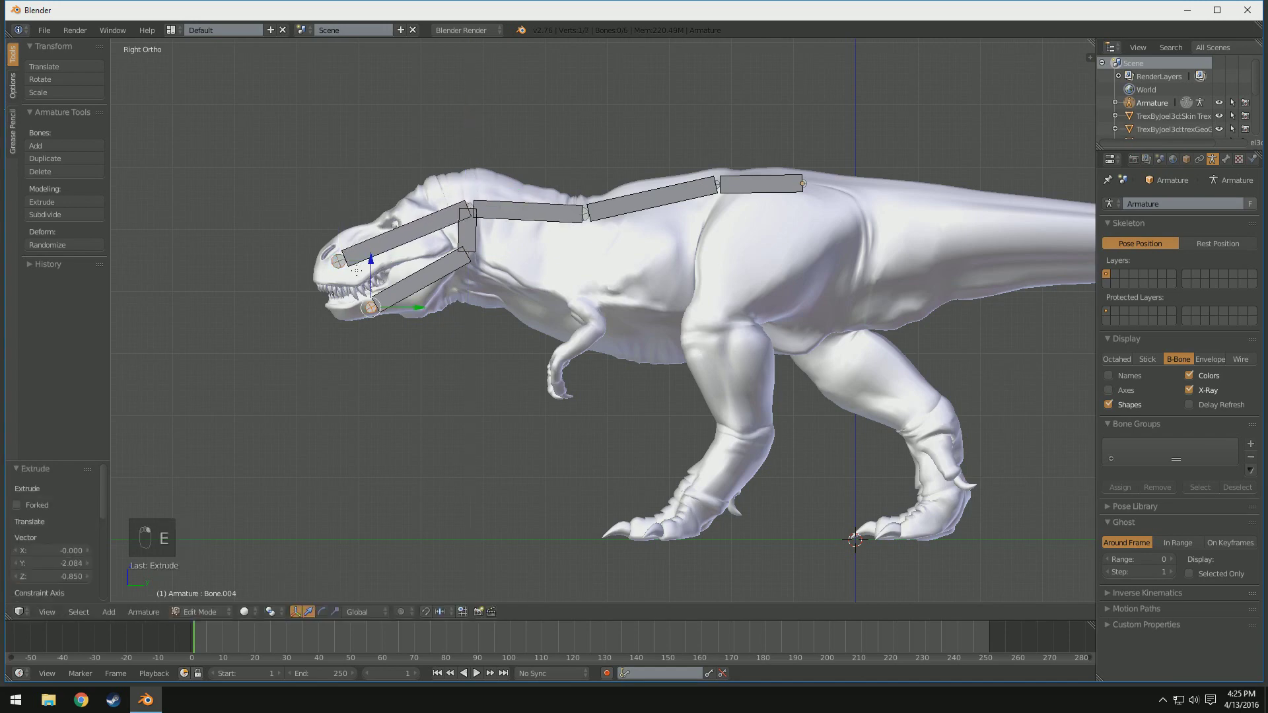
{"action": "left_click_drag", "start_coordinate": [371, 259], "coordinate": [370, 251]}
{"action": "left_click_drag", "start_coordinate": [421, 300], "coordinate": [414, 300]}
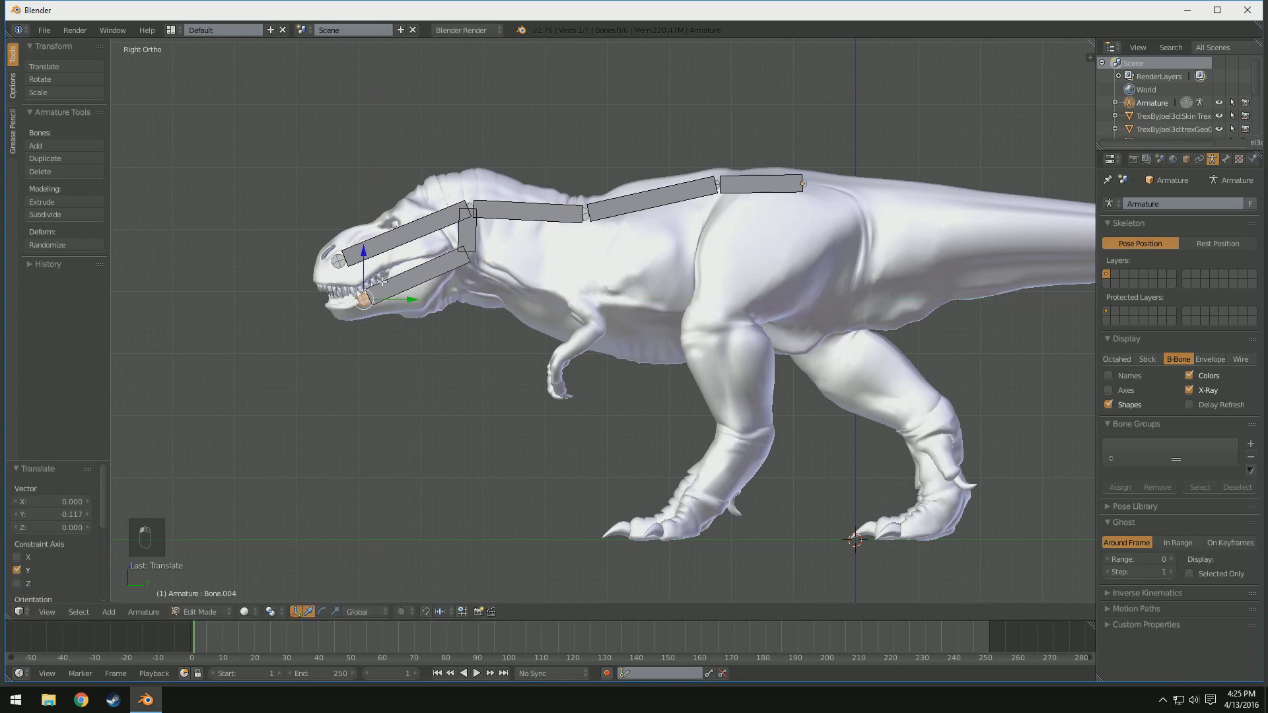
{"action": "left_click_drag", "start_coordinate": [364, 255], "coordinate": [367, 262]}
- Extrude a chain of five bones backward from the rear end of the hip bone to near the tail tip
{"action": "middle_click_drag", "start_coordinate": [705, 285], "coordinate": [393, 312], "text": "shift"}
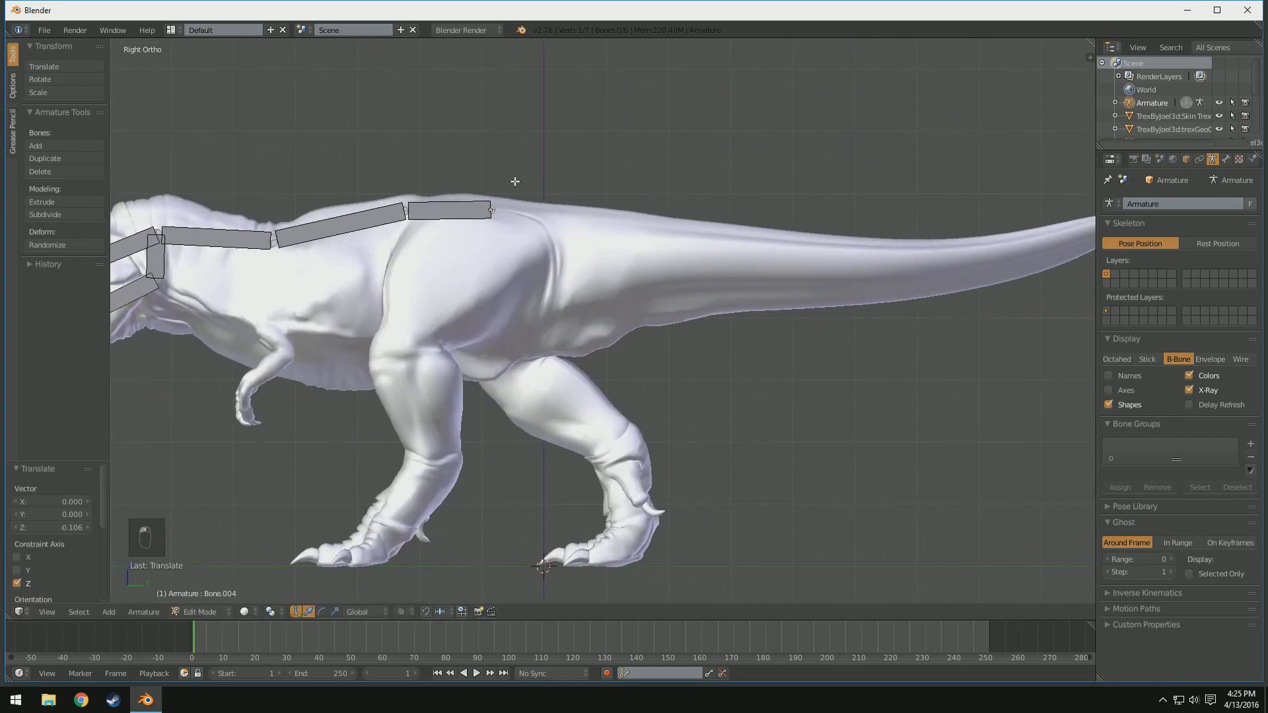
{"action": "middle_click_drag", "start_coordinate": [724, 239], "coordinate": [554, 257], "text": "shift"}
{"action": "key", "text": "e"}
{"action": "left_click", "coordinate": [700, 274]}
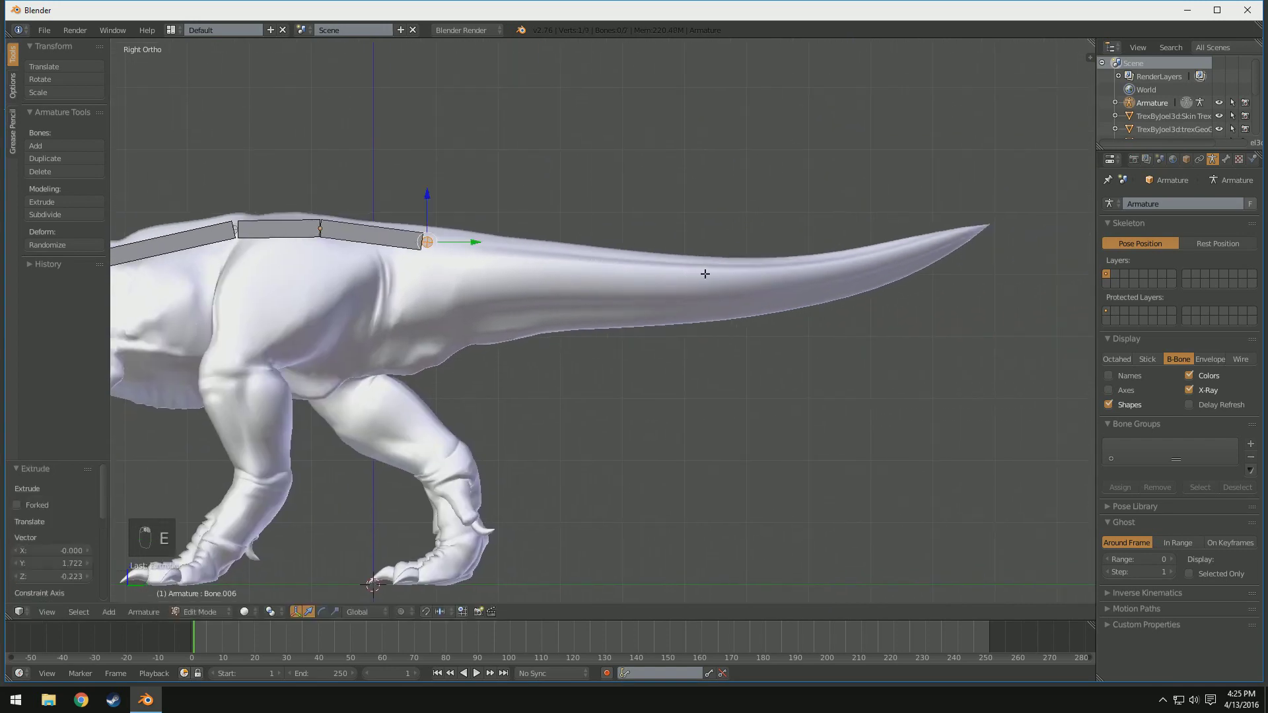
{"action": "key", "text": "e"}
{"action": "left_click", "coordinate": [813, 284]}
{"action": "key", "text": "e"}
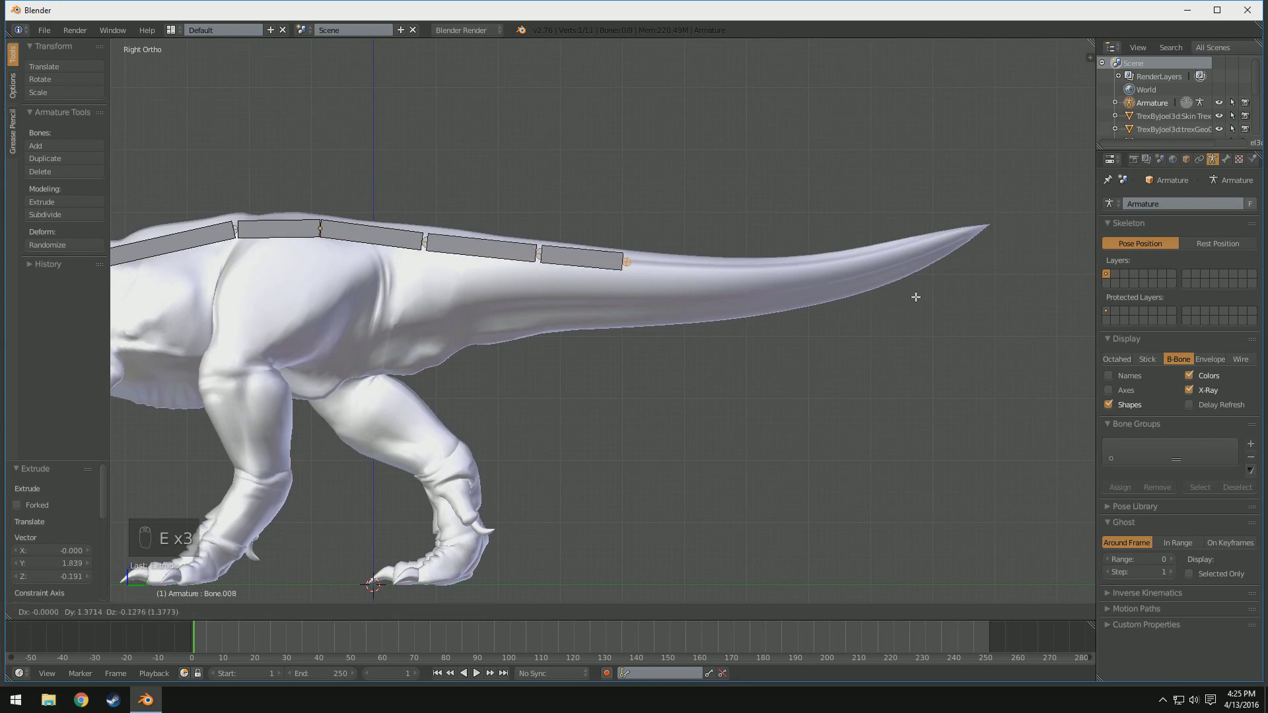
{"action": "left_click", "coordinate": [959, 303]}
{"action": "key", "text": "e"}
{"action": "left_click", "coordinate": [1086, 303]}
{"action": "key", "text": "e"}
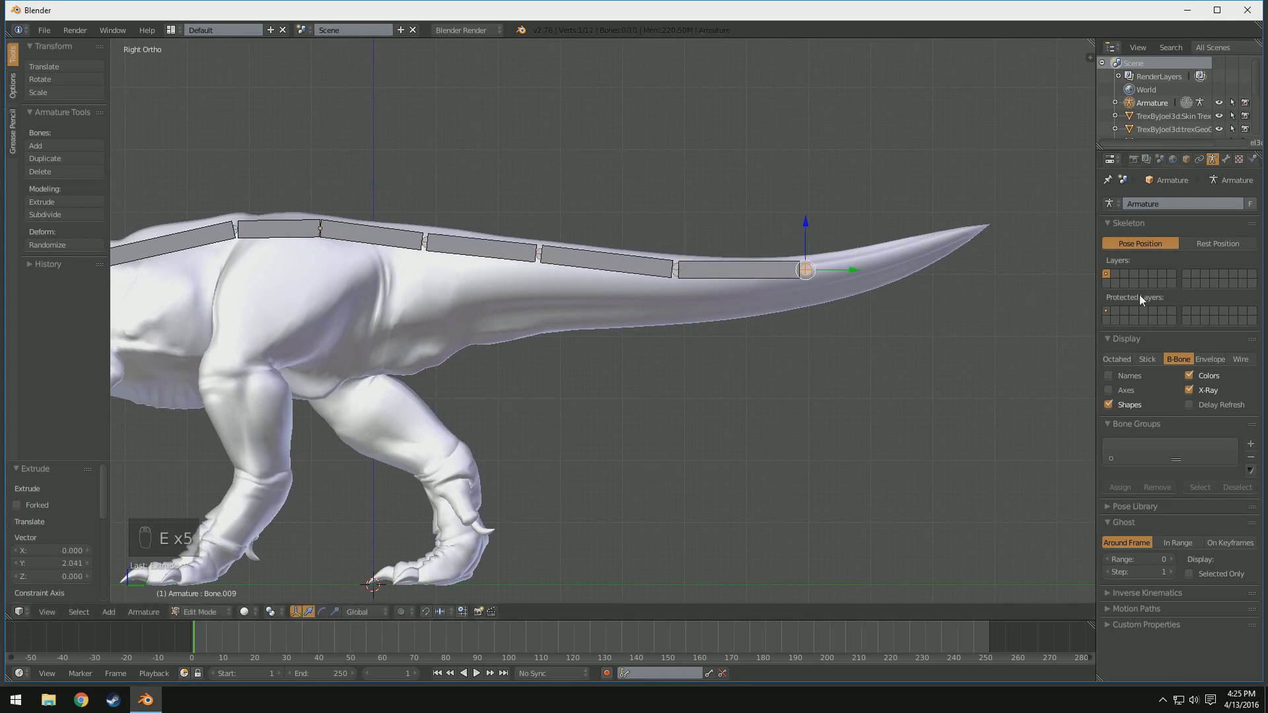
{"action": "middle_click_drag", "start_coordinate": [924, 293], "coordinate": [787, 282], "text": "shift"}
{"action": "key", "text": "e"}
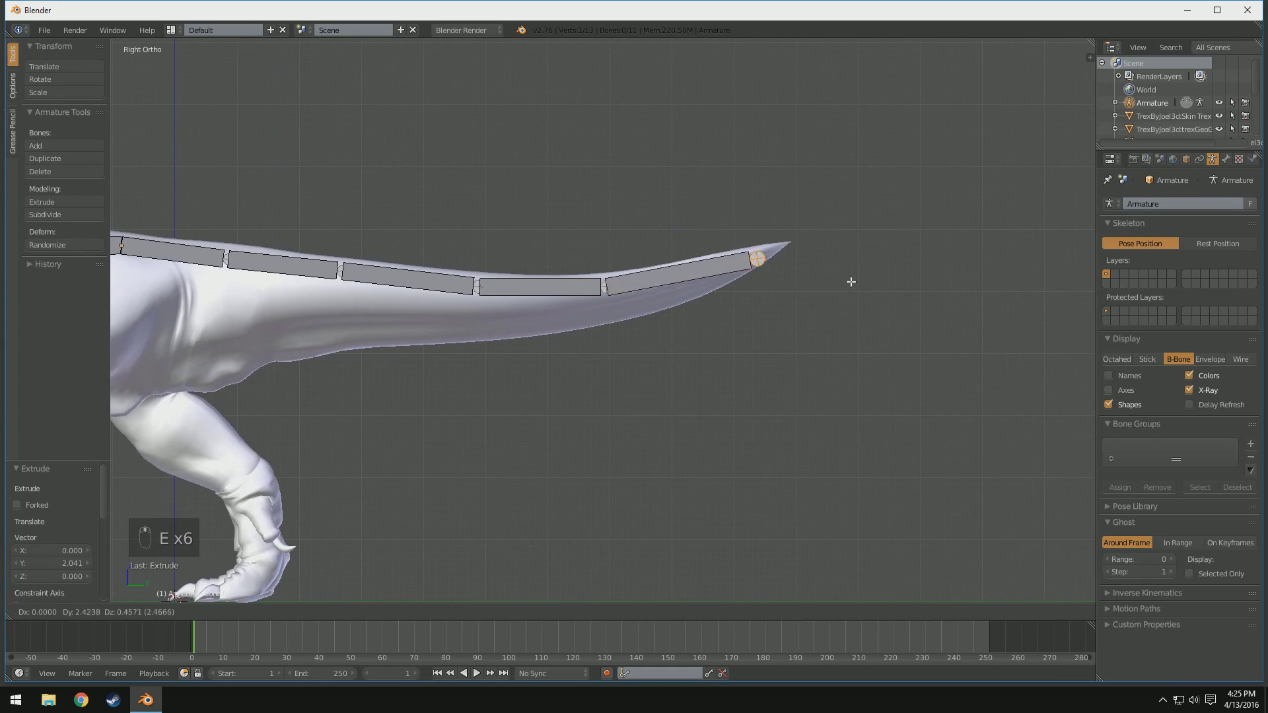
{"action": "left_click", "coordinate": [855, 278]}
- In the top view, shift the tail's end joint and the two joints before it along negative X to follow the curved tail
{"action": "middle_click_drag", "start_coordinate": [653, 329], "coordinate": [967, 282], "text": "shift"}
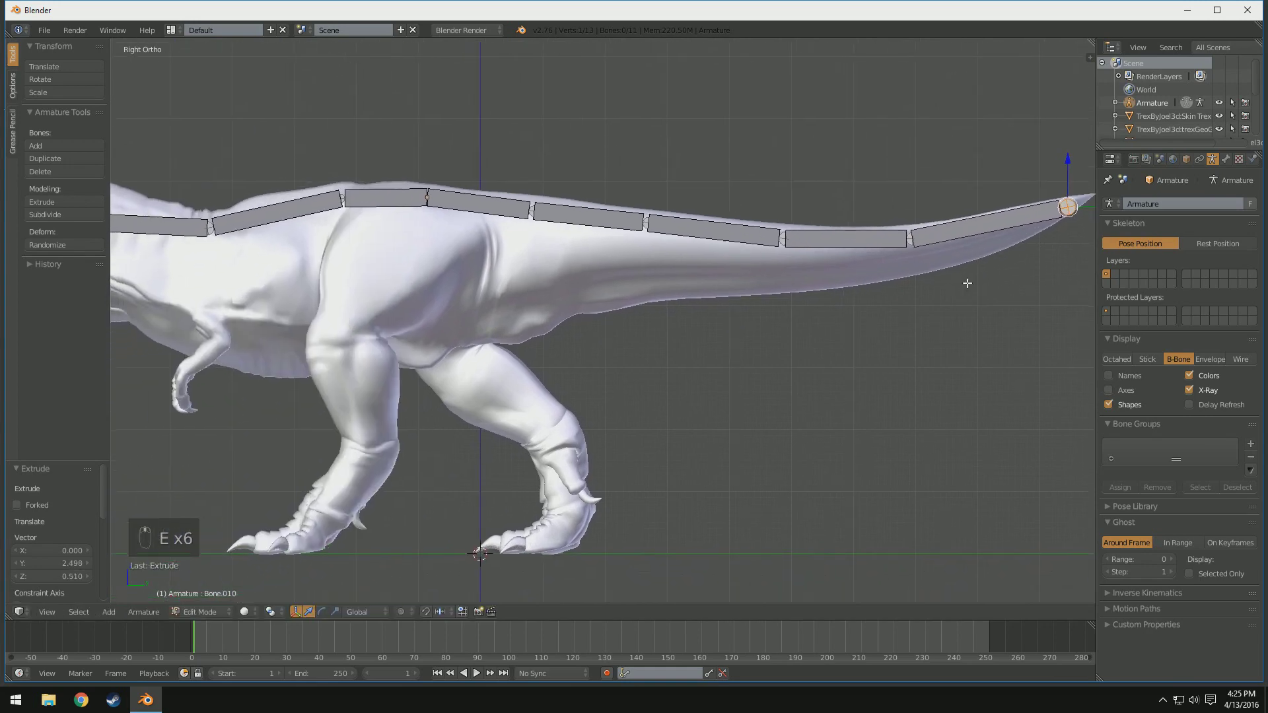
{"action": "scroll", "coordinate": [789, 316], "scroll_direction": "down", "scroll_amount": 7}
{"action": "middle_click_drag", "start_coordinate": [679, 317], "coordinate": [683, 363], "text": "shift"}
{"action": "scroll", "coordinate": [859, 366], "scroll_direction": "up", "scroll_amount": 6}
{"action": "scroll", "coordinate": [860, 366], "scroll_direction": "up", "scroll_amount": 2}
{"action": "scroll", "coordinate": [739, 323], "scroll_direction": "down", "scroll_amount": 6}
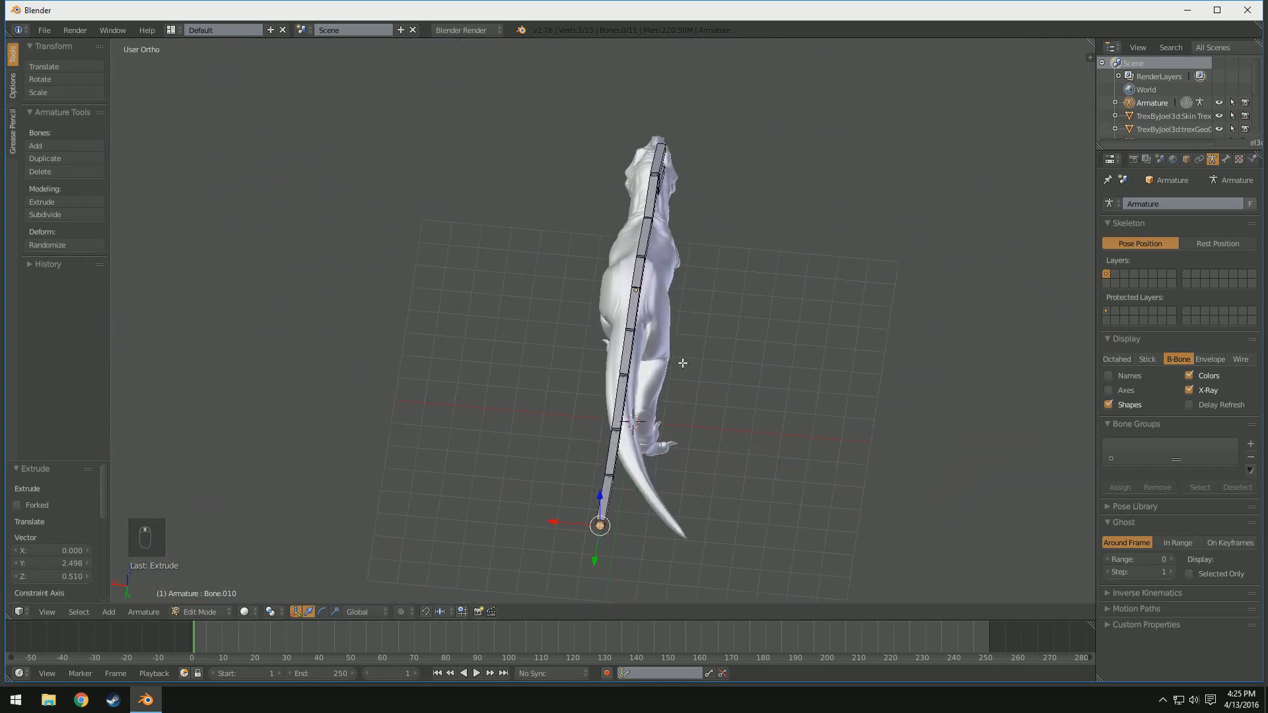
{"action": "middle_click_drag", "start_coordinate": [673, 273], "coordinate": [765, 358]}
{"action": "key", "text": "KP_7"}
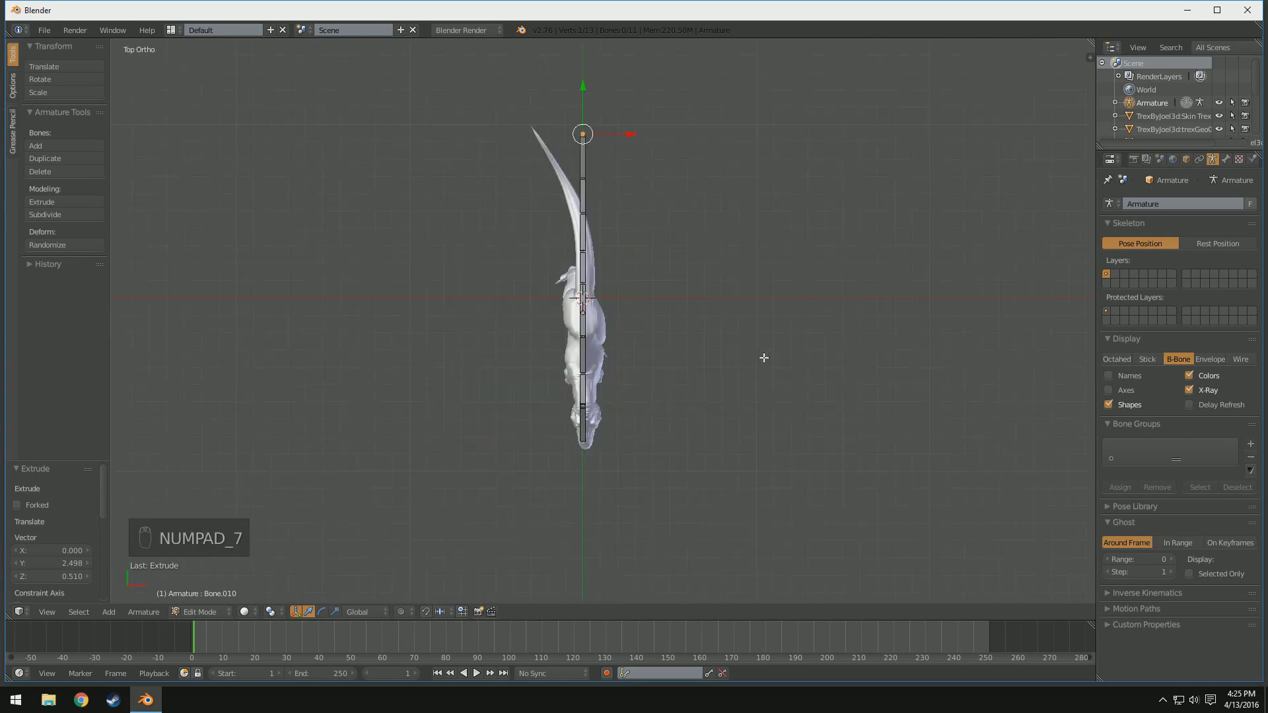
{"action": "scroll", "coordinate": [764, 358], "scroll_direction": "up", "scroll_amount": 4}
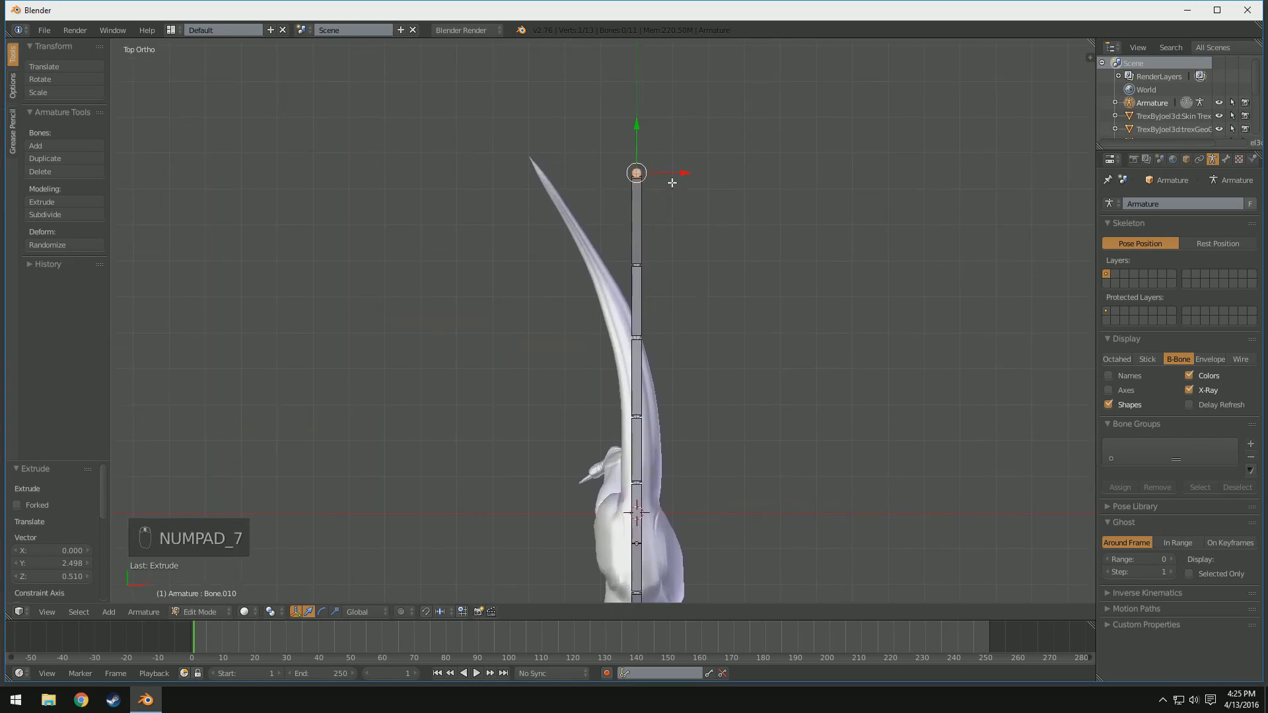
{"action": "left_click_drag", "start_coordinate": [682, 176], "coordinate": [554, 177]}
{"action": "left_click_drag", "start_coordinate": [683, 262], "coordinate": [646, 268]}
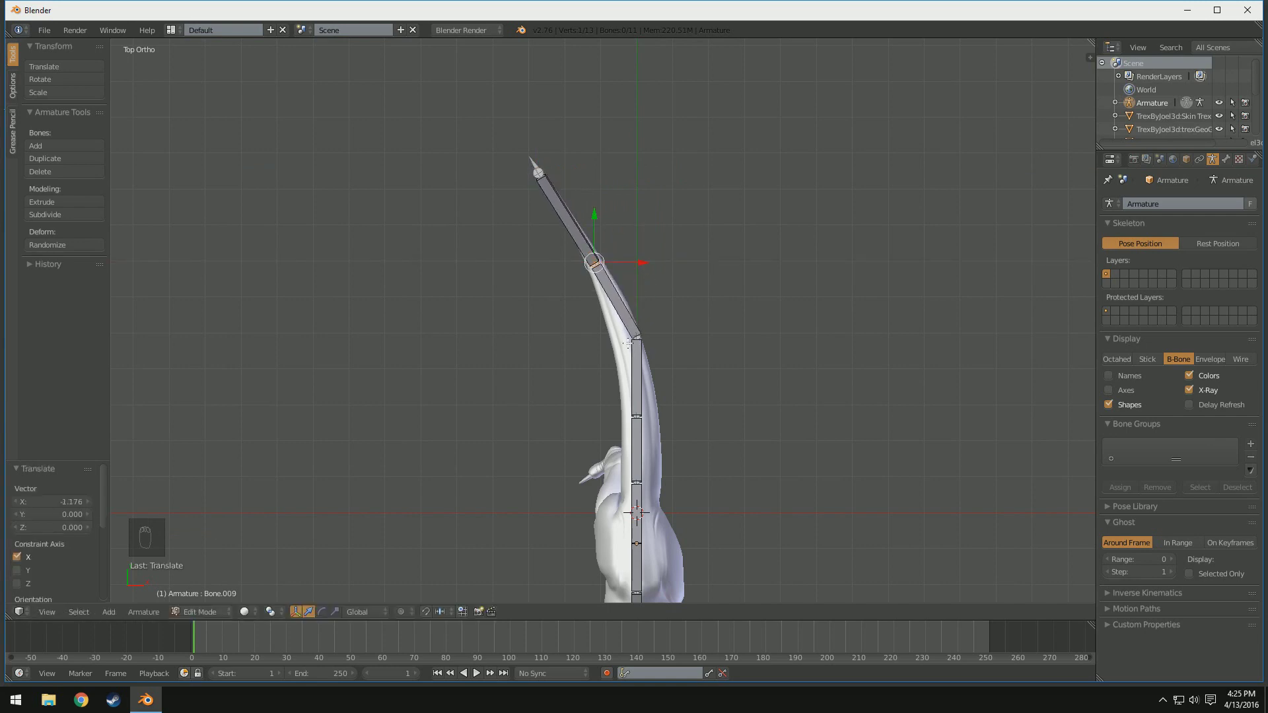
{"action": "left_click_drag", "start_coordinate": [657, 328], "coordinate": [662, 338]}
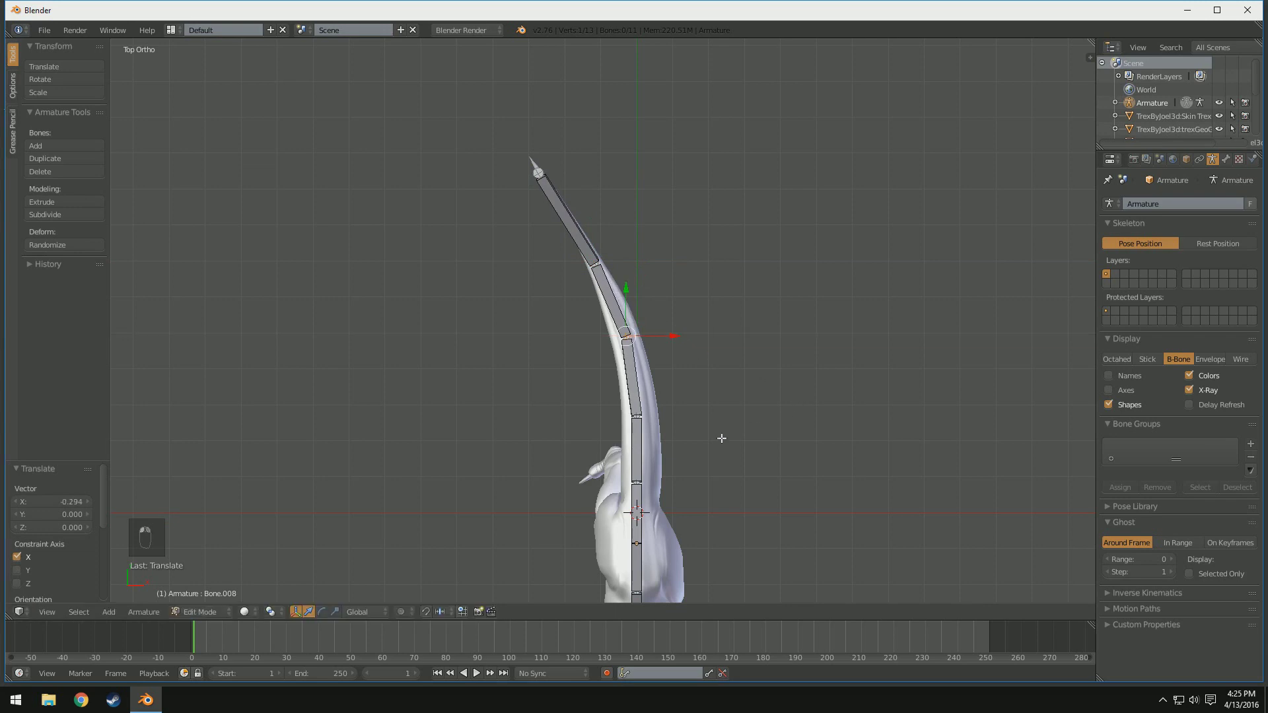
- Select the head, jaw and connecting bones together and move them about 0.18 along X to centre them on the head
{"action": "middle_click_drag", "start_coordinate": [689, 512], "coordinate": [741, 306], "text": "shift"}
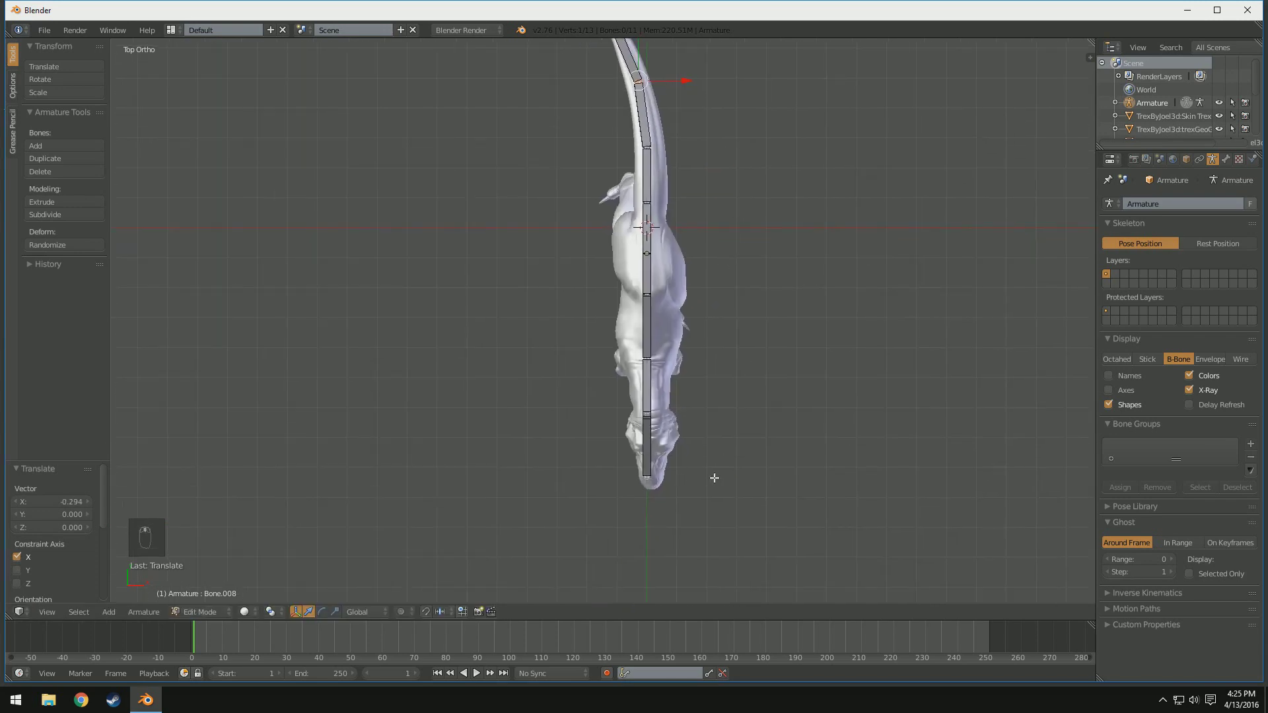
{"action": "scroll", "coordinate": [715, 478], "scroll_direction": "up", "scroll_amount": 2}
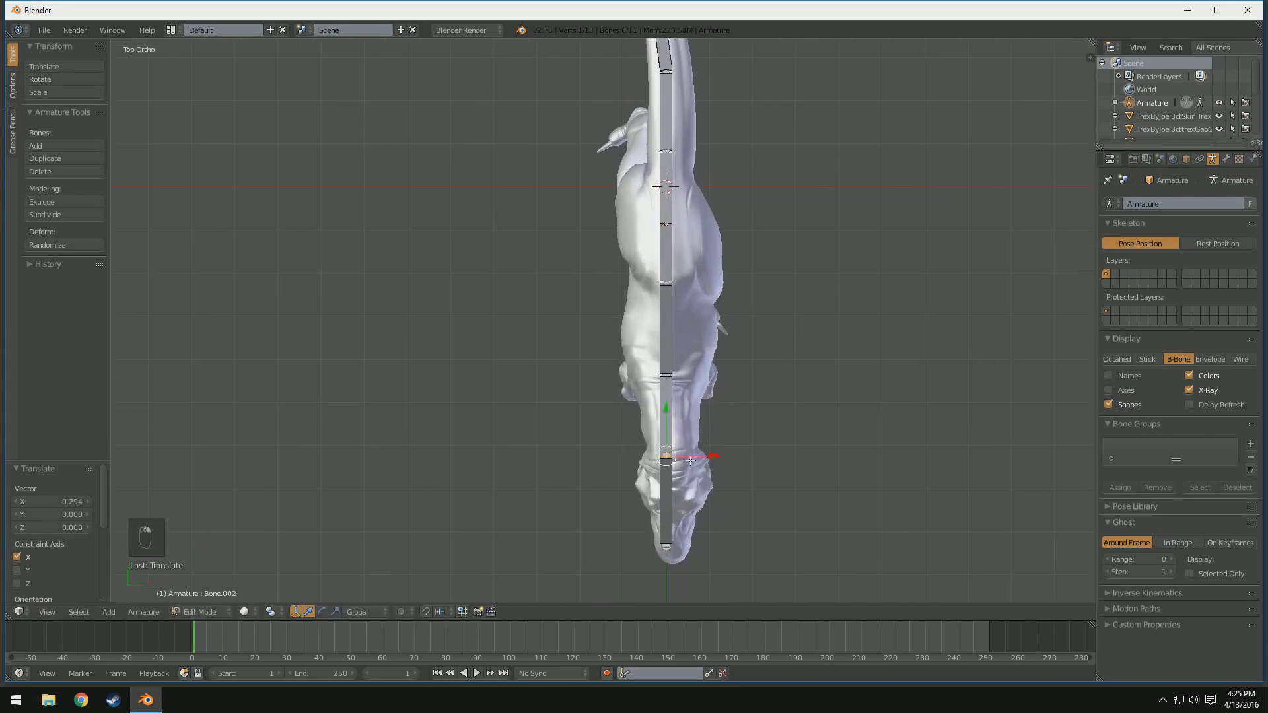
{"action": "left_click_drag", "start_coordinate": [709, 457], "coordinate": [707, 456]}
{"action": "key", "text": "ctrl+z"}
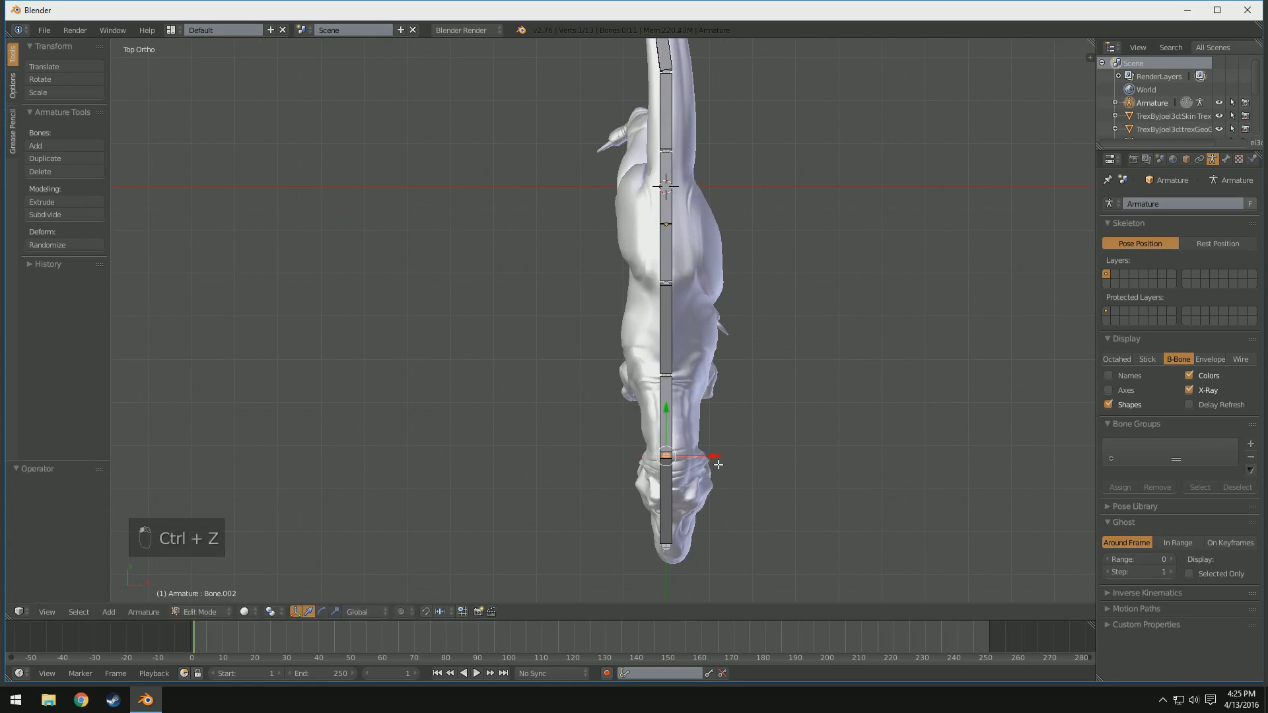
{"action": "middle_click_drag", "start_coordinate": [719, 467], "coordinate": [595, 387]}
{"action": "right_click", "coordinate": [475, 344], "text": "shift"}
{"action": "right_click", "coordinate": [461, 318], "text": "shift"}
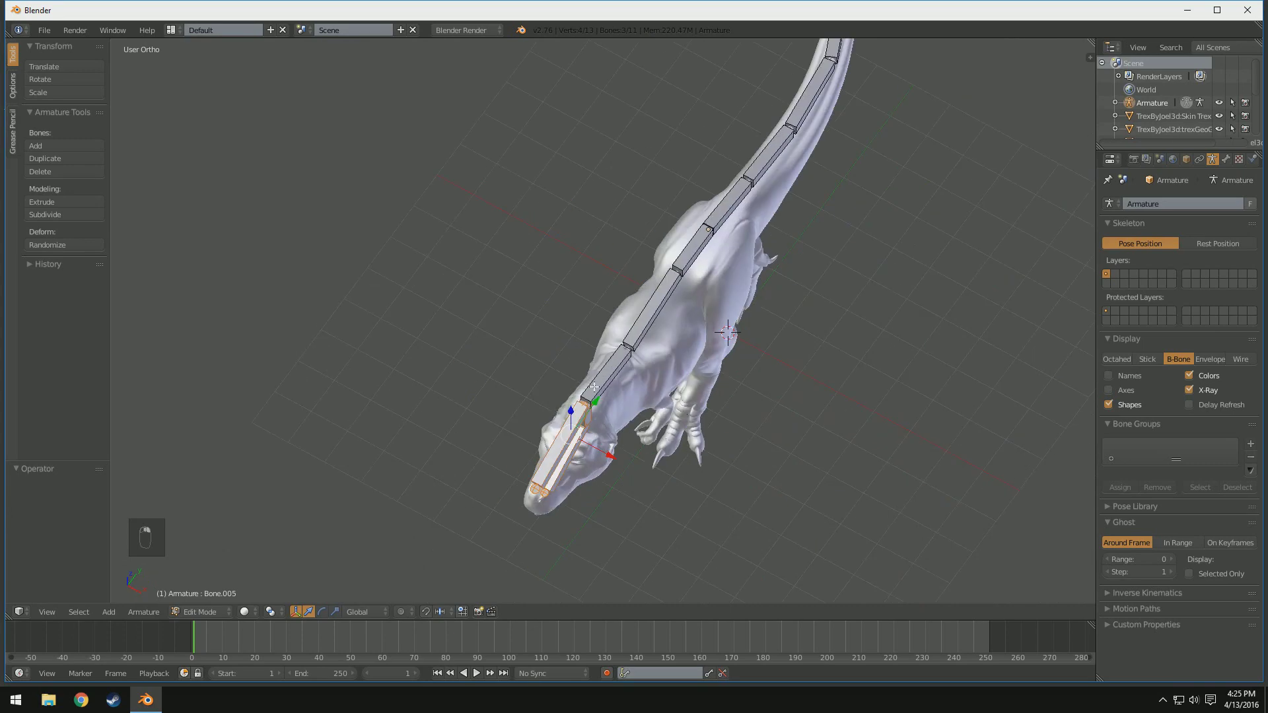
{"action": "key", "text": "KP_7"}
{"action": "left_click_drag", "start_coordinate": [711, 482], "coordinate": [717, 487]}
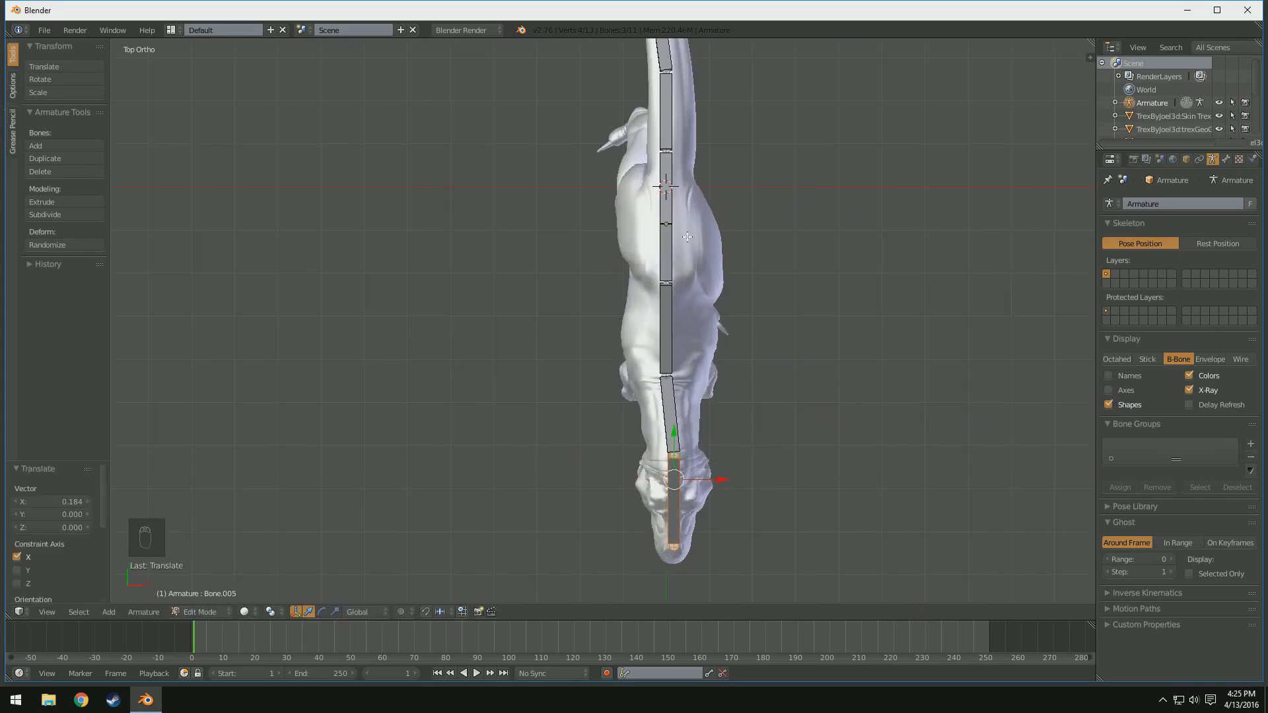
{"action": "middle_click_drag", "start_coordinate": [676, 204], "coordinate": [631, 368], "text": "shift"}
{"action": "middle_click_drag", "start_coordinate": [613, 116], "coordinate": [629, 309], "text": "shift"}
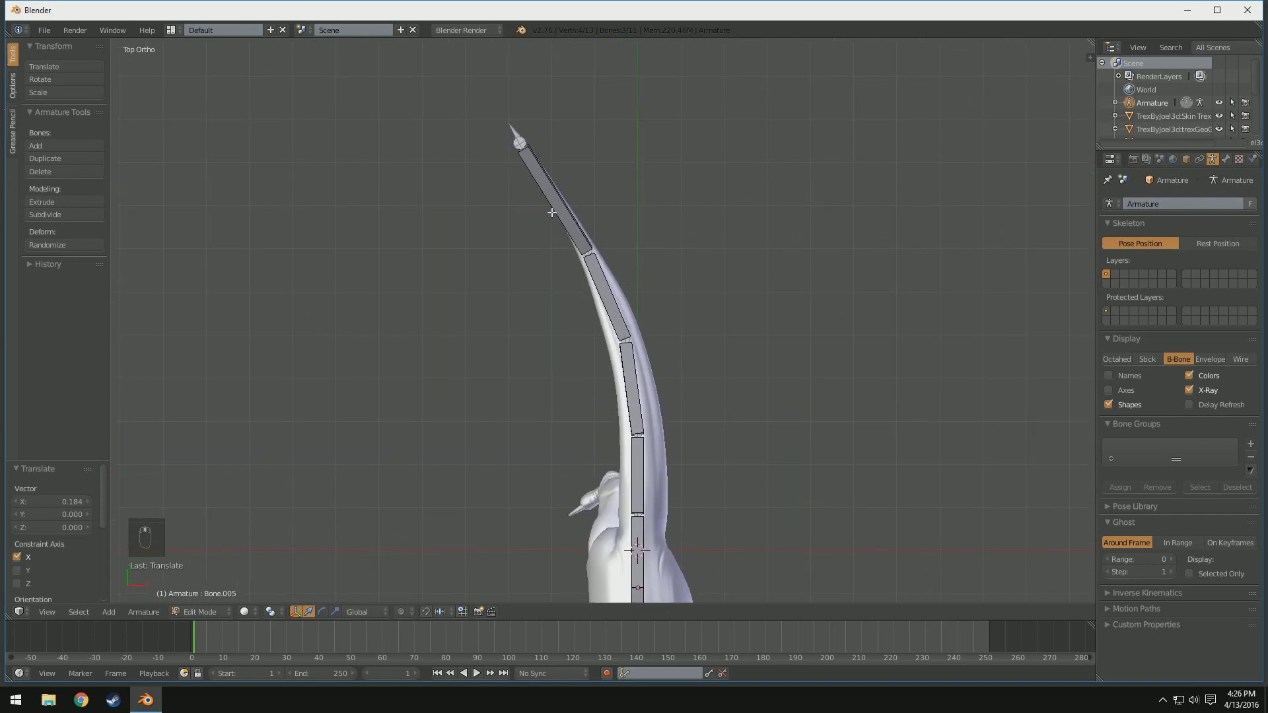
{"action": "middle_click_drag", "start_coordinate": [664, 449], "coordinate": [653, 373], "text": "shift"}
{"action": "left_click_drag", "start_coordinate": [669, 356], "coordinate": [673, 357]}
{"action": "key", "text": "ctrl+z"}
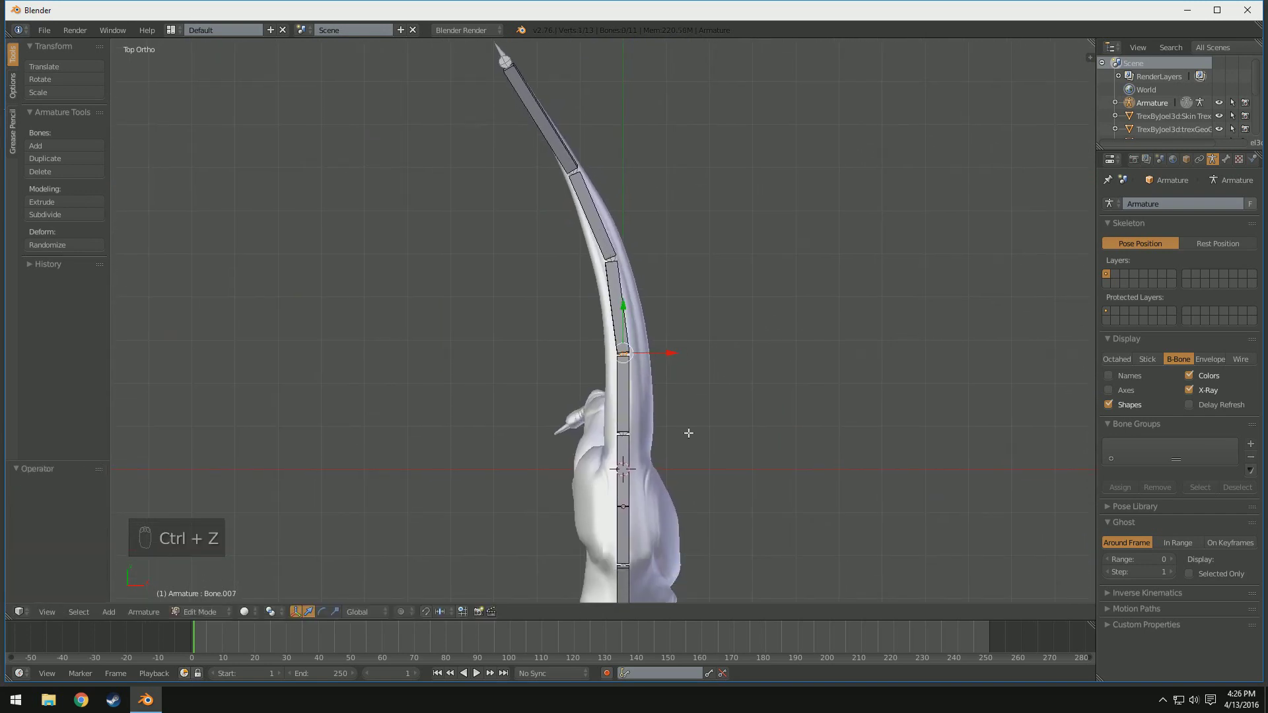
- Examine how the bone chain fits the T-rex's body from the side, rear and front, starting at the joint between hips and tail
{"action": "middle_click_drag", "start_coordinate": [689, 432], "coordinate": [660, 228], "text": "shift"}
{"action": "middle_click_drag", "start_coordinate": [655, 535], "coordinate": [497, 500]}
{"action": "scroll", "coordinate": [494, 486], "scroll_direction": "up", "scroll_amount": 5}
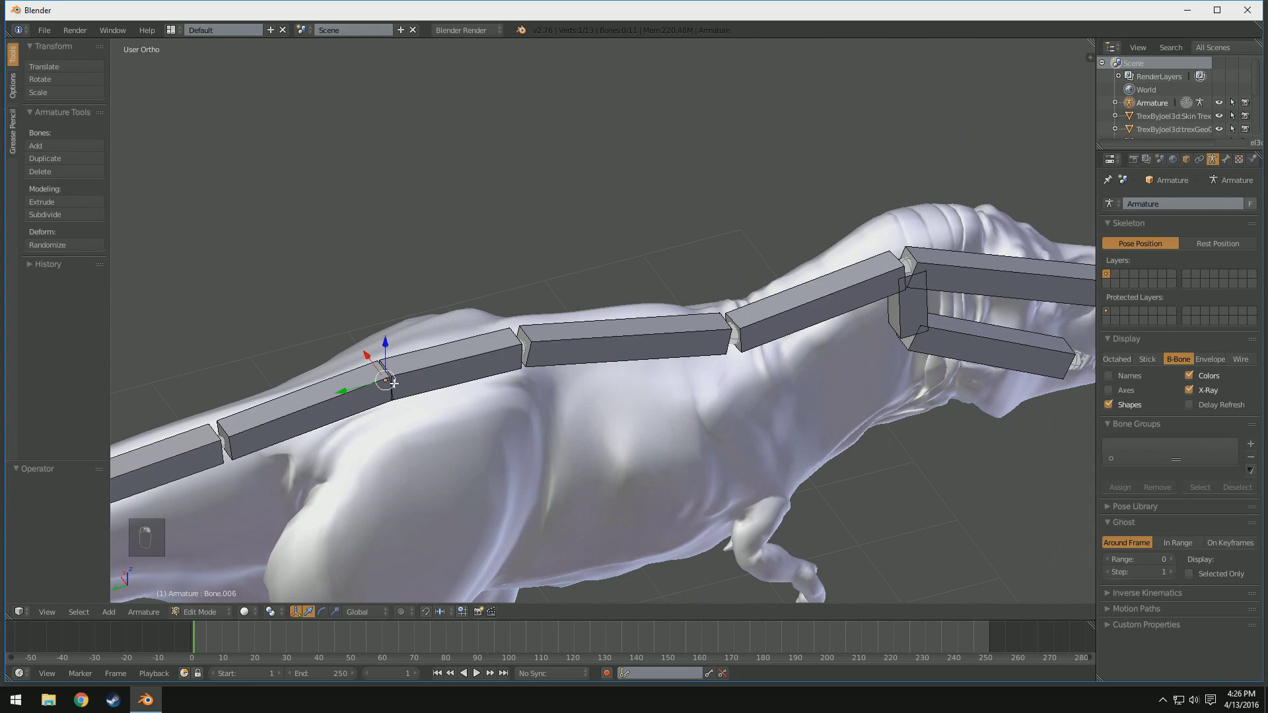
{"action": "middle_click_drag", "start_coordinate": [393, 383], "coordinate": [361, 335]}
{"action": "scroll", "coordinate": [251, 506], "scroll_direction": "down", "scroll_amount": 4}
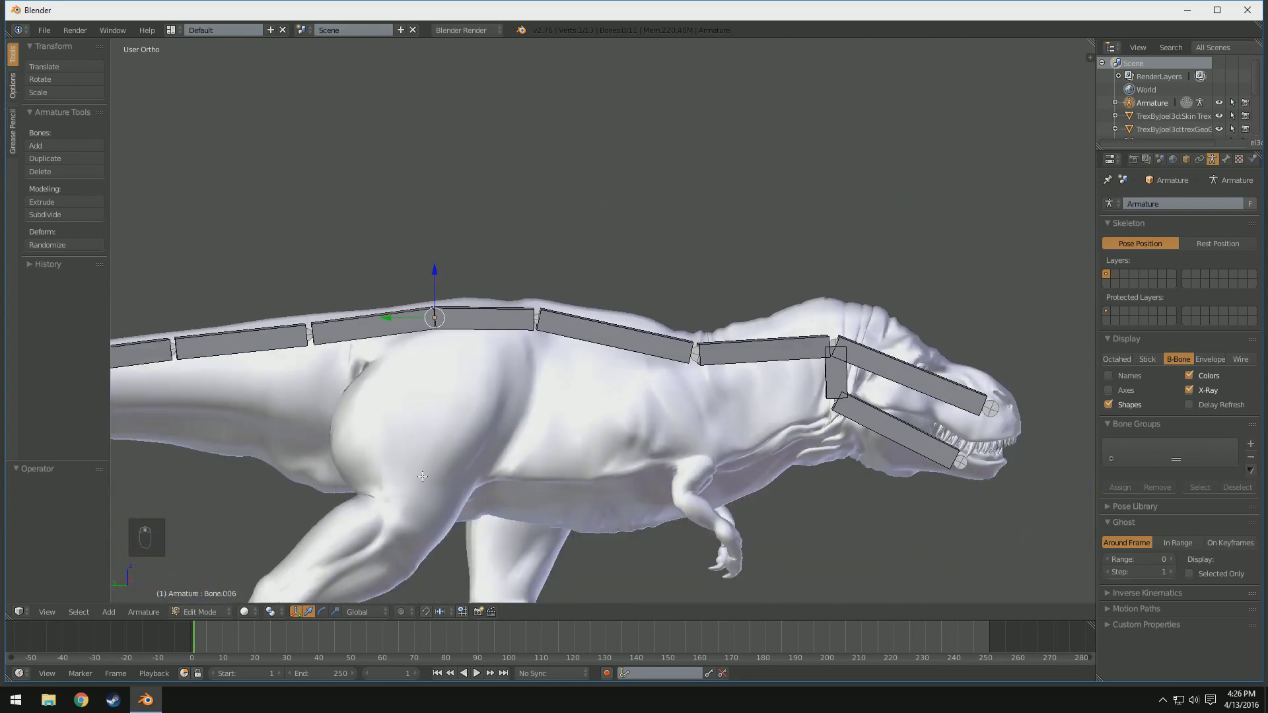
{"action": "middle_click_drag", "start_coordinate": [251, 506], "coordinate": [580, 487]}
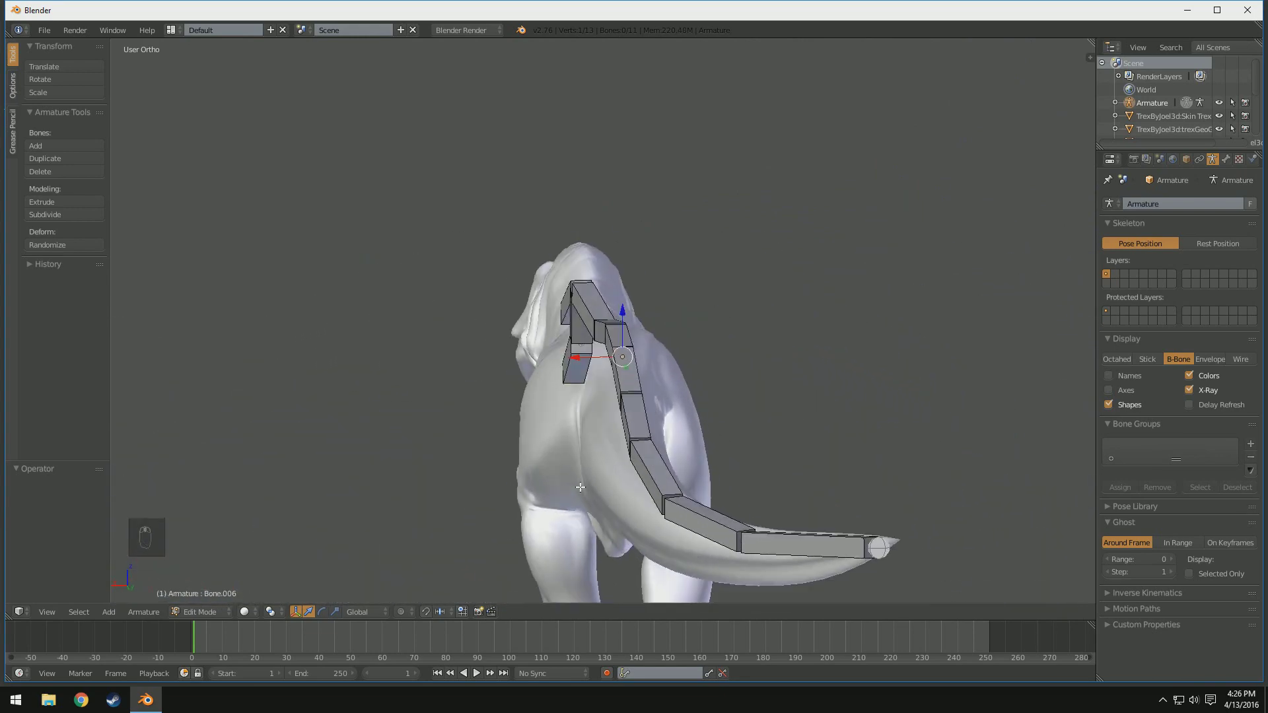
{"action": "key", "text": "KP_3"}
{"action": "key", "text": "KP_1"}
{"action": "scroll", "coordinate": [705, 419], "scroll_direction": "up", "scroll_amount": 4}
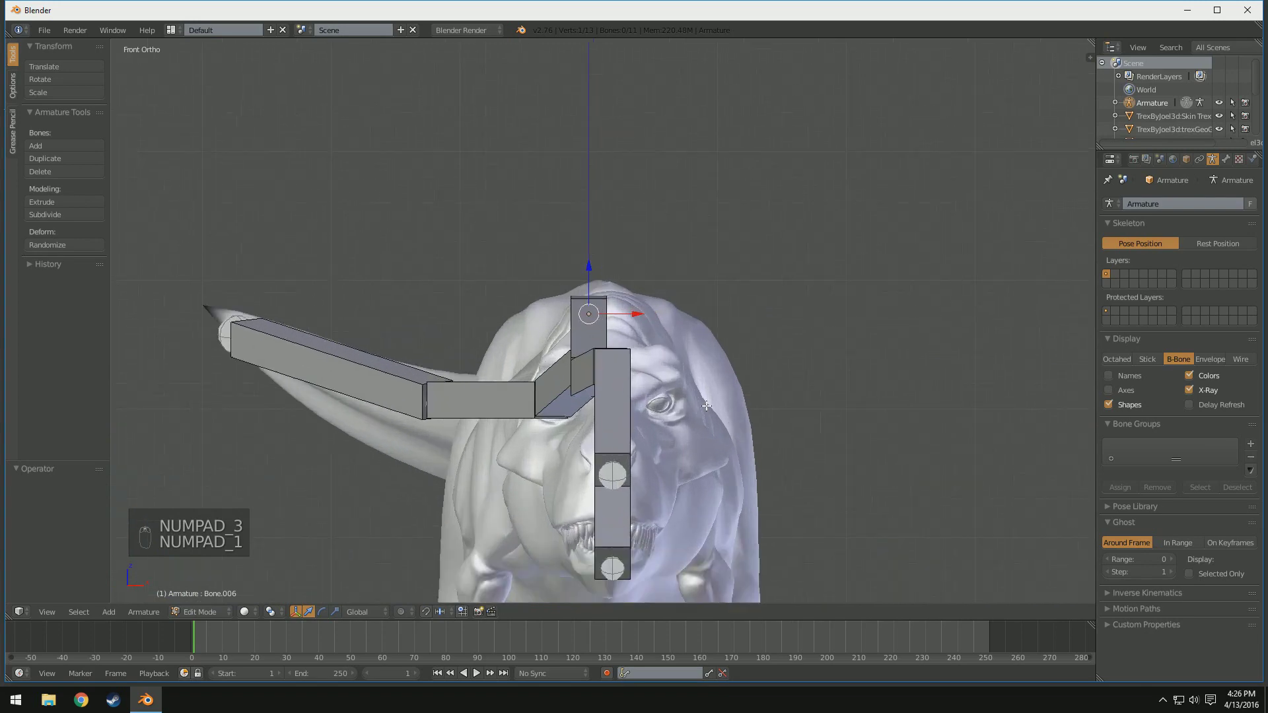
- Extrude two hip bones sideways along X from the hip joint, about 1 unit toward each side of the body
{"action": "middle_click_drag", "start_coordinate": [704, 421], "coordinate": [729, 249], "text": "shift"}
{"action": "scroll", "coordinate": [729, 248], "scroll_direction": "down", "scroll_amount": 3}
{"action": "key", "text": "e"}
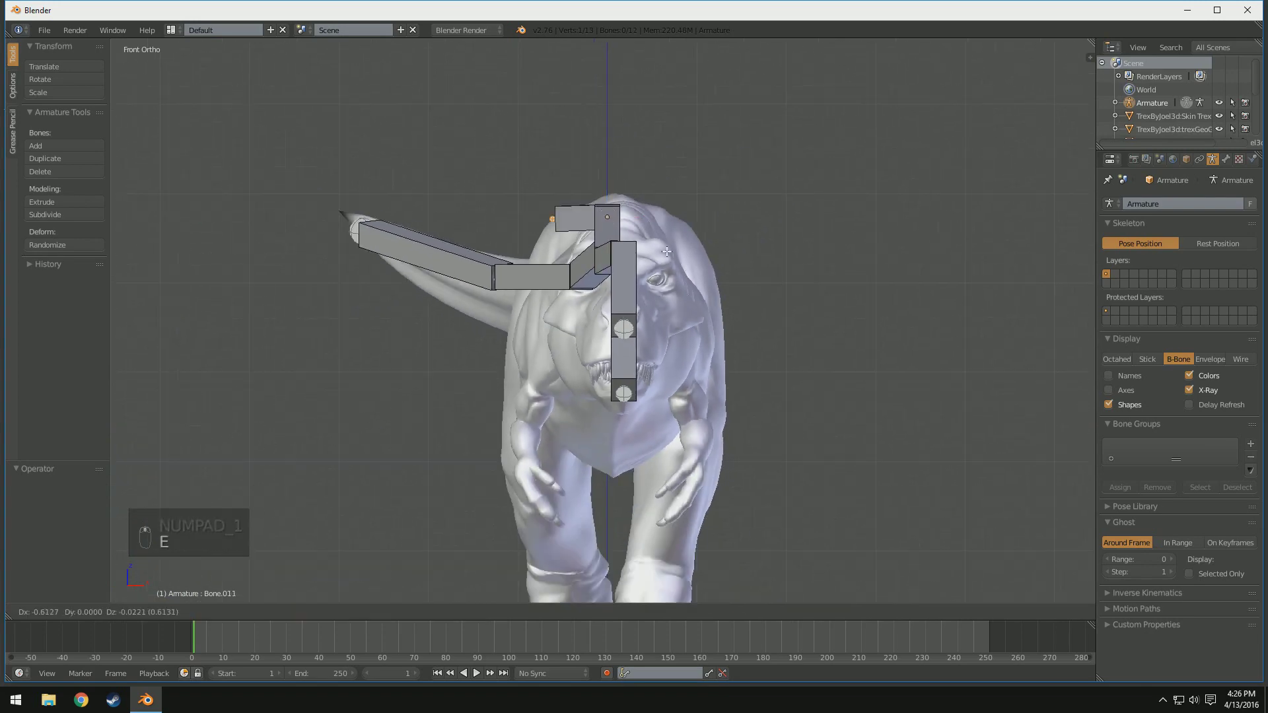
{"action": "key", "text": "x"}
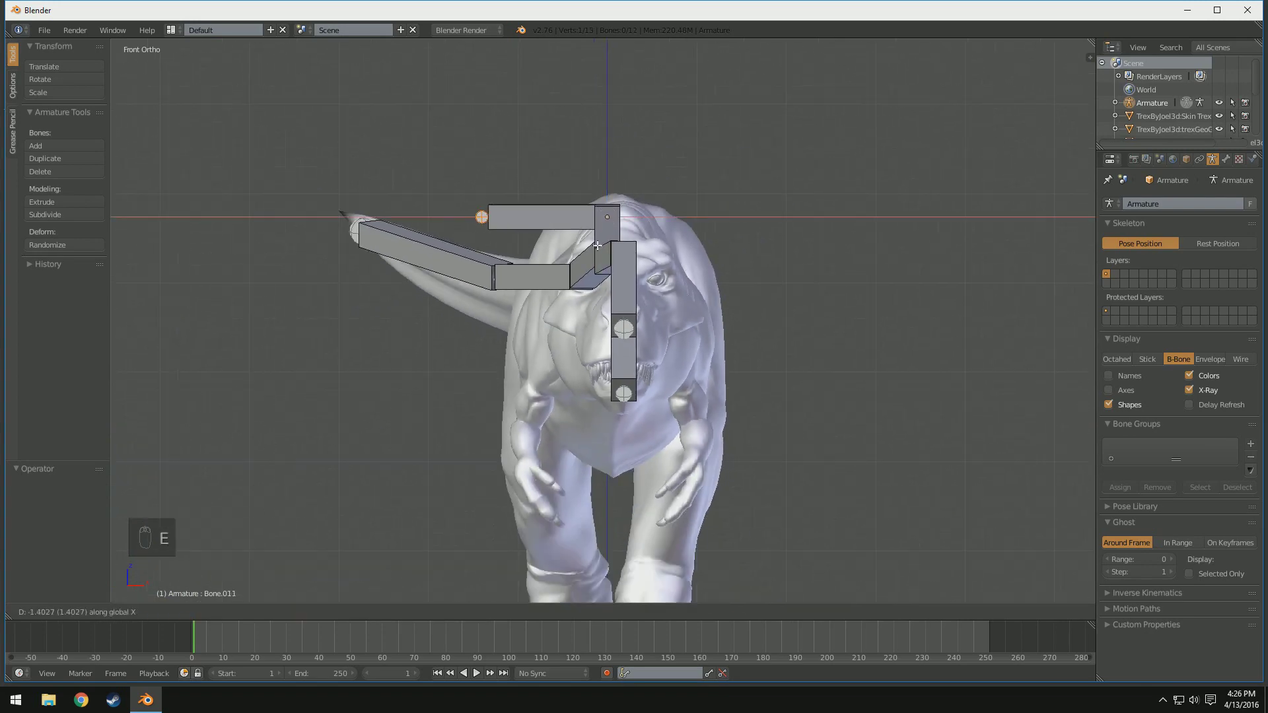
{"action": "left_click", "coordinate": [636, 236]}
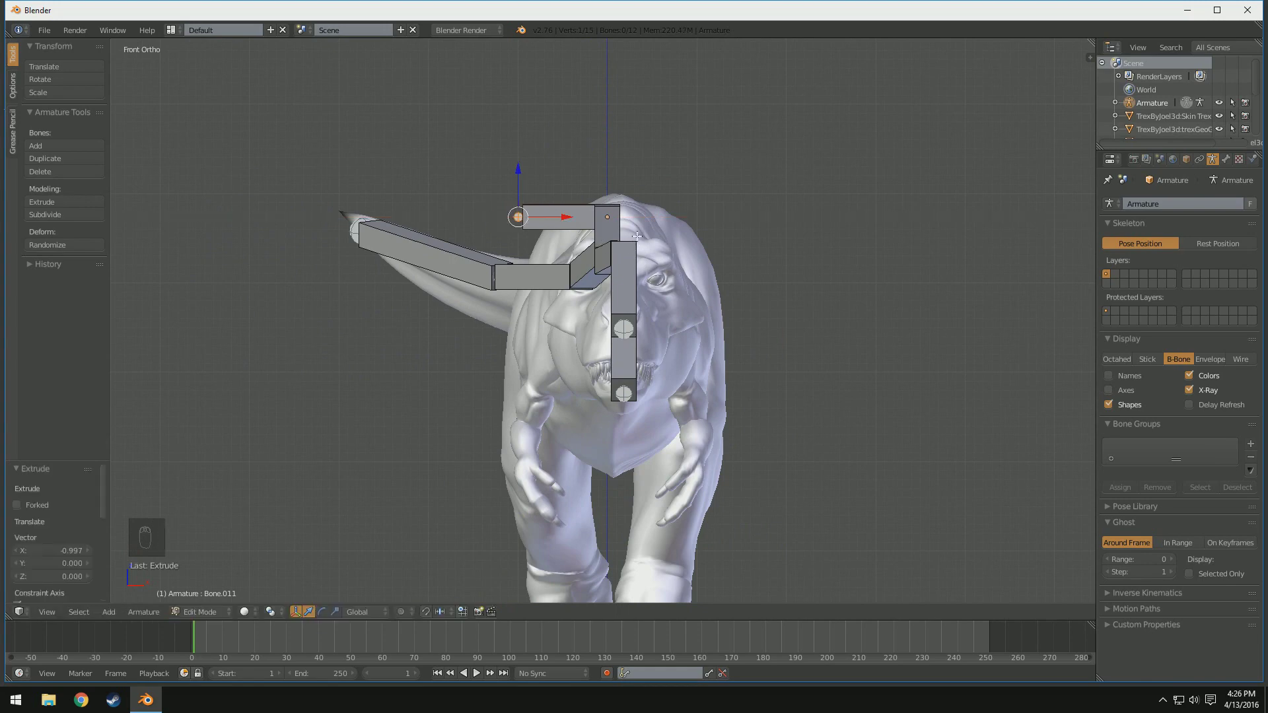
{"action": "key", "text": "r"}
{"action": "key", "text": "x"}
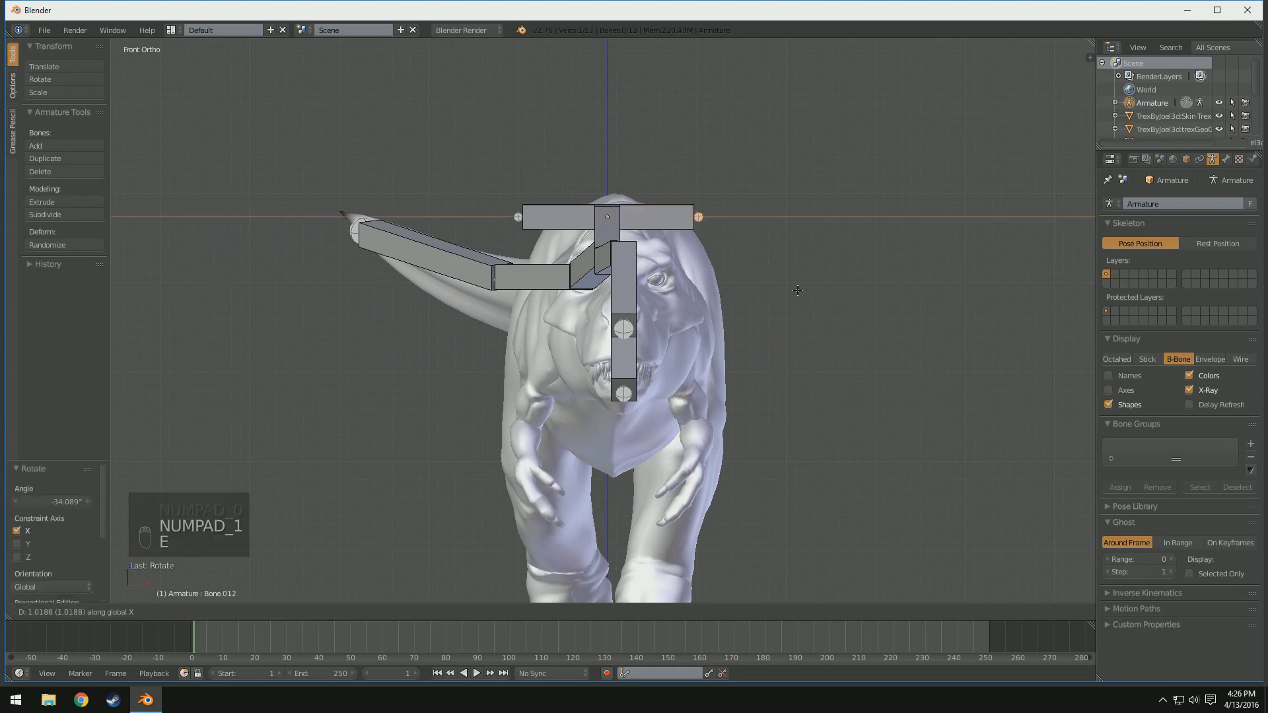
{"action": "left_click", "coordinate": [795, 288]}
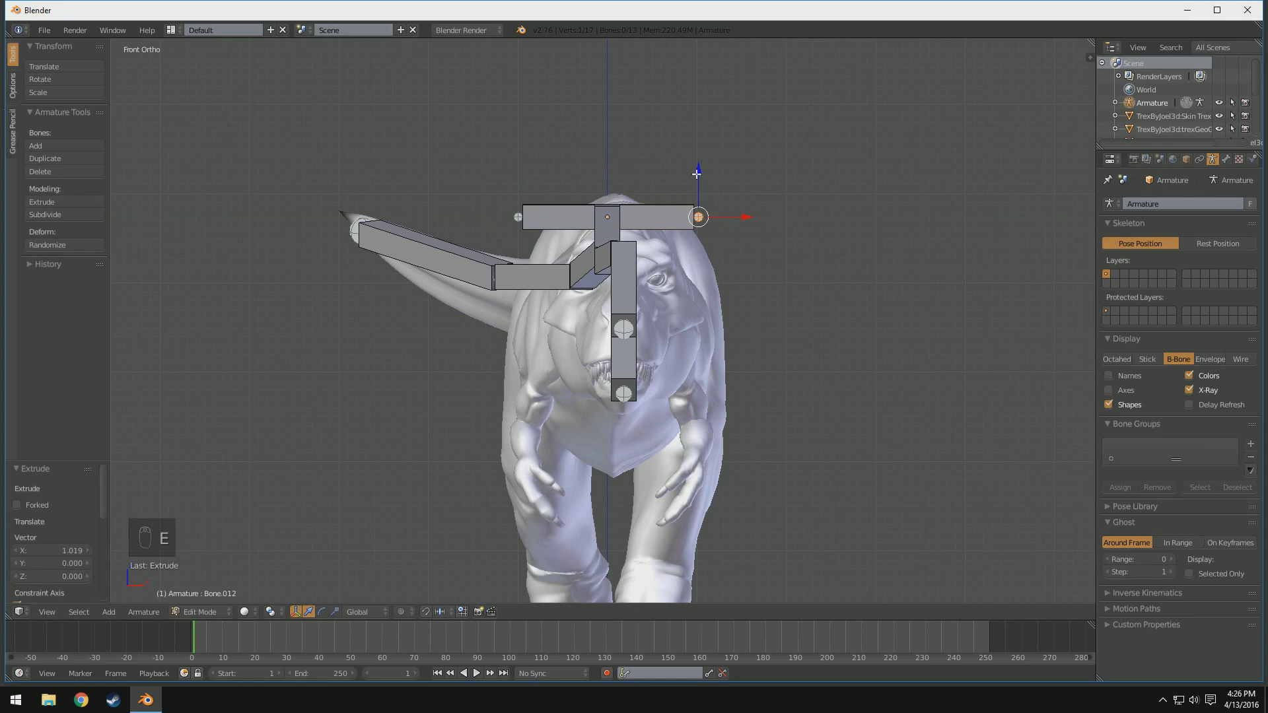
- Lower the outer ends of both hip bones along Z, about 0.8 on the negative X side, and nudge them along X
{"action": "left_click_drag", "start_coordinate": [696, 173], "coordinate": [697, 235]}
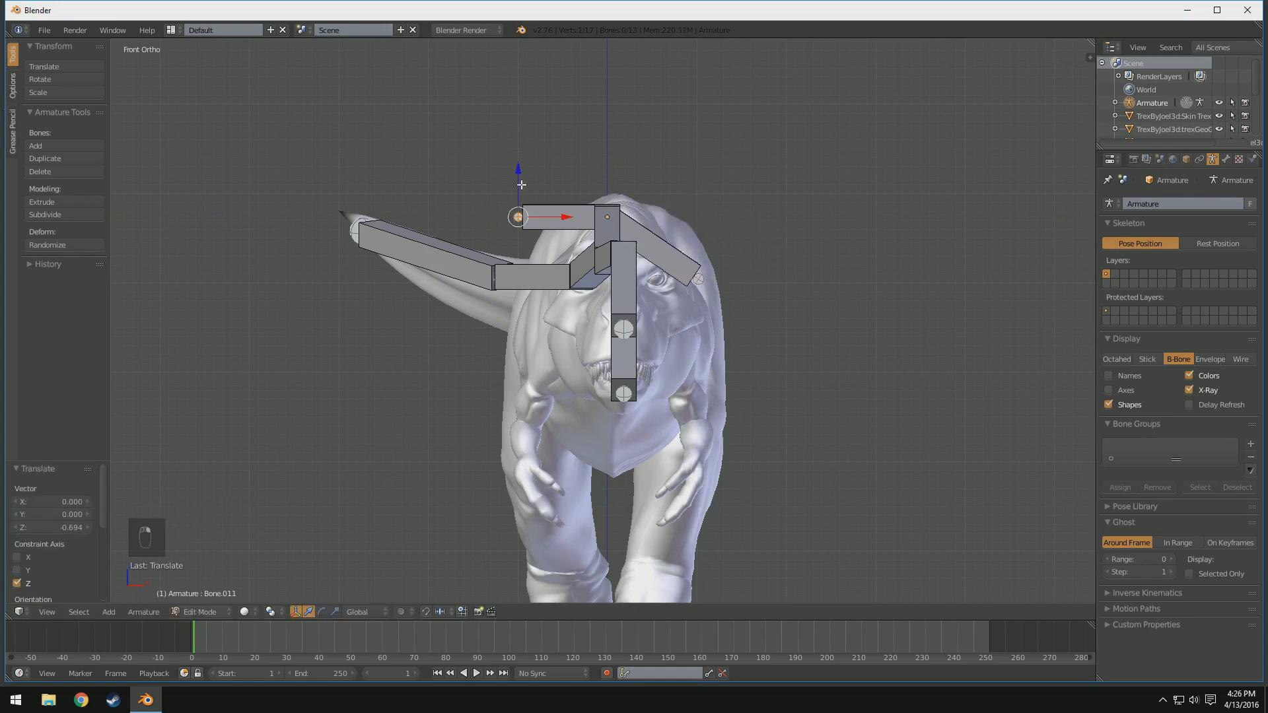
{"action": "left_click_drag", "start_coordinate": [521, 185], "coordinate": [520, 251]}
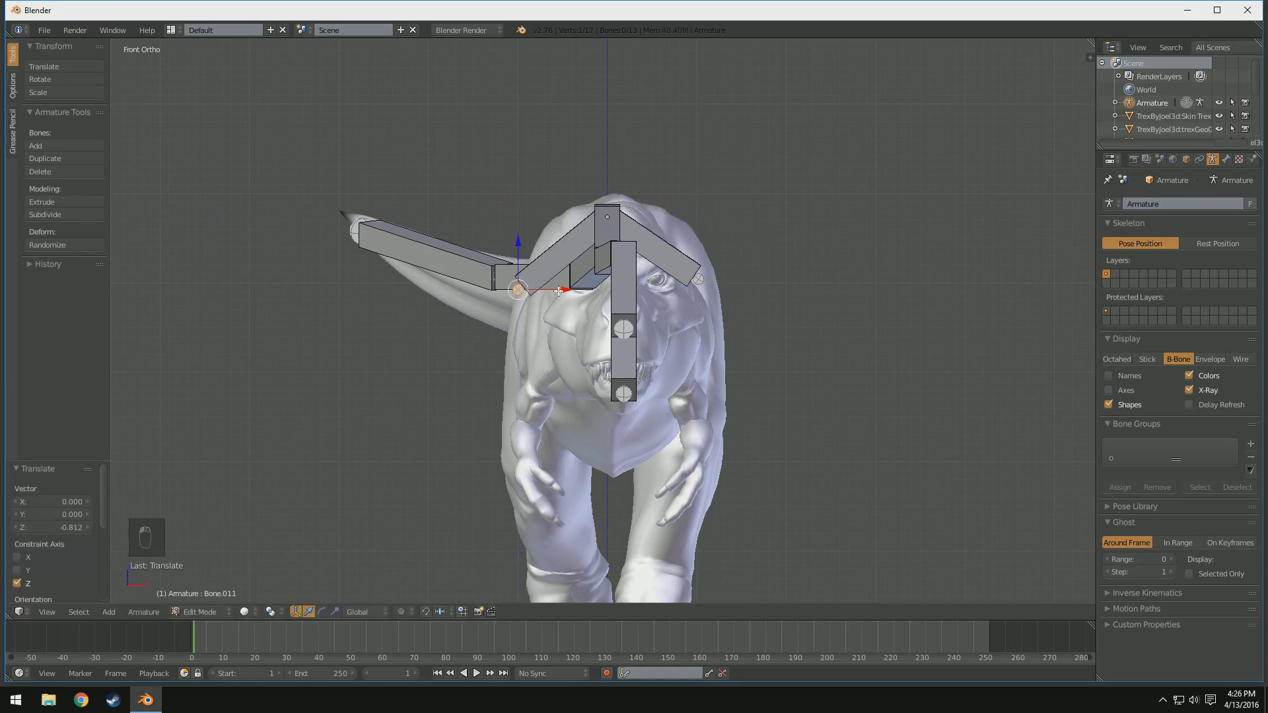
{"action": "left_click_drag", "start_coordinate": [558, 288], "coordinate": [562, 297]}
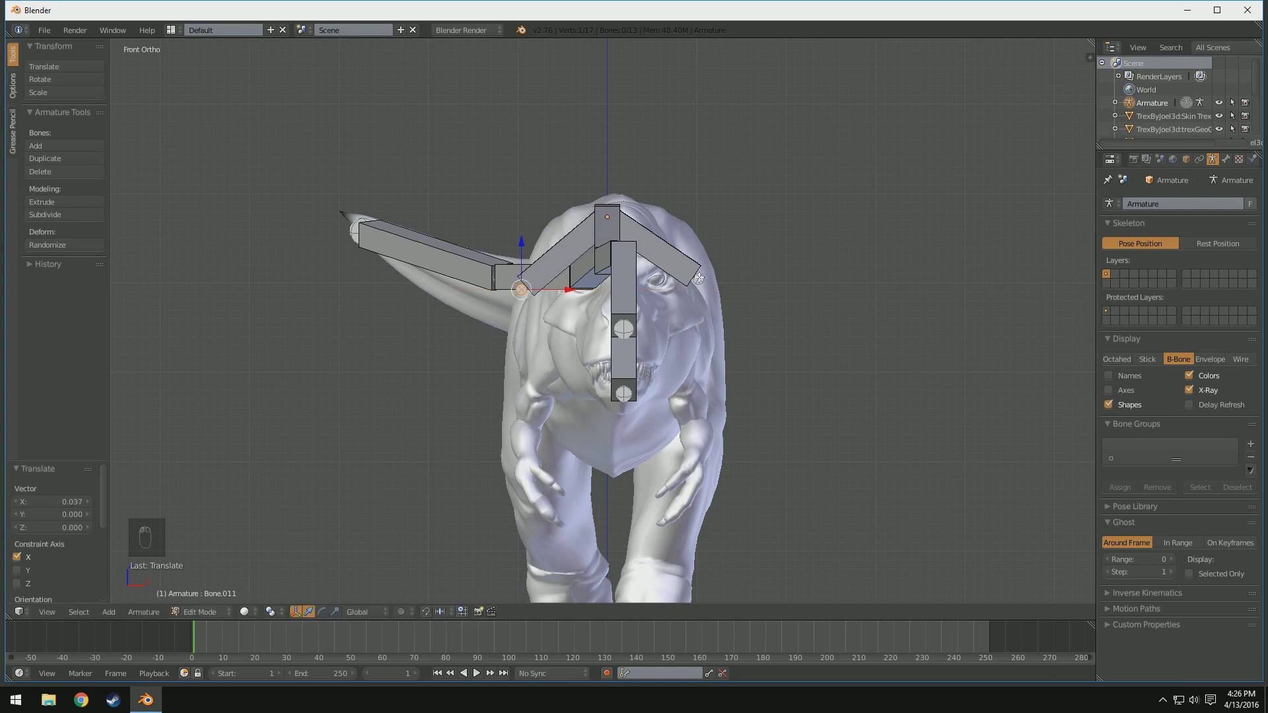
{"action": "left_click_drag", "start_coordinate": [746, 277], "coordinate": [757, 278]}
{"action": "left_click_drag", "start_coordinate": [709, 233], "coordinate": [708, 238]}
- Select both hip bones' outer ends and, in the side view, extrude thigh bones about -1.34 in Y and -1.11 in Z
{"action": "key", "text": "KP_3"}
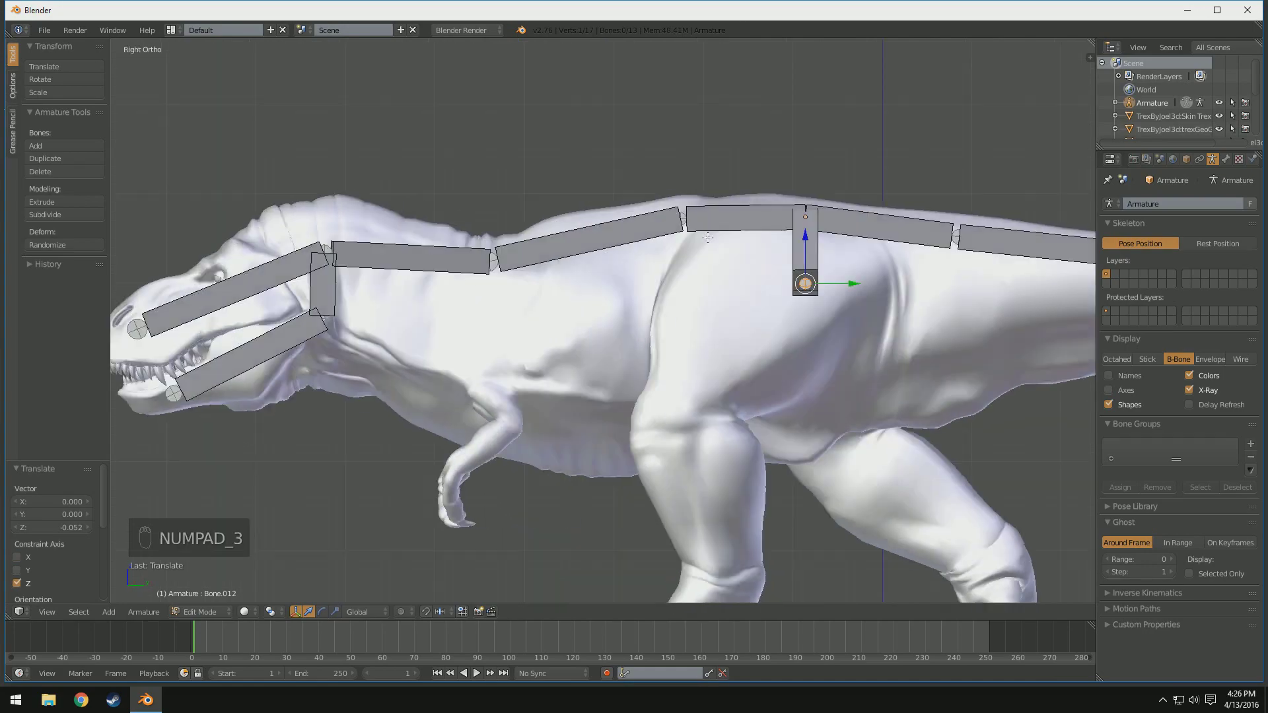
{"action": "scroll", "coordinate": [708, 238], "scroll_direction": "down", "scroll_amount": 3}
{"action": "scroll", "coordinate": [798, 298], "scroll_direction": "up", "scroll_amount": 5}
{"action": "middle_click_drag", "start_coordinate": [795, 307], "coordinate": [845, 325]}
{"action": "right_click", "coordinate": [822, 260], "text": "shift"}
{"action": "middle_click_drag", "start_coordinate": [816, 262], "coordinate": [731, 258]}
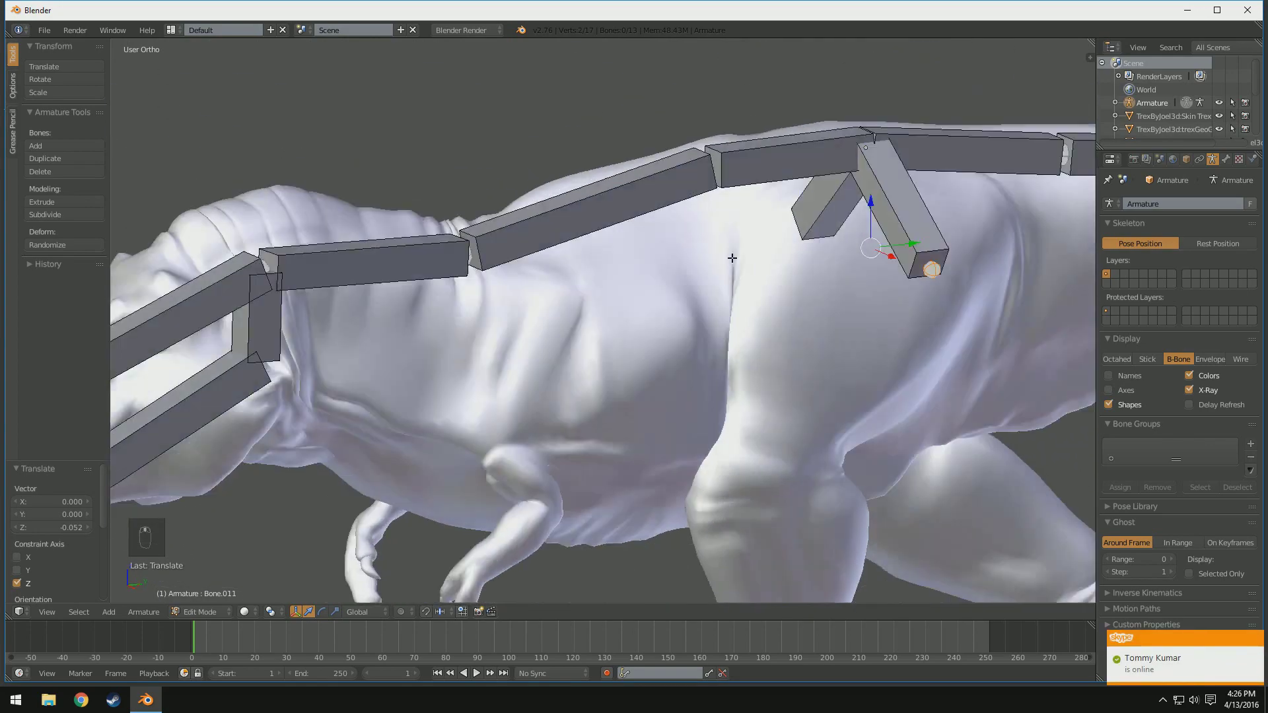
{"action": "key", "text": "KP_3"}
{"action": "scroll", "coordinate": [740, 264], "scroll_direction": "down", "scroll_amount": 4}
{"action": "middle_click_drag", "start_coordinate": [747, 322], "coordinate": [748, 269], "text": "shift"}
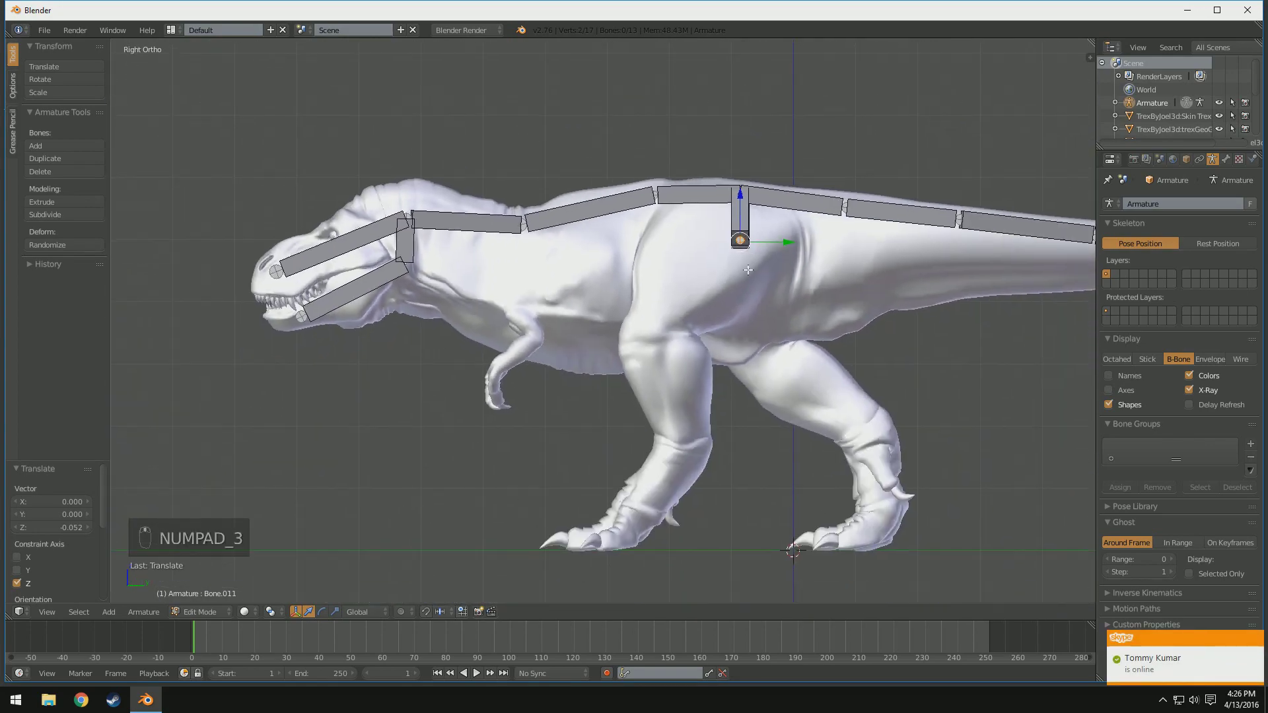
{"action": "key", "text": "e"}
{"action": "left_click", "coordinate": [664, 342]}
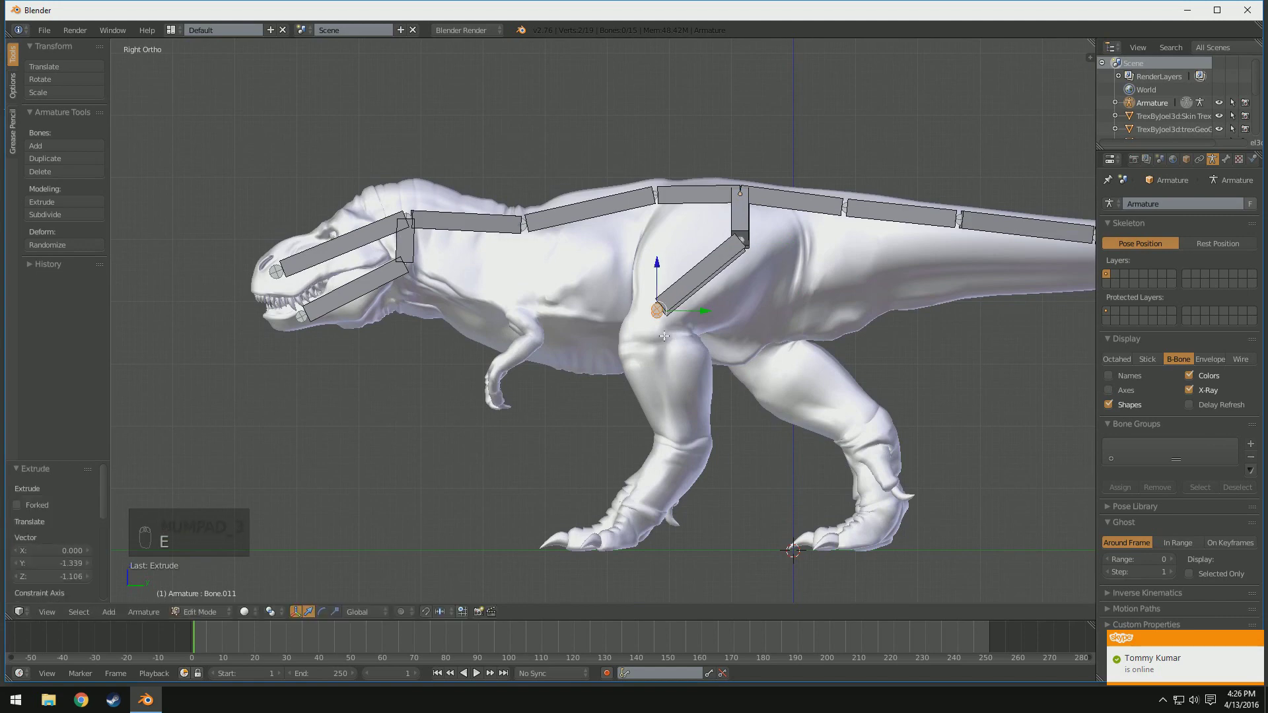
- Move both knee joints about -0.2 in Y and -0.36 in Z to the front of the forward leg's knee
{"action": "key", "text": "g"}
{"action": "left_click", "coordinate": [721, 360]}
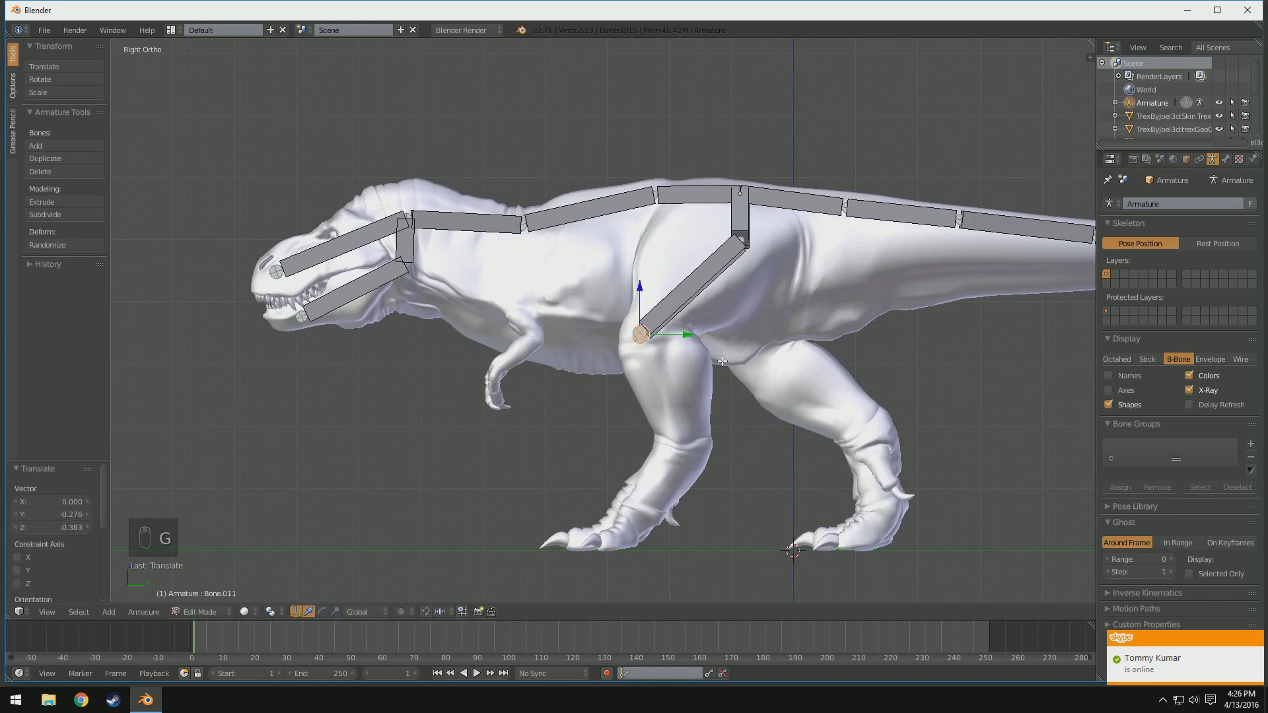
{"action": "key", "text": "g"}
{"action": "left_click", "coordinate": [727, 359]}
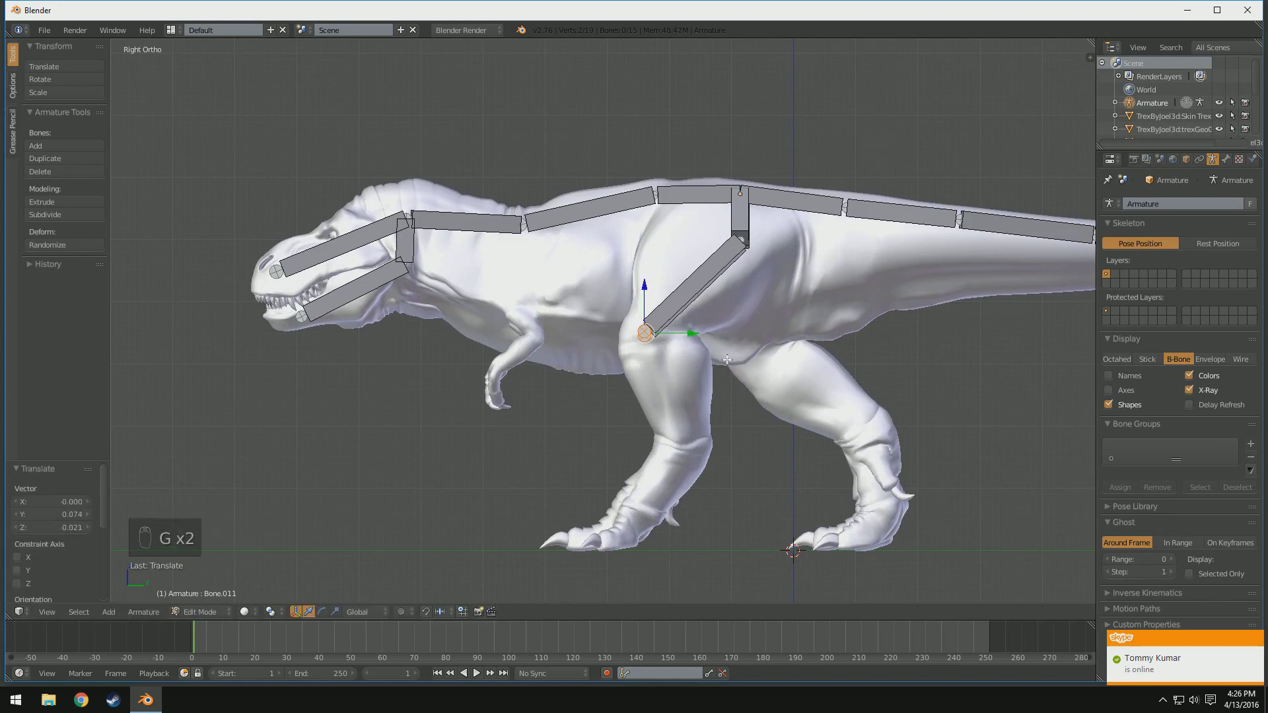
- Extrude shin bones from the knees down to the forward leg's ankle, followed by lower bones reaching the top of its foot
{"action": "key", "text": "e"}
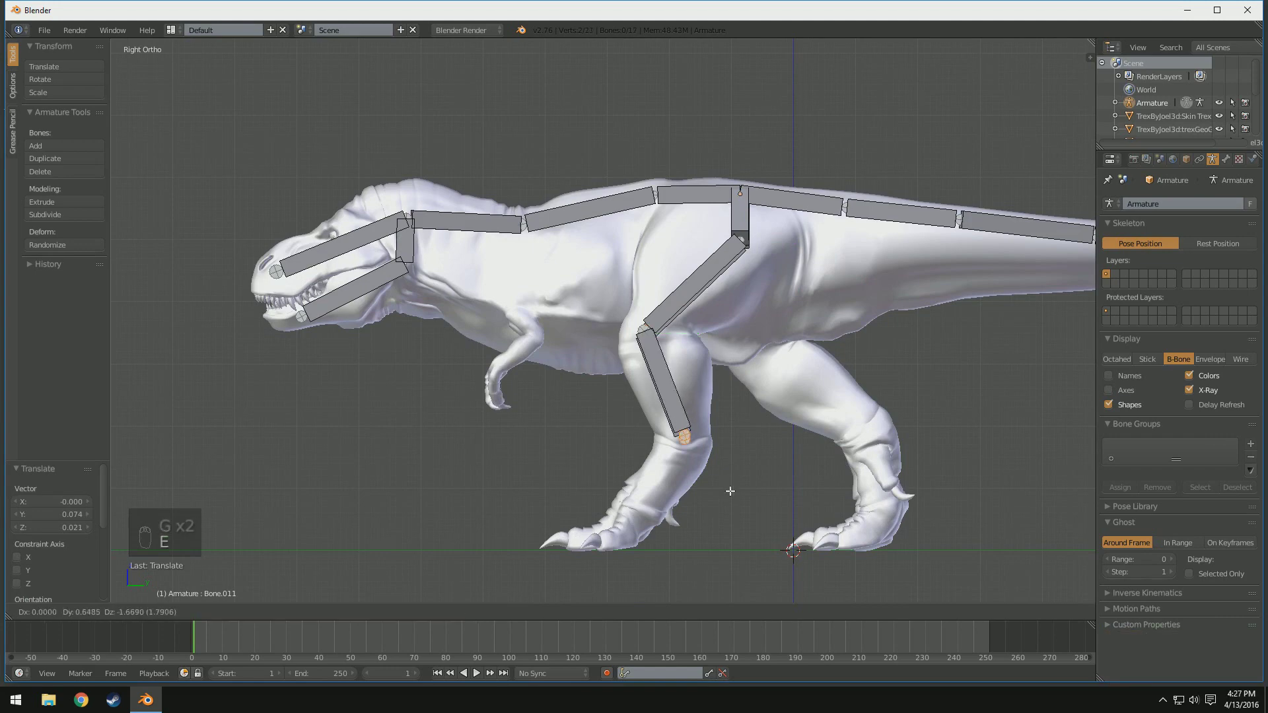
{"action": "left_click", "coordinate": [731, 501]}
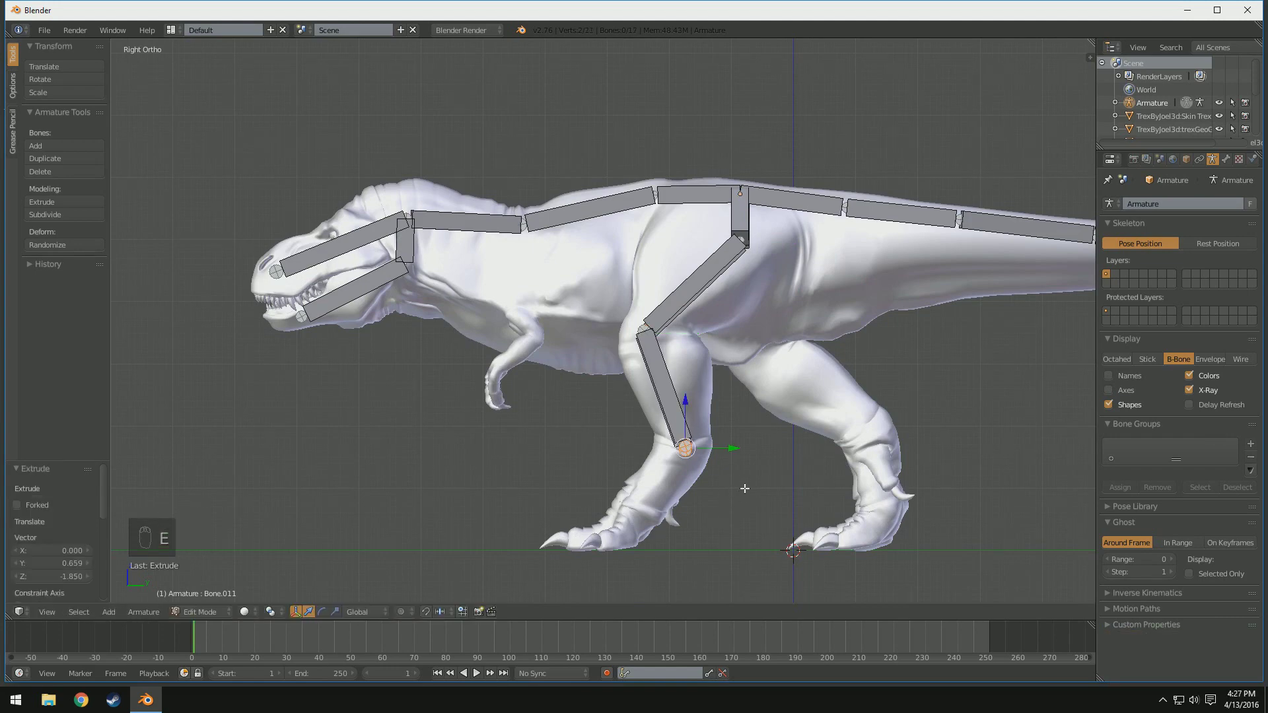
{"action": "middle_click_drag", "start_coordinate": [719, 483], "coordinate": [751, 426], "text": "shift"}
{"action": "key", "text": "e"}
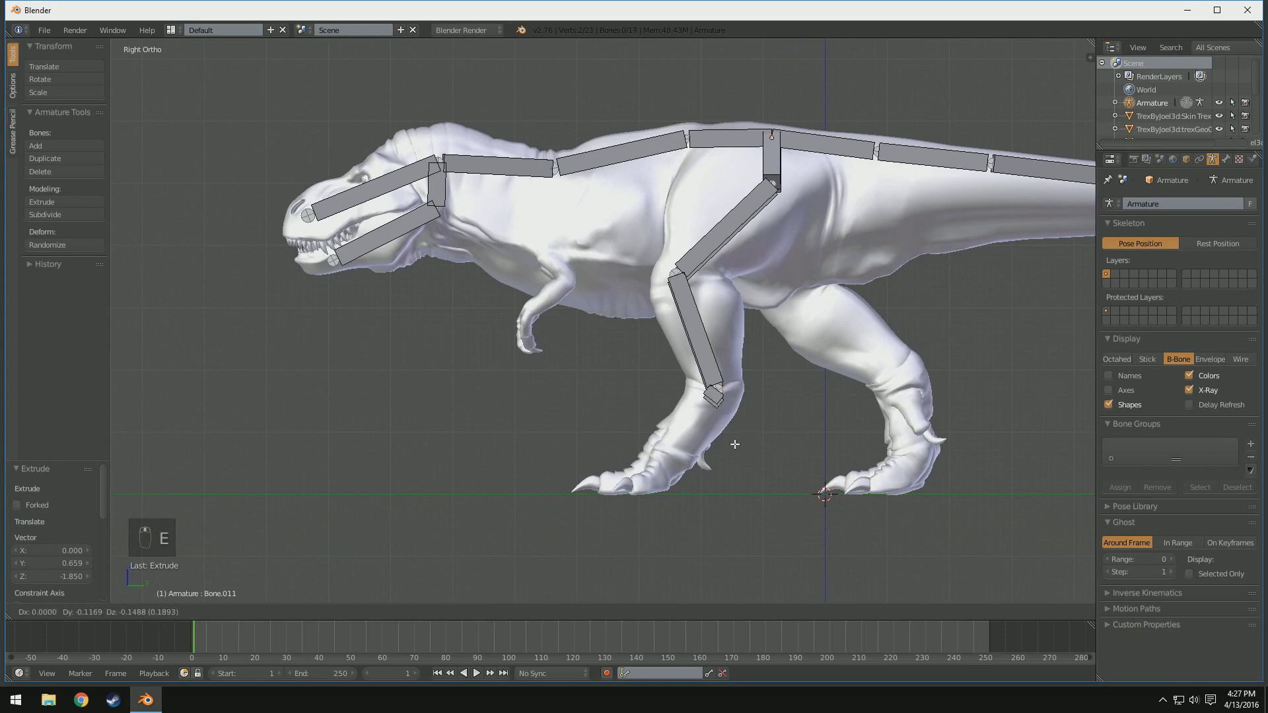
{"action": "left_click", "coordinate": [696, 480]}
{"action": "scroll", "coordinate": [661, 486], "scroll_direction": "up", "scroll_amount": 6}
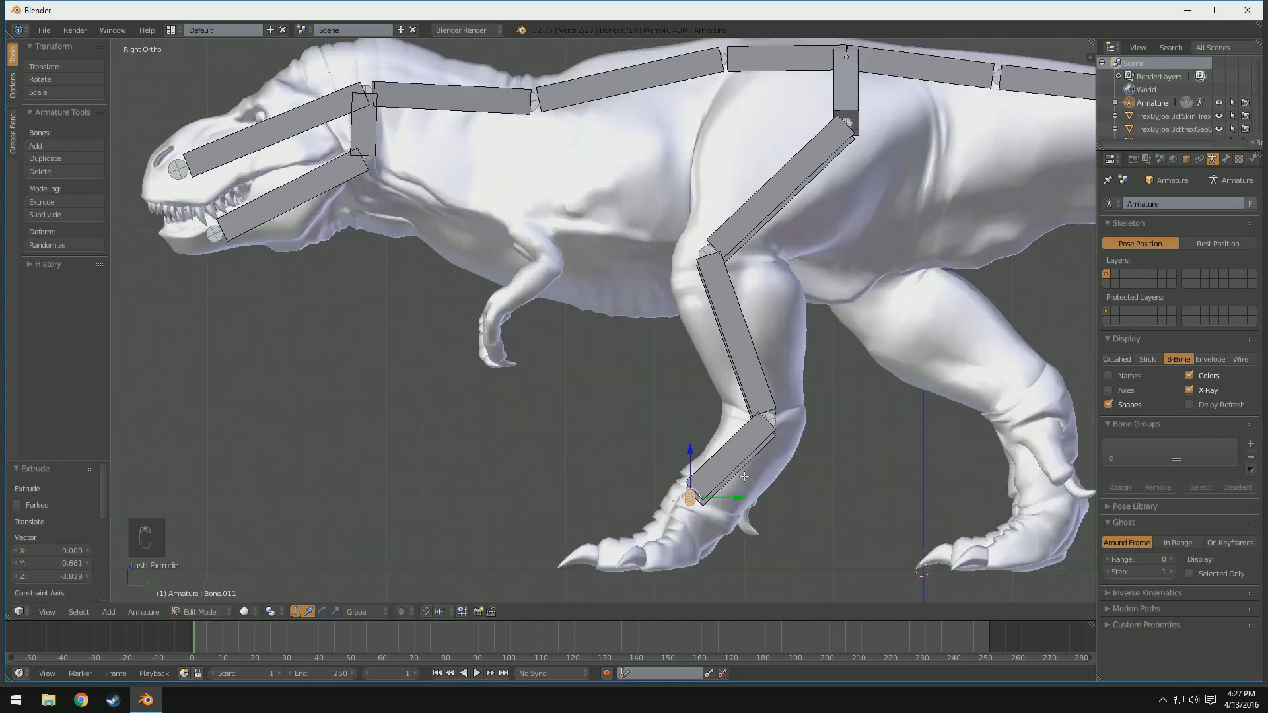
{"action": "scroll", "coordinate": [701, 453], "scroll_direction": "down", "scroll_amount": 2}
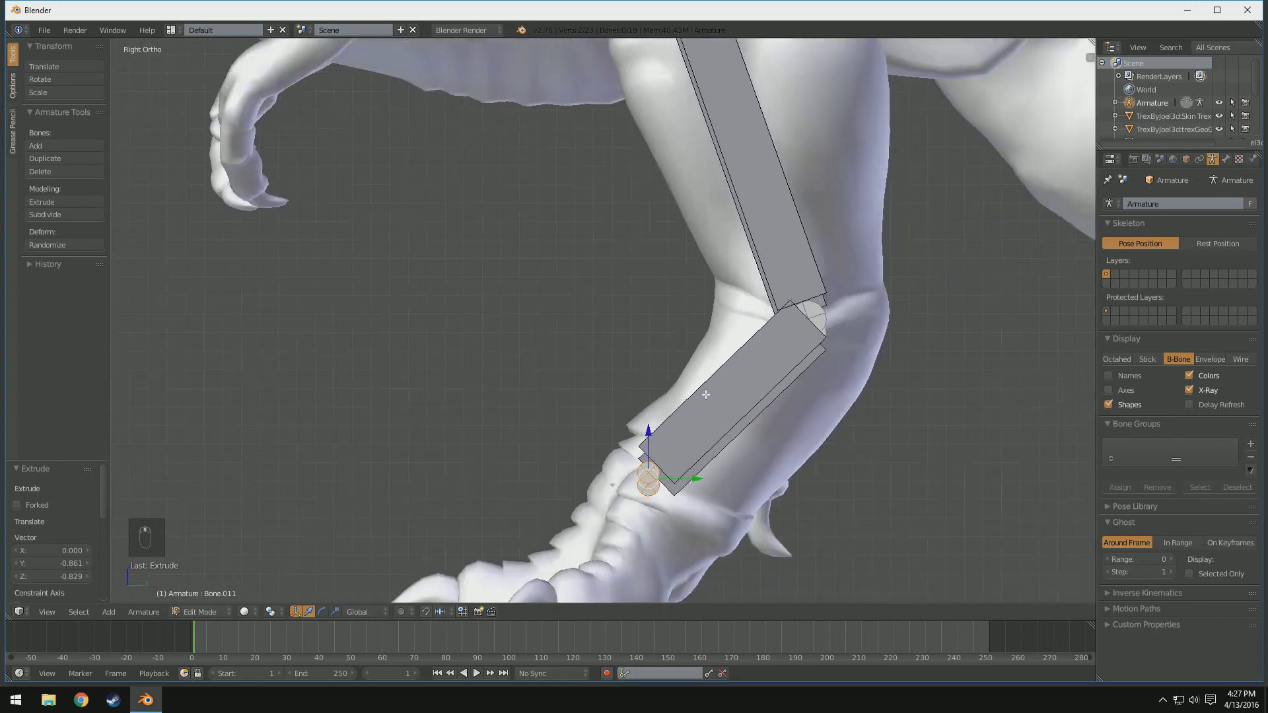
- Move the rear leg's knee joint about 1.96 along Y and -0.62 along Z into the rear knee
{"action": "middle_click_drag", "start_coordinate": [729, 343], "coordinate": [533, 490], "text": "shift"}
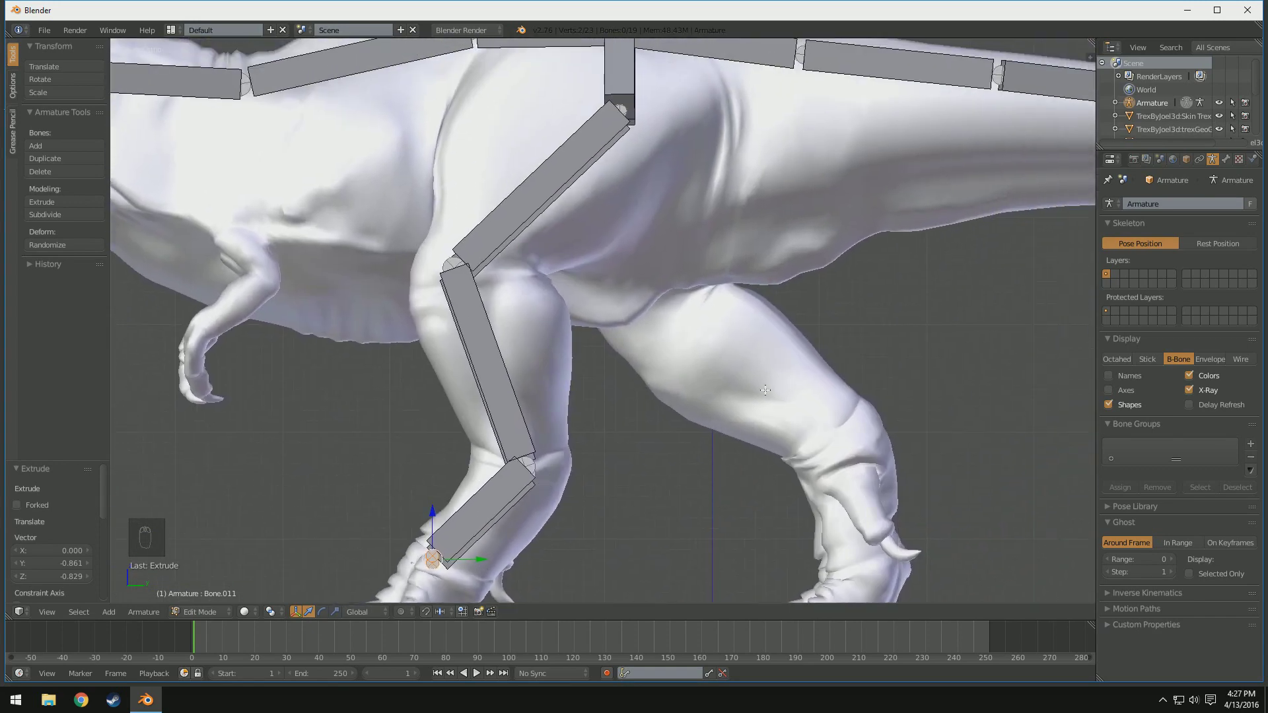
{"action": "middle_click_drag", "start_coordinate": [493, 254], "coordinate": [772, 295]}
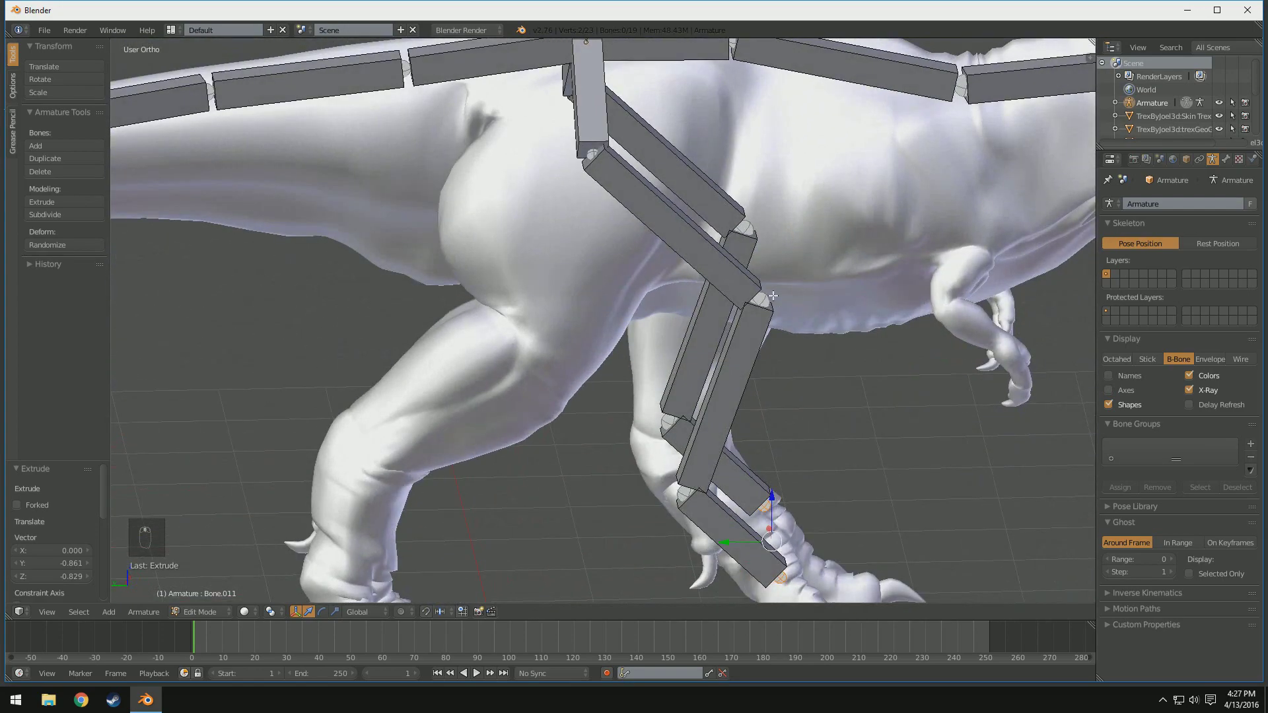
{"action": "left_click_drag", "start_coordinate": [718, 309], "coordinate": [511, 311]}
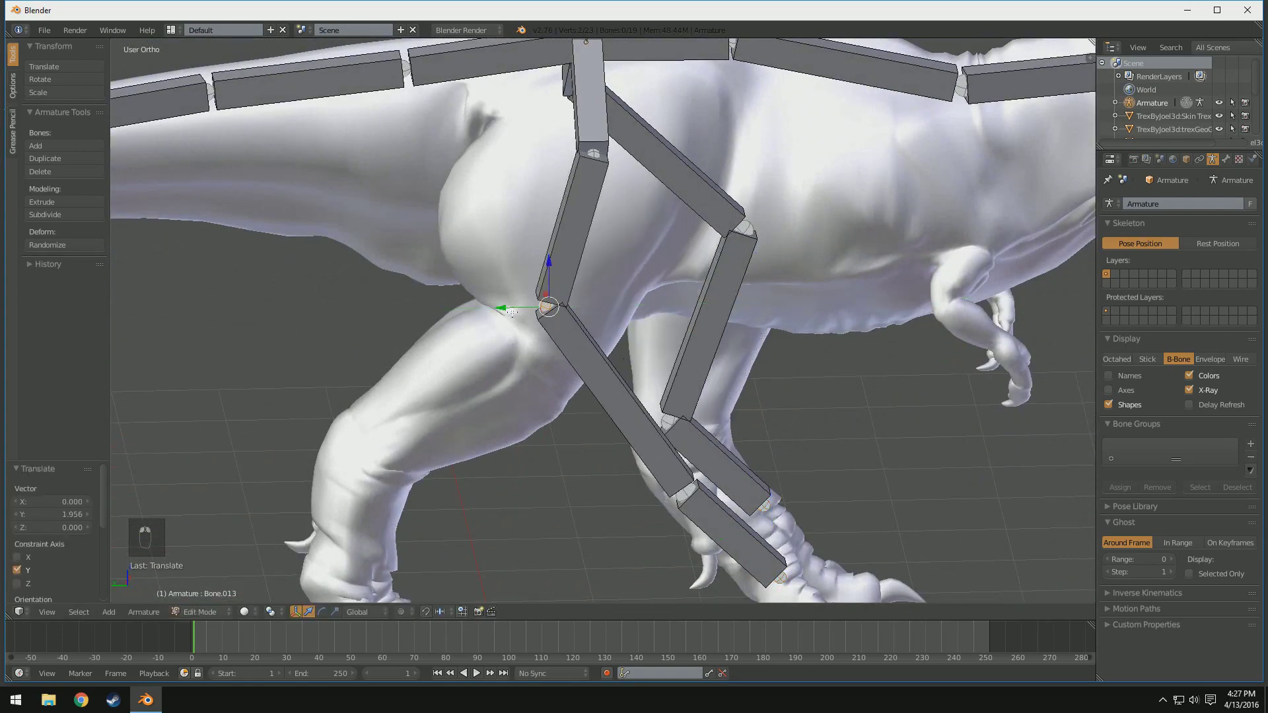
{"action": "left_click_drag", "start_coordinate": [546, 265], "coordinate": [547, 328]}
- In the opposite side view, move the rear leg's ankle joint along Y and Z into the back of its ankle
{"action": "middle_click_drag", "start_coordinate": [597, 333], "coordinate": [684, 347]}
{"action": "key", "text": "KP_3"}
{"action": "key", "text": "KP_6"}
{"action": "key", "text": "KP_6"}
{"action": "key", "text": "KP_6"}
{"action": "key", "text": "KP_6"}
{"action": "key", "text": "KP_6"}
{"action": "key", "text": "KP_6"}
{"action": "key", "text": "KP_6"}
{"action": "key", "text": "KP_6"}
{"action": "key", "text": "KP_6"}
{"action": "key", "text": "KP_6"}
{"action": "key", "text": "KP_6"}
{"action": "key", "text": "KP_6"}
{"action": "key", "text": "KP_6"}
{"action": "key", "text": "KP_6"}
{"action": "key", "text": "KP_6"}
{"action": "key", "text": "KP_6"}
{"action": "key", "text": "KP_6"}
{"action": "key", "text": "KP_6"}
{"action": "key", "text": "KP_6"}
{"action": "key", "text": "KP_6"}
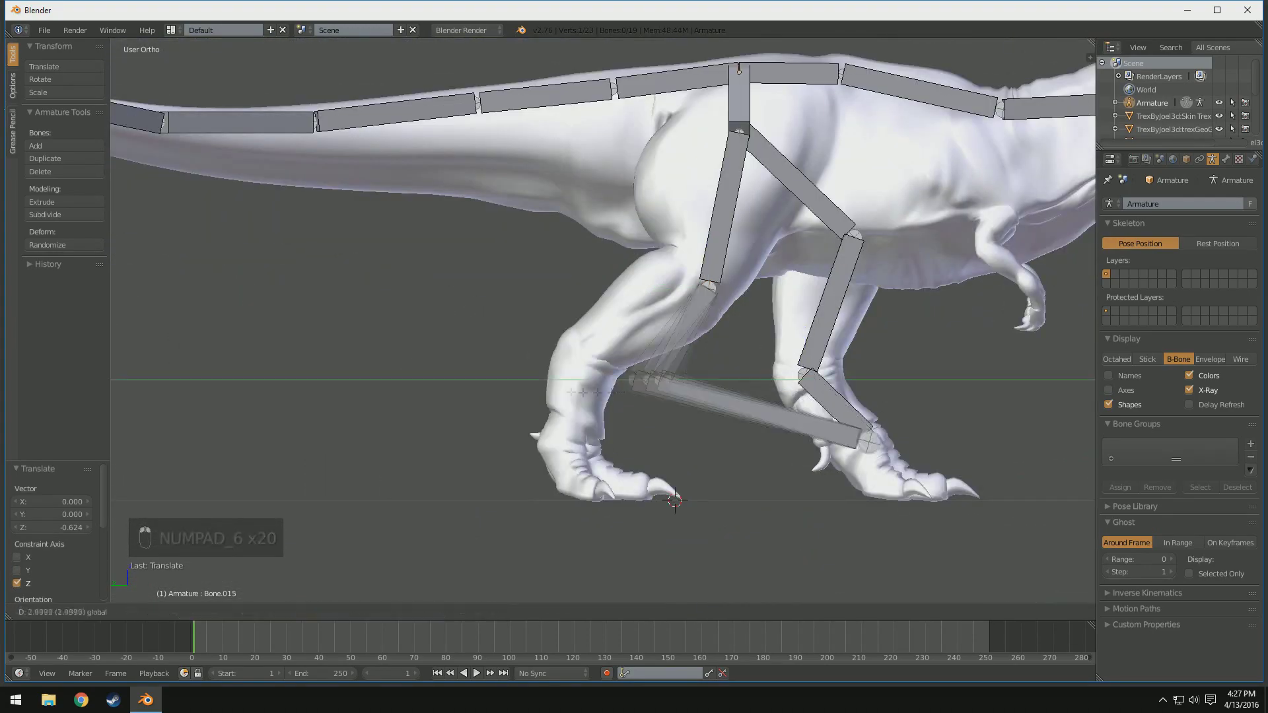
{"action": "left_click_drag", "start_coordinate": [572, 393], "coordinate": [512, 392]}
{"action": "left_click_drag", "start_coordinate": [573, 331], "coordinate": [573, 298]}
- Move the rear leg's end joint about 4.13 along Y into the foot and fine-tune the ankle and end joints
{"action": "right_click", "coordinate": [868, 439]}
{"action": "left_click_drag", "start_coordinate": [817, 441], "coordinate": [510, 442]}
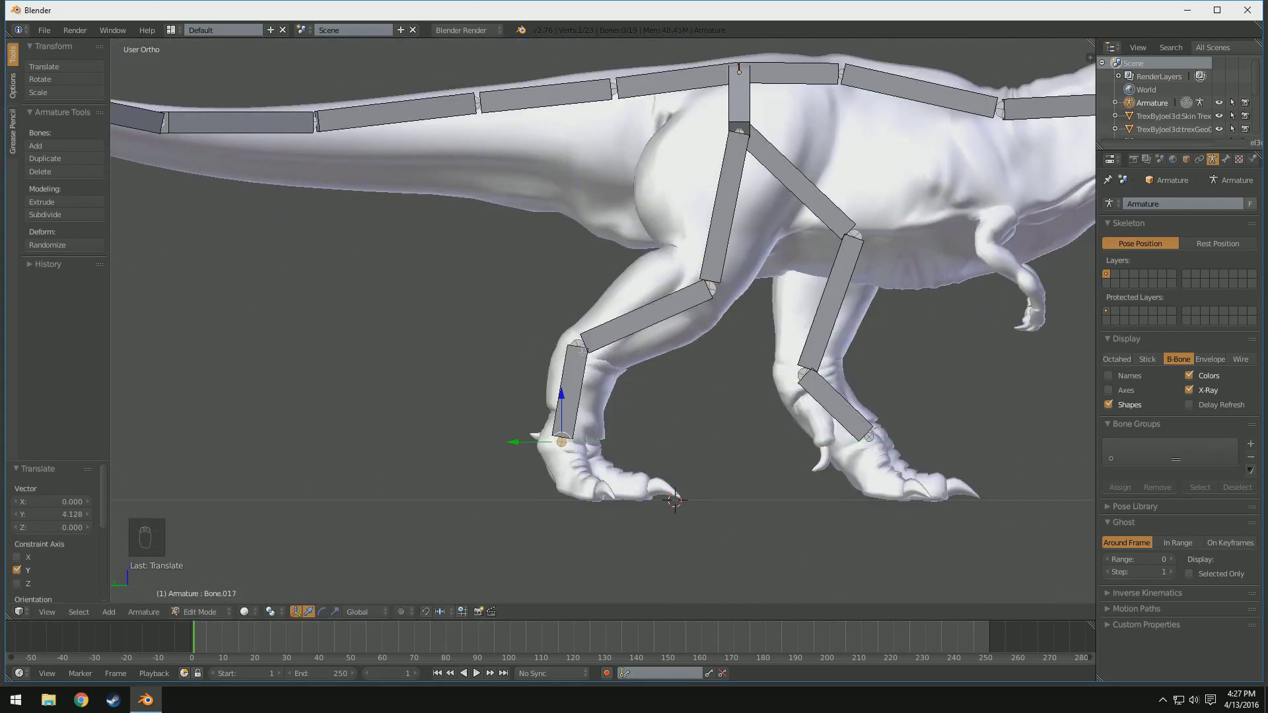
{"action": "right_click", "coordinate": [573, 346]}
{"action": "left_click_drag", "start_coordinate": [525, 346], "coordinate": [546, 346]}
{"action": "left_click_drag", "start_coordinate": [594, 302], "coordinate": [595, 306]}
{"action": "left_click", "coordinate": [594, 312]}
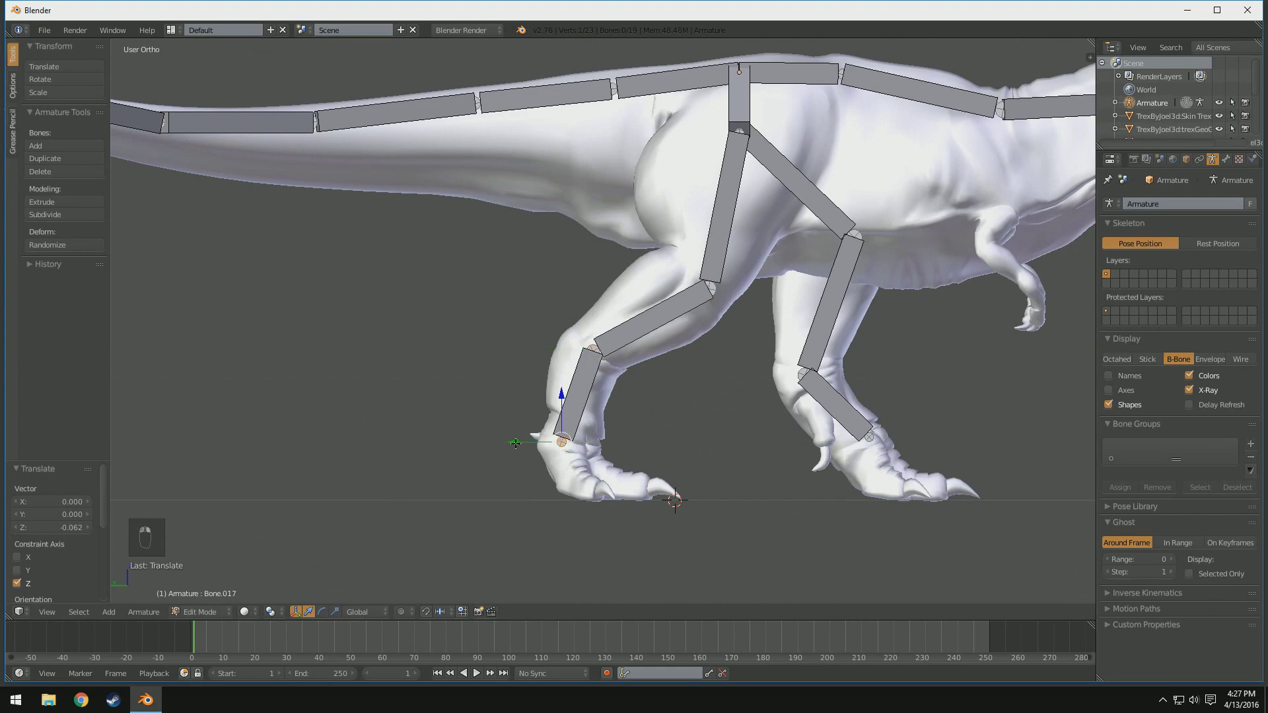
{"action": "left_click_drag", "start_coordinate": [516, 443], "coordinate": [524, 443]}
- In the front view, shift the rear leg's ankle, knee and end joints inward along positive X to follow the leg
{"action": "key", "text": "KP_3"}
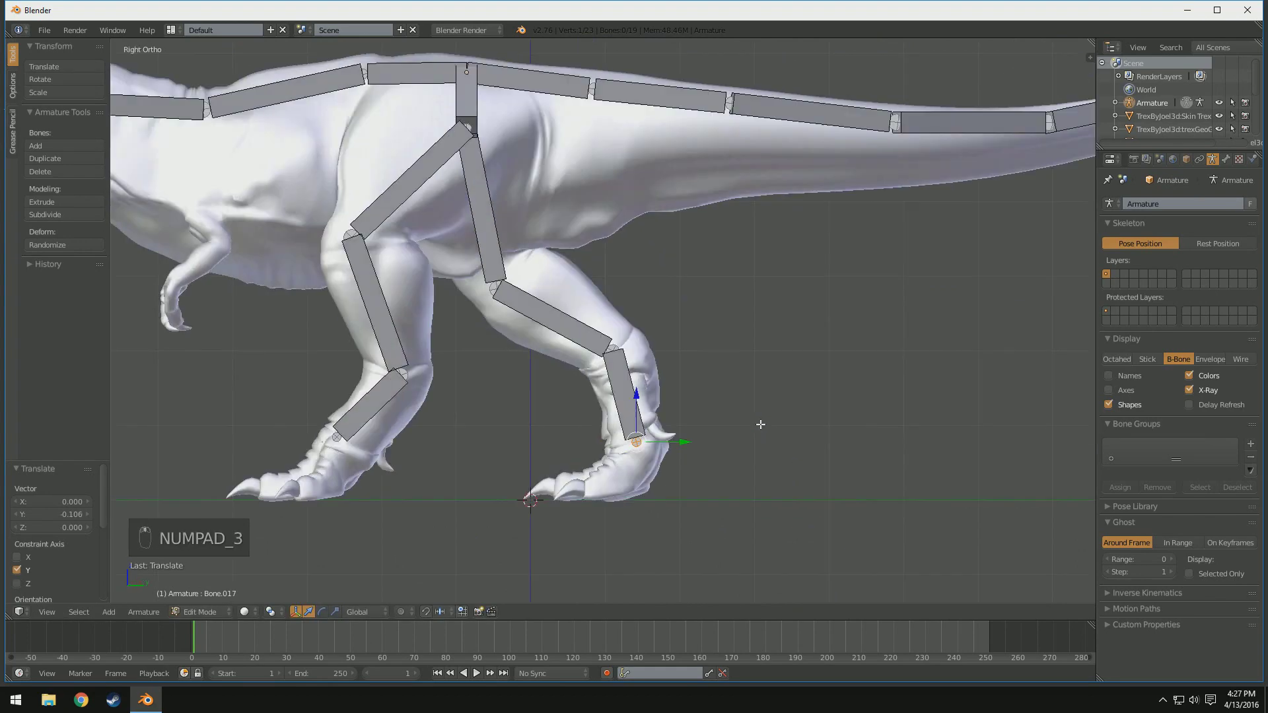
{"action": "key", "text": "KP_1"}
{"action": "scroll", "coordinate": [713, 399], "scroll_direction": "up", "scroll_amount": 4}
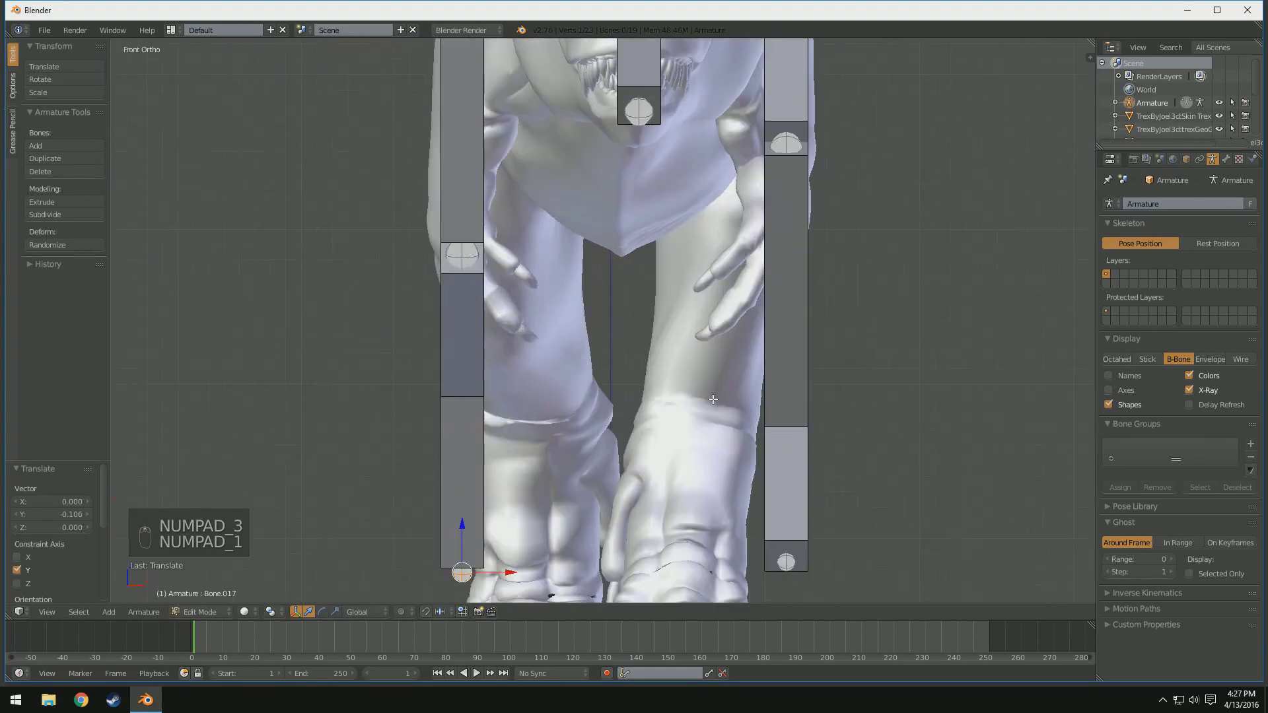
{"action": "left_click_drag", "start_coordinate": [508, 387], "coordinate": [572, 393]}
{"action": "left_click_drag", "start_coordinate": [511, 258], "coordinate": [542, 258]}
{"action": "scroll", "coordinate": [482, 371], "scroll_direction": "down", "scroll_amount": 5, "text": "shift"}
{"action": "left_click_drag", "start_coordinate": [521, 378], "coordinate": [572, 378]}
- Shift the forward leg's lower joints inward along negative X and its knee joint about -0.22 along X to follow the leg
{"action": "left_click_drag", "start_coordinate": [820, 370], "coordinate": [706, 369]}
{"action": "left_click", "coordinate": [796, 218]}
{"action": "left_click", "coordinate": [800, 233]}
{"action": "left_click_drag", "start_coordinate": [800, 232], "coordinate": [717, 180]}
{"action": "middle_click_drag", "start_coordinate": [716, 179], "coordinate": [714, 374], "text": "shift"}
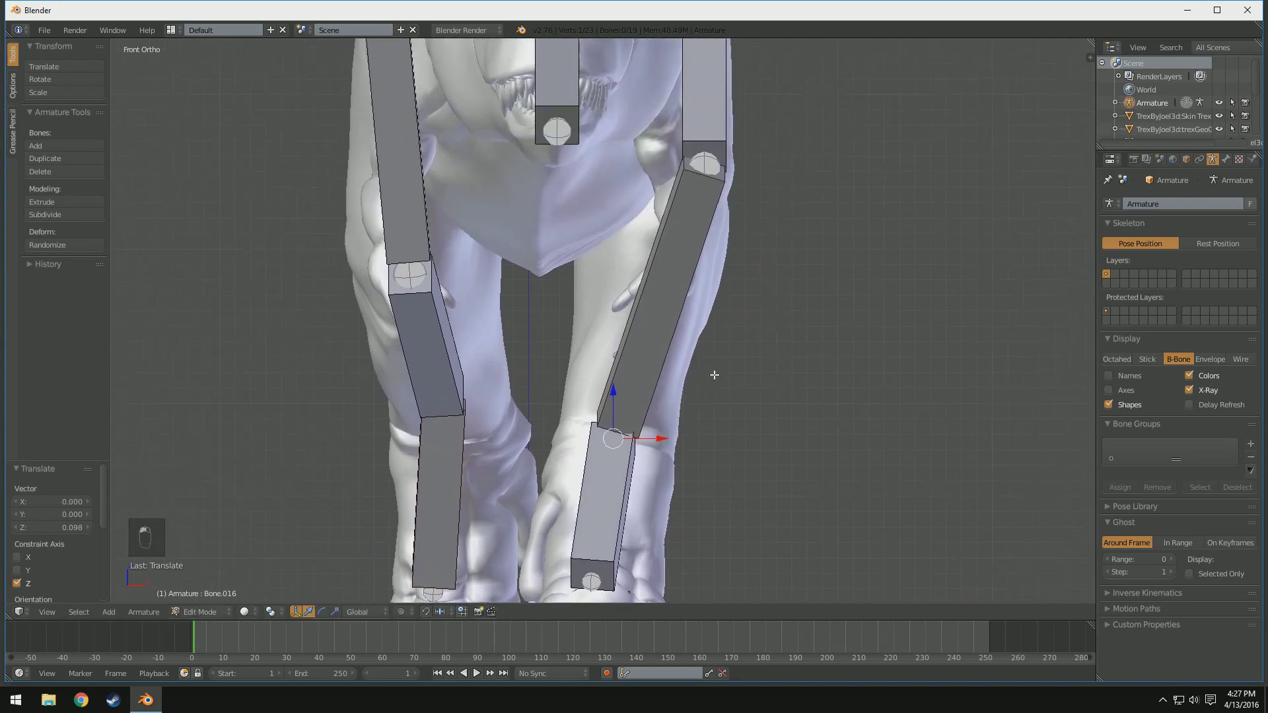
{"action": "left_click_drag", "start_coordinate": [751, 168], "coordinate": [717, 166]}
- Move the hip bones' outer joints inward along X, about -0.2 on the forward leg and 0.42 on the rear leg
{"action": "middle_click_drag", "start_coordinate": [712, 116], "coordinate": [694, 387], "text": "shift"}
{"action": "middle_click_drag", "start_coordinate": [727, 239], "coordinate": [652, 263]}
{"action": "right_click", "coordinate": [456, 273]}
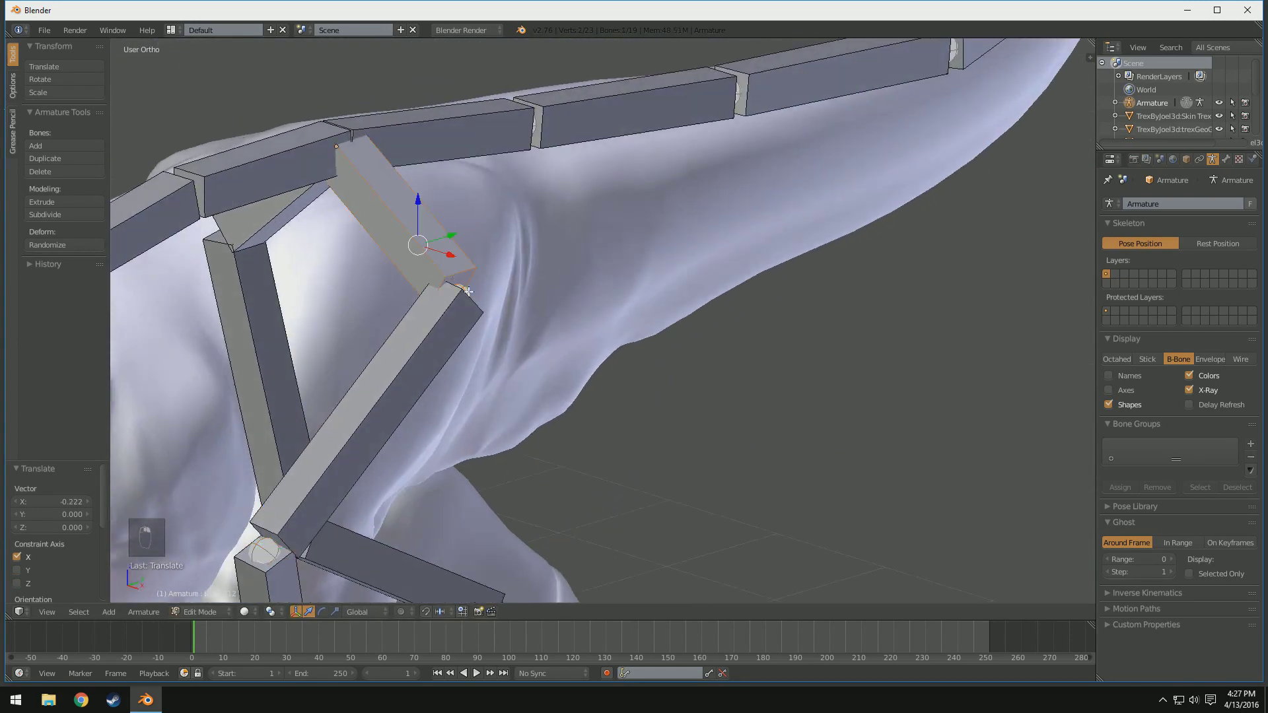
{"action": "middle_click_drag", "start_coordinate": [469, 291], "coordinate": [483, 326]}
{"action": "right_click", "coordinate": [474, 364]}
{"action": "left_click_drag", "start_coordinate": [490, 389], "coordinate": [467, 381]}
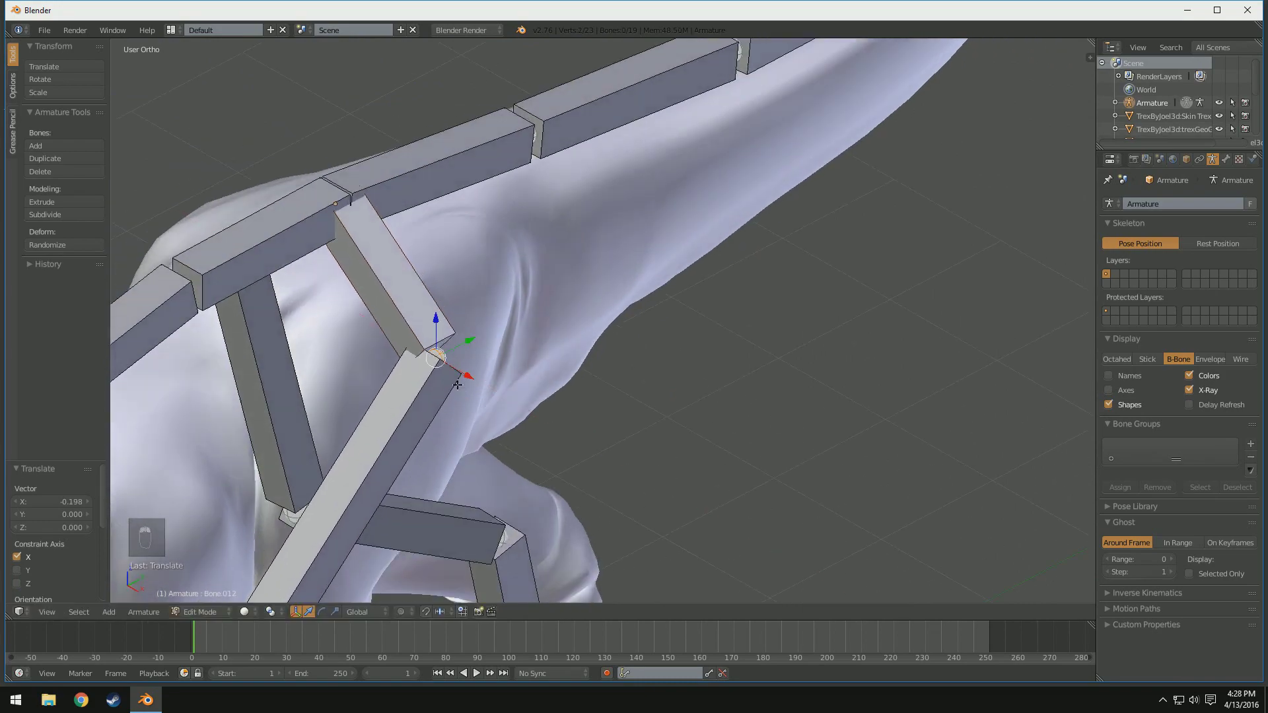
{"action": "middle_click_drag", "start_coordinate": [468, 383], "coordinate": [523, 270]}
{"action": "right_click", "coordinate": [522, 274]}
{"action": "right_click", "coordinate": [509, 257]}
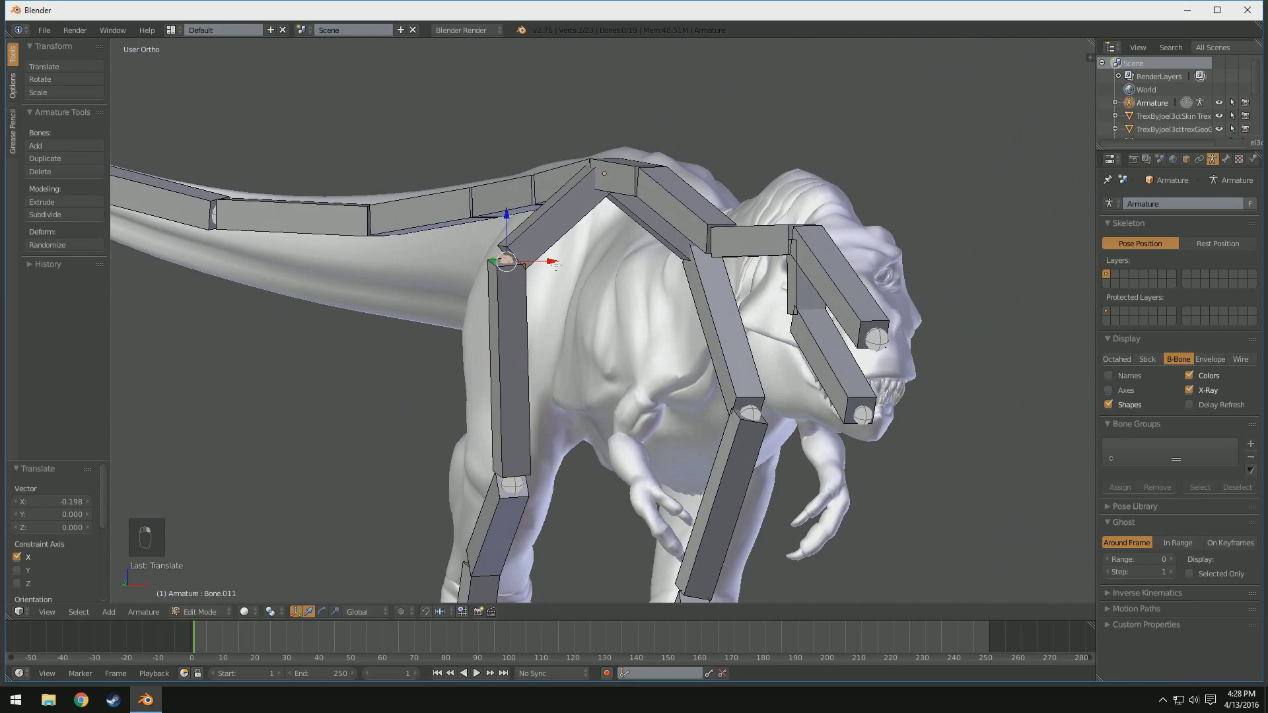
{"action": "left_click_drag", "start_coordinate": [549, 262], "coordinate": [590, 262]}
- In the front view, extrude a shoulder bone from the chest joint, about 1.01 along X and -0.85 along Z
{"action": "middle_click_drag", "start_coordinate": [590, 265], "coordinate": [1033, 289]}
{"action": "scroll", "coordinate": [649, 325], "scroll_direction": "down", "scroll_amount": 6}
{"action": "middle_click_drag", "start_coordinate": [649, 325], "coordinate": [766, 355]}
{"action": "scroll", "coordinate": [766, 355], "scroll_direction": "up", "scroll_amount": 6}
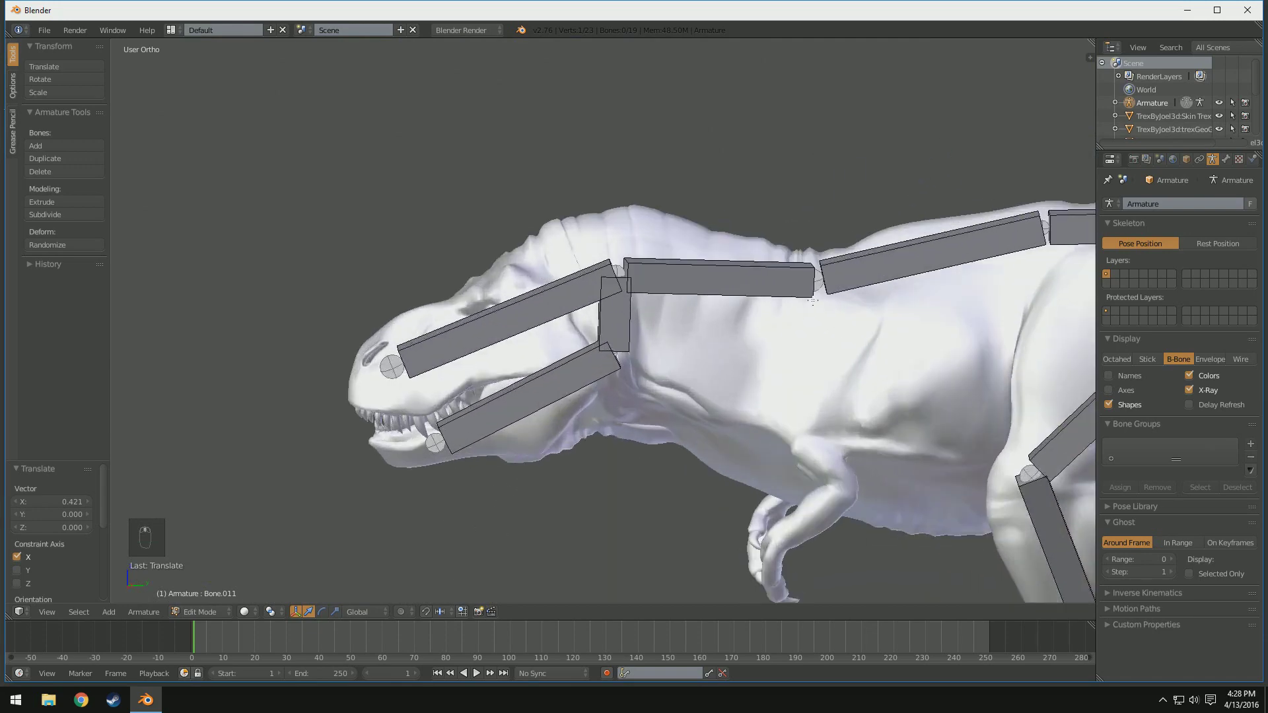
{"action": "middle_click_drag", "start_coordinate": [818, 282], "coordinate": [871, 313]}
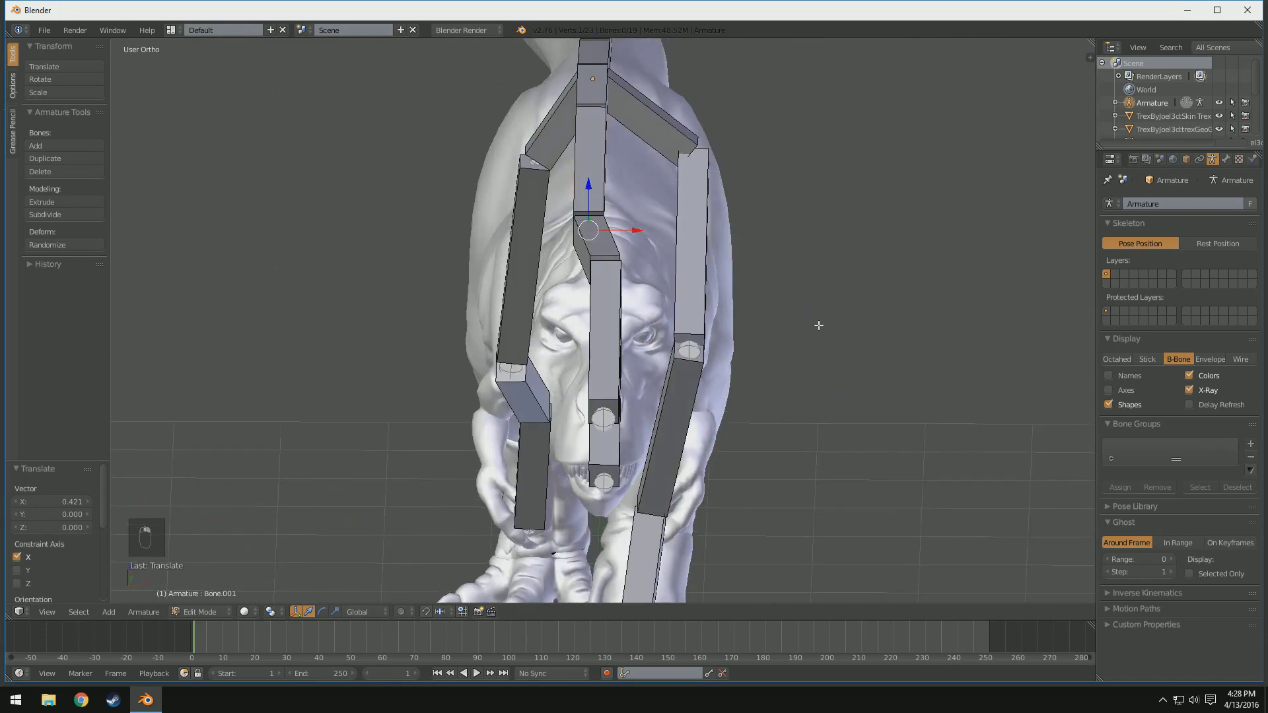
{"action": "key", "text": "KP_1"}
{"action": "scroll", "coordinate": [818, 325], "scroll_direction": "up", "scroll_amount": 3}
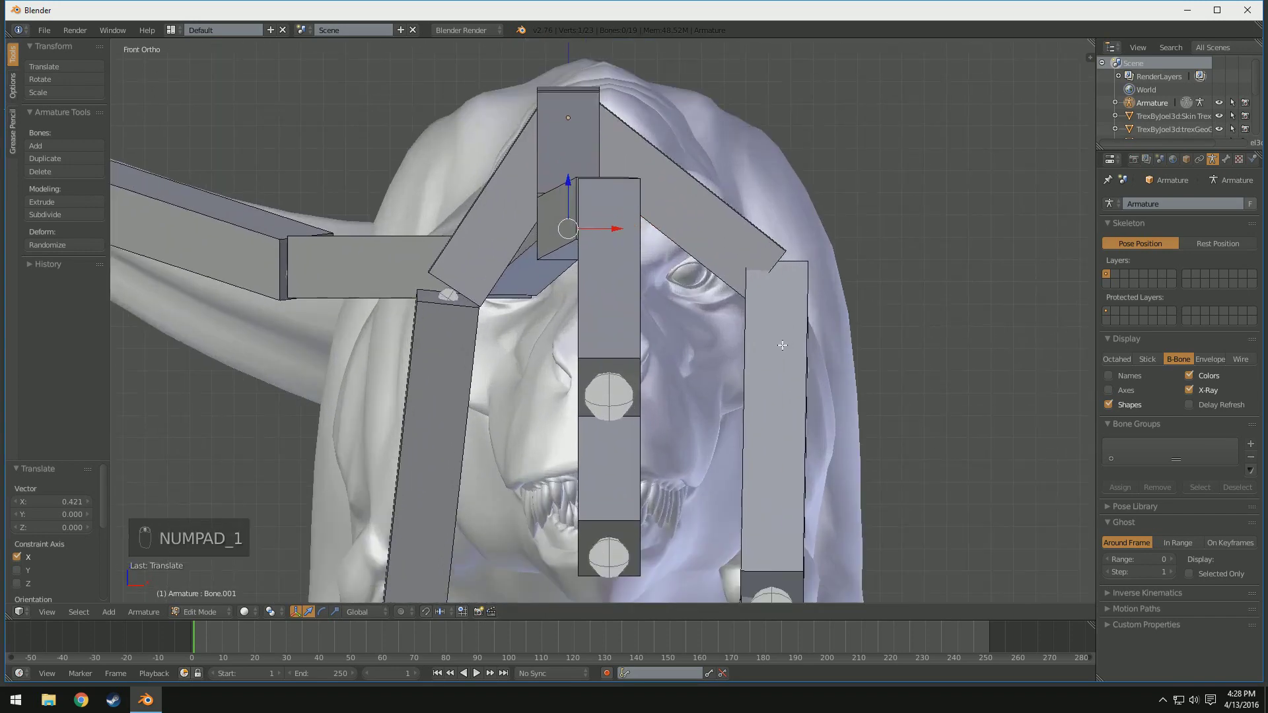
{"action": "scroll", "coordinate": [779, 341], "scroll_direction": "down", "scroll_amount": 4}
{"action": "scroll", "coordinate": [716, 356], "scroll_direction": "up", "scroll_amount": 3}
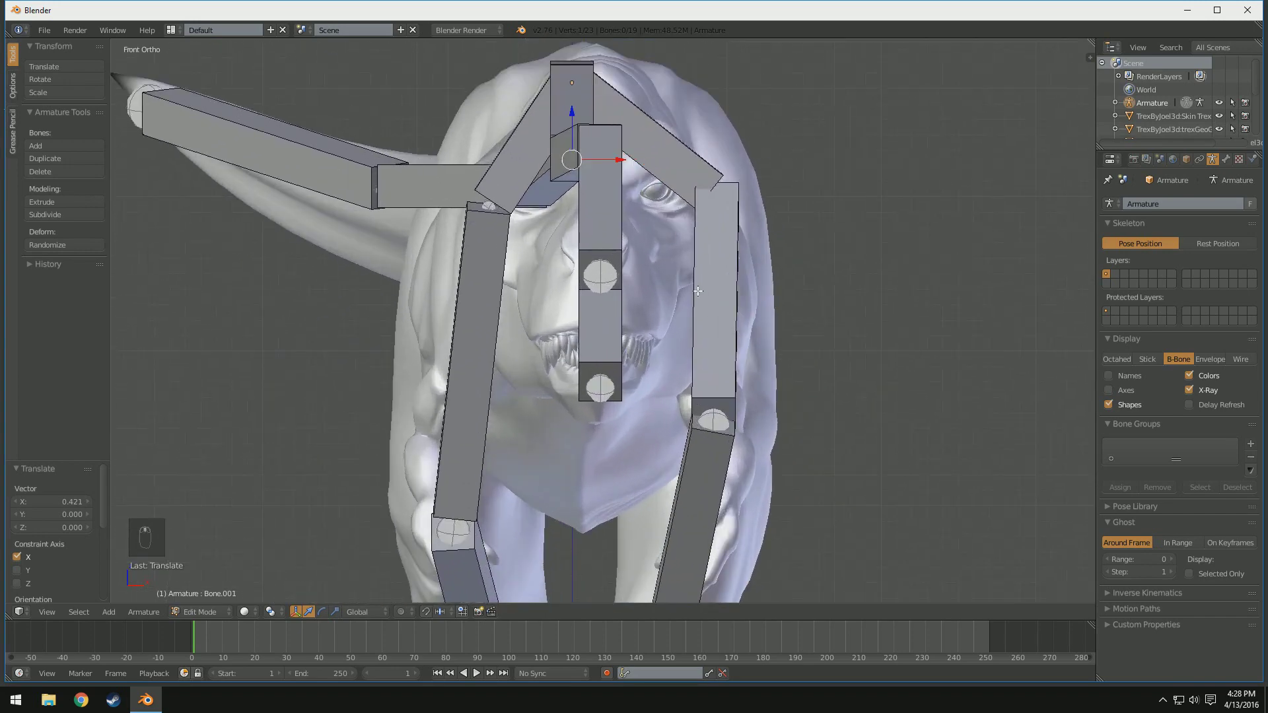
{"action": "key", "text": "e"}
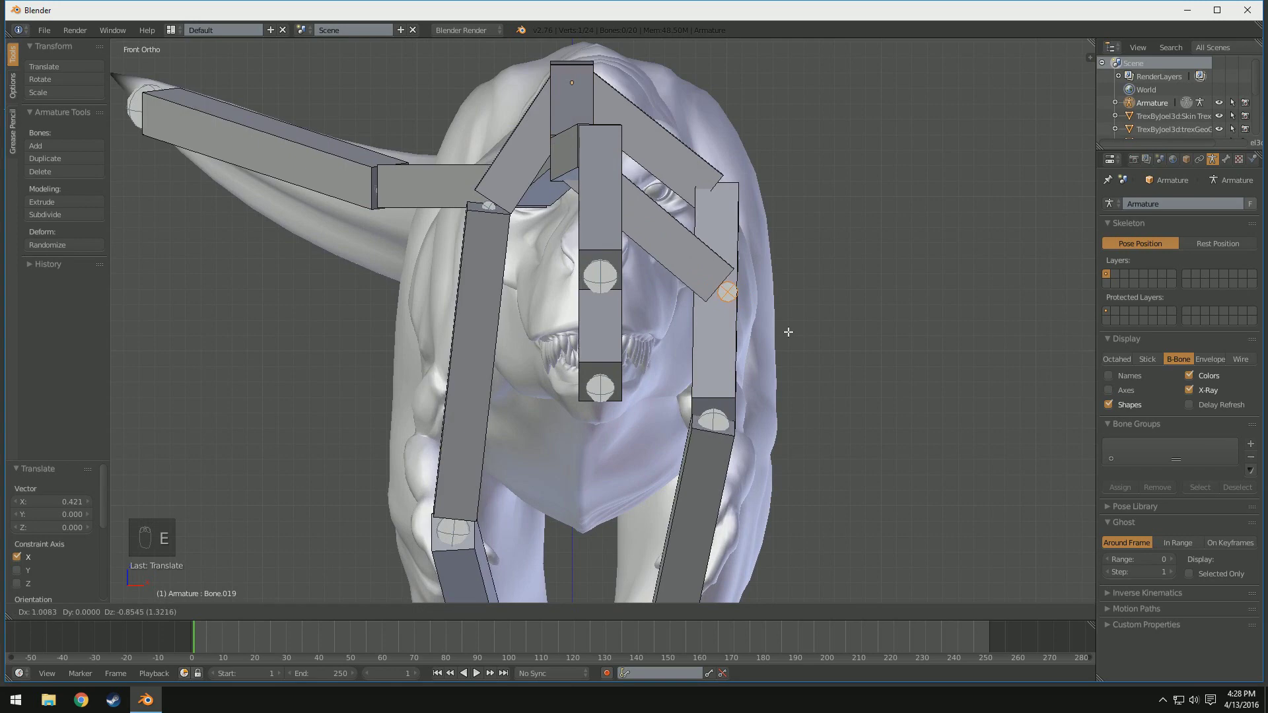
{"action": "left_click", "coordinate": [788, 331]}
- Extrude the opposite shoulder bone from the chest joint, about -0.82 along X and -0.97 along Z
{"action": "middle_click_drag", "start_coordinate": [583, 177], "coordinate": [632, 199]}
{"action": "key", "text": "KP_3"}
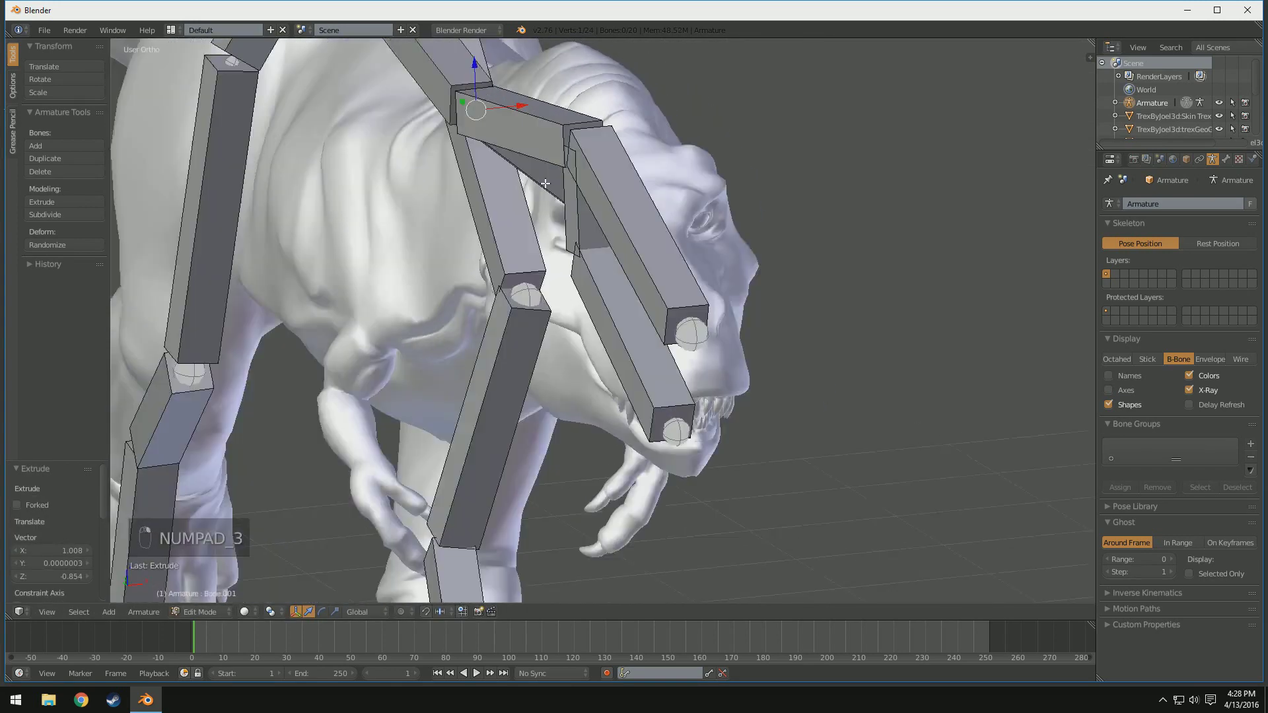
{"action": "key", "text": "KP_1"}
{"action": "key", "text": "e"}
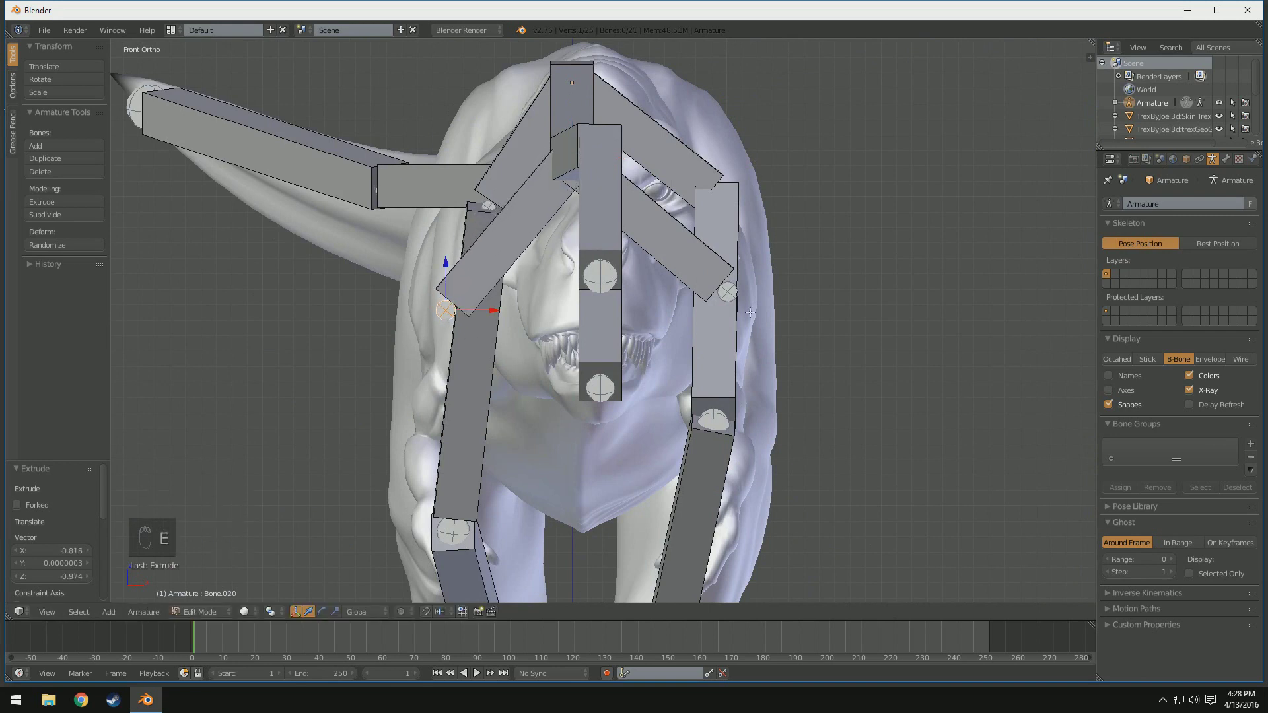
- From both shoulder ends together, extrude upper-arm bones about -0.77 along Z, plus forearm bones about -0.47 along Z
{"action": "right_click", "coordinate": [728, 292], "text": "shift"}
{"action": "middle_click_drag", "start_coordinate": [782, 393], "coordinate": [786, 336], "text": "shift"}
{"action": "key", "text": "e"}
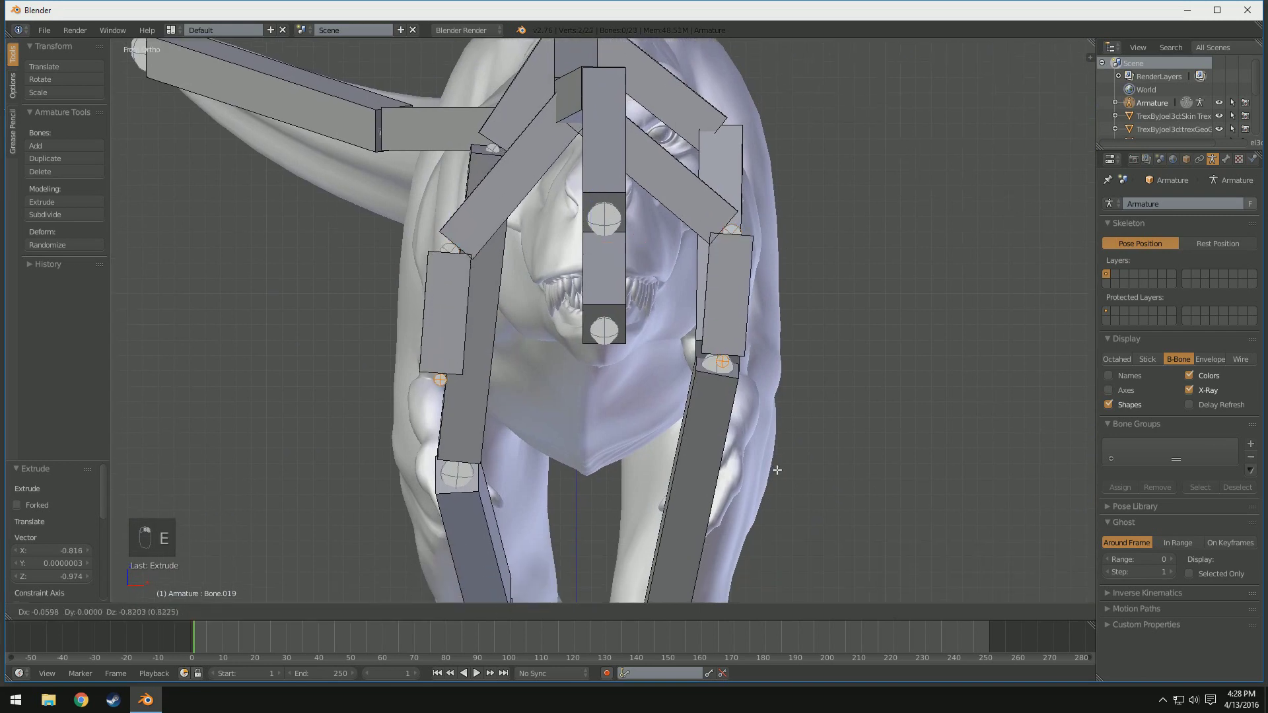
{"action": "key", "text": "e"}
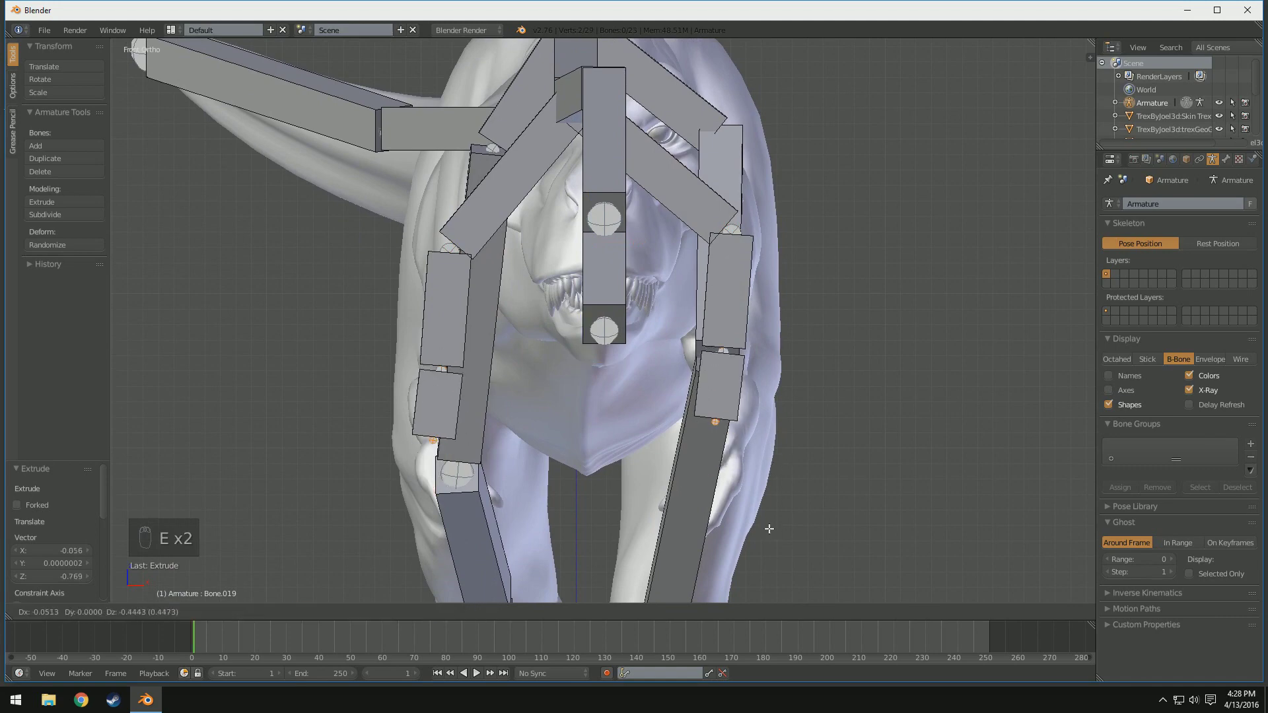
{"action": "middle_click_drag", "start_coordinate": [776, 533], "coordinate": [713, 505]}
{"action": "middle_click_drag", "start_coordinate": [869, 473], "coordinate": [866, 464]}
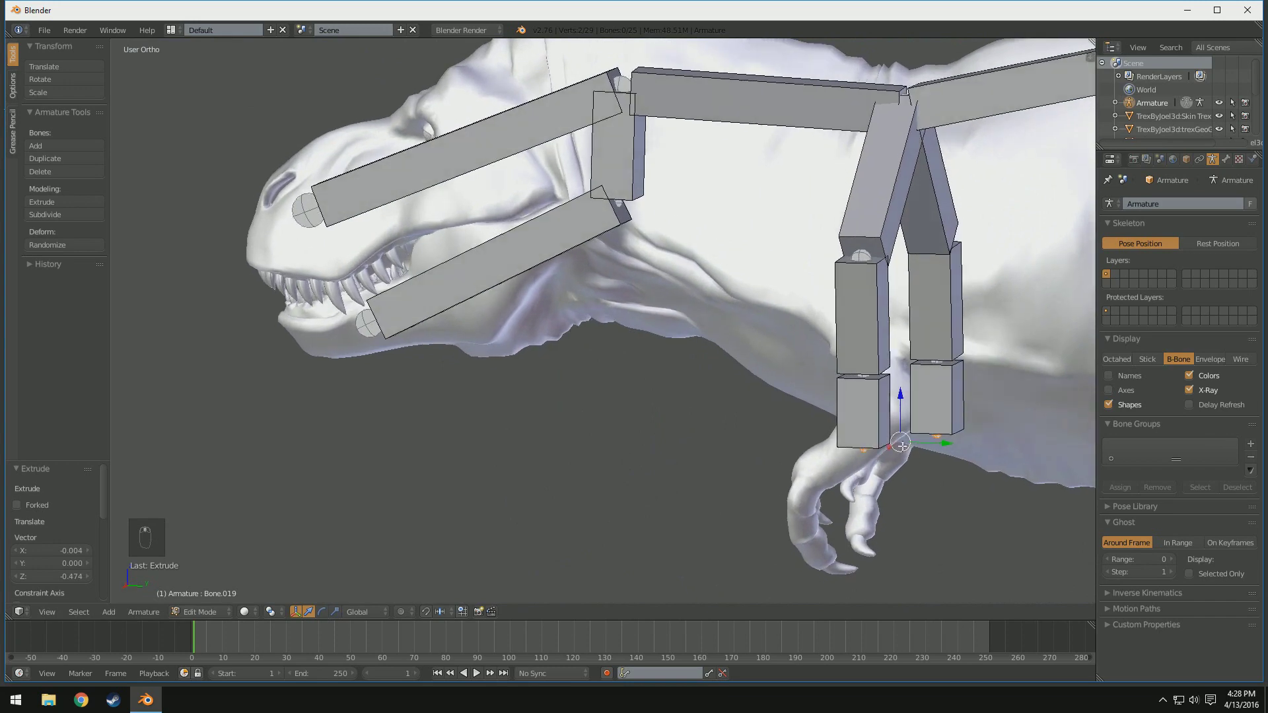
- Move the wrist and elbow joints of both arms along Y and Z so the bones follow the bent arms
{"action": "left_click_drag", "start_coordinate": [944, 445], "coordinate": [903, 436]}
{"action": "key", "text": "KP_3"}
{"action": "left_click_drag", "start_coordinate": [857, 388], "coordinate": [858, 401]}
{"action": "right_click", "coordinate": [906, 355]}
{"action": "right_click", "coordinate": [906, 355], "text": "shift"}
{"action": "middle_click_drag", "start_coordinate": [912, 360], "coordinate": [938, 365]}
{"action": "left_click_drag", "start_coordinate": [941, 356], "coordinate": [984, 358]}
{"action": "left_click_drag", "start_coordinate": [945, 313], "coordinate": [946, 353]}
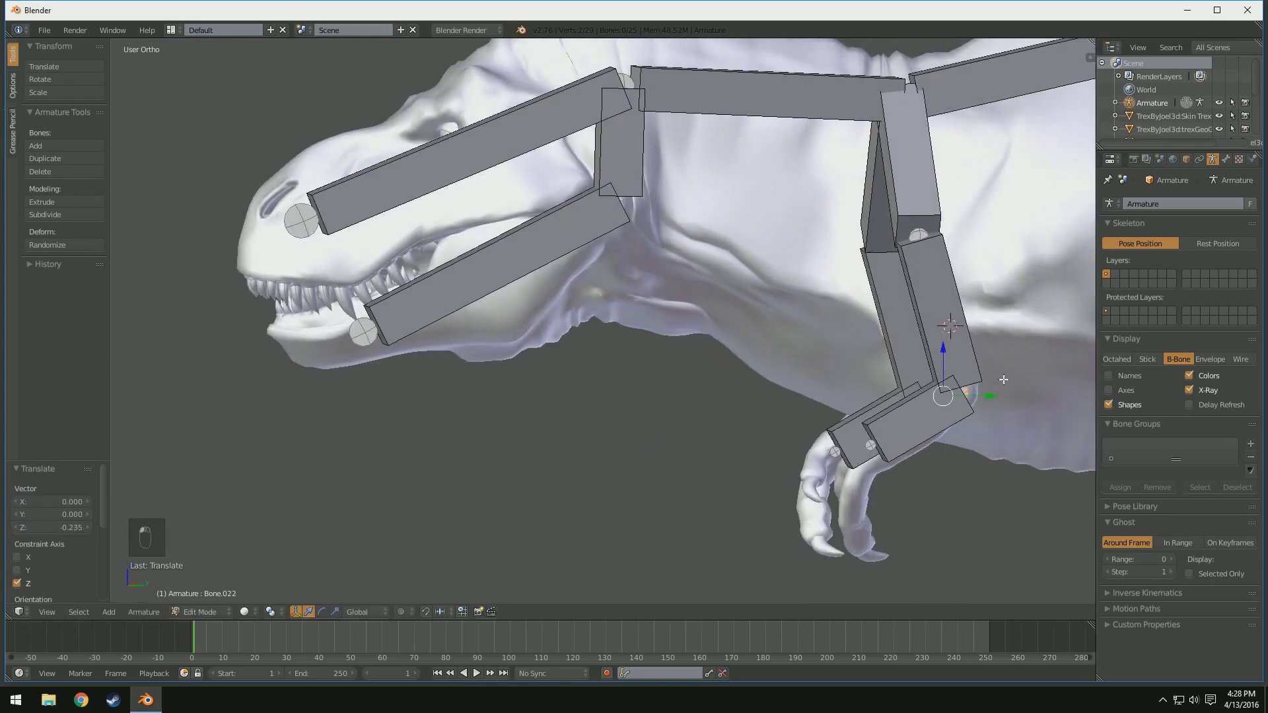
{"action": "middle_click_drag", "start_coordinate": [1004, 380], "coordinate": [866, 393]}
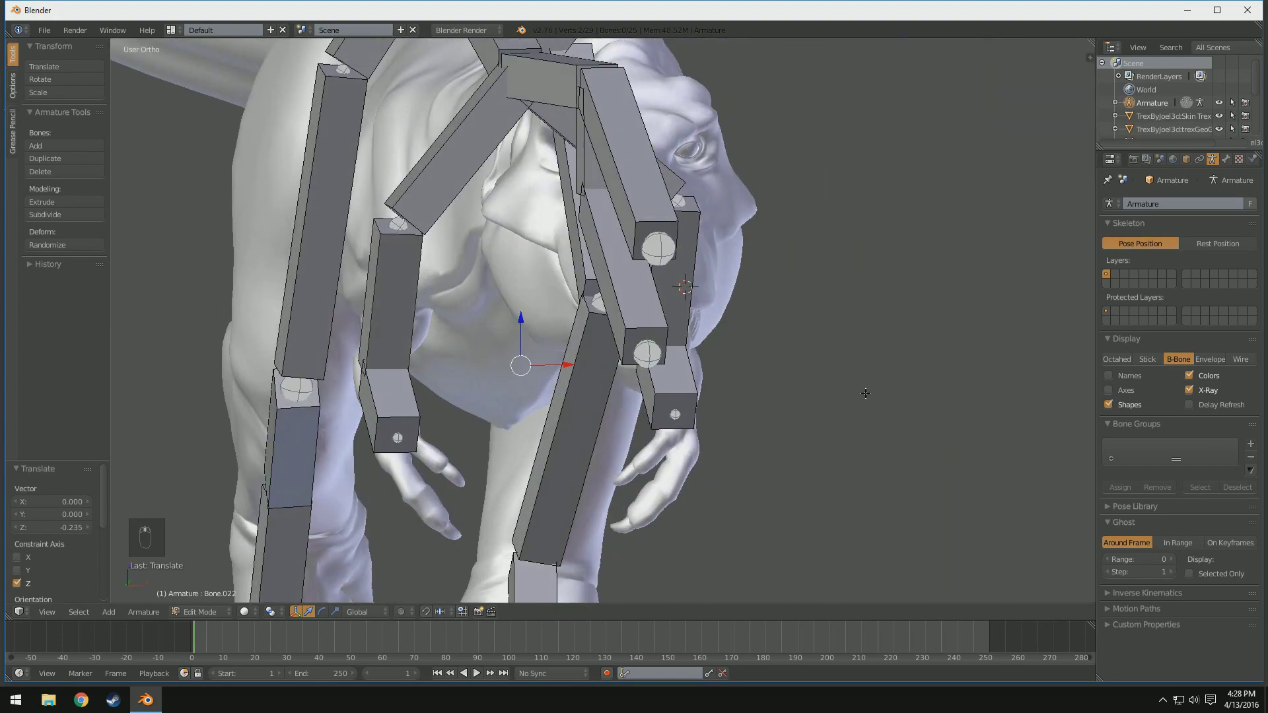
{"action": "middle_click_drag", "start_coordinate": [362, 362], "coordinate": [871, 414]}
{"action": "key", "text": "ctrl+z"}
- Extrude heel bones backward from both legs' ankle joints, about 1.21 along Y
{"action": "scroll", "coordinate": [929, 426], "scroll_direction": "down", "scroll_amount": 4}
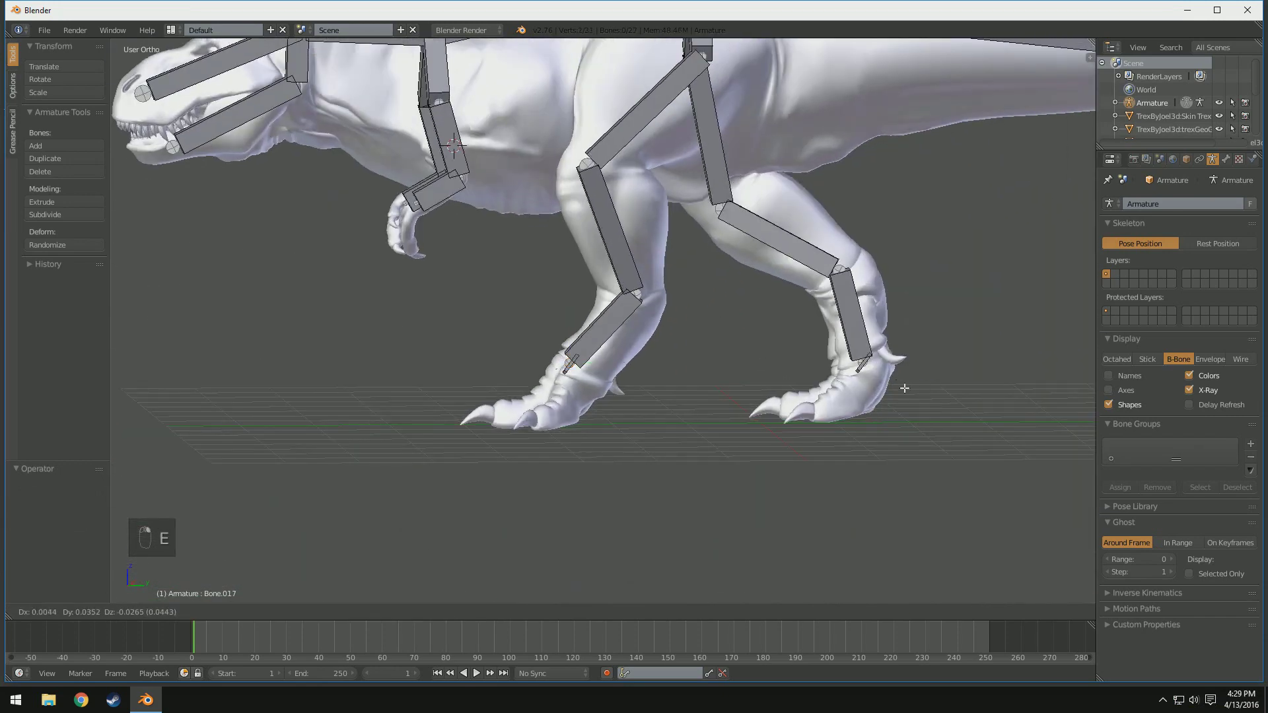
{"action": "left_click", "coordinate": [986, 386]}
{"action": "middle_click_drag", "start_coordinate": [826, 370], "coordinate": [830, 420]}
{"action": "scroll", "coordinate": [767, 429], "scroll_direction": "up", "scroll_amount": 5}
{"action": "middle_click_drag", "start_coordinate": [701, 442], "coordinate": [744, 292], "text": "shift"}
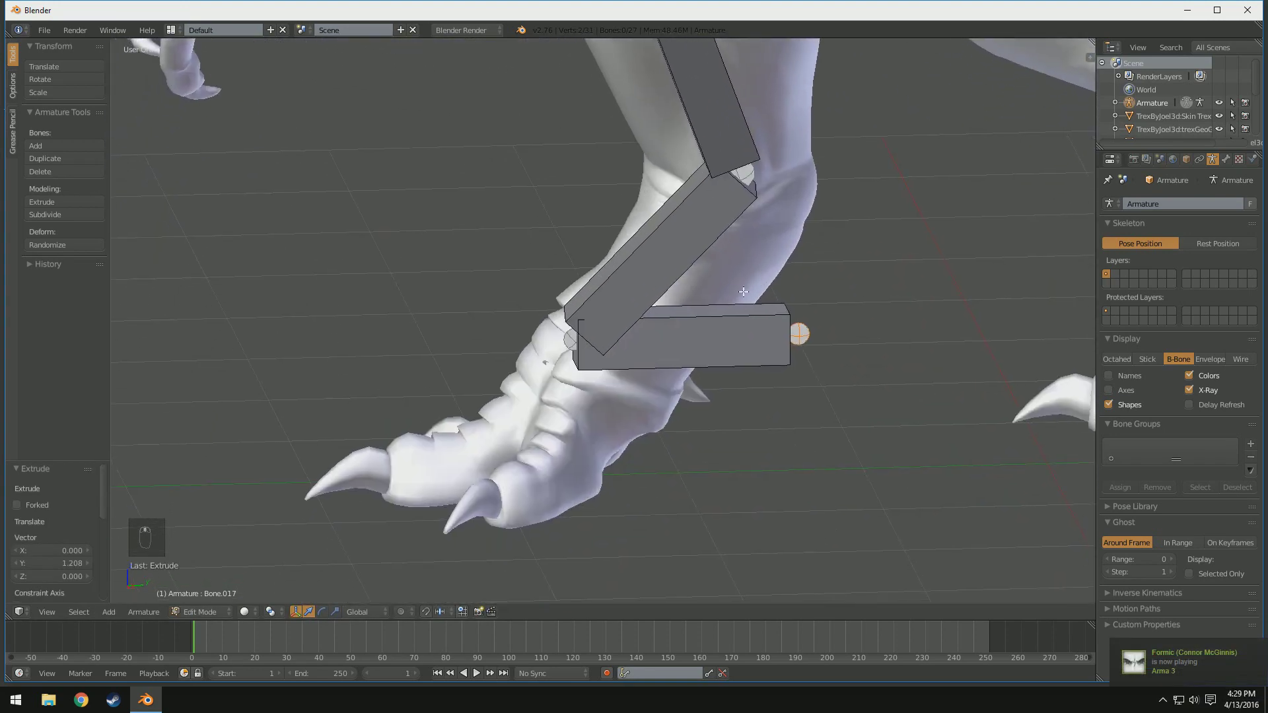
- In the side view, extrude two chains of two toe bones each from the forward leg's ankle joint into the foot
{"action": "middle_click_drag", "start_coordinate": [669, 343], "coordinate": [712, 328]}
{"action": "key", "text": "KP_3"}
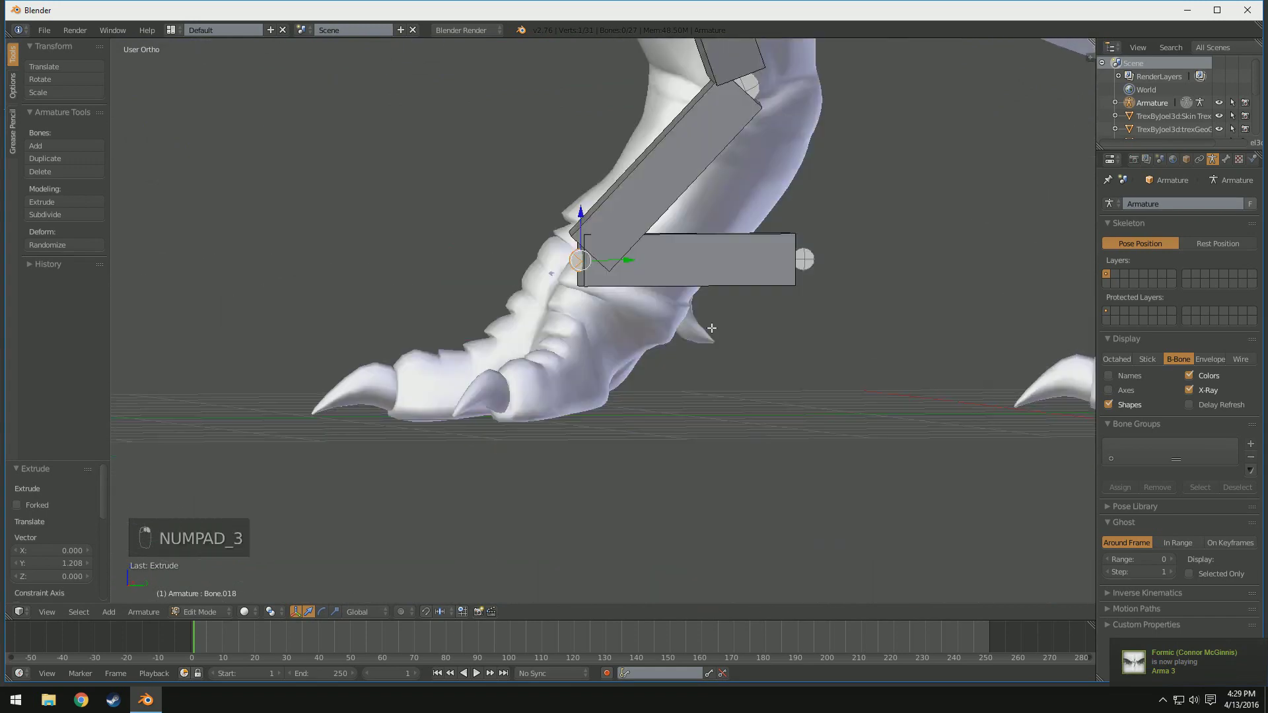
{"action": "scroll", "coordinate": [661, 285], "scroll_direction": "up", "scroll_amount": 2}
{"action": "key", "text": "r"}
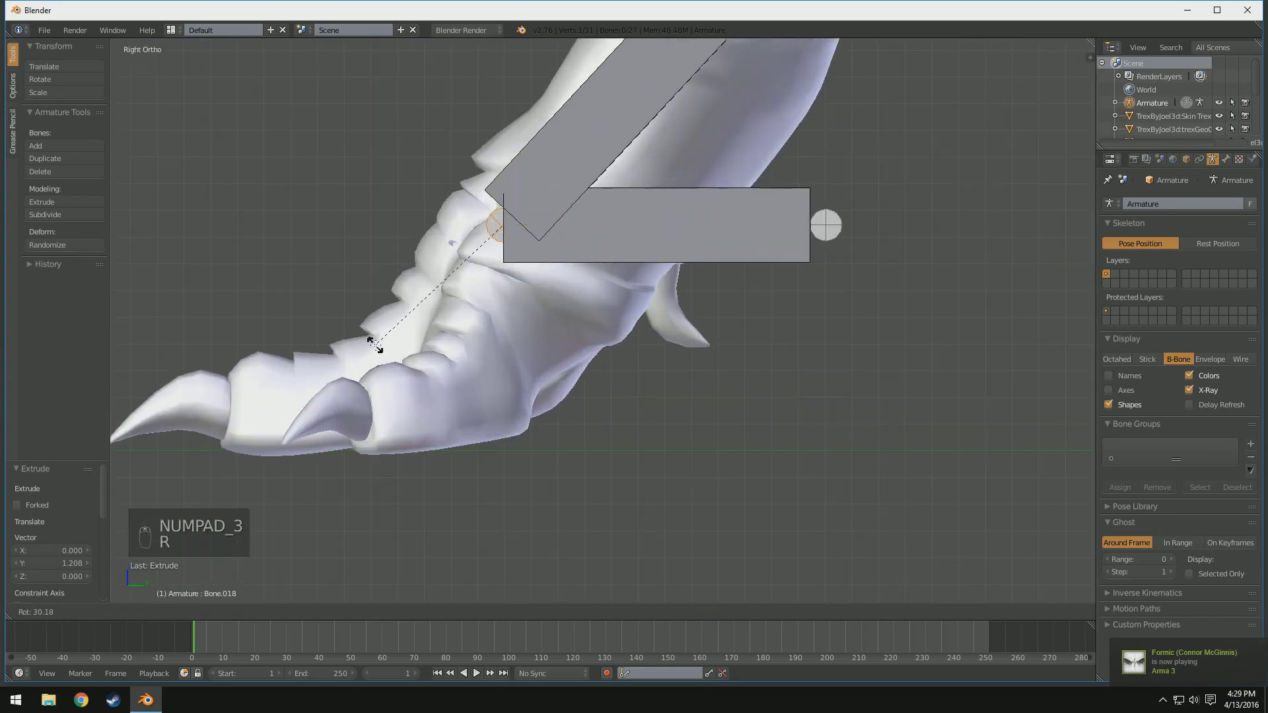
{"action": "left_click", "coordinate": [441, 317]}
{"action": "key", "text": "e"}
{"action": "left_click", "coordinate": [396, 357]}
{"action": "key", "text": "e"}
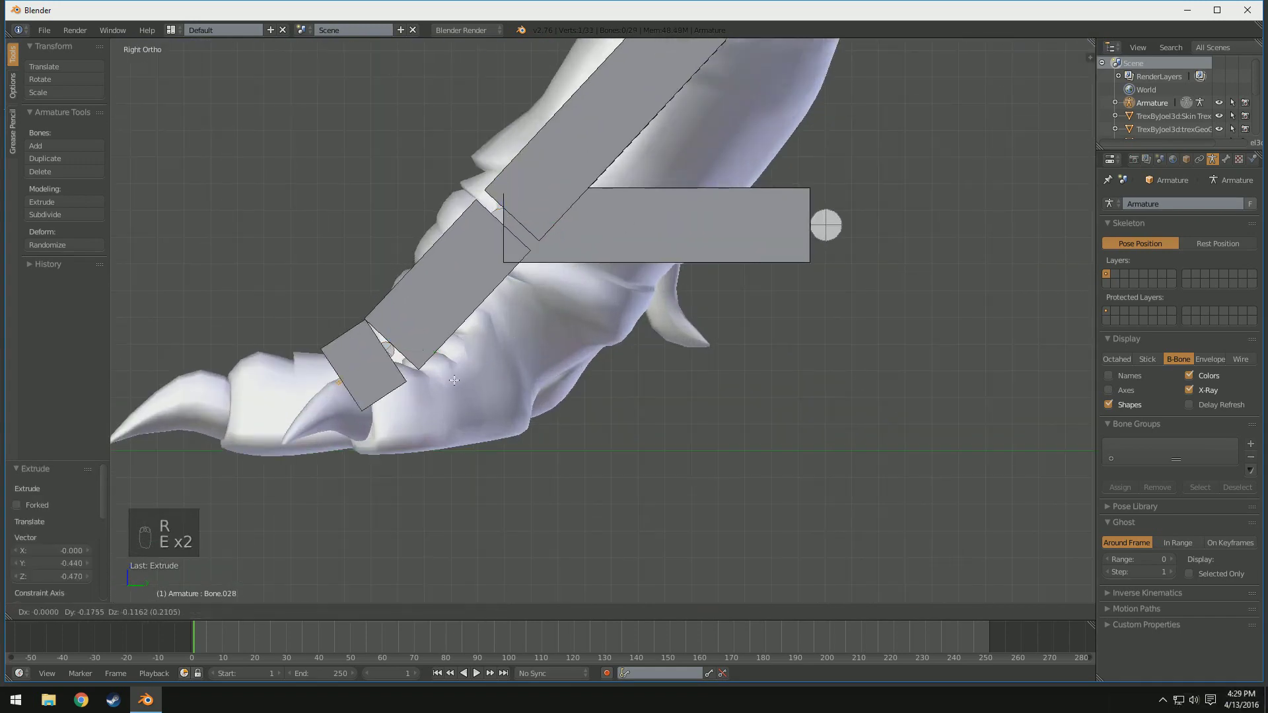
{"action": "left_click", "coordinate": [514, 251]}
{"action": "key", "text": "e"}
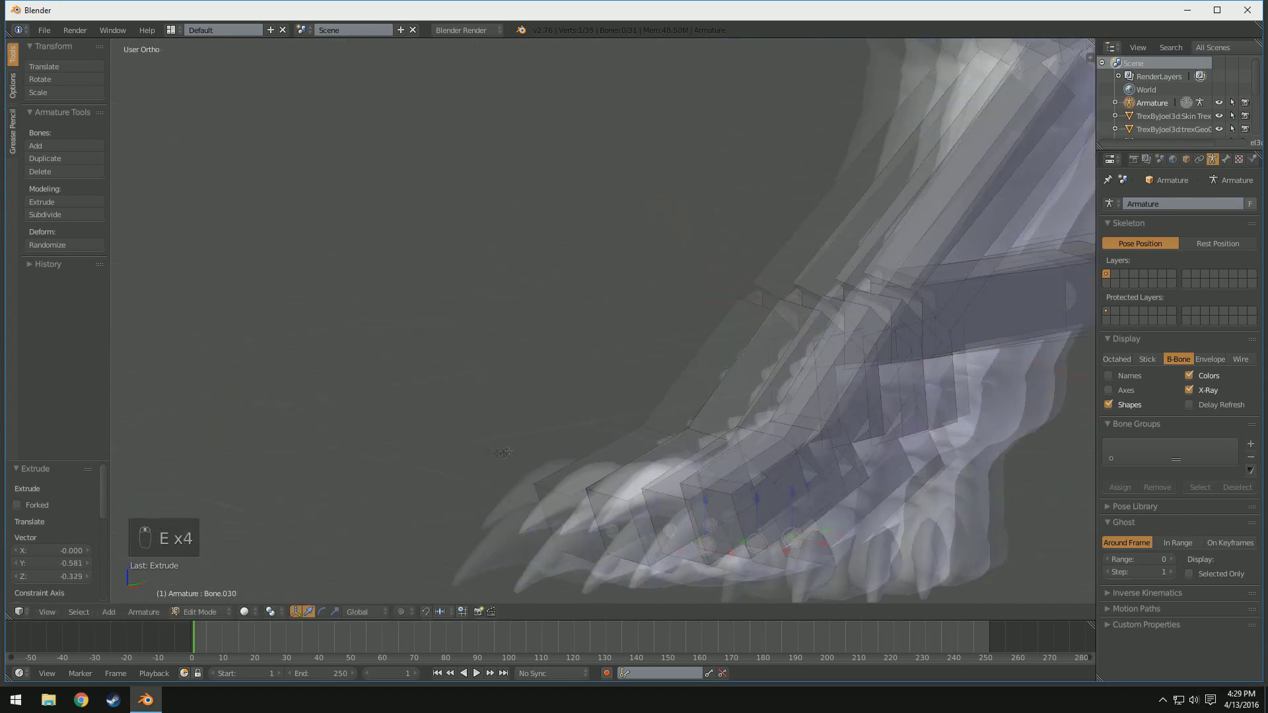
- In perspective view, move the forward foot's side-toe end joint along X, Y and Z into the toe
{"action": "key", "text": "KP_5"}
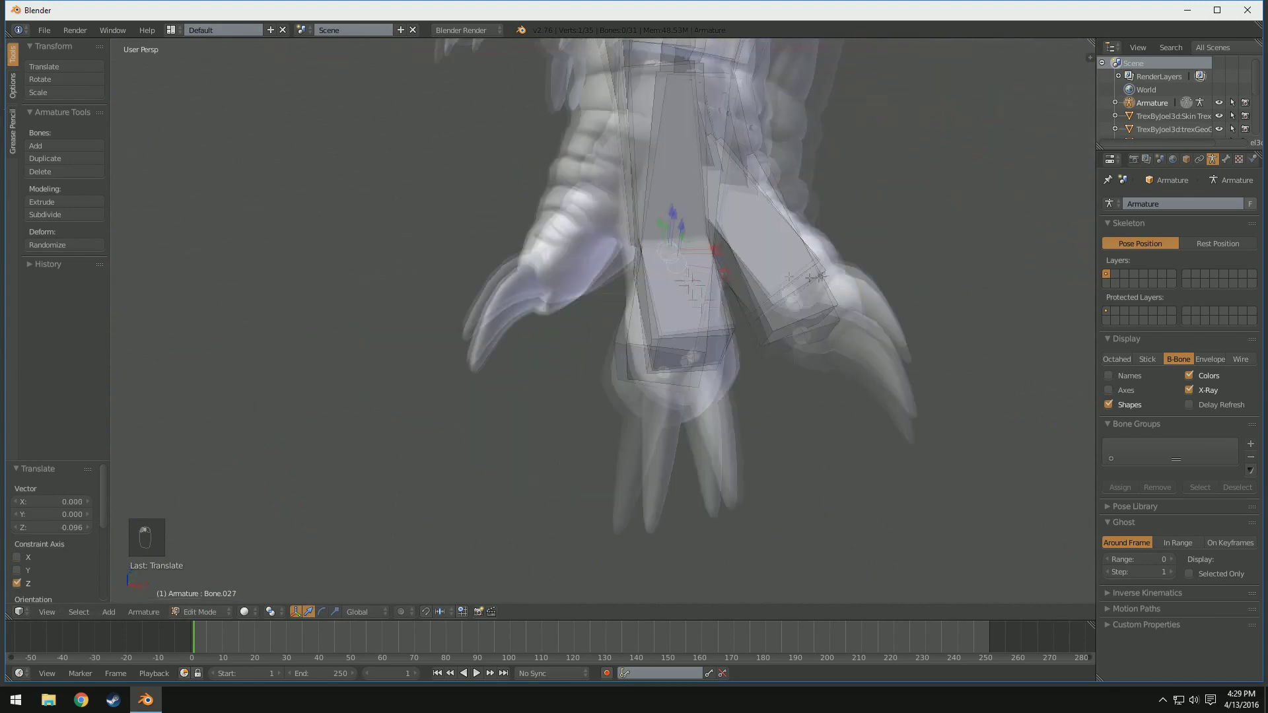
{"action": "left_click", "coordinate": [854, 355]}
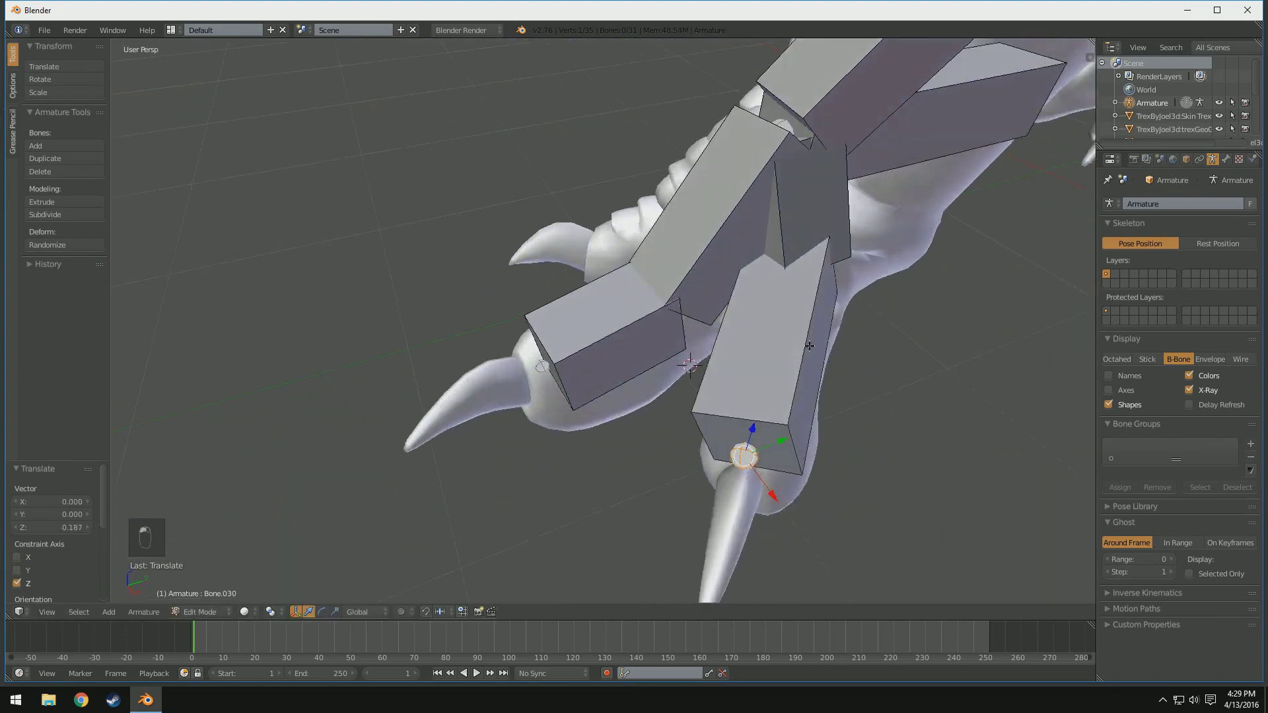
{"action": "key", "text": "ctrl+z"}
{"action": "left_click_drag", "start_coordinate": [611, 521], "coordinate": [609, 500]}
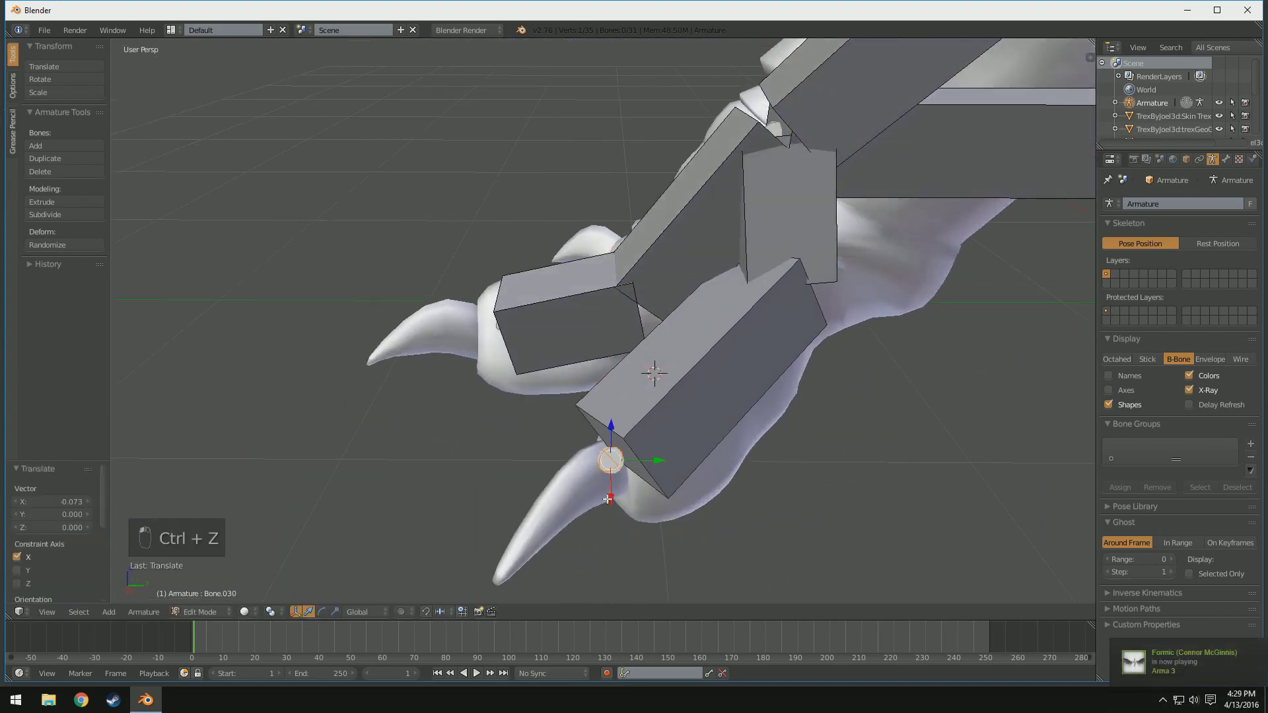
{"action": "left_click_drag", "start_coordinate": [648, 461], "coordinate": [662, 460]}
{"action": "left_click_drag", "start_coordinate": [627, 421], "coordinate": [628, 441]}
- Fine-tune the forward foot's side-toe middle joint along its axes to follow the toe
{"action": "middle_click_drag", "start_coordinate": [725, 319], "coordinate": [631, 308]}
{"action": "middle_click_drag", "start_coordinate": [690, 348], "coordinate": [645, 251]}
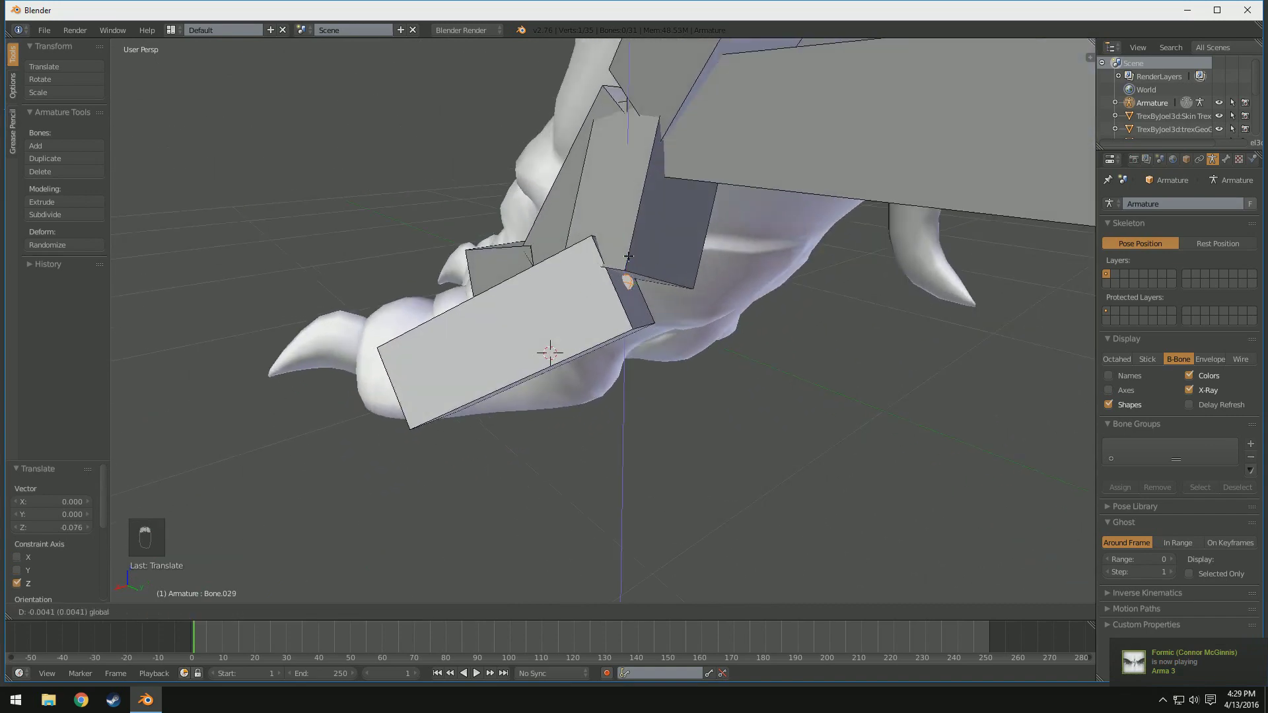
{"action": "middle_click_drag", "start_coordinate": [653, 304], "coordinate": [710, 311]}
{"action": "left_click_drag", "start_coordinate": [771, 323], "coordinate": [755, 321]}
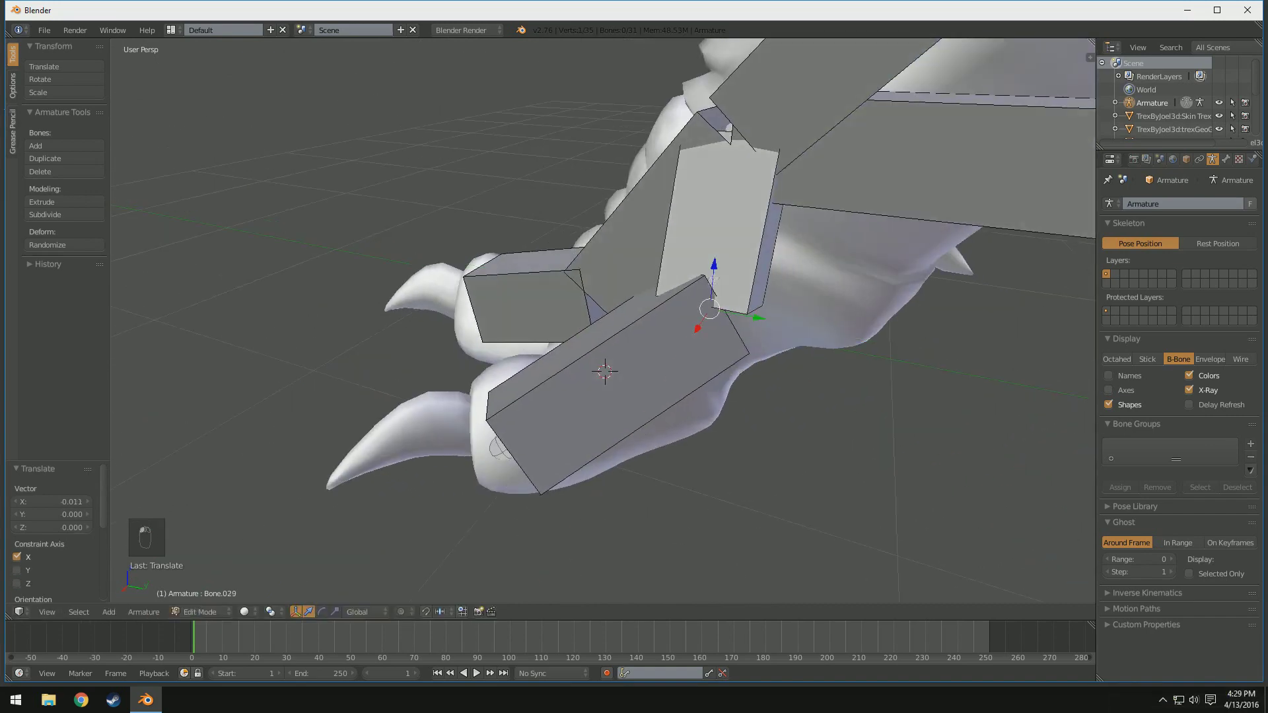
- Extrude a third chain of two toe bones from the forward leg's ankle joint toward the remaining toe
{"action": "middle_click_drag", "start_coordinate": [696, 326], "coordinate": [799, 370]}
{"action": "key", "text": "e"}
{"action": "left_click", "coordinate": [633, 219]}
{"action": "key", "text": "e"}
{"action": "left_click", "coordinate": [583, 266]}
- Lower the third toe's end joint about -0.52 along Z and adjust its joints to fit inside the toe
{"action": "middle_click_drag", "start_coordinate": [583, 265], "coordinate": [713, 205]}
{"action": "left_click_drag", "start_coordinate": [588, 146], "coordinate": [585, 258]}
{"action": "left_click_drag", "start_coordinate": [571, 295], "coordinate": [561, 288]}
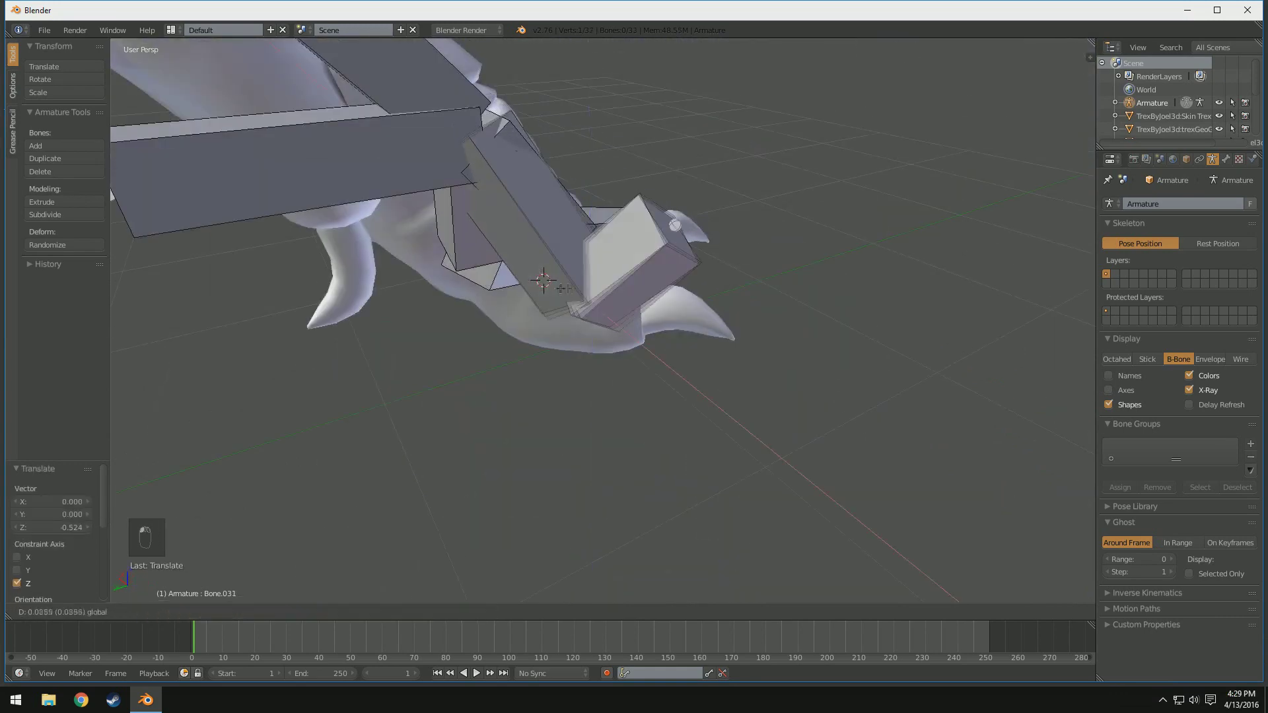
{"action": "left_click", "coordinate": [561, 289]}
{"action": "middle_click_drag", "start_coordinate": [561, 289], "coordinate": [705, 322]}
{"action": "key", "text": "ctrl+z"}
{"action": "key", "text": "g"}
{"action": "middle_click_drag", "start_coordinate": [638, 299], "coordinate": [681, 307]}
{"action": "left_click", "coordinate": [576, 284]}
{"action": "left_click_drag", "start_coordinate": [687, 311], "coordinate": [673, 308]}
- Extrude two bones from the rear leg's ankle joint into the middle toe and adjust the toe's end joint
{"action": "middle_click_drag", "start_coordinate": [674, 308], "coordinate": [370, 241]}
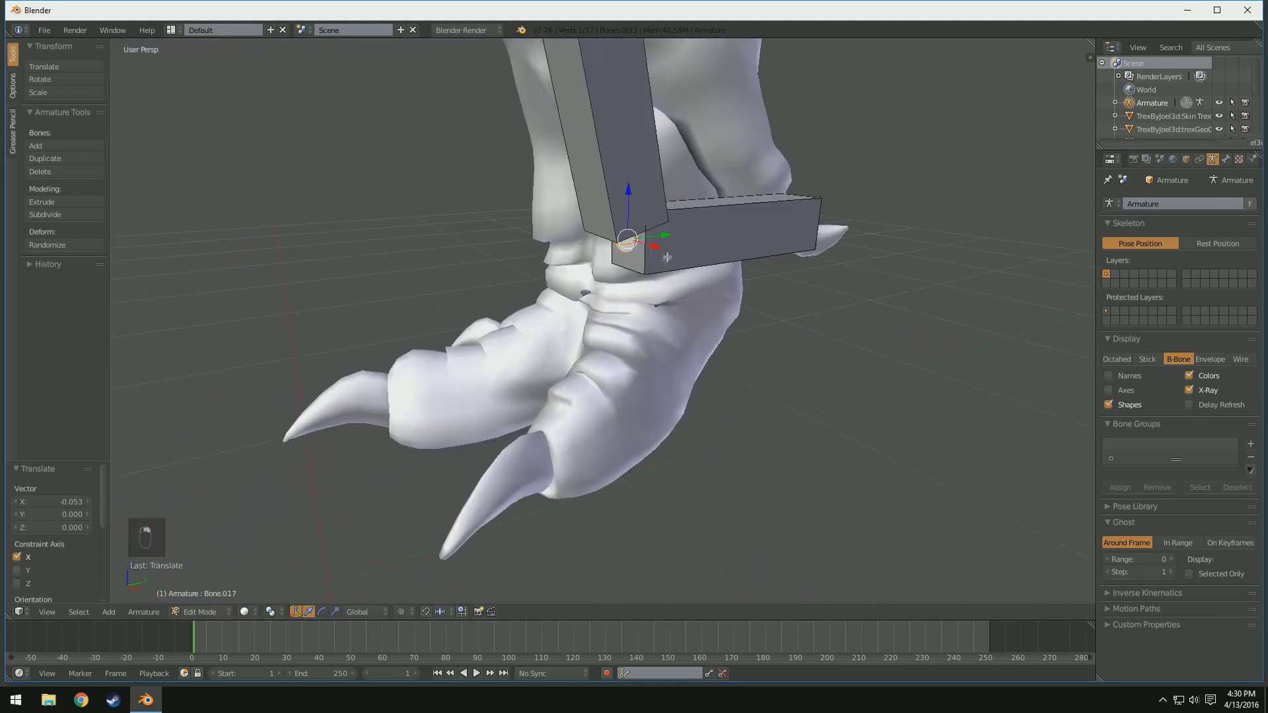
{"action": "key", "text": "e"}
{"action": "left_click", "coordinate": [553, 335]}
{"action": "key", "text": "e"}
{"action": "left_click", "coordinate": [394, 404]}
{"action": "middle_click_drag", "start_coordinate": [394, 404], "coordinate": [518, 422]}
{"action": "left_click_drag", "start_coordinate": [505, 473], "coordinate": [535, 464]}
{"action": "middle_click_drag", "start_coordinate": [535, 464], "coordinate": [535, 423]}
{"action": "right_click", "coordinate": [486, 296]}
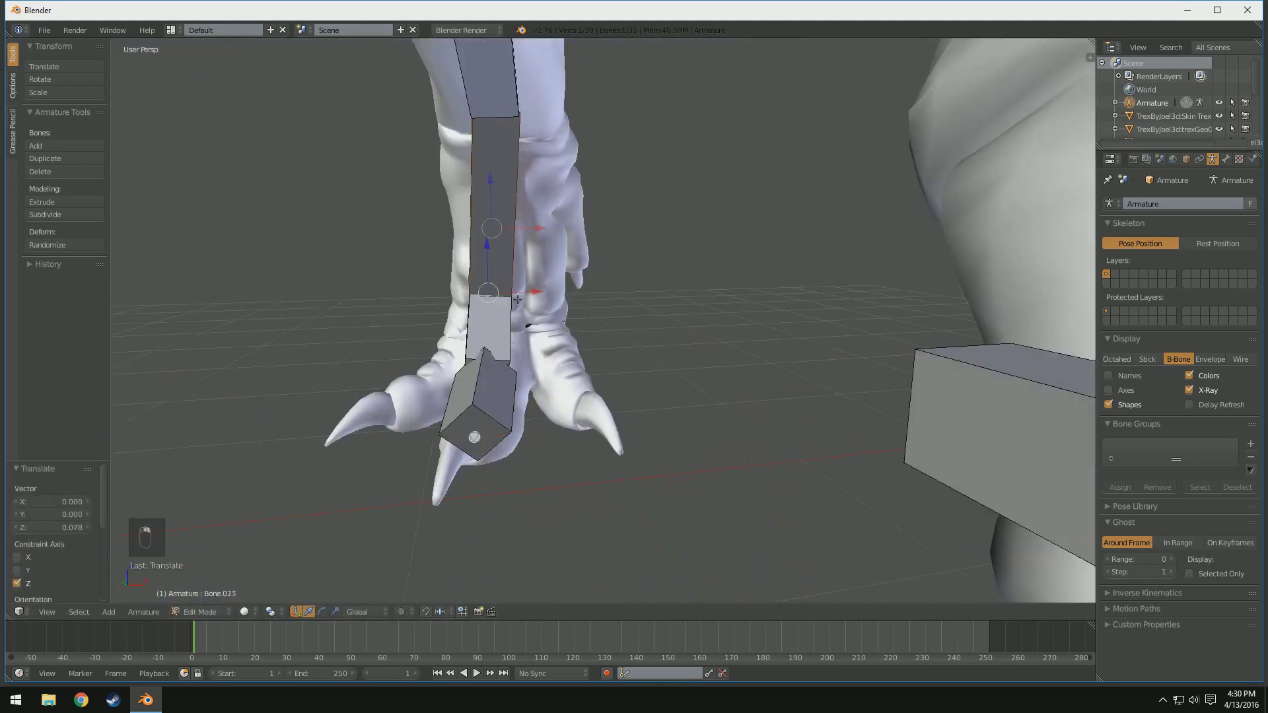
{"action": "middle_click_drag", "start_coordinate": [486, 296], "coordinate": [429, 356]}
{"action": "key", "text": "e"}
{"action": "left_click", "coordinate": [615, 226]}
{"action": "key", "text": "e"}
{"action": "left_click", "coordinate": [685, 390]}
{"action": "key", "text": "ctrl+z"}
{"action": "key", "text": "ctrl+z"}
{"action": "key", "text": "ctrl+z"}
- Extrude a chain of two bones from the rear leg's ankle joint toward one of the side toes
{"action": "middle_click_drag", "start_coordinate": [776, 516], "coordinate": [779, 455]}
{"action": "key", "text": "e"}
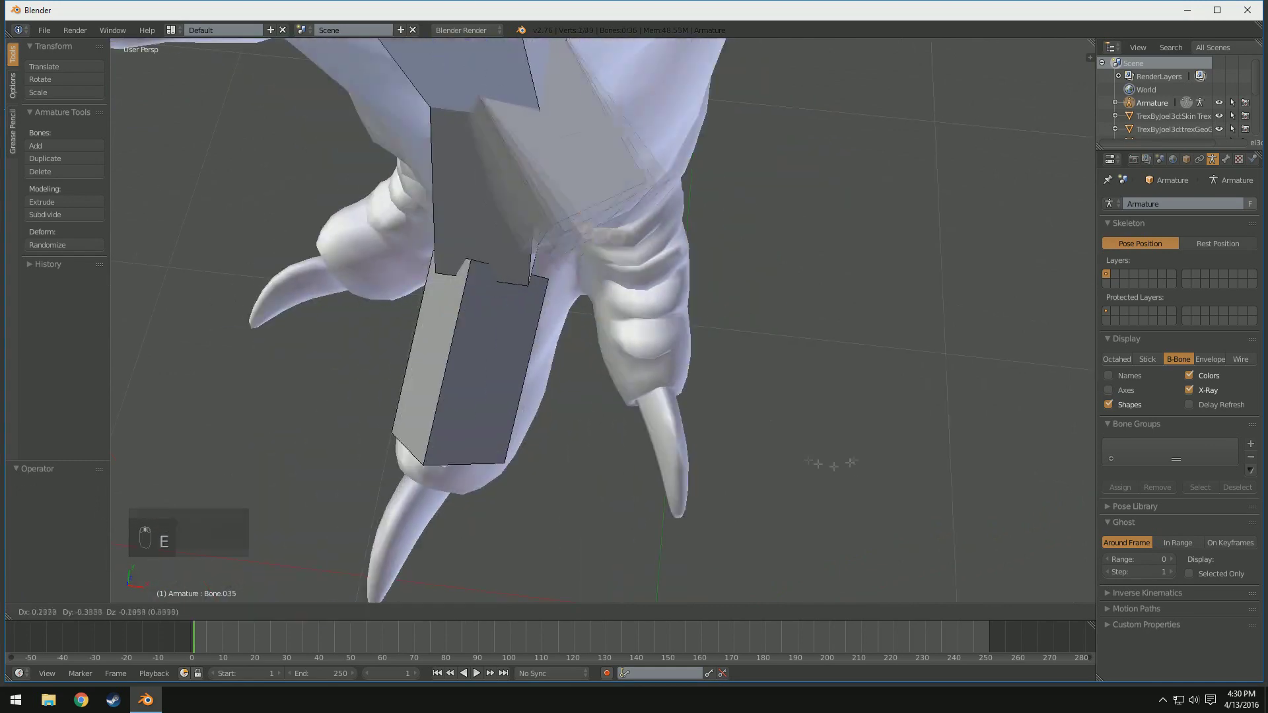
{"action": "left_click", "coordinate": [825, 463]}
{"action": "key", "text": "e"}
{"action": "left_click", "coordinate": [845, 562]}
{"action": "middle_click_drag", "start_coordinate": [846, 562], "coordinate": [786, 581]}
- Extrude another chain of two bones from the rear leg's ankle joint toward the remaining side toe
{"action": "middle_click_drag", "start_coordinate": [728, 70], "coordinate": [634, 126]}
{"action": "key", "text": "e"}
{"action": "left_click", "coordinate": [593, 155]}
{"action": "key", "text": "e"}
{"action": "left_click", "coordinate": [543, 264]}
- Move the last-extruded toe's end joint into the toe and shift its middle joint about 0.22 along X
{"action": "middle_click_drag", "start_coordinate": [543, 265], "coordinate": [648, 212]}
{"action": "left_click_drag", "start_coordinate": [530, 338], "coordinate": [497, 386]}
{"action": "right_click", "coordinate": [348, 226]}
{"action": "right_click", "coordinate": [449, 277]}
{"action": "left_click_drag", "start_coordinate": [449, 232], "coordinate": [373, 364]}
- Lower the rear foot's other side-toe end joint along Z and shift it sideways into the toe
{"action": "middle_click_drag", "start_coordinate": [374, 364], "coordinate": [612, 324]}
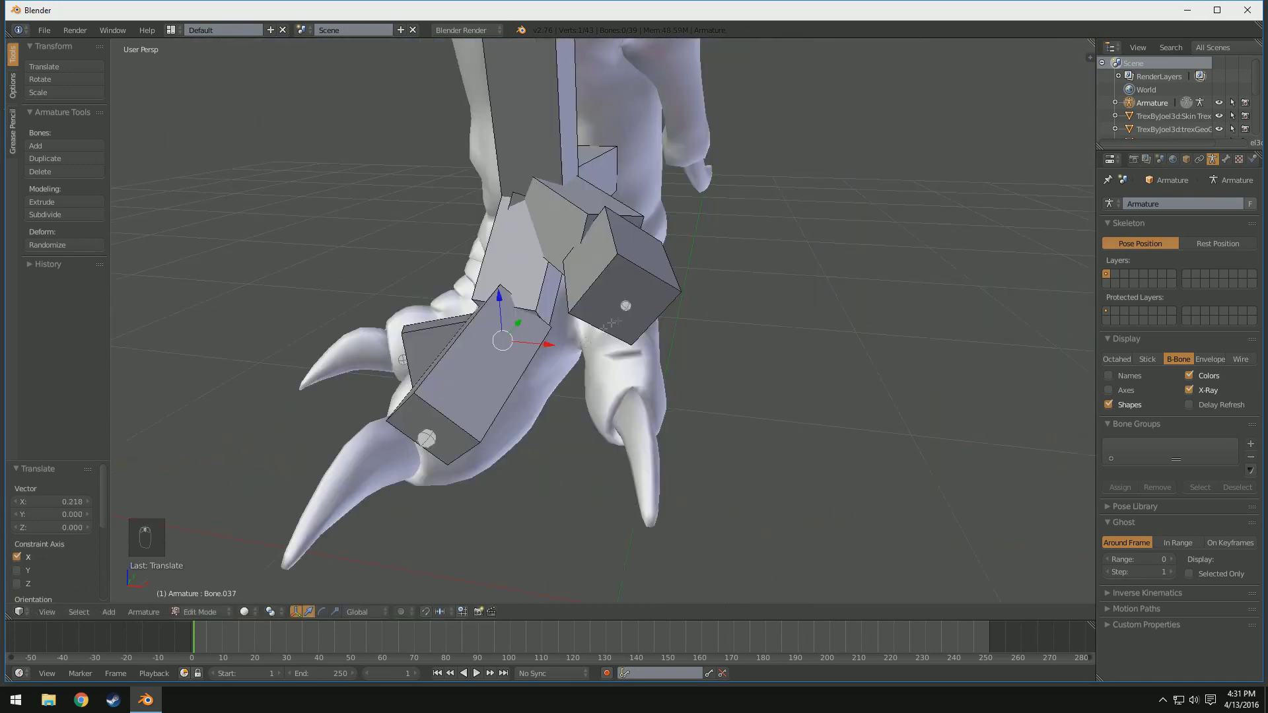
{"action": "right_click", "coordinate": [626, 305]}
{"action": "left_click_drag", "start_coordinate": [623, 264], "coordinate": [623, 375]}
{"action": "middle_click_drag", "start_coordinate": [623, 375], "coordinate": [436, 386]}
{"action": "left_click_drag", "start_coordinate": [693, 414], "coordinate": [650, 414]}
{"action": "middle_click_drag", "start_coordinate": [650, 414], "coordinate": [575, 463]}
- Lower that side toe's middle joint along Z and adjust it along X to line up with the foot
{"action": "right_click", "coordinate": [659, 291]}
{"action": "left_click_drag", "start_coordinate": [658, 248], "coordinate": [656, 348]}
{"action": "left_click_drag", "start_coordinate": [718, 428], "coordinate": [720, 396]}
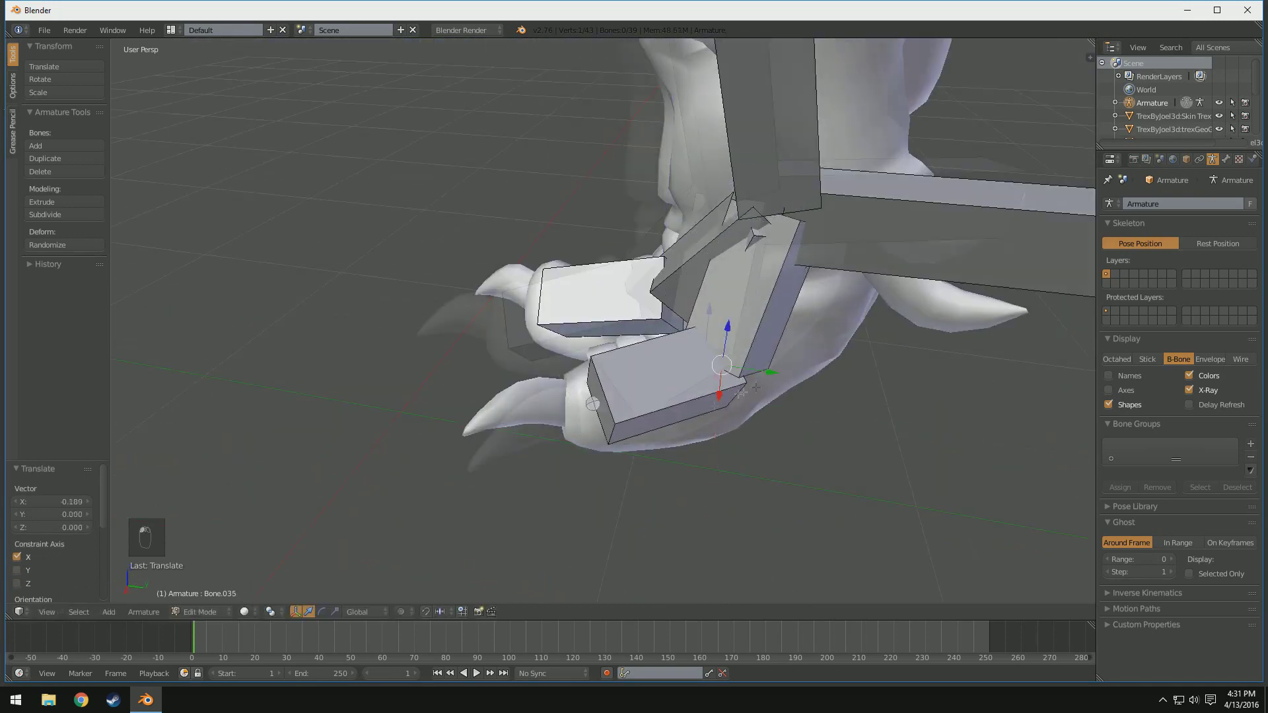
{"action": "middle_click_drag", "start_coordinate": [756, 388], "coordinate": [803, 403]}
{"action": "left_click_drag", "start_coordinate": [729, 394], "coordinate": [733, 409]}
- Move the middle joint of the rear foot's last-extruded side toe about 0.12 along Y
{"action": "middle_click_drag", "start_coordinate": [734, 409], "coordinate": [984, 413]}
{"action": "right_click", "coordinate": [552, 452]}
{"action": "key", "text": "w"}
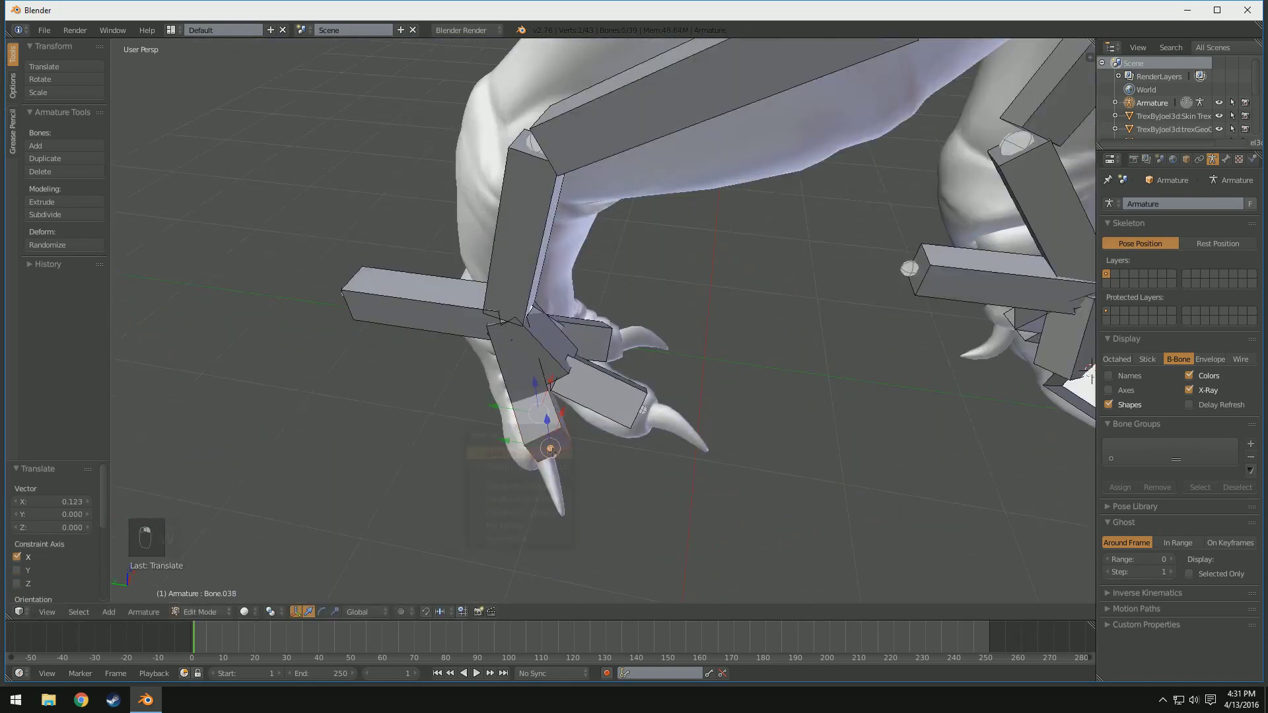
{"action": "right_click", "coordinate": [534, 399]}
{"action": "left_click_drag", "start_coordinate": [490, 391], "coordinate": [477, 390]}
{"action": "middle_click_drag", "start_coordinate": [477, 390], "coordinate": [903, 350]}
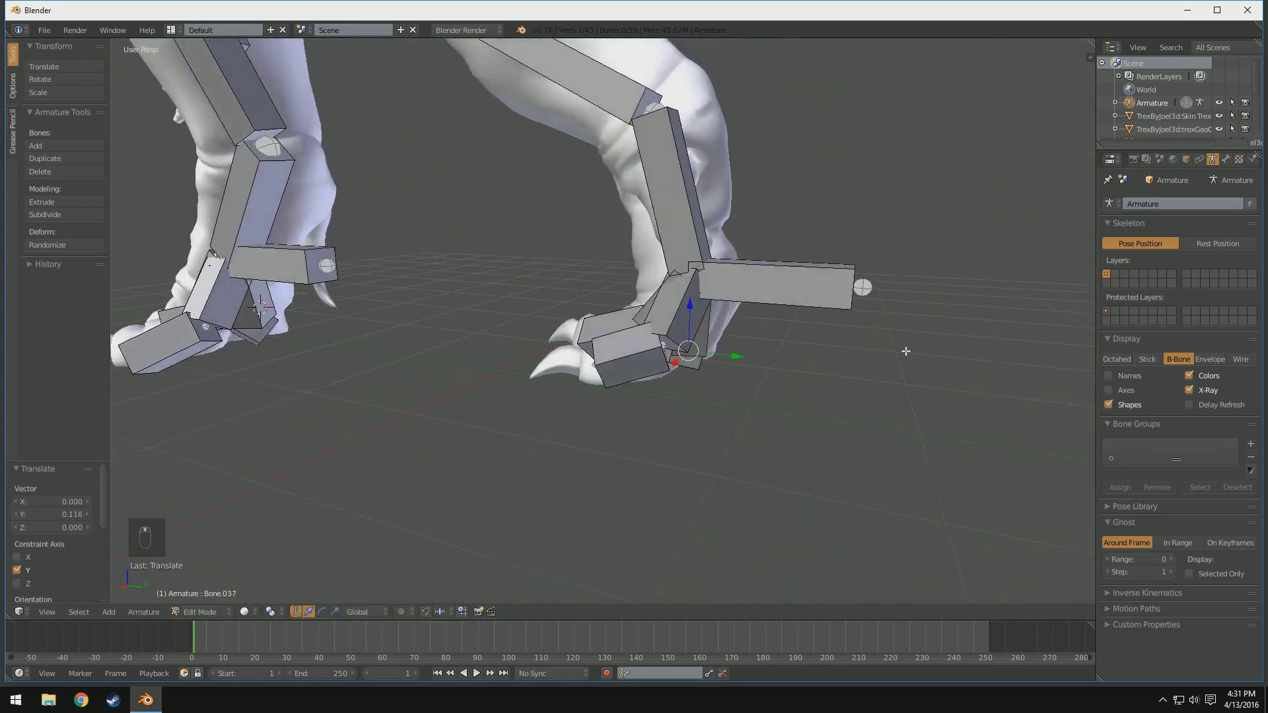
{"action": "scroll", "coordinate": [638, 275], "scroll_direction": "down", "scroll_amount": 7}
{"action": "middle_click_drag", "start_coordinate": [638, 274], "coordinate": [733, 326]}
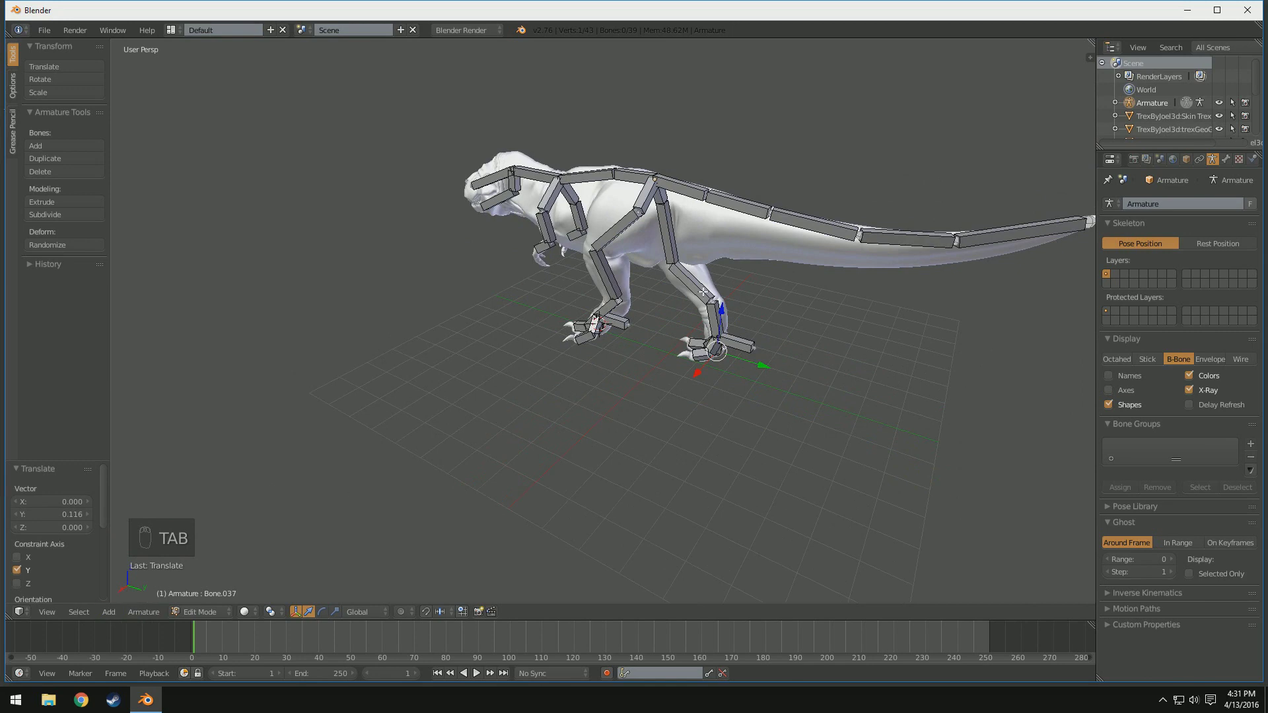
{"action": "key", "text": "Tab"}
{"action": "left_click", "coordinate": [138, 611]}
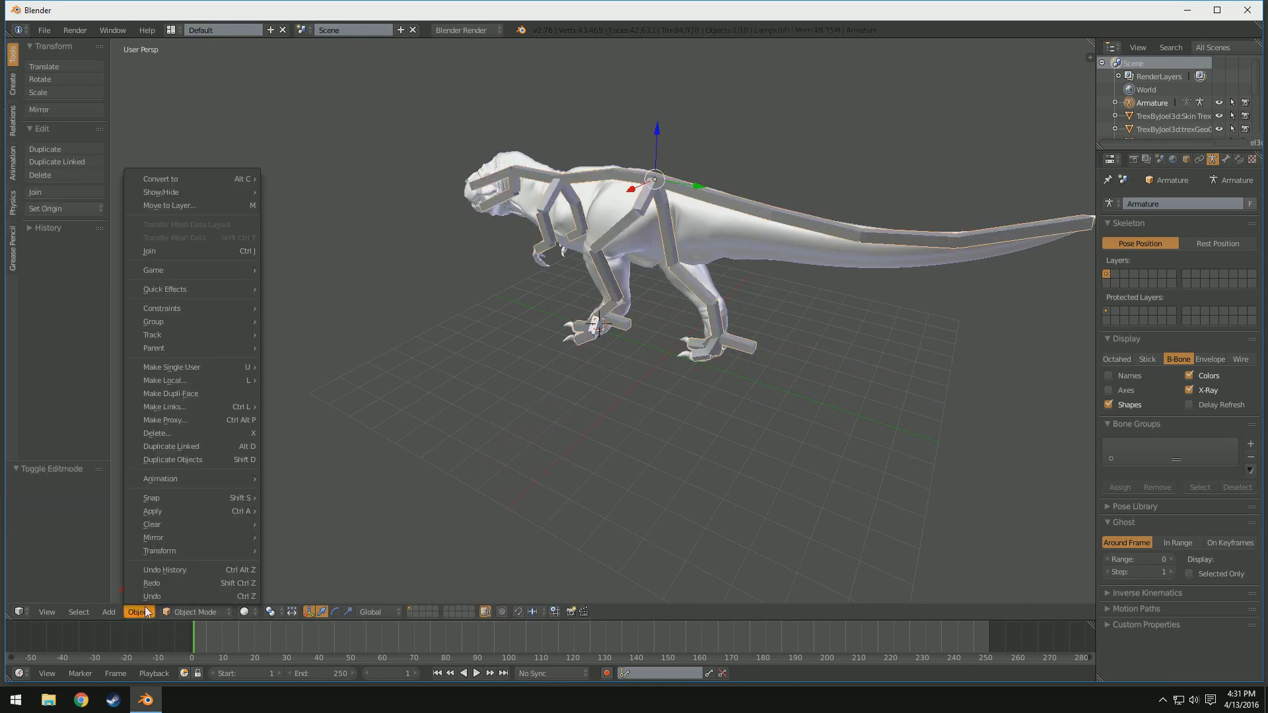
{"action": "key", "text": "Tab"}
- Select all of the armature's bones and switch it to Pose Mode with every bone selected
{"action": "key", "text": "a"}
{"action": "key", "text": "a"}
{"action": "key", "text": "a"}
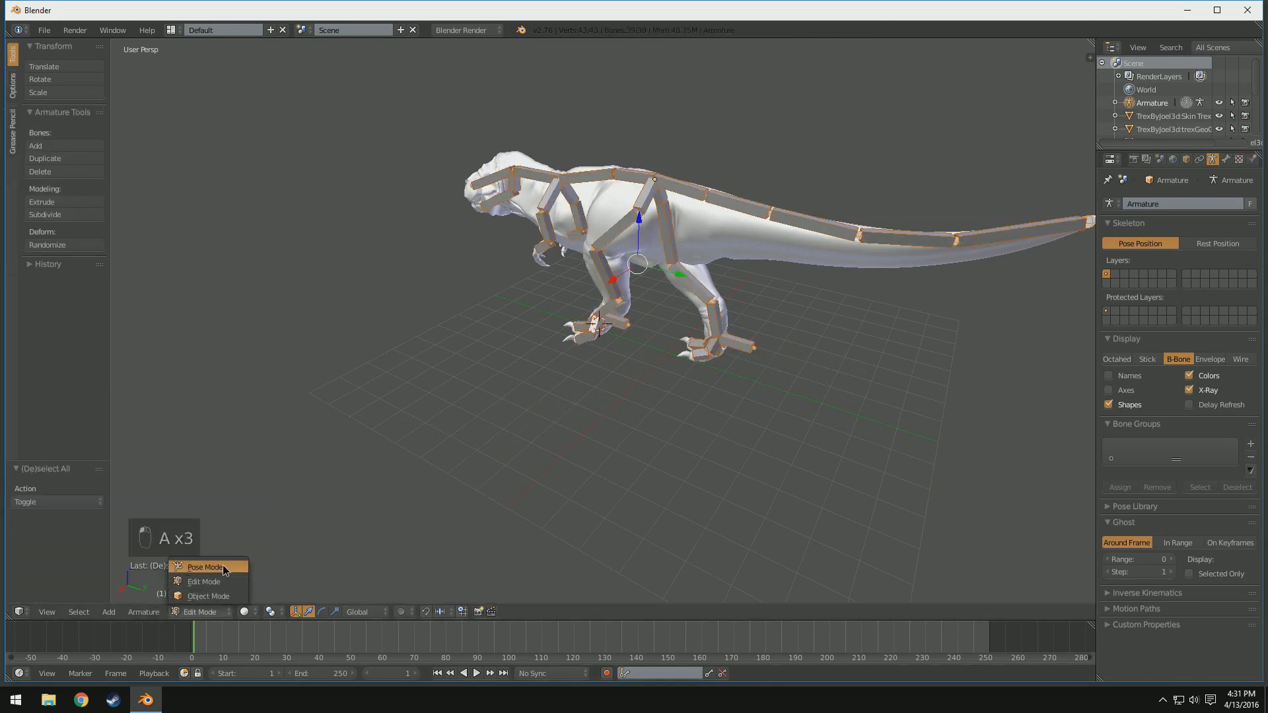
{"action": "left_click", "coordinate": [206, 568]}
{"action": "middle_click_drag", "start_coordinate": [725, 180], "coordinate": [675, 329]}
{"action": "key", "text": "a"}
{"action": "key", "text": "a"}
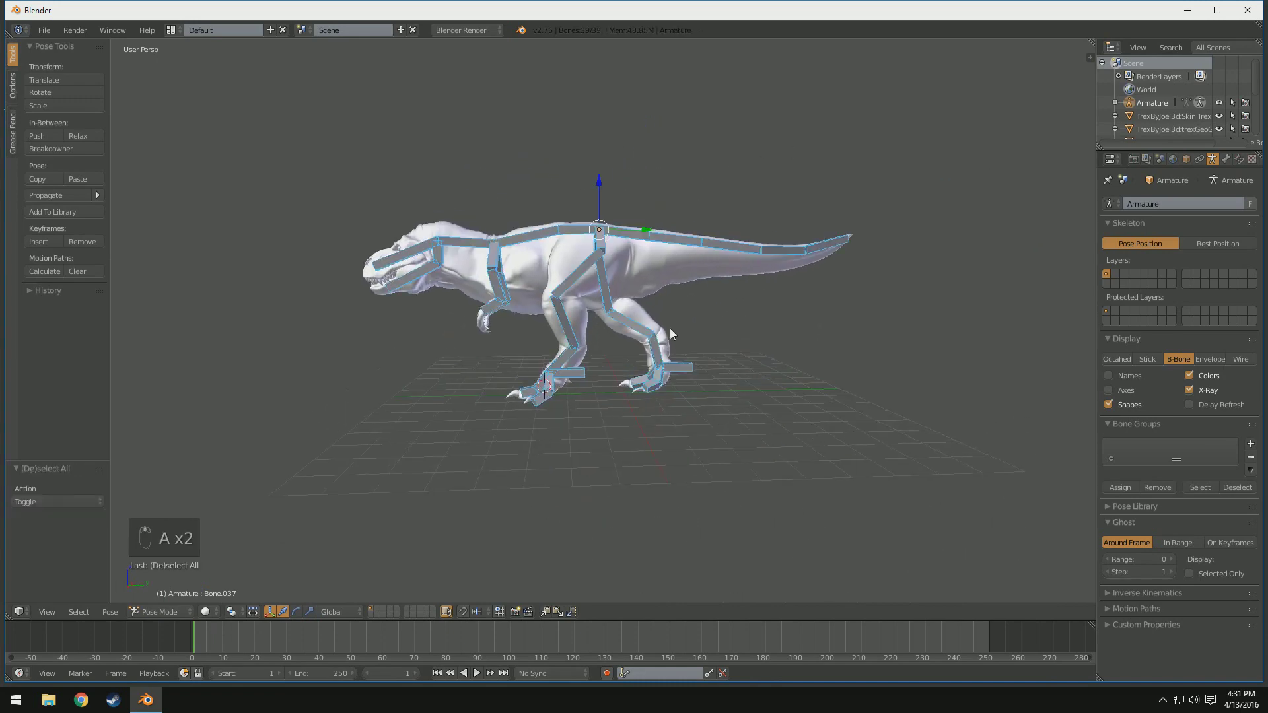
- Thin the display of all selected bones with Scale BBone, using a factor of about -0.339
{"action": "left_click", "coordinate": [117, 613]}
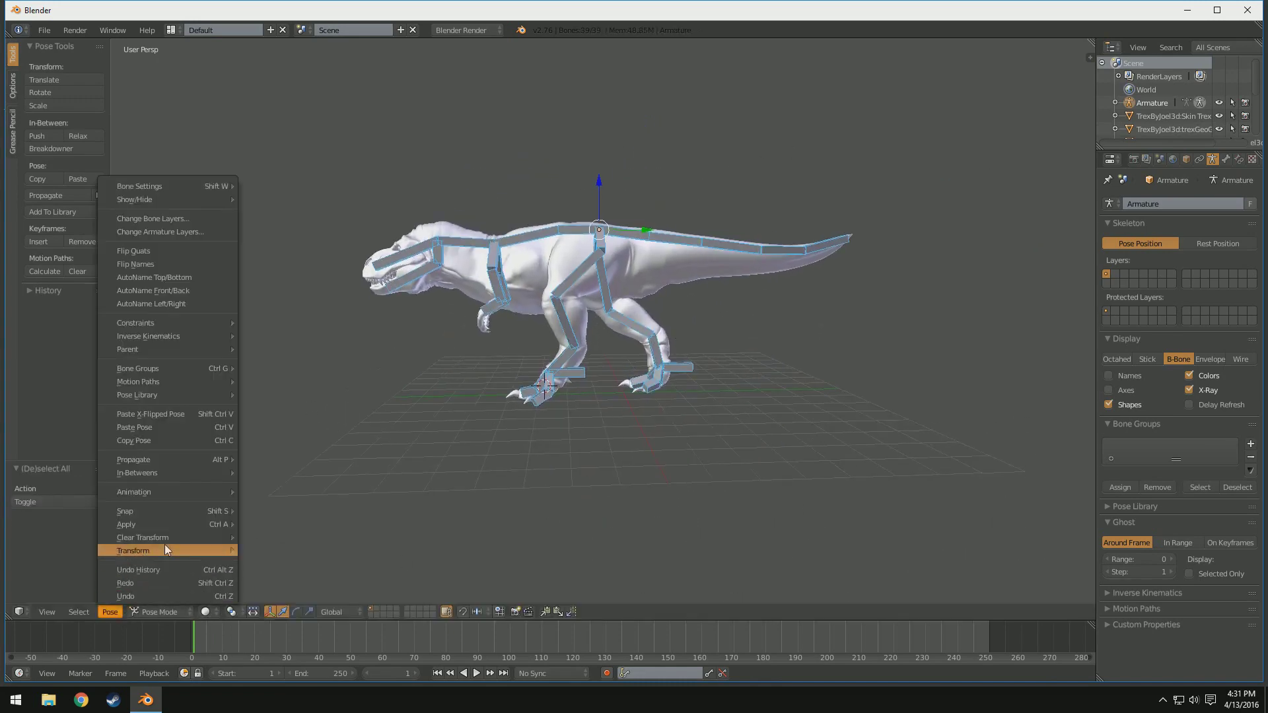
{"action": "mouse_move", "coordinate": [165, 549]}
{"action": "left_click", "coordinate": [269, 552]}
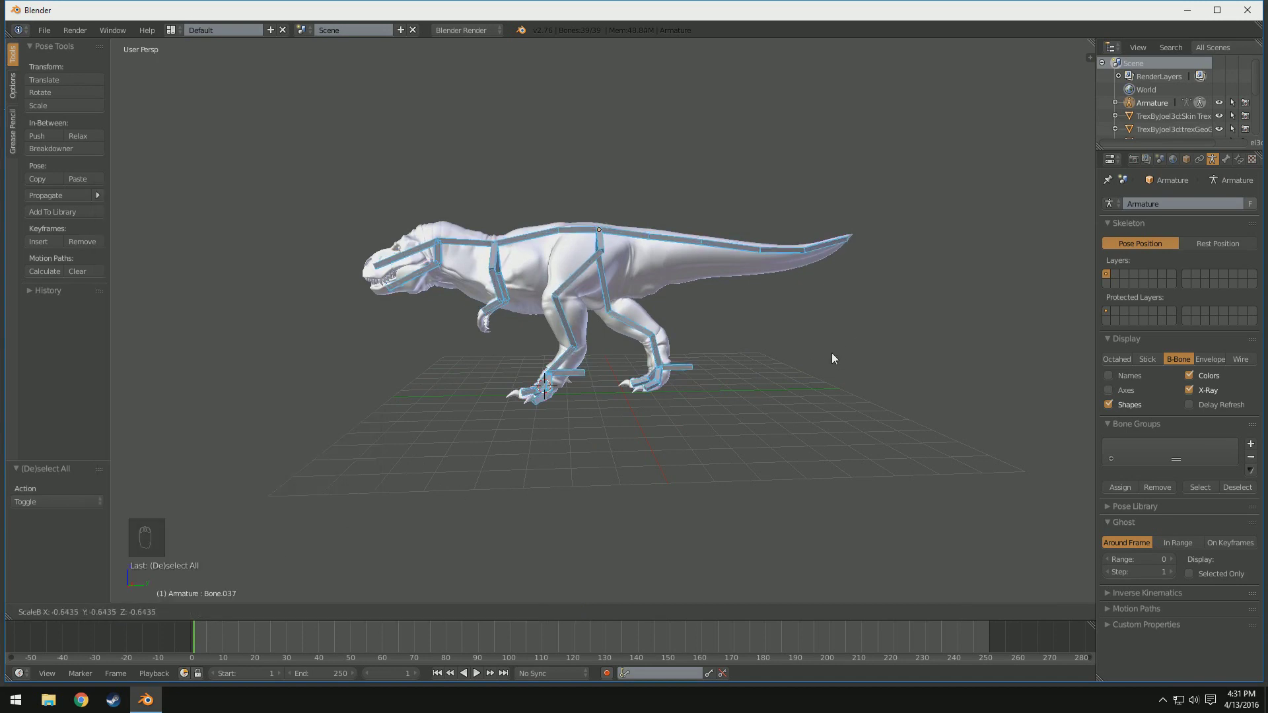
{"action": "left_click", "coordinate": [711, 352]}
{"action": "middle_click_drag", "start_coordinate": [710, 351], "coordinate": [580, 468]}
{"action": "left_click", "coordinate": [101, 612]}
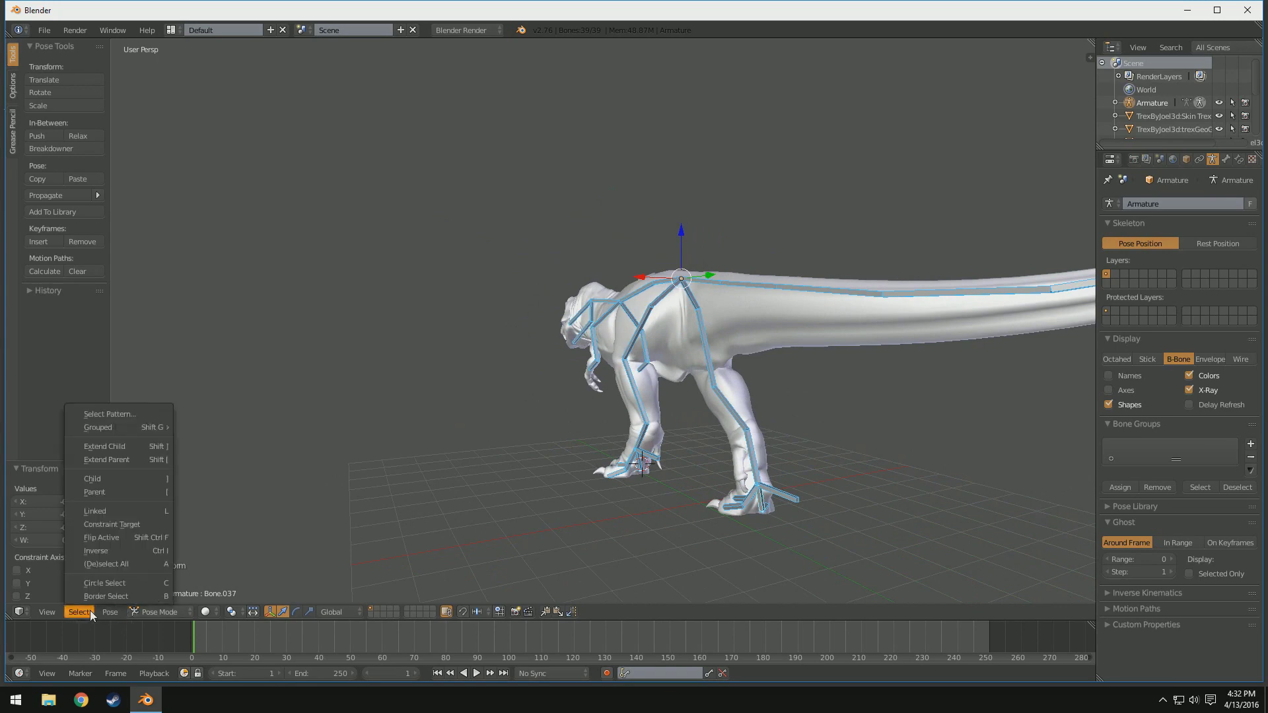
{"action": "mouse_move", "coordinate": [147, 549]}
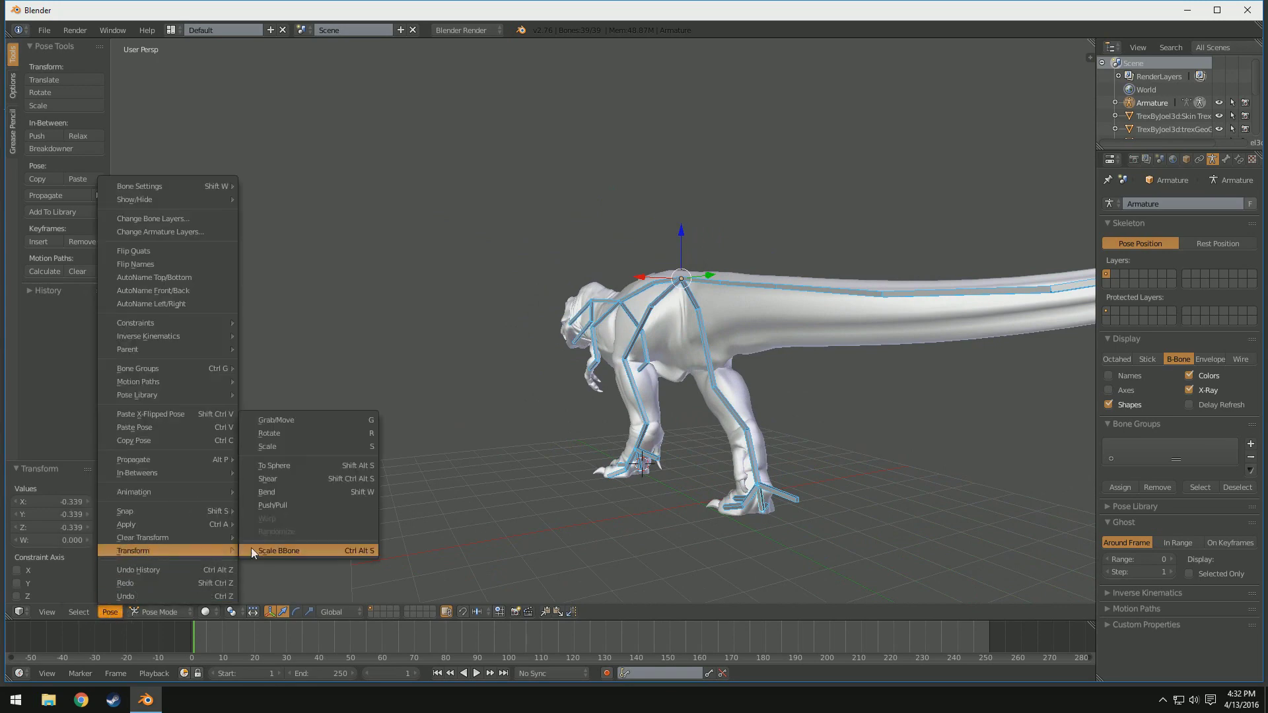
- Select the front foot's side-toe end bone, switch to Edit Mode and raise the toe's end joint along Z
{"action": "middle_click_drag", "start_coordinate": [932, 396], "coordinate": [966, 430]}
{"action": "middle_click_drag", "start_coordinate": [855, 330], "coordinate": [819, 252], "text": "shift"}
{"action": "scroll", "coordinate": [657, 422], "scroll_direction": "up", "scroll_amount": 5}
{"action": "middle_click_drag", "start_coordinate": [656, 421], "coordinate": [754, 382]}
{"action": "scroll", "coordinate": [769, 380], "scroll_direction": "up", "scroll_amount": 3}
{"action": "scroll", "coordinate": [769, 380], "scroll_direction": "down", "scroll_amount": 6}
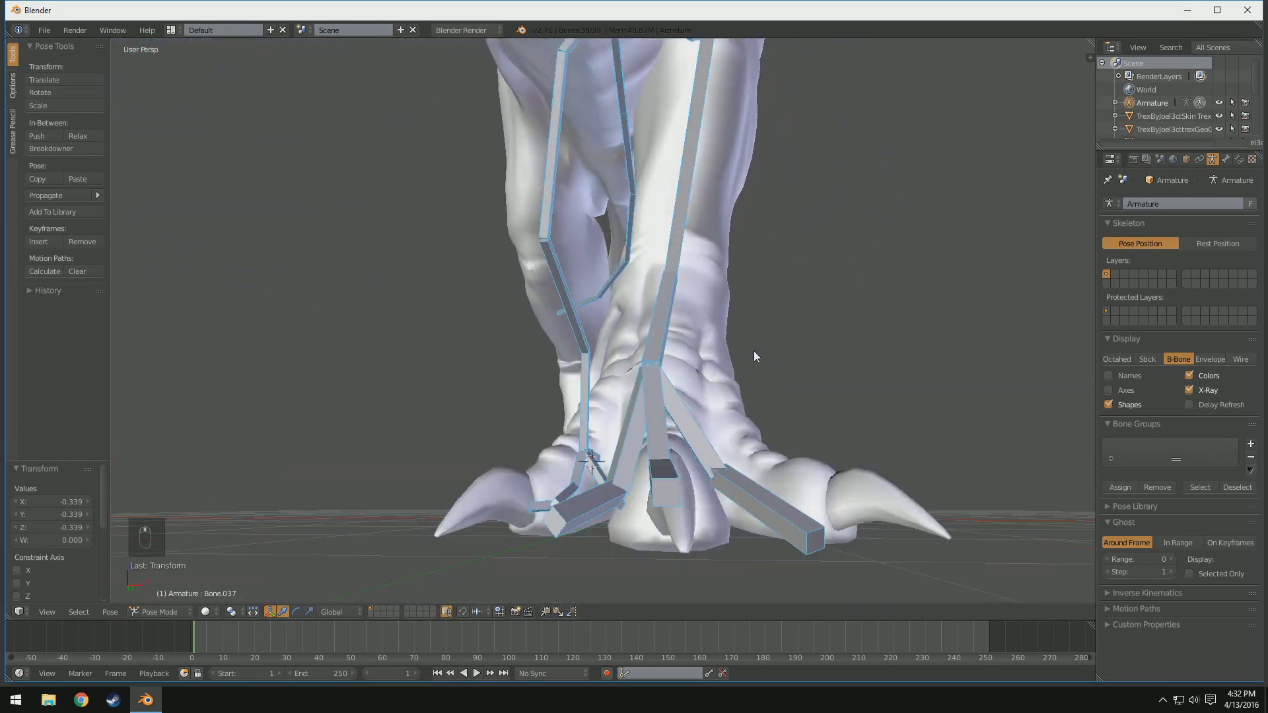
{"action": "right_click", "coordinate": [726, 453]}
{"action": "scroll", "coordinate": [727, 489], "scroll_direction": "up", "scroll_amount": 2}
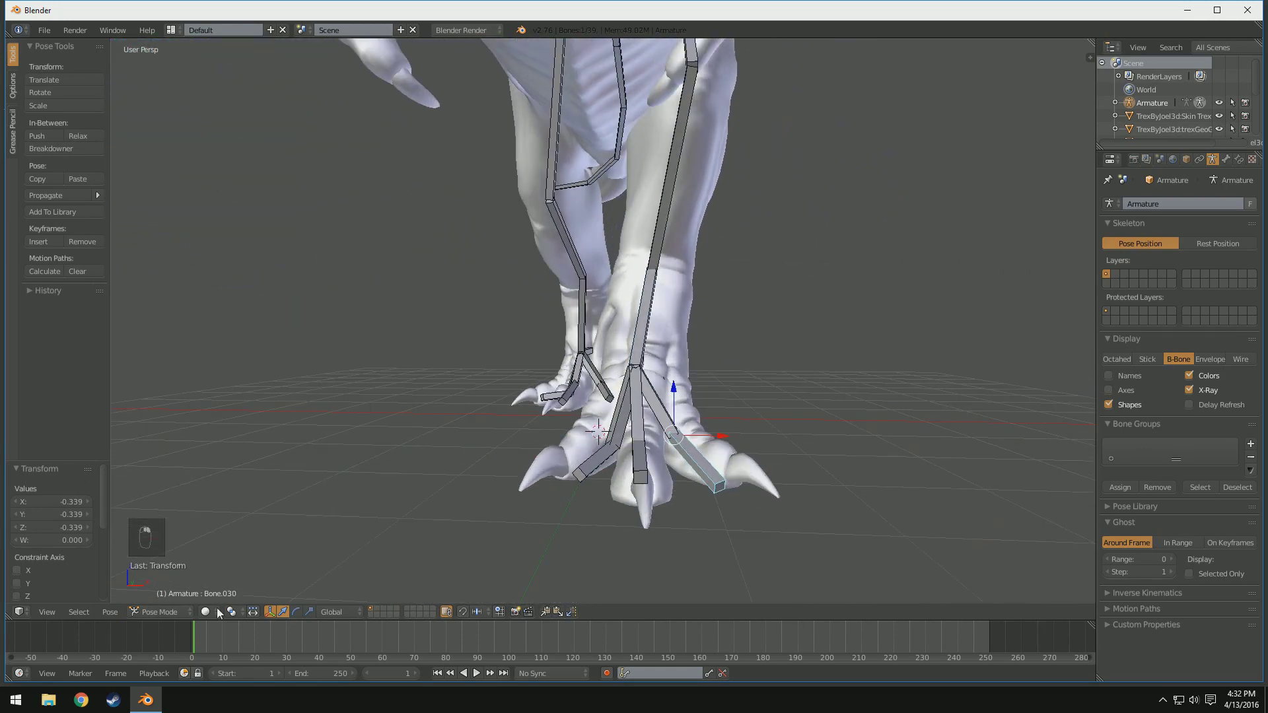
{"action": "left_click", "coordinate": [159, 582]}
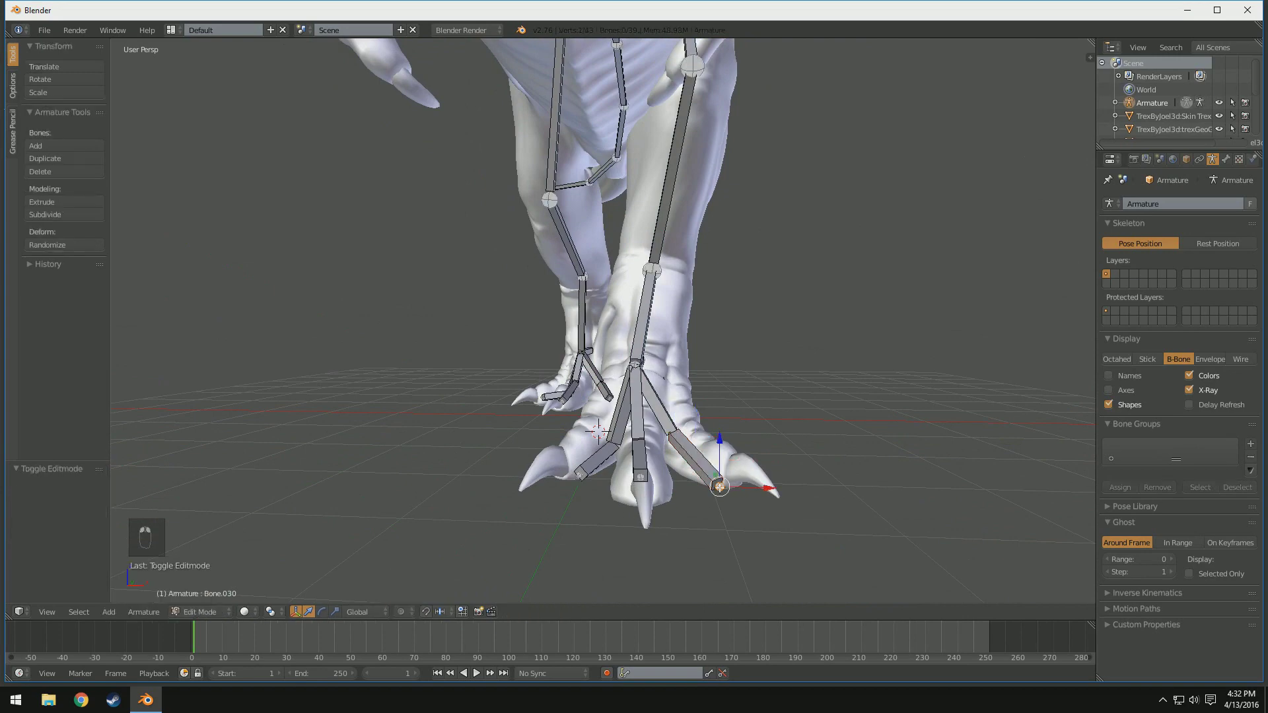
{"action": "left_click_drag", "start_coordinate": [721, 452], "coordinate": [723, 433]}
- Select the rear foot's side-toe joint and move it about 0.083 upward along Z
{"action": "middle_click_drag", "start_coordinate": [723, 433], "coordinate": [632, 410]}
{"action": "right_click", "coordinate": [462, 377]}
{"action": "middle_click_drag", "start_coordinate": [462, 377], "coordinate": [491, 426]}
{"action": "key", "text": "g"}
{"action": "key", "text": "z"}
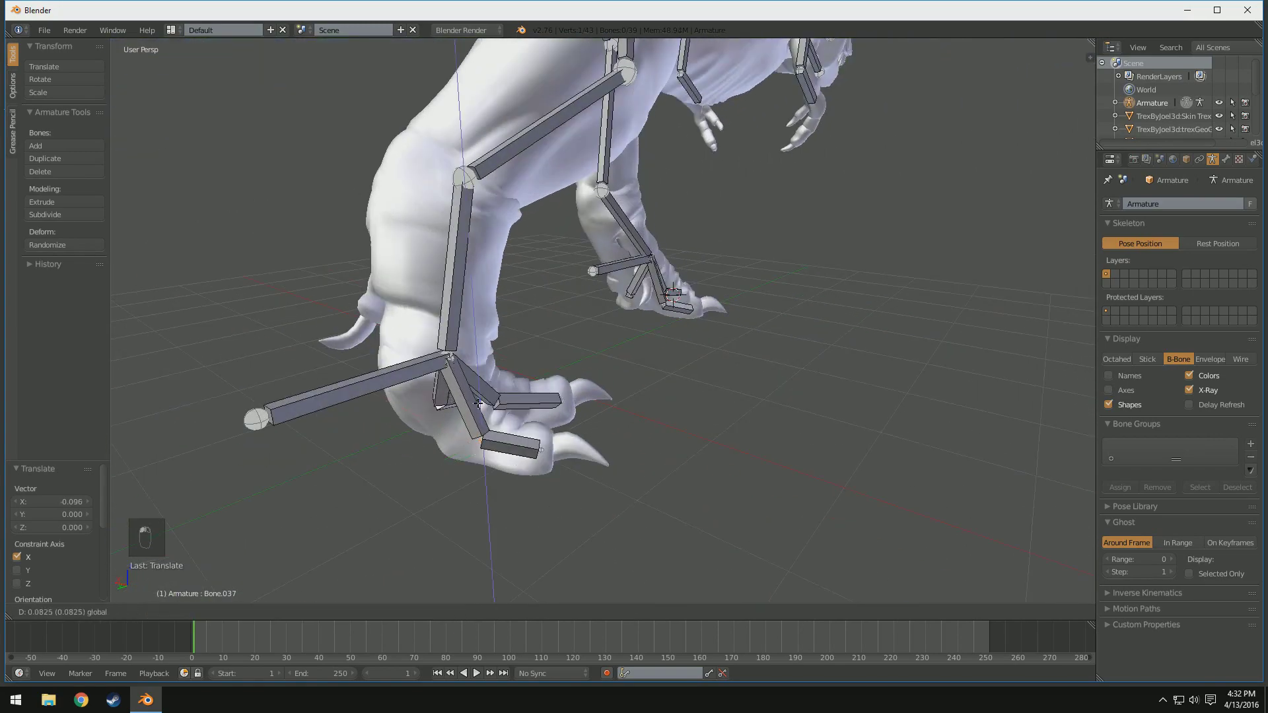
{"action": "middle_click_drag", "start_coordinate": [549, 391], "coordinate": [561, 358]}
- Switch to Object Mode and examine how the whole armature fits the T-rex mesh from several angles
{"action": "scroll", "coordinate": [568, 354], "scroll_direction": "down", "scroll_amount": 5}
{"action": "middle_click_drag", "start_coordinate": [786, 244], "coordinate": [537, 440]}
{"action": "scroll", "coordinate": [472, 370], "scroll_direction": "down", "scroll_amount": 5}
{"action": "scroll", "coordinate": [536, 440], "scroll_direction": "up", "scroll_amount": 5}
{"action": "middle_click_drag", "start_coordinate": [449, 454], "coordinate": [390, 483]}
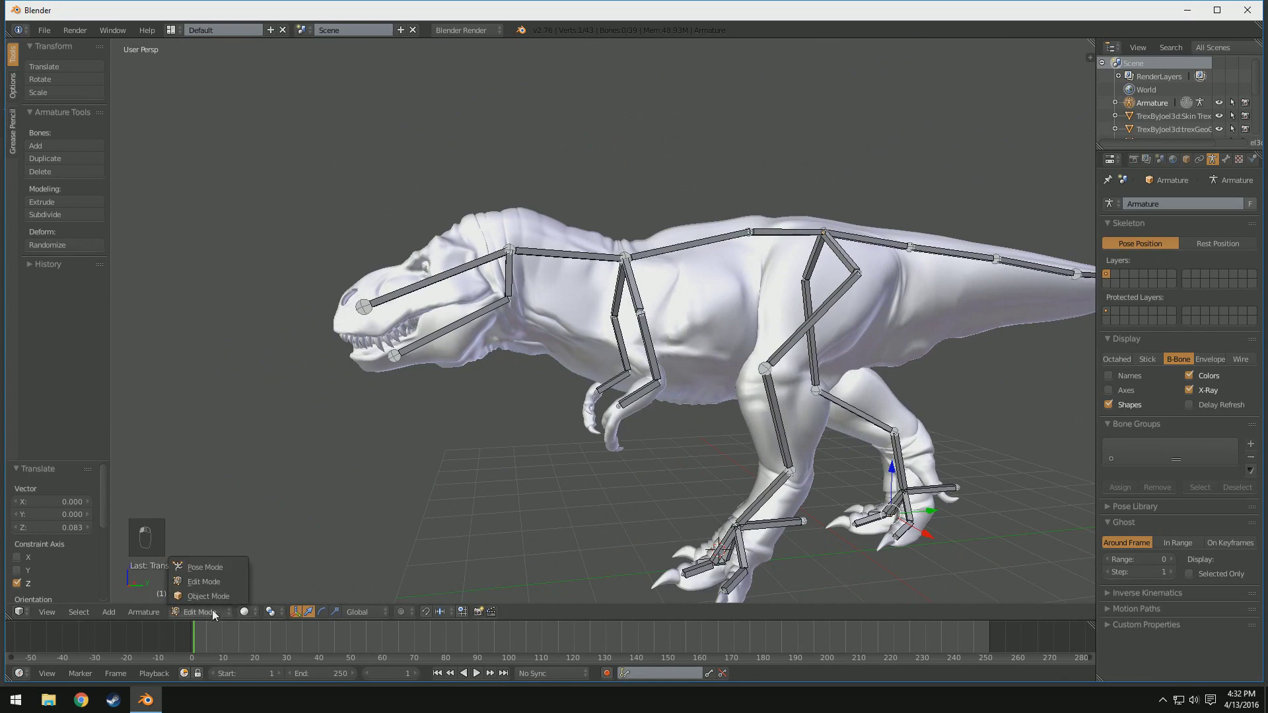
{"action": "left_click", "coordinate": [208, 596]}
{"action": "scroll", "coordinate": [658, 380], "scroll_direction": "down", "scroll_amount": 4}
{"action": "middle_click_drag", "start_coordinate": [658, 381], "coordinate": [712, 391]}
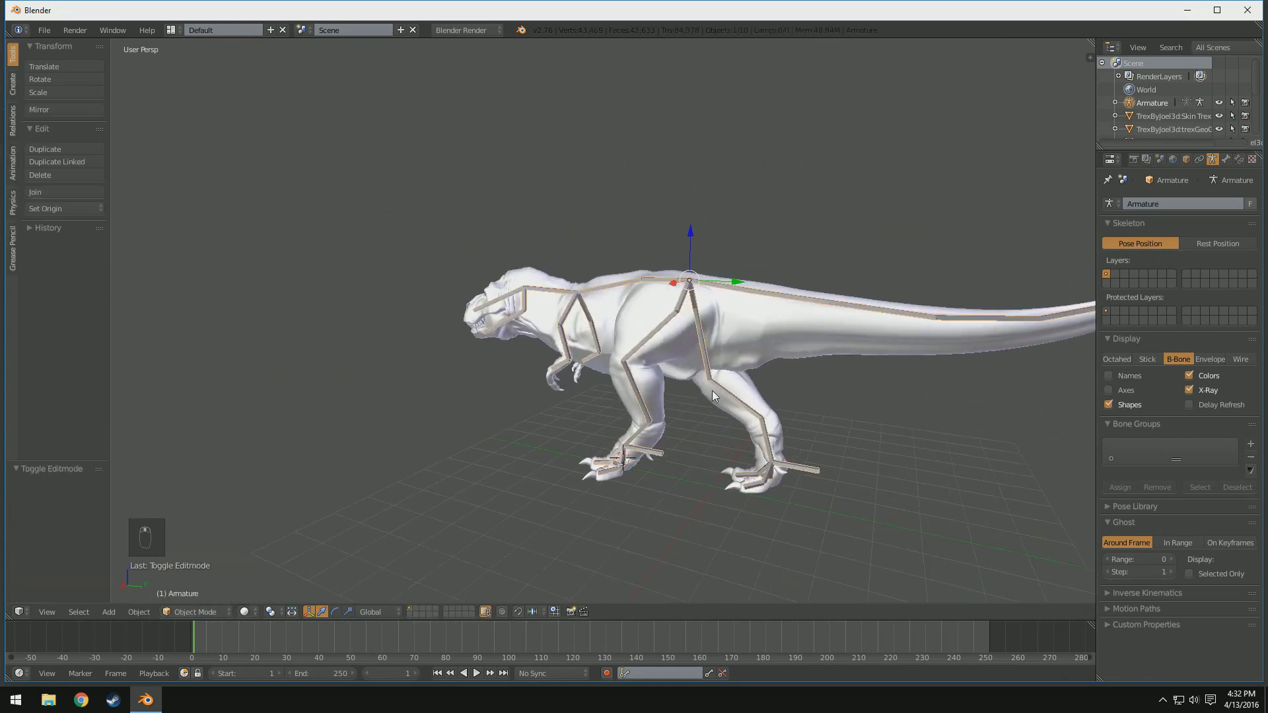
{"action": "scroll", "coordinate": [712, 391], "scroll_direction": "down", "scroll_amount": 2}
{"action": "middle_click_drag", "start_coordinate": [844, 382], "coordinate": [646, 384]}
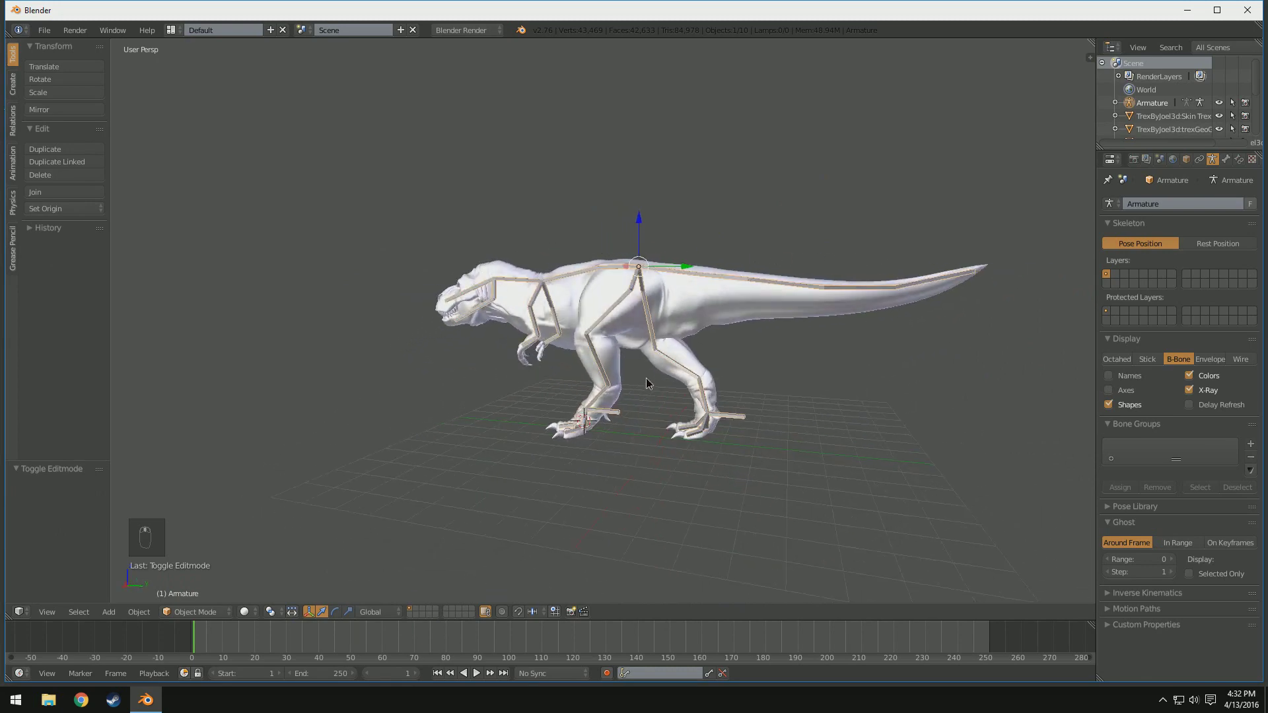
- Return the armature to Edit Mode, add a new bone and move it 1.693 along X, clear of the body
{"action": "left_click", "coordinate": [191, 613]}
{"action": "left_click", "coordinate": [191, 580]}
{"action": "middle_click_drag", "start_coordinate": [487, 468], "coordinate": [710, 456]}
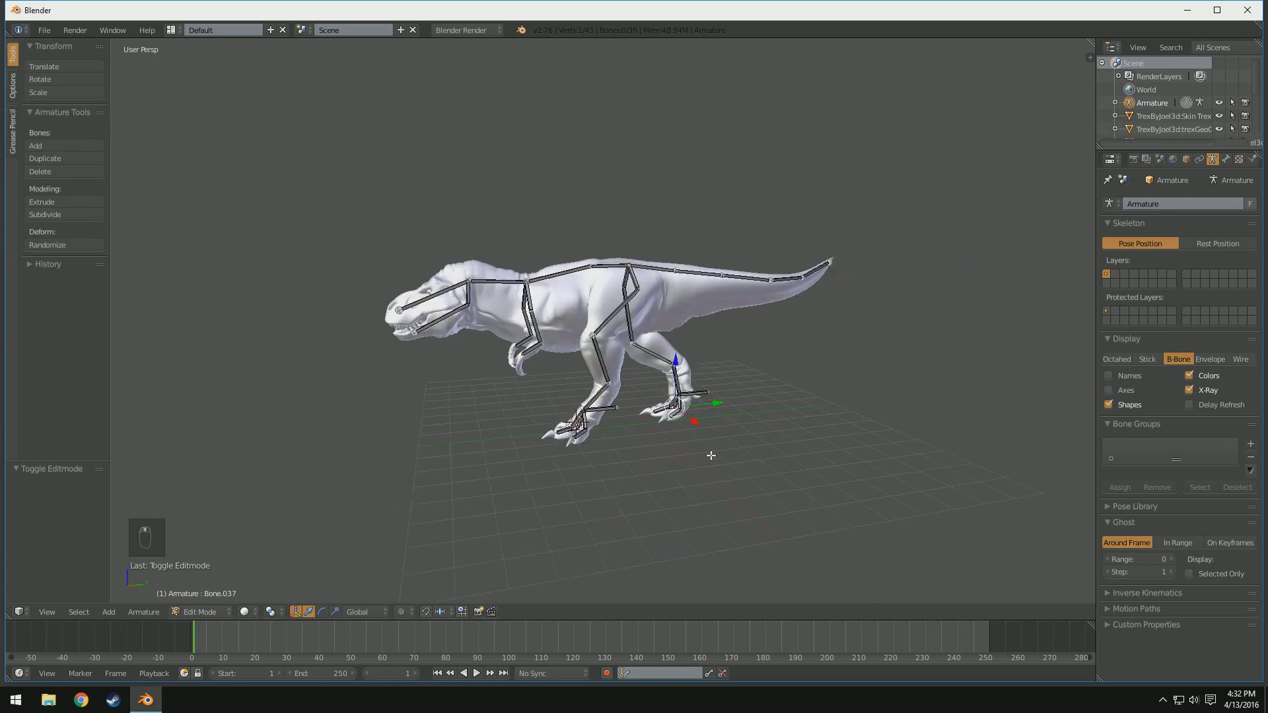
{"action": "key", "text": "shift+a"}
{"action": "middle_click_drag", "start_coordinate": [584, 394], "coordinate": [640, 419]}
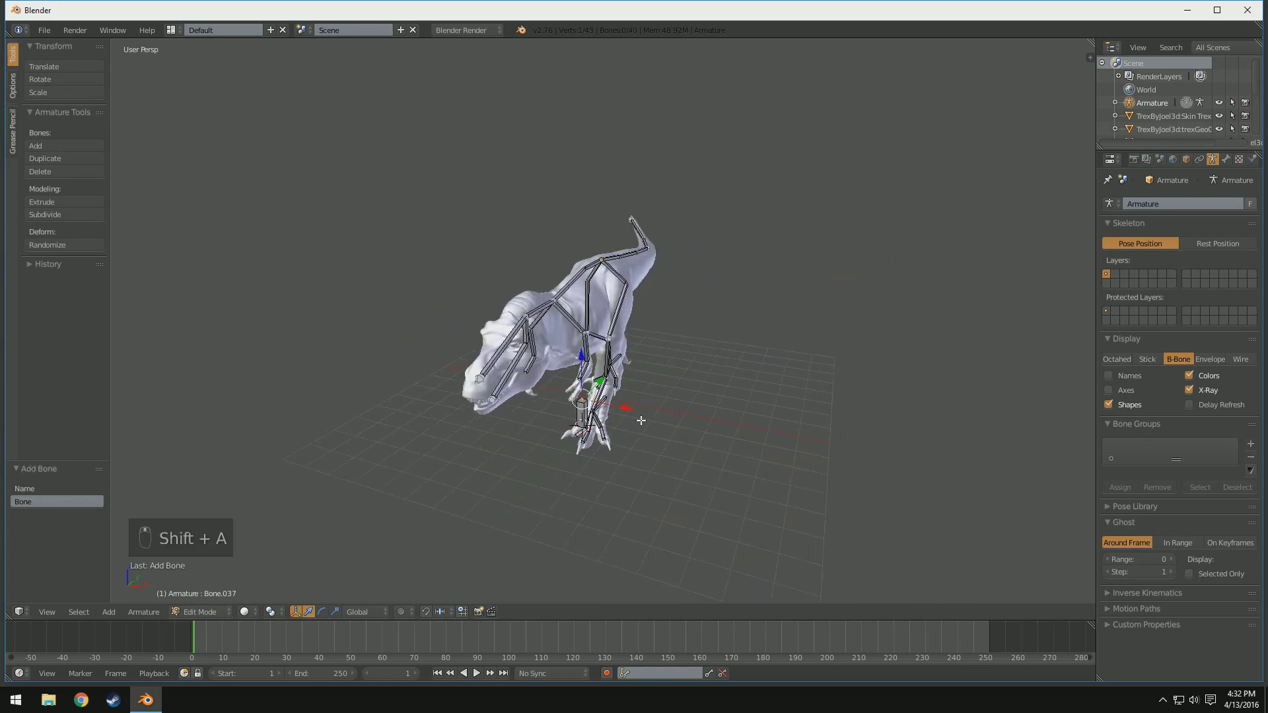
{"action": "left_click", "coordinate": [630, 409]}
{"action": "left_click_drag", "start_coordinate": [624, 421], "coordinate": [674, 429]}
- Rotate the new bone 90° about X and resize it to 0.943
{"action": "middle_click_drag", "start_coordinate": [673, 429], "coordinate": [607, 405]}
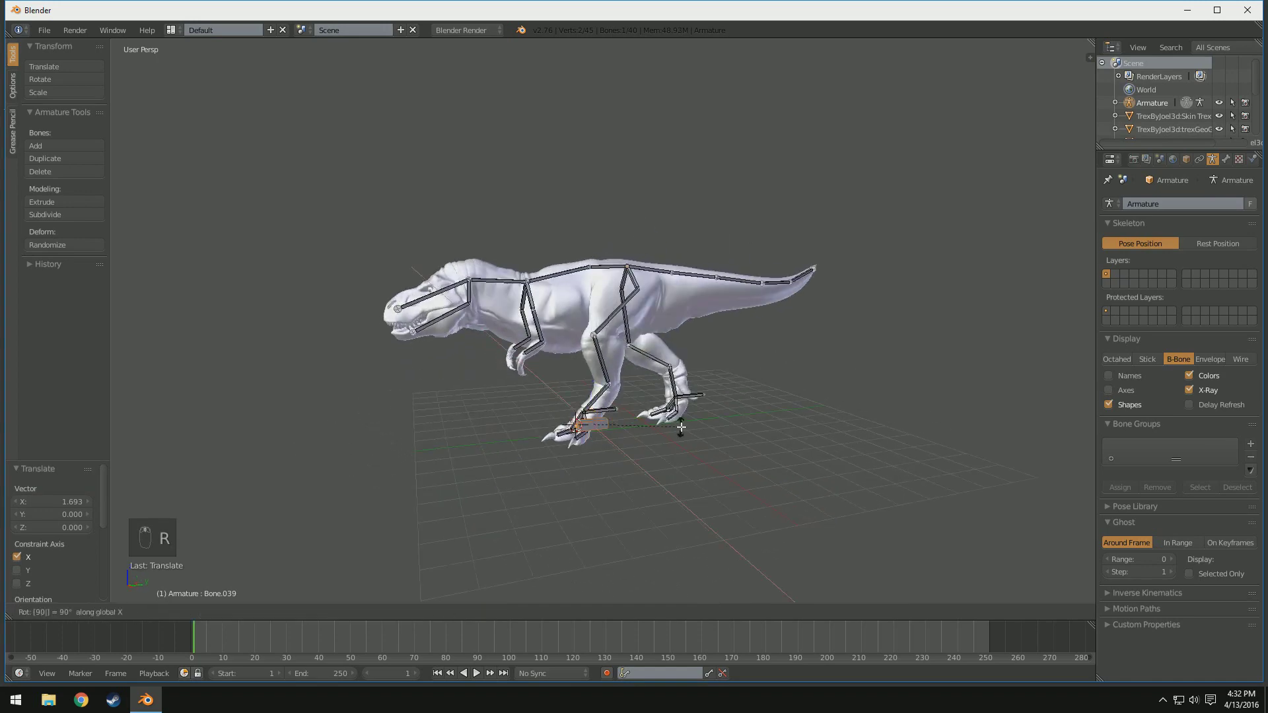
{"action": "left_click", "coordinate": [681, 427]}
{"action": "middle_click_drag", "start_coordinate": [681, 428], "coordinate": [613, 434]}
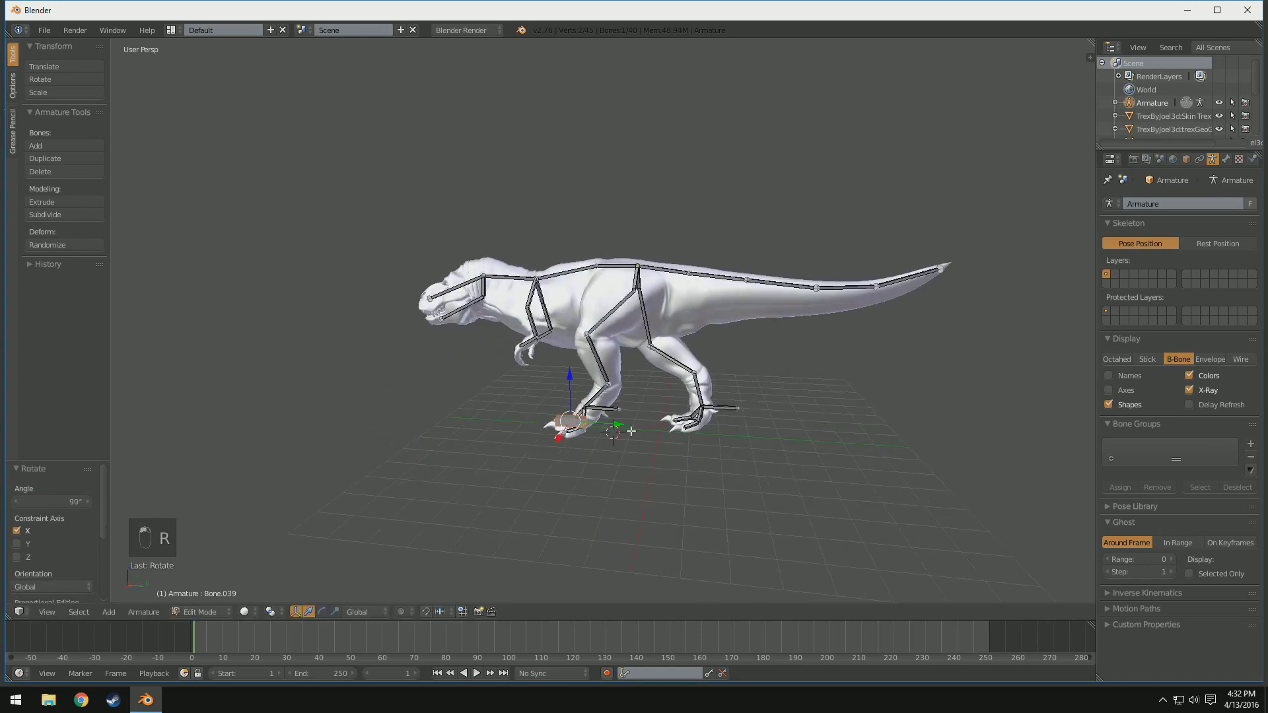
{"action": "left_click_drag", "start_coordinate": [630, 430], "coordinate": [634, 430]}
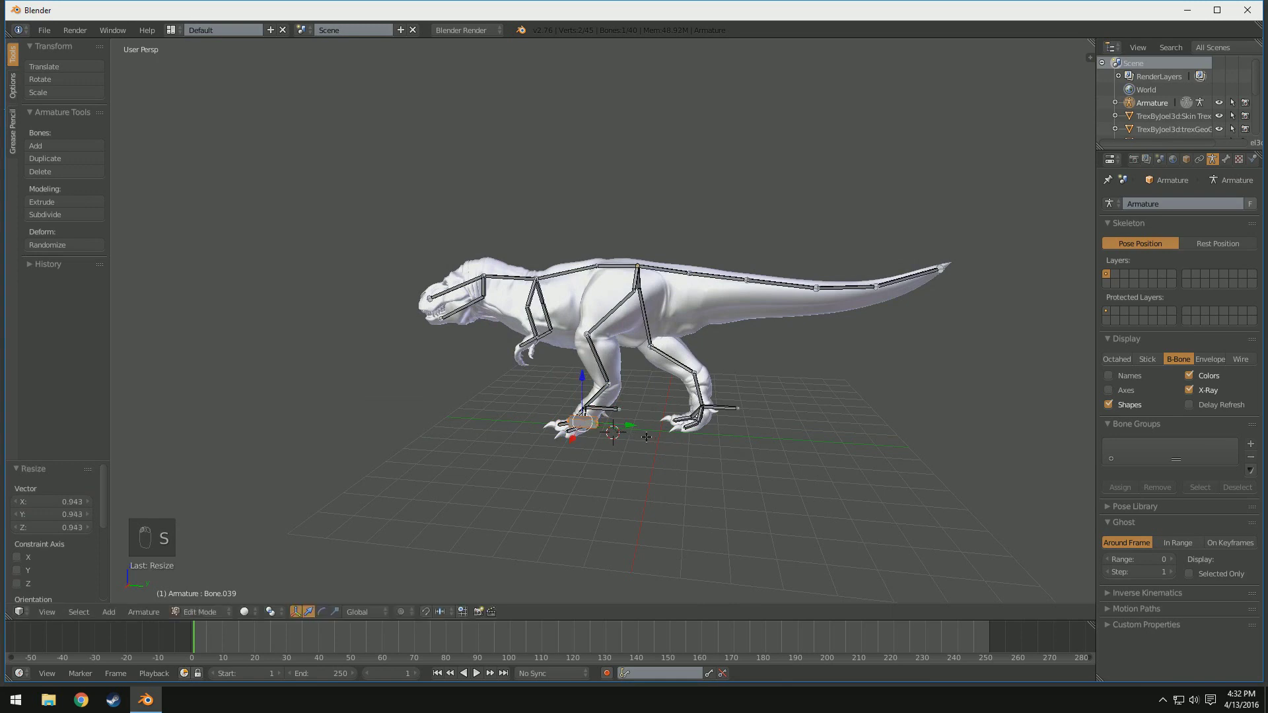
- Thicken the new bone into a large block with Scale BBone, using a factor of about -2.043
{"action": "left_click", "coordinate": [151, 612]}
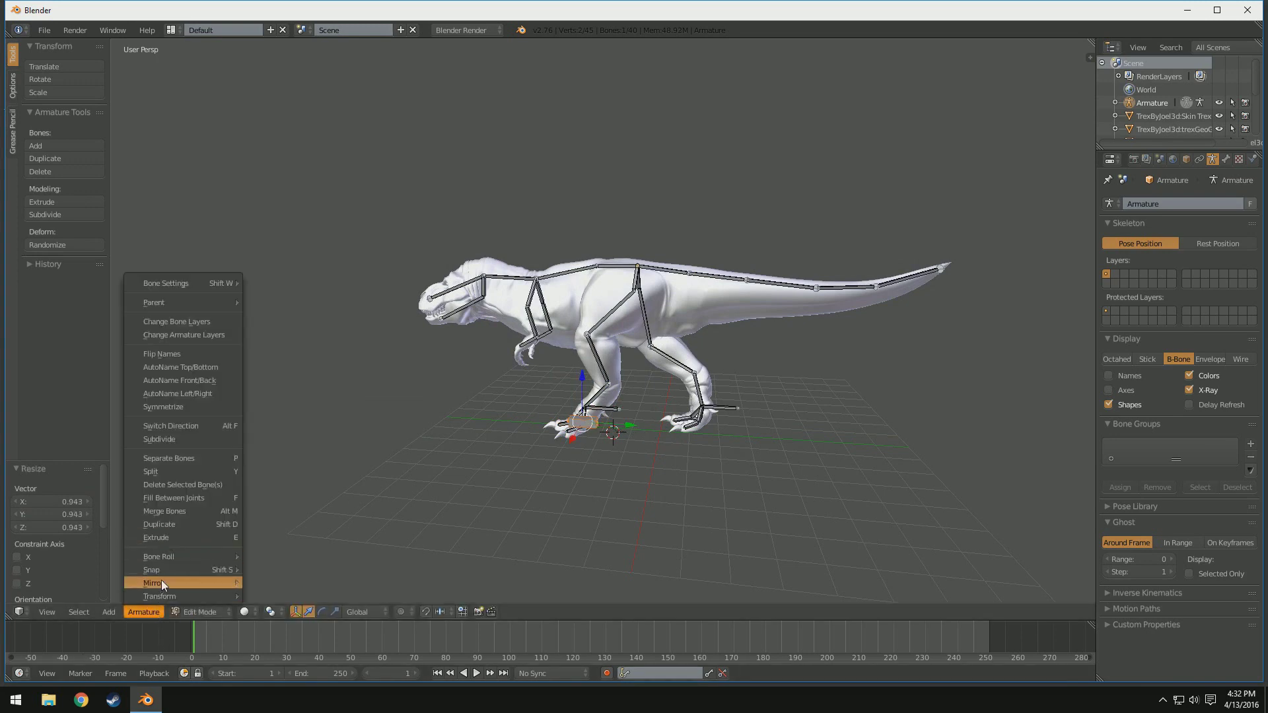
{"action": "mouse_move", "coordinate": [157, 591]}
{"action": "left_click", "coordinate": [301, 585]}
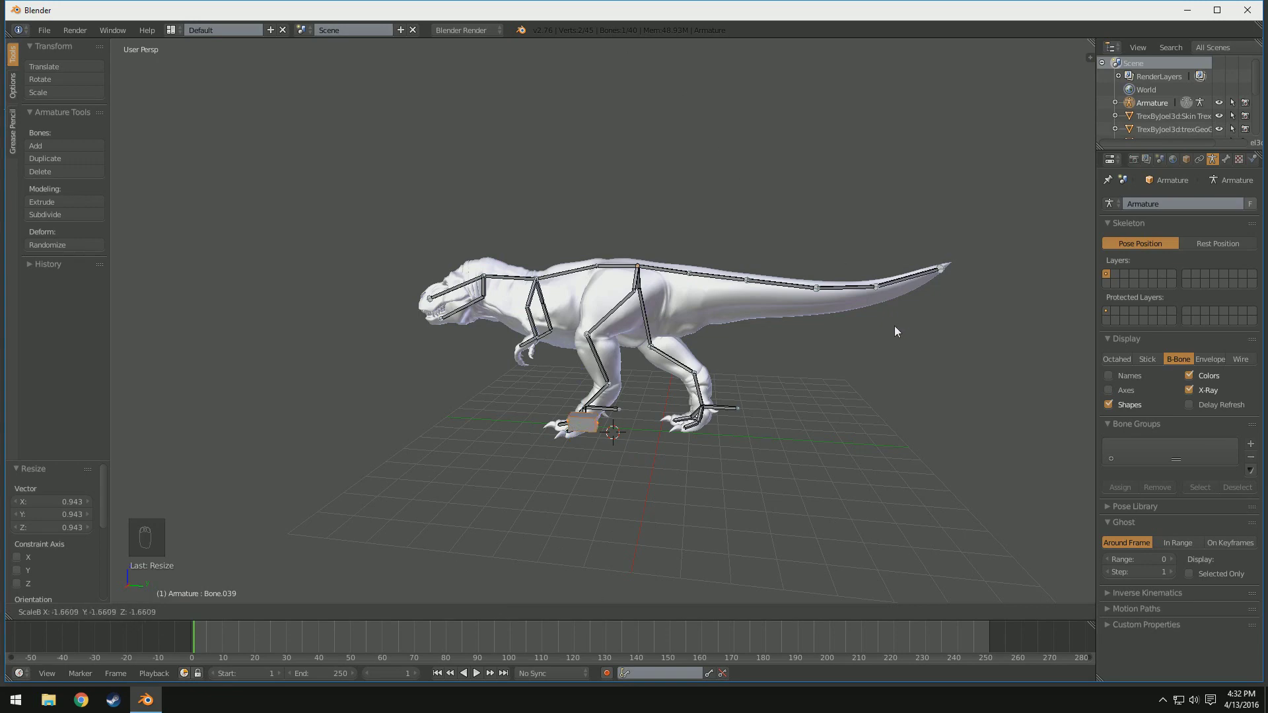
{"action": "left_click", "coordinate": [1015, 398]}
- Align the block bone with the front foot along X and move it 0.746 along Y, behind the heel
{"action": "middle_click_drag", "start_coordinate": [687, 389], "coordinate": [806, 411]}
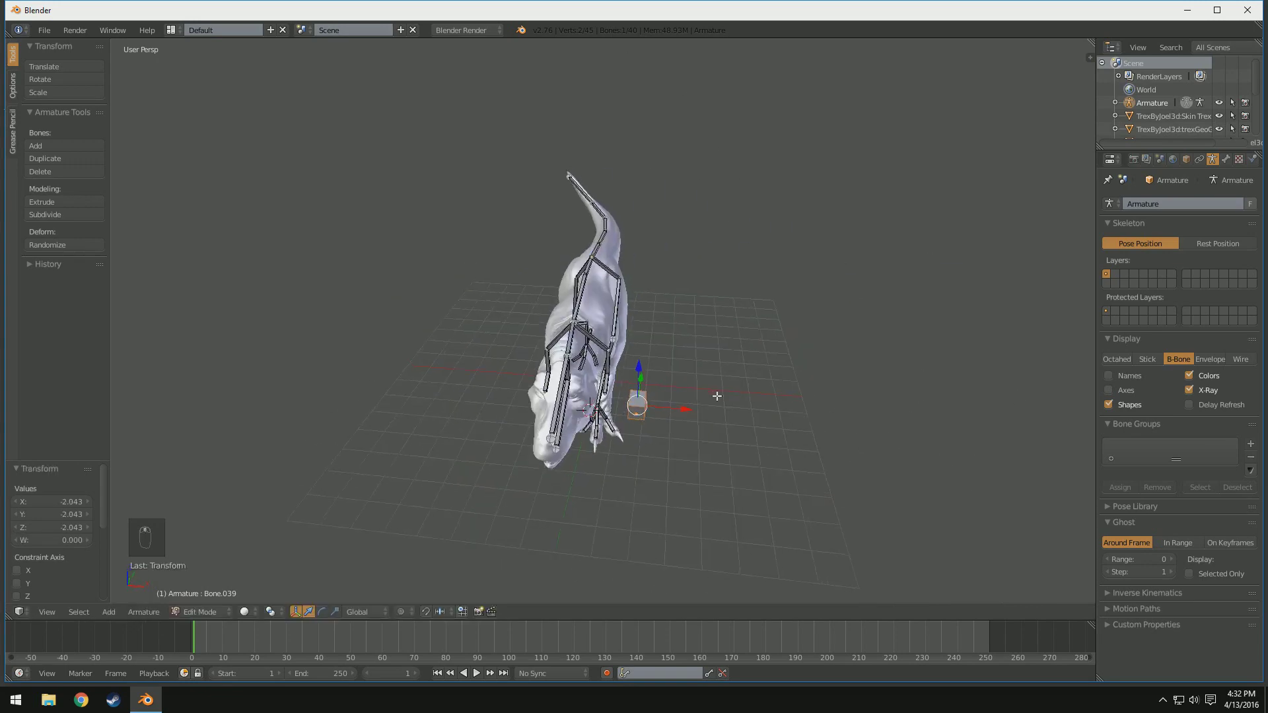
{"action": "left_click_drag", "start_coordinate": [685, 410], "coordinate": [615, 398]}
{"action": "middle_click_drag", "start_coordinate": [616, 399], "coordinate": [595, 395]}
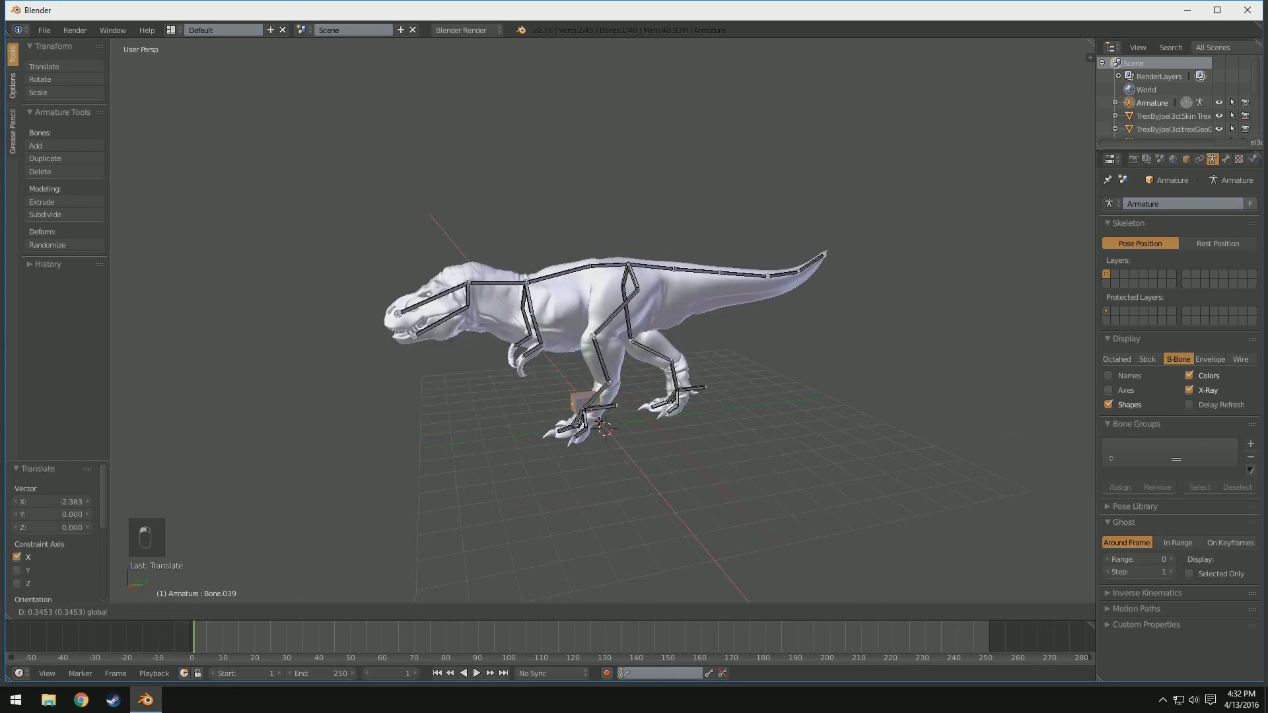
{"action": "left_click_drag", "start_coordinate": [627, 404], "coordinate": [654, 399]}
{"action": "scroll", "coordinate": [660, 389], "scroll_direction": "up", "scroll_amount": 8}
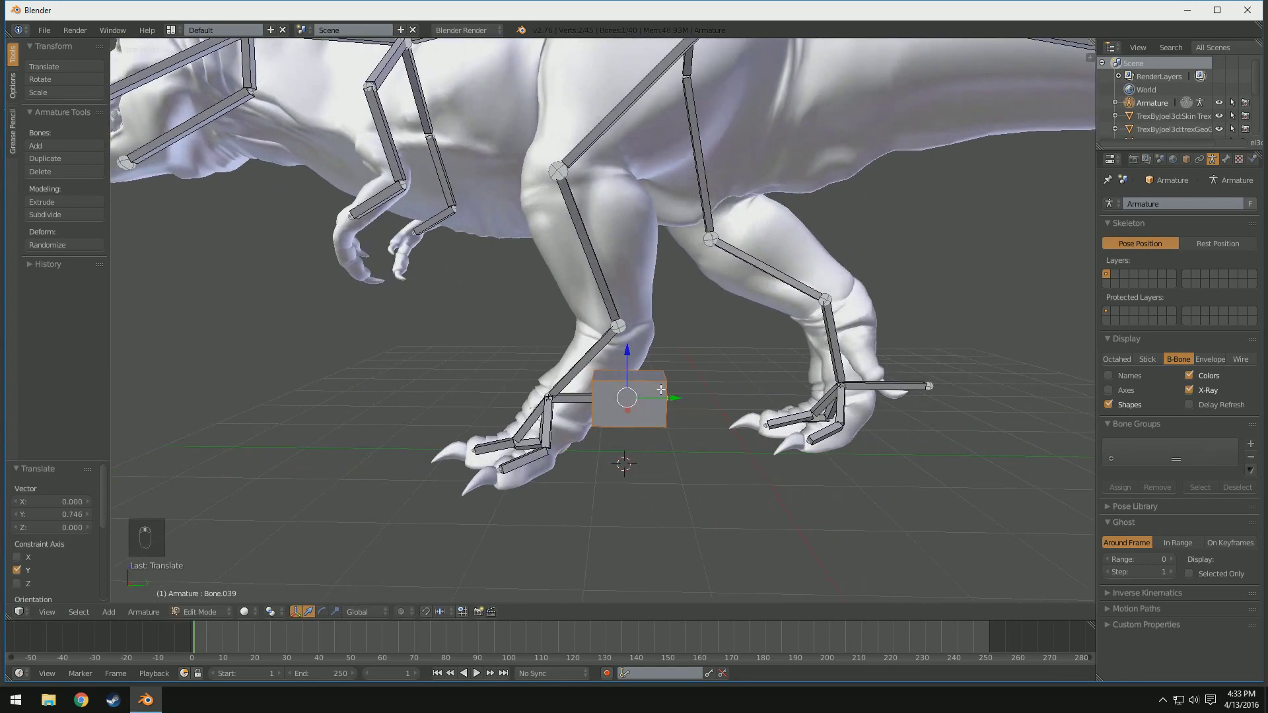
- Shrink the block bone and shift it -0.066 along Y toward the front foot's heel
{"action": "key", "text": "s"}
{"action": "left_click_drag", "start_coordinate": [647, 399], "coordinate": [647, 401]}
{"action": "mouse_move", "coordinate": [647, 401]}
{"action": "middle_mouse_down"}
{"action": "mouse_move", "coordinate": [621, 402]}
{"action": "mouse_move", "coordinate": [662, 402]}
{"action": "middle_mouse_up"}
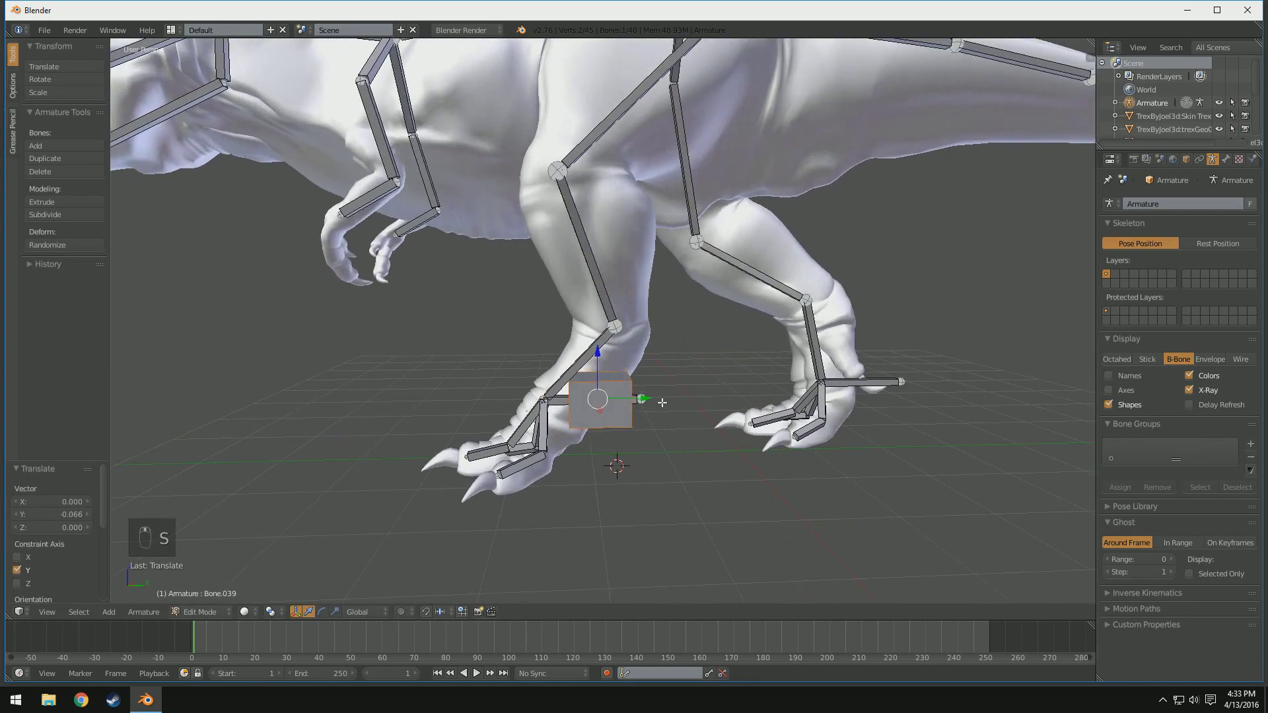
- Duplicate the block bone and place the copy behind the rear foot's heel, adjusting it along X and -0.050 along Z
{"action": "middle_click_drag", "start_coordinate": [755, 401], "coordinate": [680, 396]}
{"action": "scroll", "coordinate": [677, 421], "scroll_direction": "down", "scroll_amount": 5}
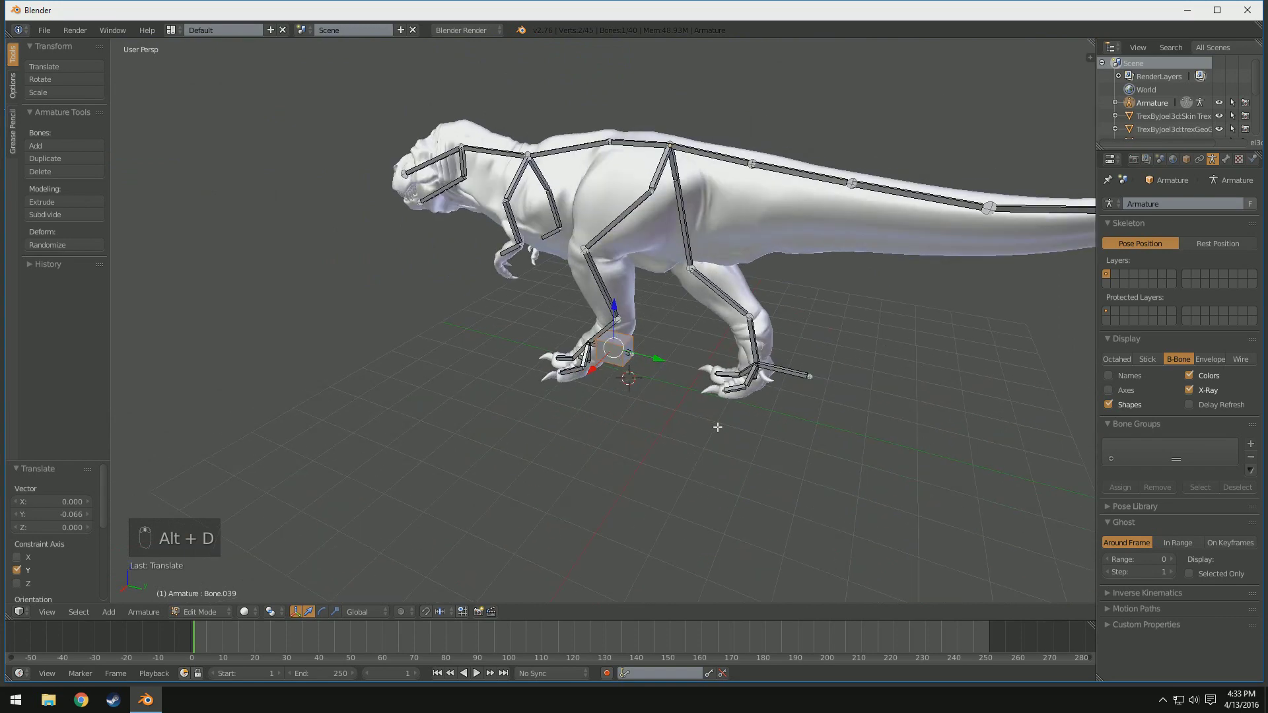
{"action": "key", "text": "shift+d"}
{"action": "left_click", "coordinate": [890, 440]}
{"action": "middle_click_drag", "start_coordinate": [890, 441], "coordinate": [741, 367]}
{"action": "left_click_drag", "start_coordinate": [707, 346], "coordinate": [605, 363]}
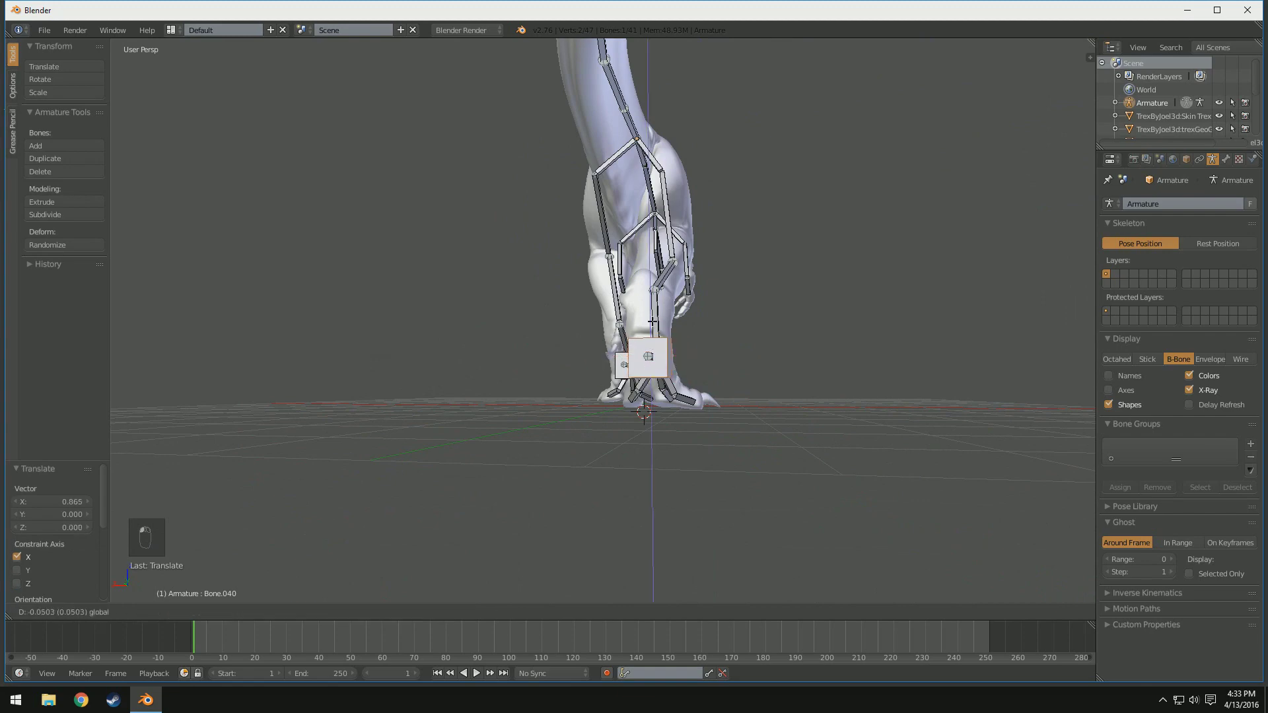
{"action": "left_click_drag", "start_coordinate": [653, 321], "coordinate": [652, 322]}
{"action": "middle_click_drag", "start_coordinate": [680, 337], "coordinate": [831, 375]}
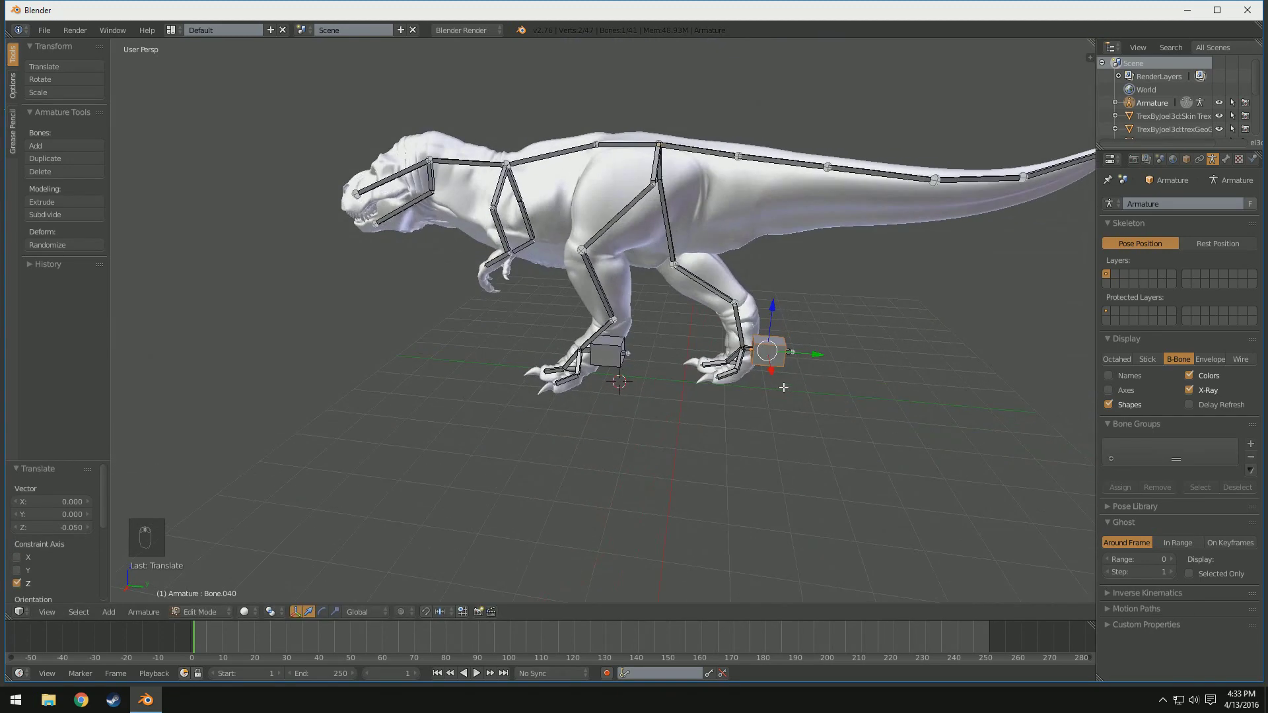
- In Object Mode, select the T-rex skin mesh with the armature active and try parenting them with automatic weights
{"action": "key", "text": "Tab"}
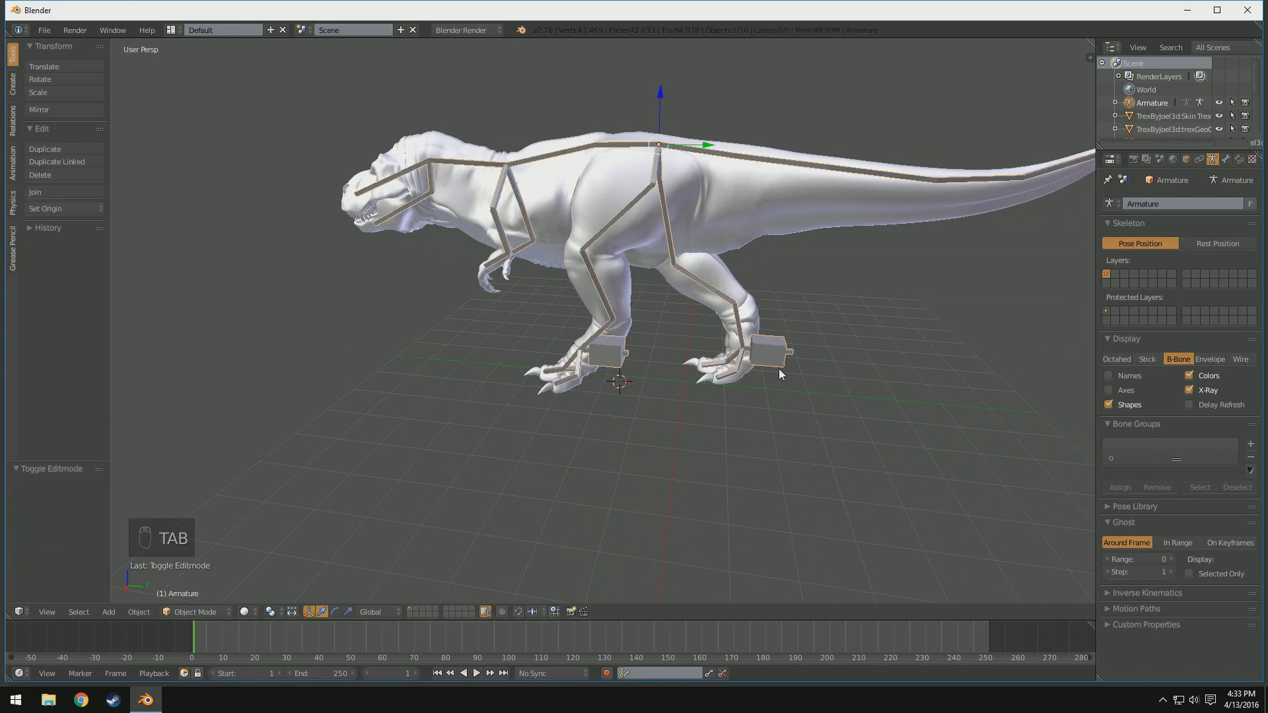
{"action": "middle_click_drag", "start_coordinate": [779, 368], "coordinate": [758, 438]}
{"action": "scroll", "coordinate": [689, 409], "scroll_direction": "up", "scroll_amount": 5}
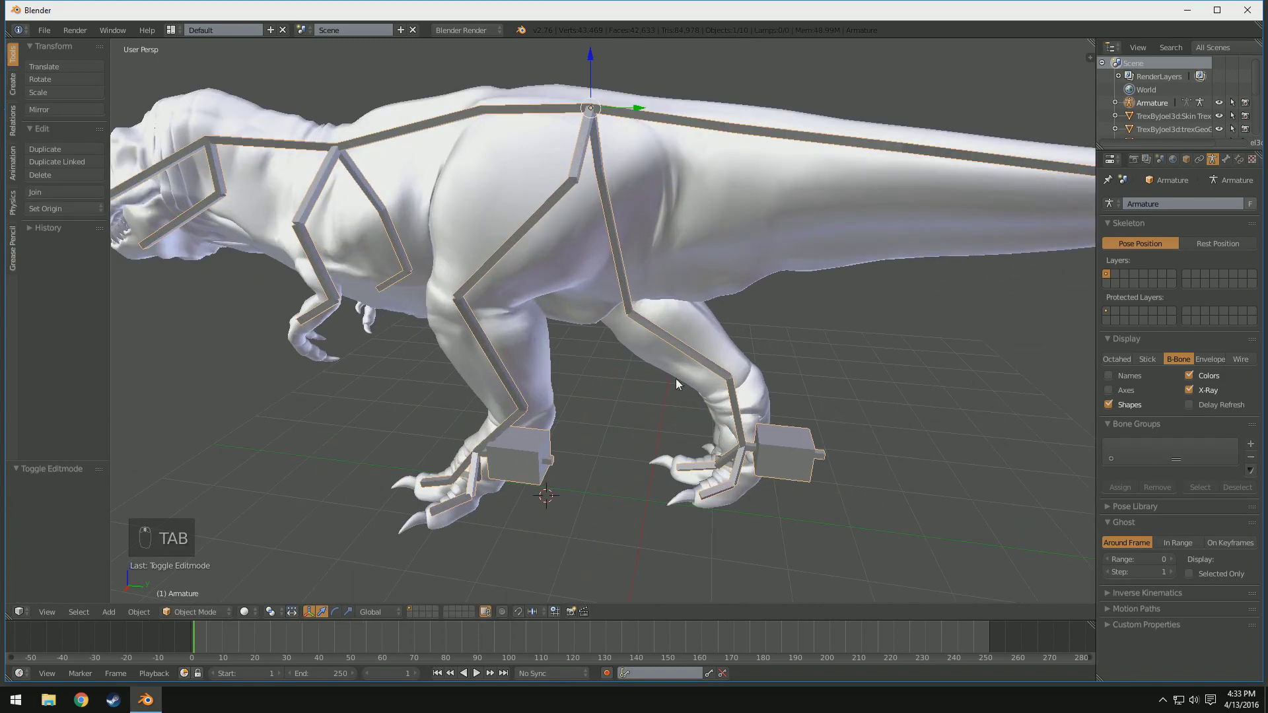
{"action": "scroll", "coordinate": [608, 334], "scroll_direction": "down", "scroll_amount": 3}
{"action": "right_click", "coordinate": [587, 306]}
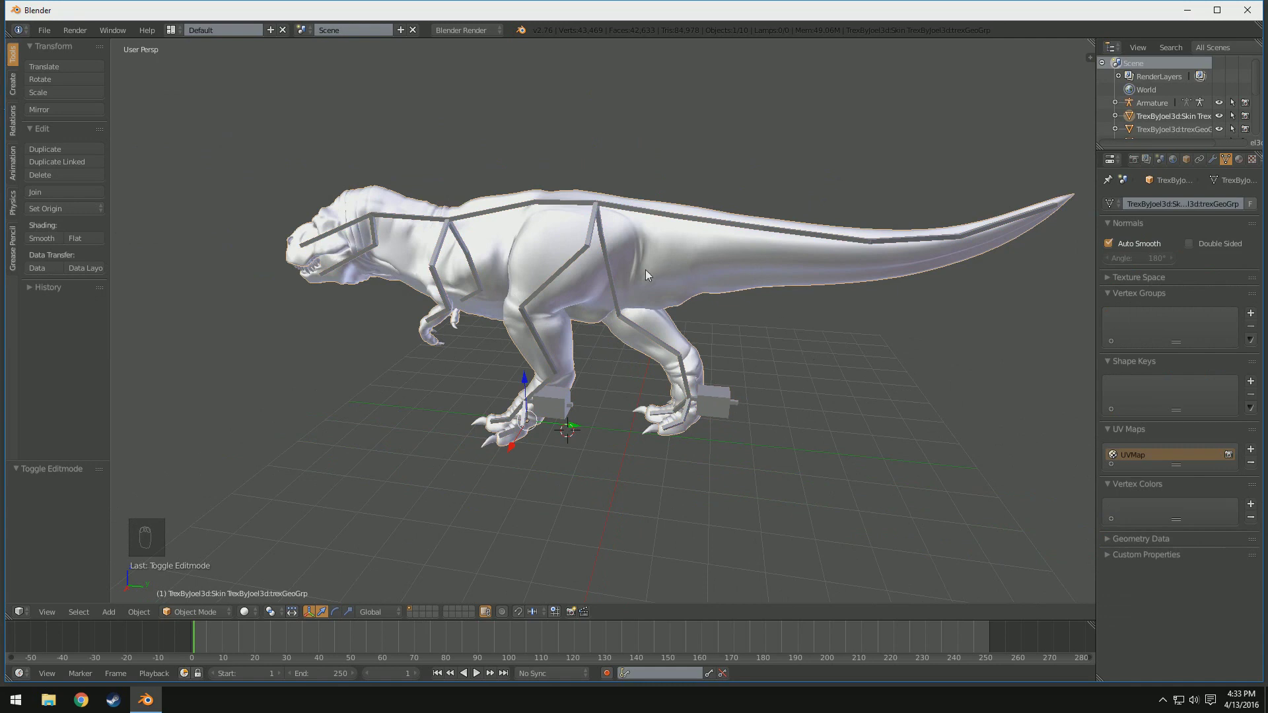
{"action": "right_click", "coordinate": [541, 347], "text": "shift"}
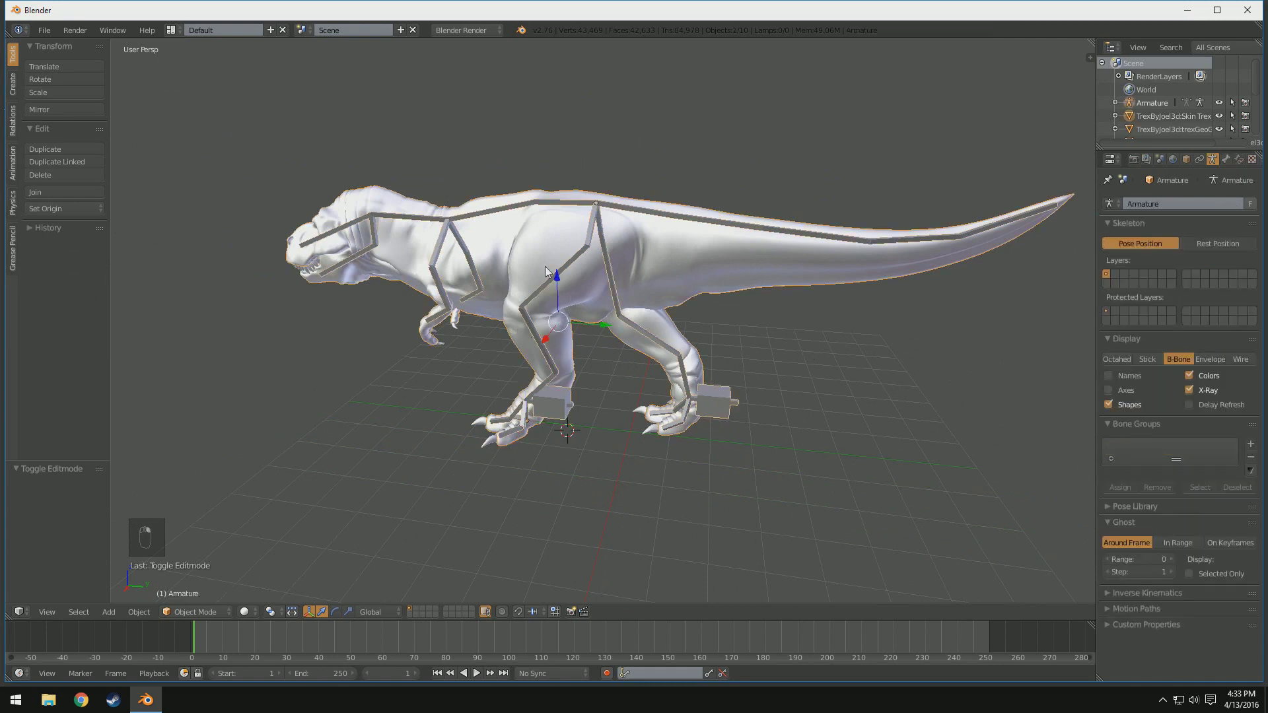
{"action": "key", "text": "ctrl+p"}
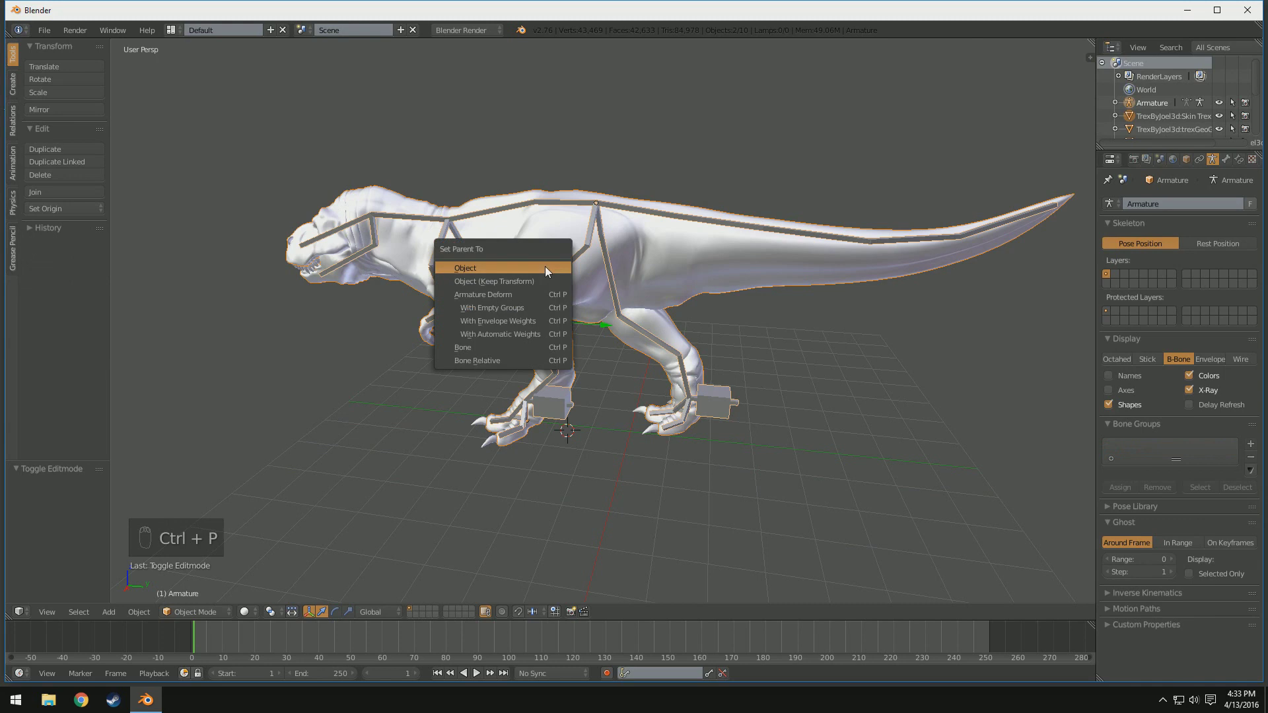
{"action": "left_click", "coordinate": [510, 335]}
- Save the project as Trextutorial.blend in the TREX folder
{"action": "left_click", "coordinate": [45, 30]}
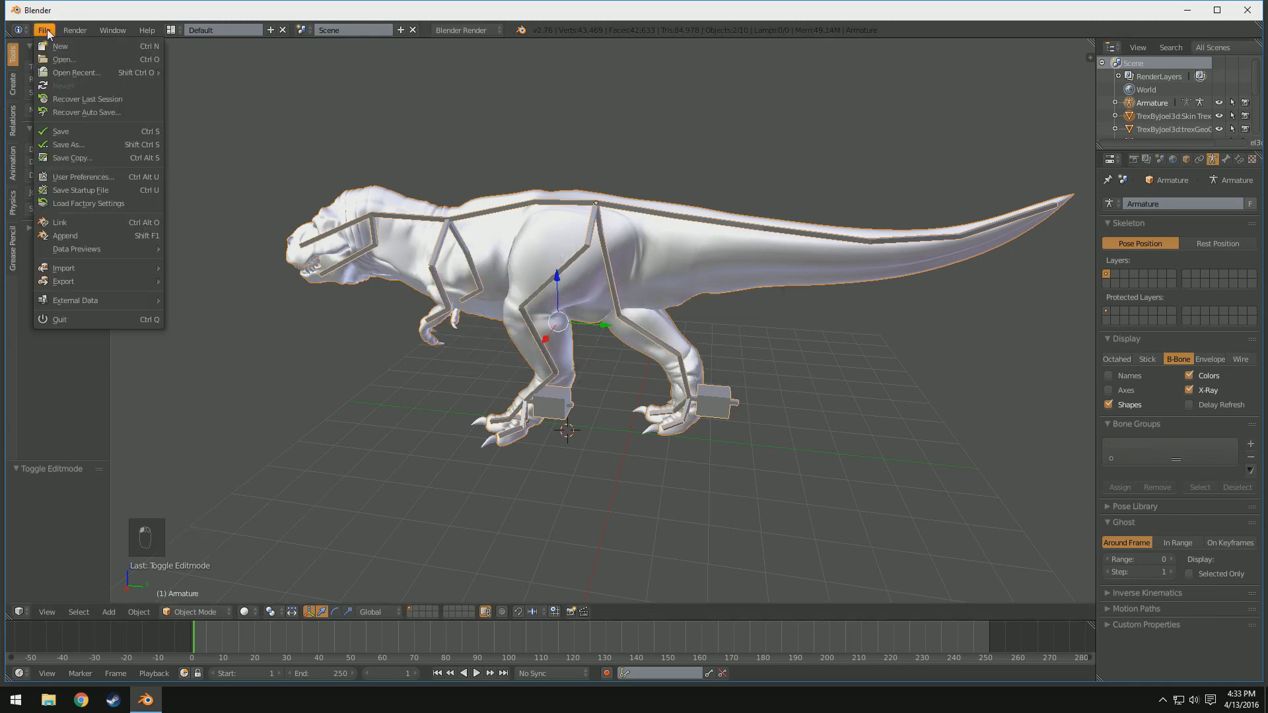
{"action": "left_click", "coordinate": [100, 145]}
{"action": "left_click", "coordinate": [236, 79]}
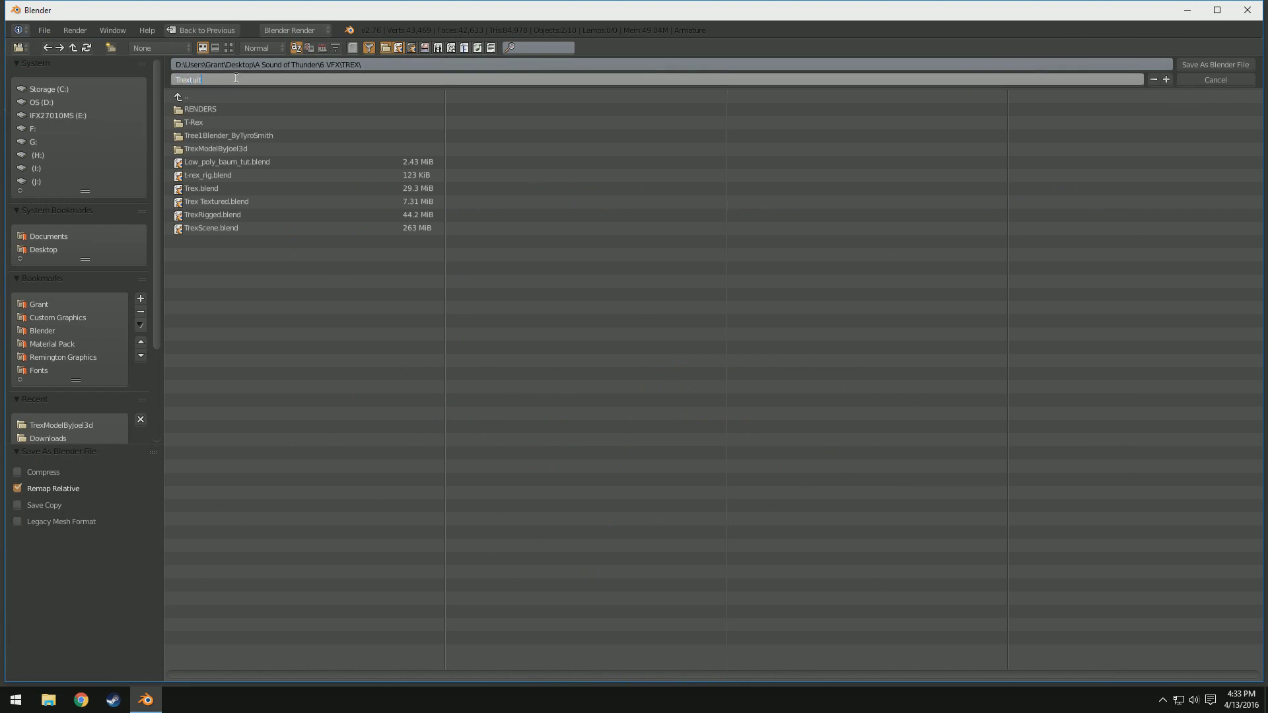
{"action": "type", "text": "Trextutorial.blend"}
{"action": "key", "text": "Return"}
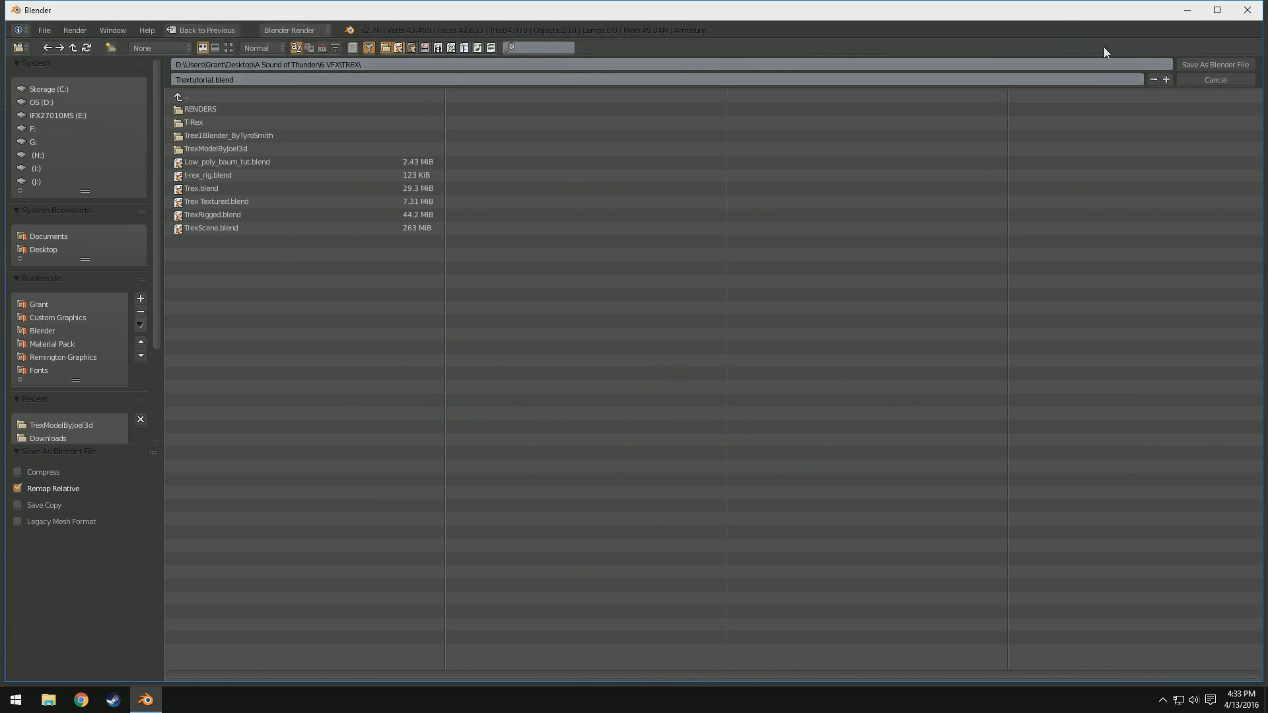
{"action": "left_click", "coordinate": [1189, 66]}
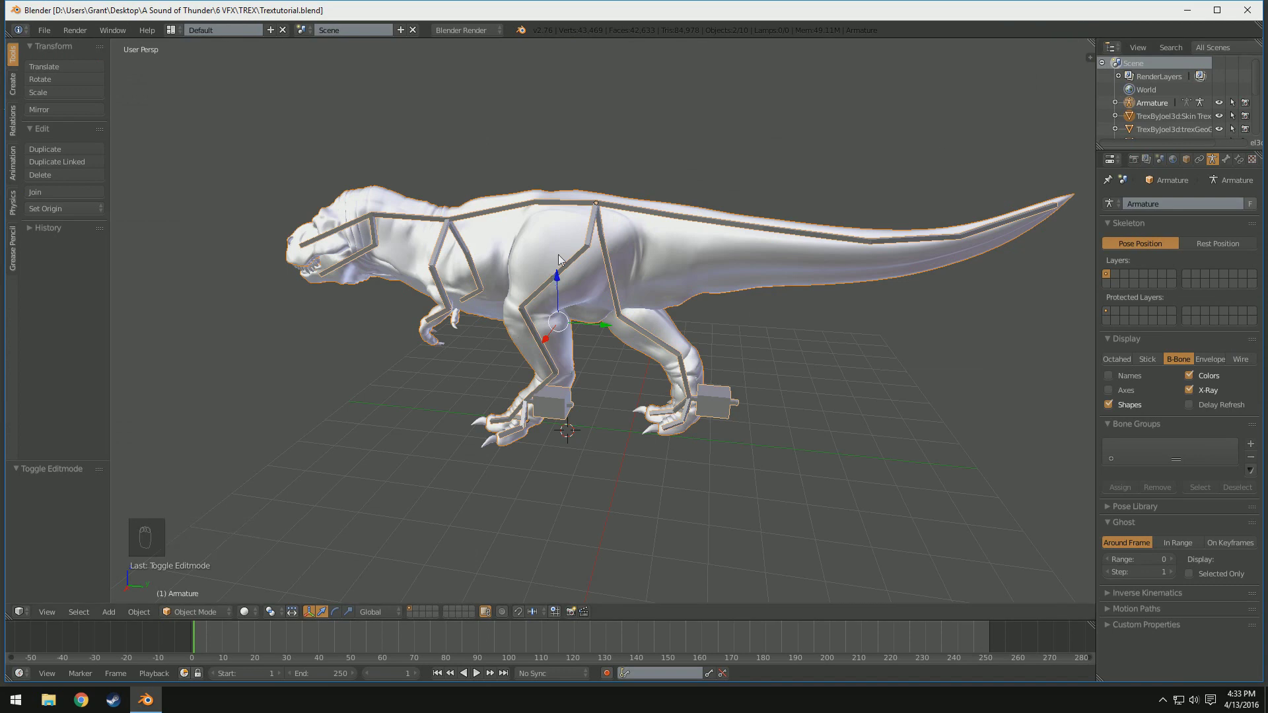
- Parent the T-rex meshes to the armature with automatic weights, and put the armature in Pose Mode
{"action": "key", "text": "ctrl+p"}
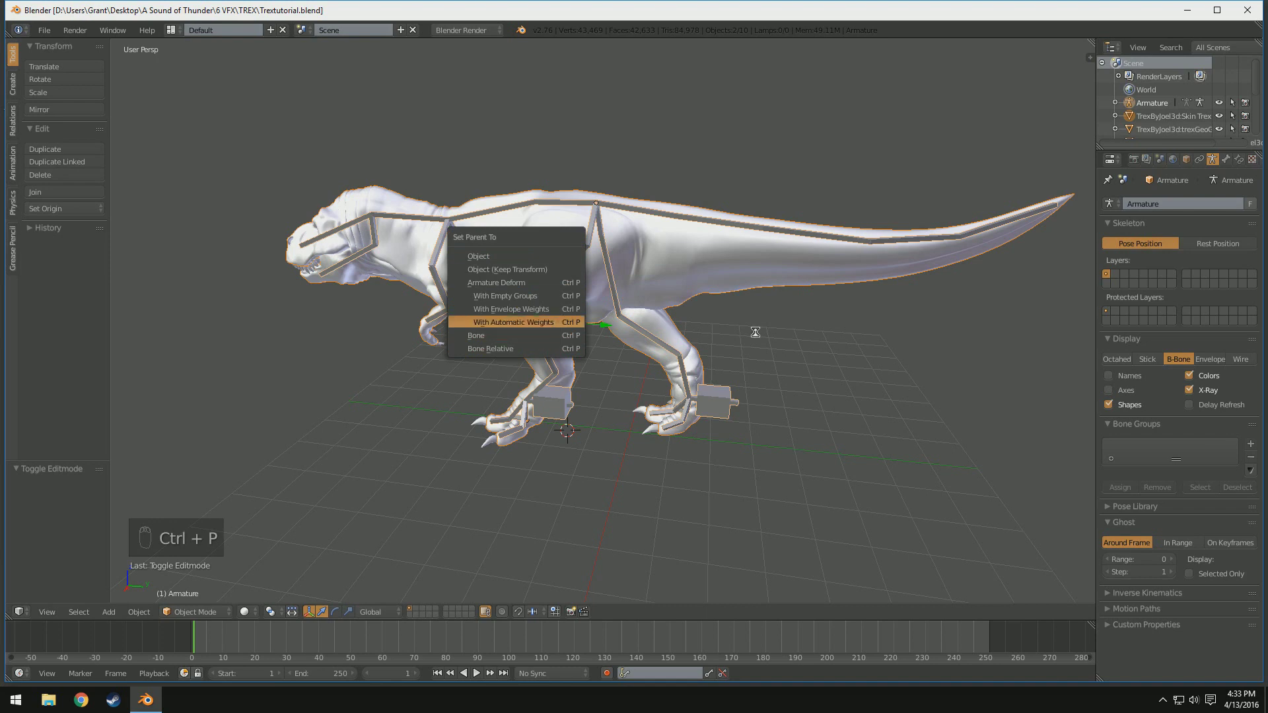
{"action": "key", "text": "Return"}
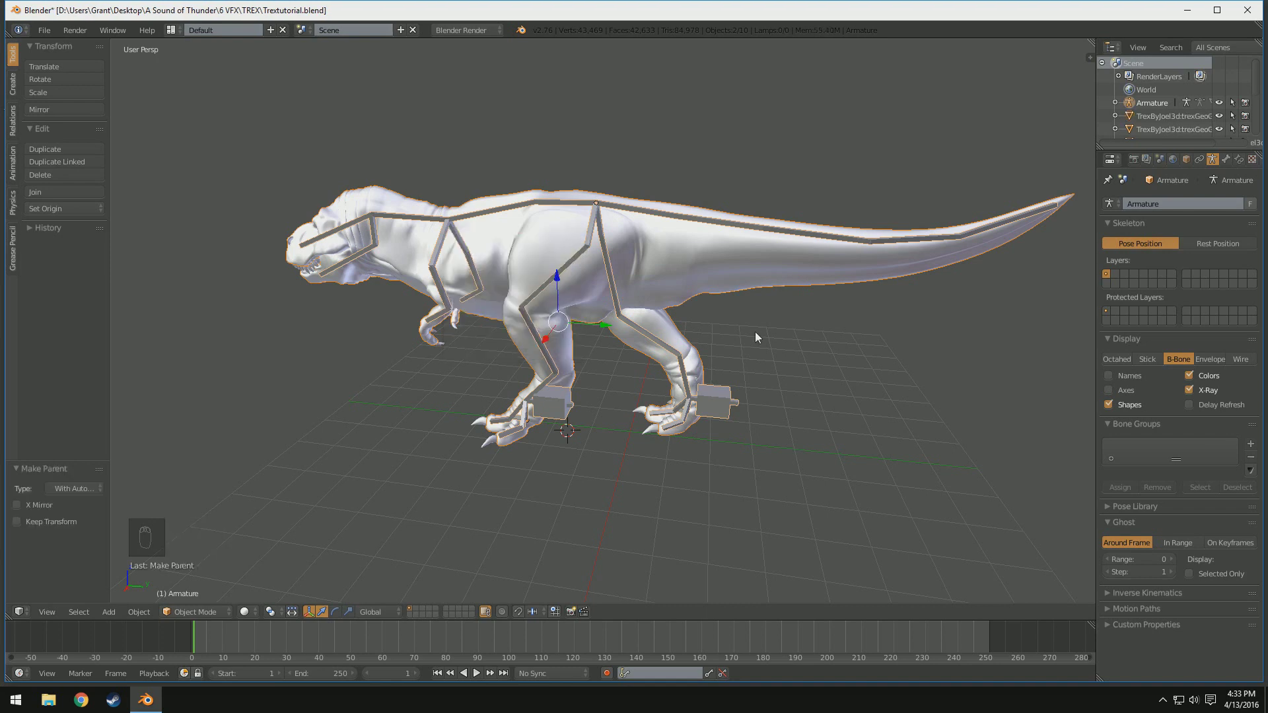
{"action": "middle_click_drag", "start_coordinate": [490, 214], "coordinate": [530, 229]}
{"action": "right_click", "coordinate": [536, 208]}
{"action": "right_click", "coordinate": [538, 212]}
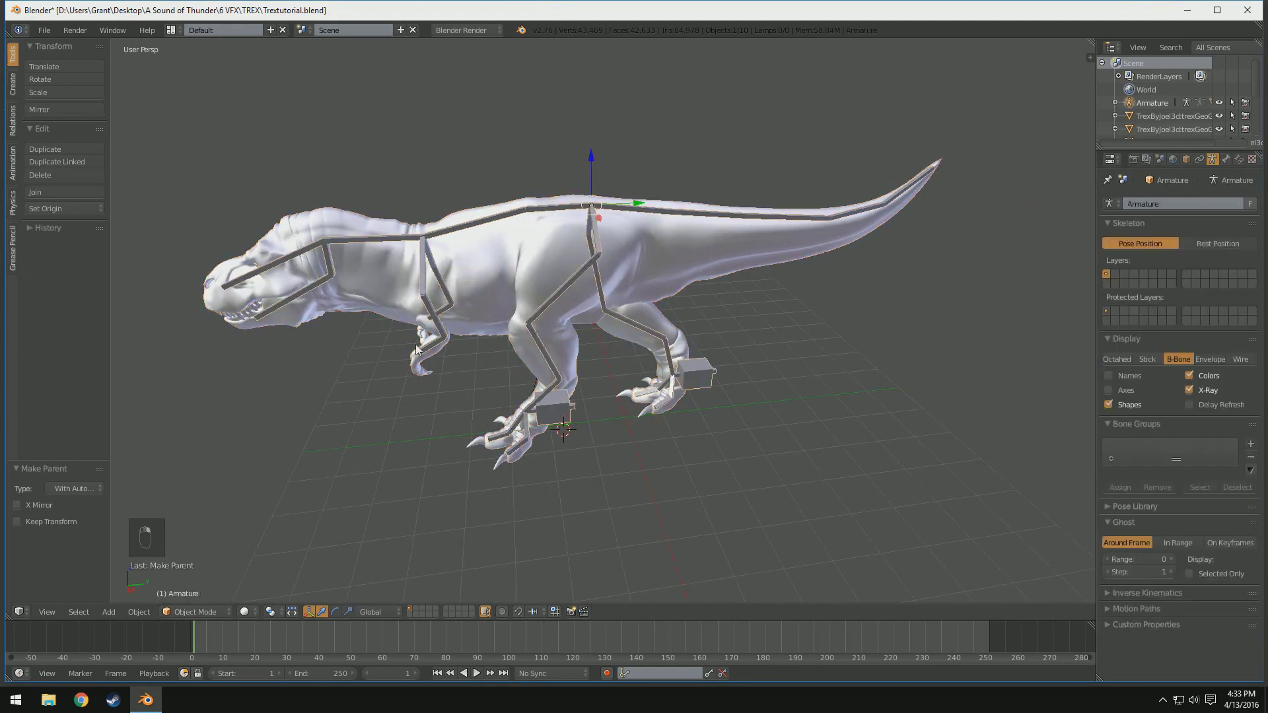
{"action": "left_click", "coordinate": [198, 612]}
{"action": "left_click", "coordinate": [175, 566]}
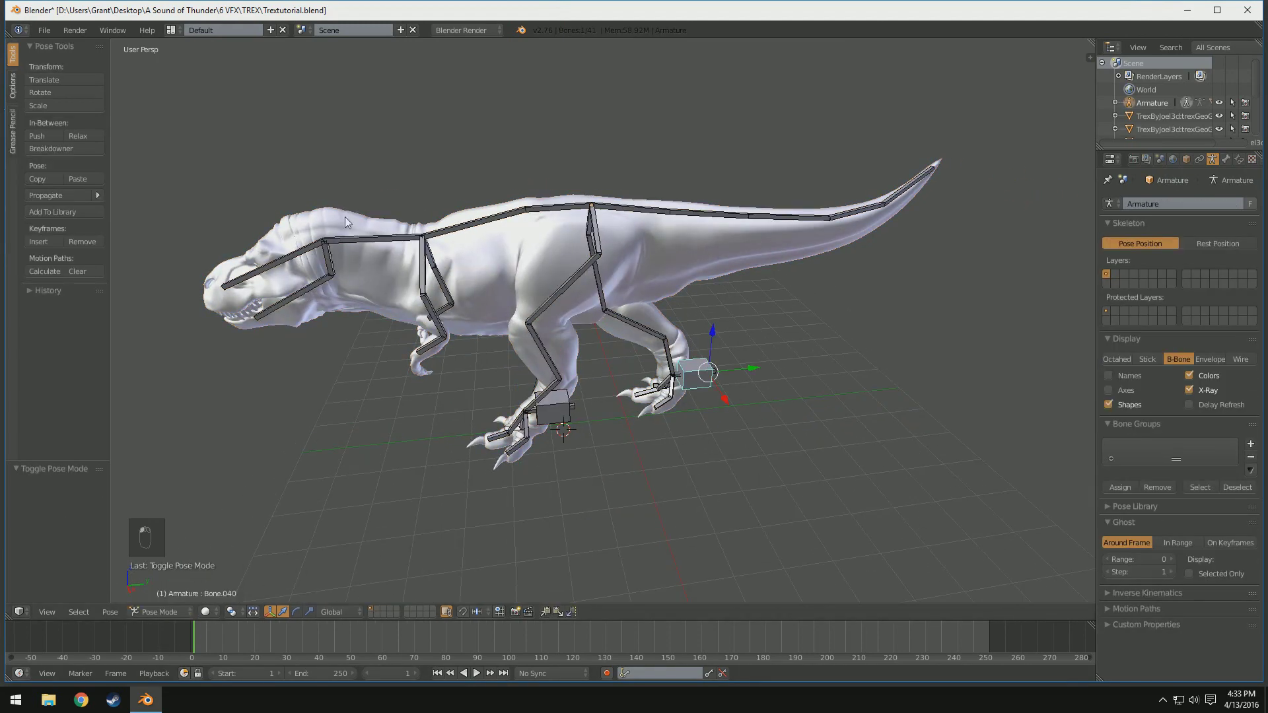
- Try rotating the neck bone to test the skin deformation, and undo the rotation
{"action": "middle_click_drag", "start_coordinate": [381, 251], "coordinate": [651, 274]}
{"action": "key", "text": "r"}
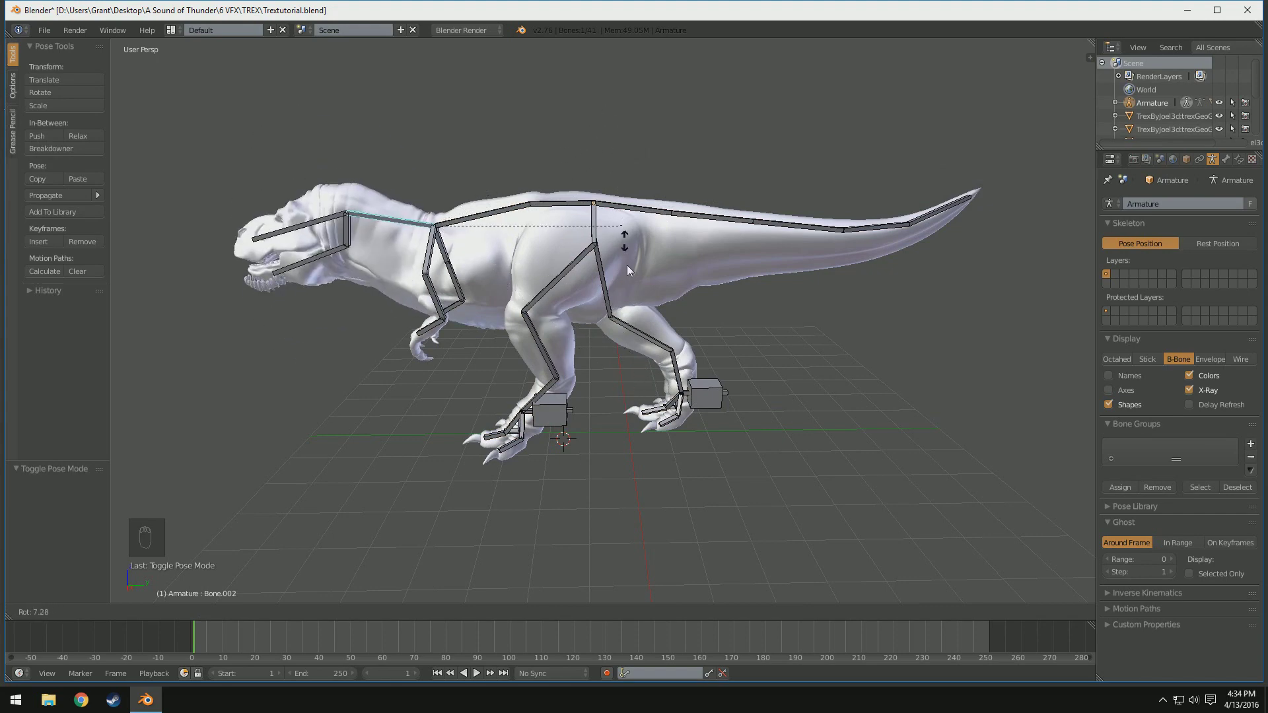
{"action": "left_click", "coordinate": [581, 295]}
{"action": "key", "text": "ctrl+z"}
- Try rotating each leg's thigh bone to test how the mesh follows, undoing each rotation
{"action": "middle_click_drag", "start_coordinate": [635, 289], "coordinate": [621, 337]}
{"action": "right_click", "coordinate": [537, 308]}
{"action": "key", "text": "r"}
{"action": "left_click", "coordinate": [611, 338]}
{"action": "key", "text": "ctrl+z"}
{"action": "right_click", "coordinate": [651, 338]}
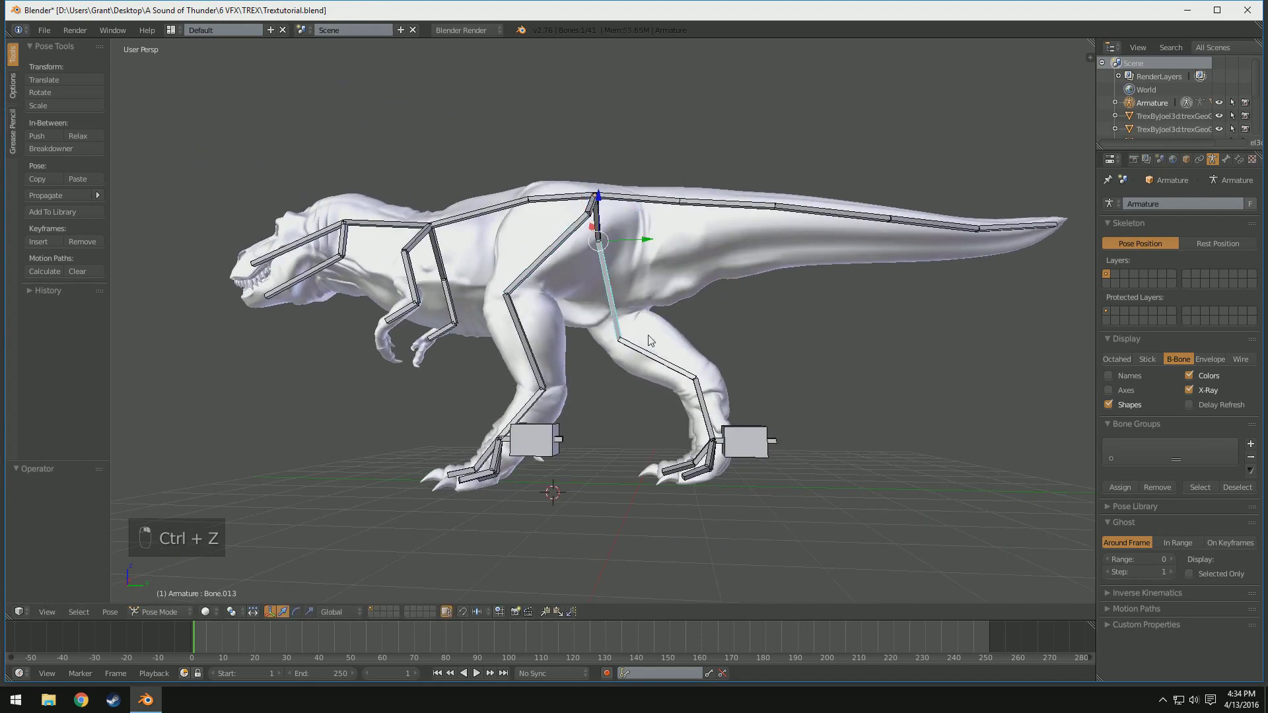
{"action": "key", "text": "r"}
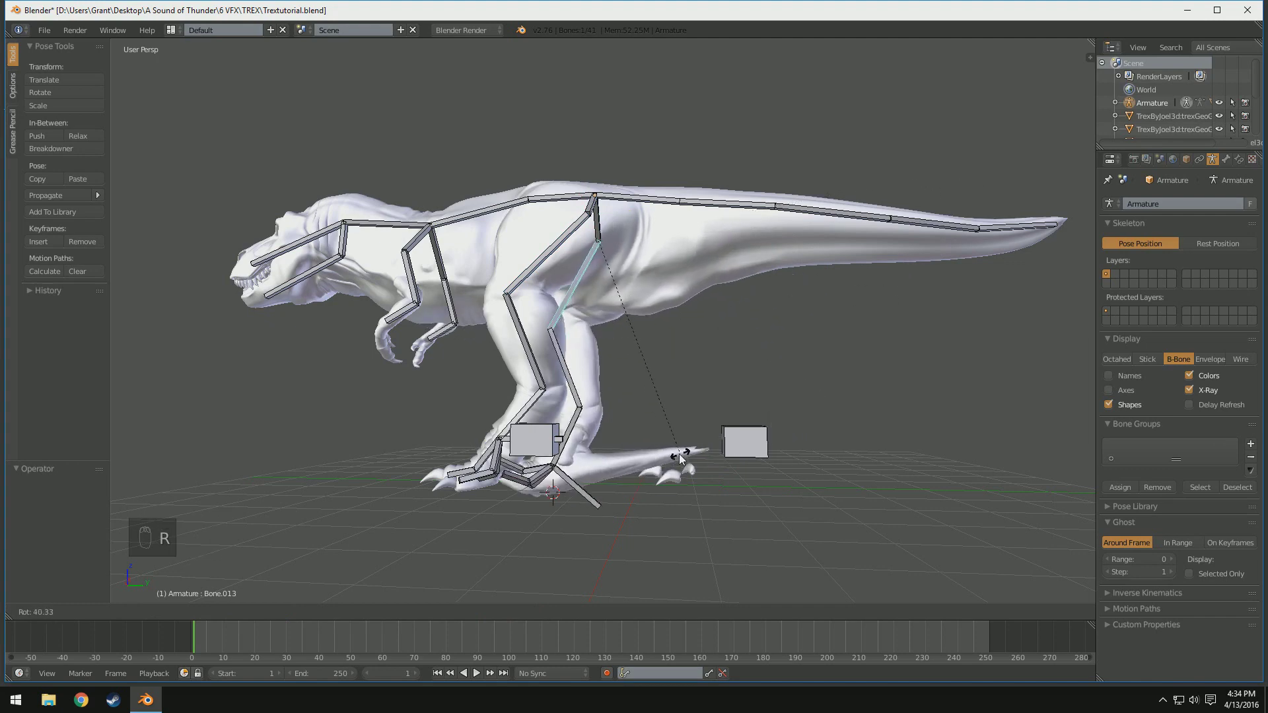
{"action": "left_click", "coordinate": [654, 465]}
{"action": "key", "text": "ctrl+z"}
- Try rotating a bone near the end of the tail, and undo the rotation
{"action": "right_click", "coordinate": [930, 228]}
{"action": "key", "text": "r"}
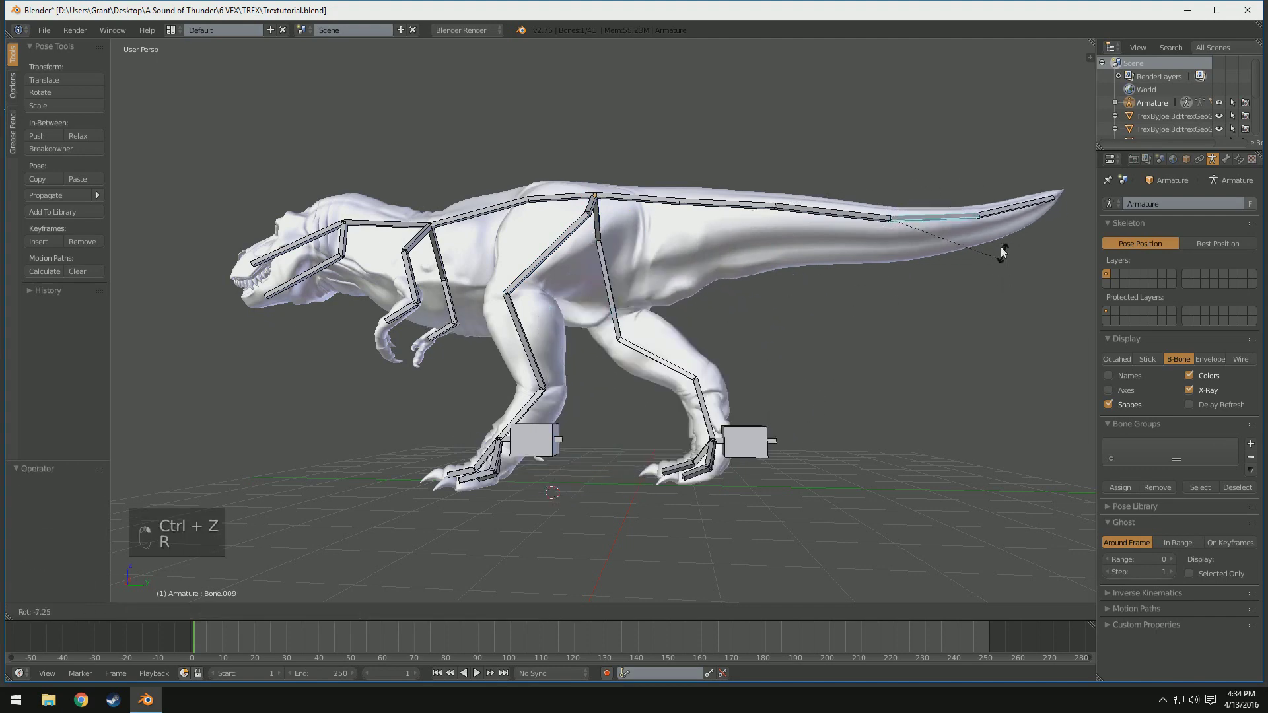
{"action": "right_click", "coordinate": [957, 344]}
{"action": "key", "text": "ctrl+z"}
{"action": "middle_click_drag", "start_coordinate": [934, 359], "coordinate": [720, 393]}
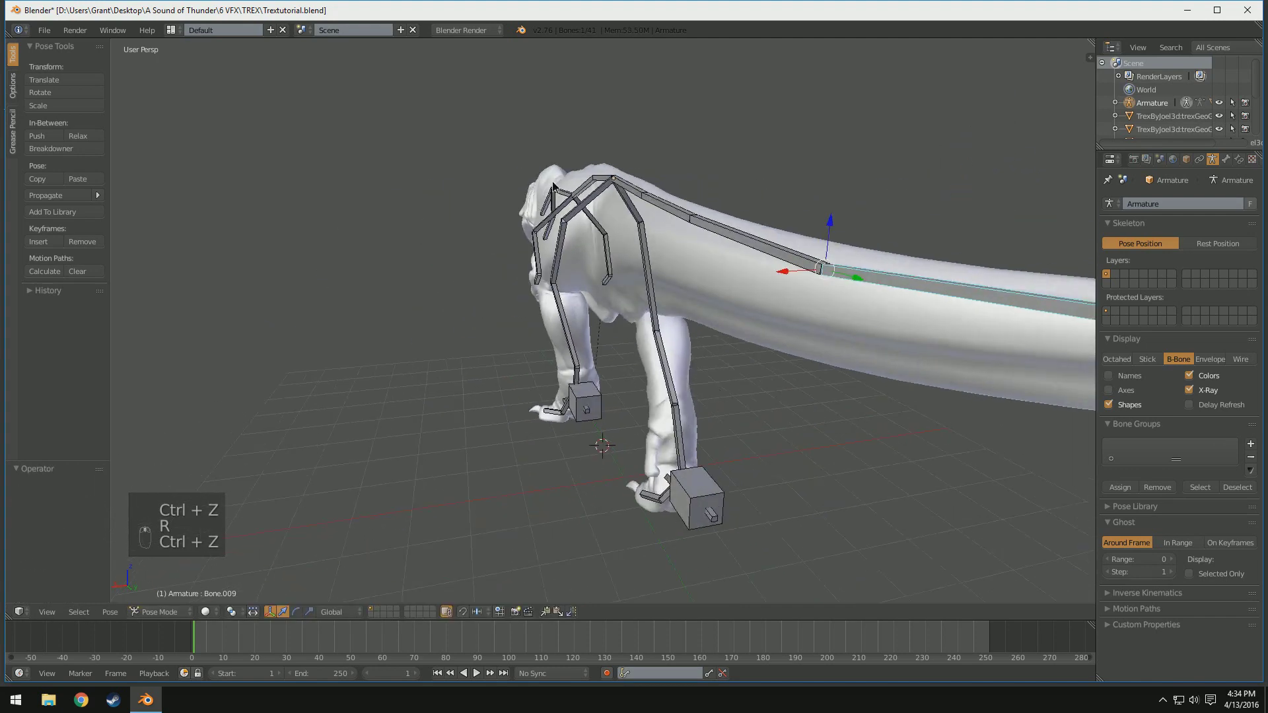
- Try rotating the hip bone at the top of the leg, and undo the rotation
{"action": "right_click", "coordinate": [554, 186]}
{"action": "key", "text": "r"}
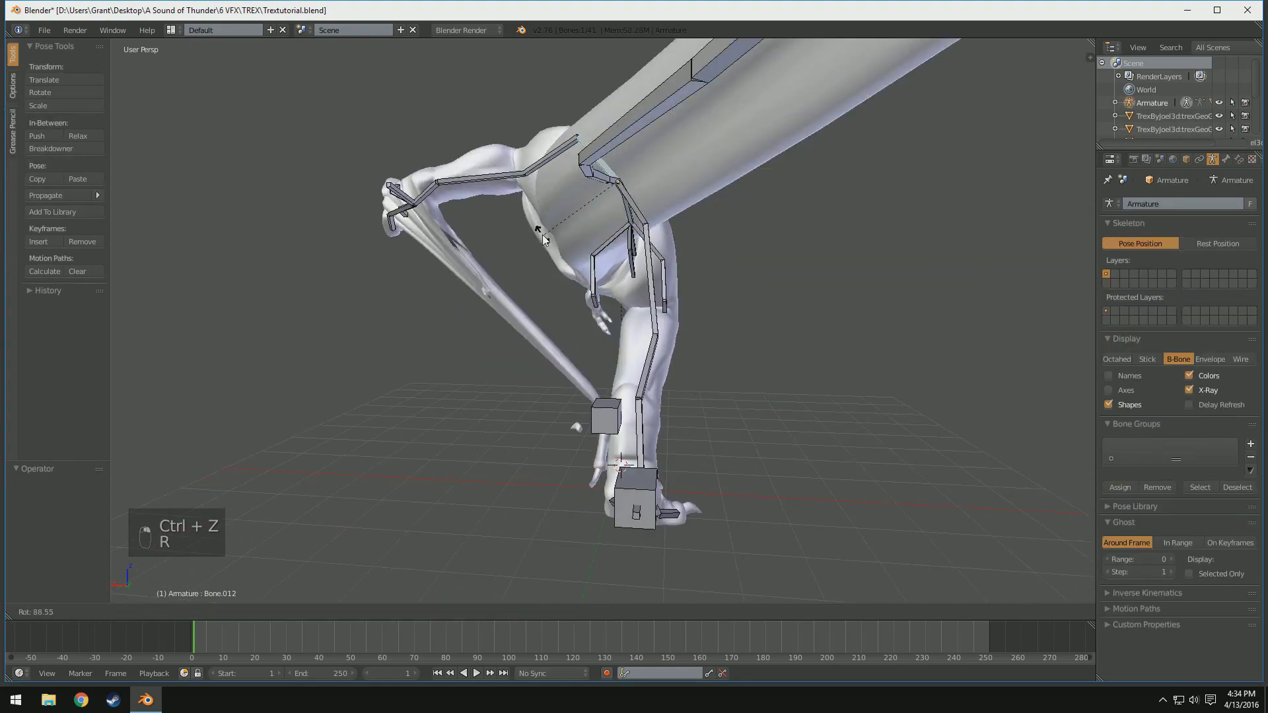
{"action": "left_click", "coordinate": [545, 239]}
{"action": "middle_click_drag", "start_coordinate": [547, 245], "coordinate": [715, 352]}
{"action": "key", "text": "ctrl+z"}
- Rotate the forward leg's lower leg bone by -56.237° to lift the foot away from its block bone
{"action": "middle_click_drag", "start_coordinate": [616, 424], "coordinate": [765, 418]}
{"action": "scroll", "coordinate": [725, 474], "scroll_direction": "up", "scroll_amount": 5}
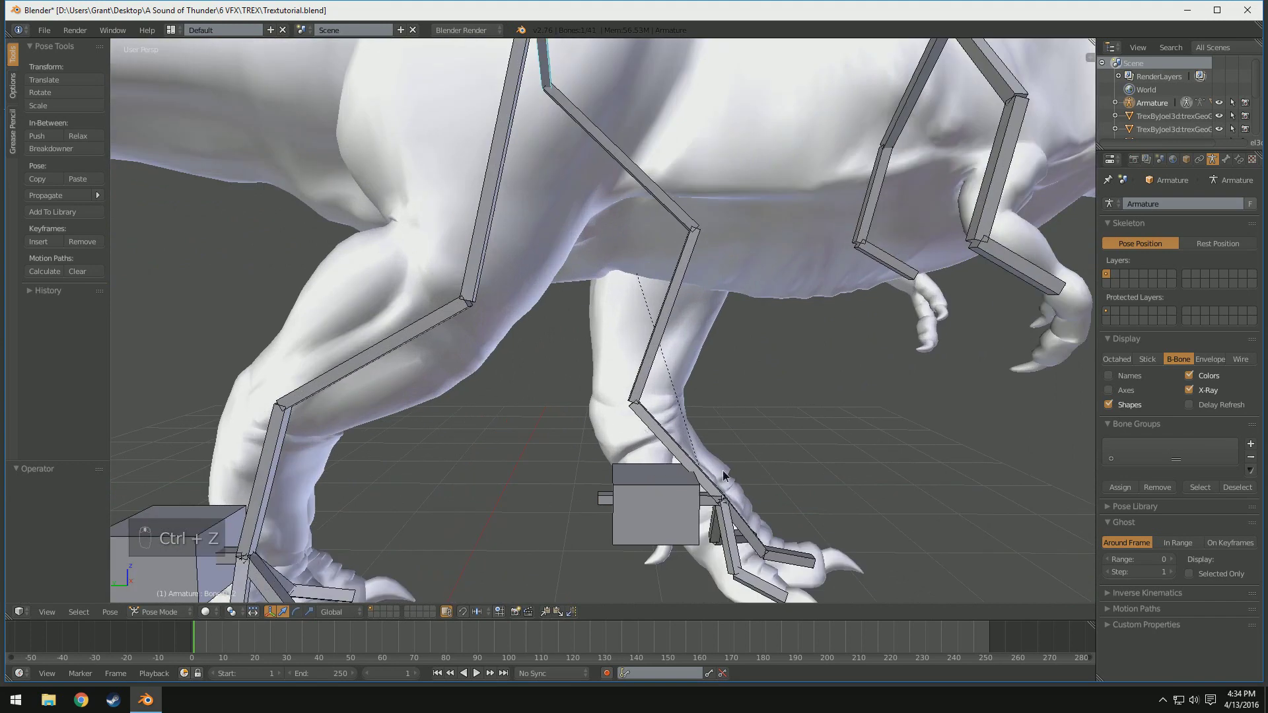
{"action": "middle_click_drag", "start_coordinate": [724, 472], "coordinate": [693, 320], "text": "shift"}
{"action": "scroll", "coordinate": [690, 324], "scroll_direction": "up", "scroll_amount": 4}
{"action": "right_click", "coordinate": [576, 379]}
{"action": "scroll", "coordinate": [638, 394], "scroll_direction": "down", "scroll_amount": 3}
{"action": "scroll", "coordinate": [638, 395], "scroll_direction": "up", "scroll_amount": 1}
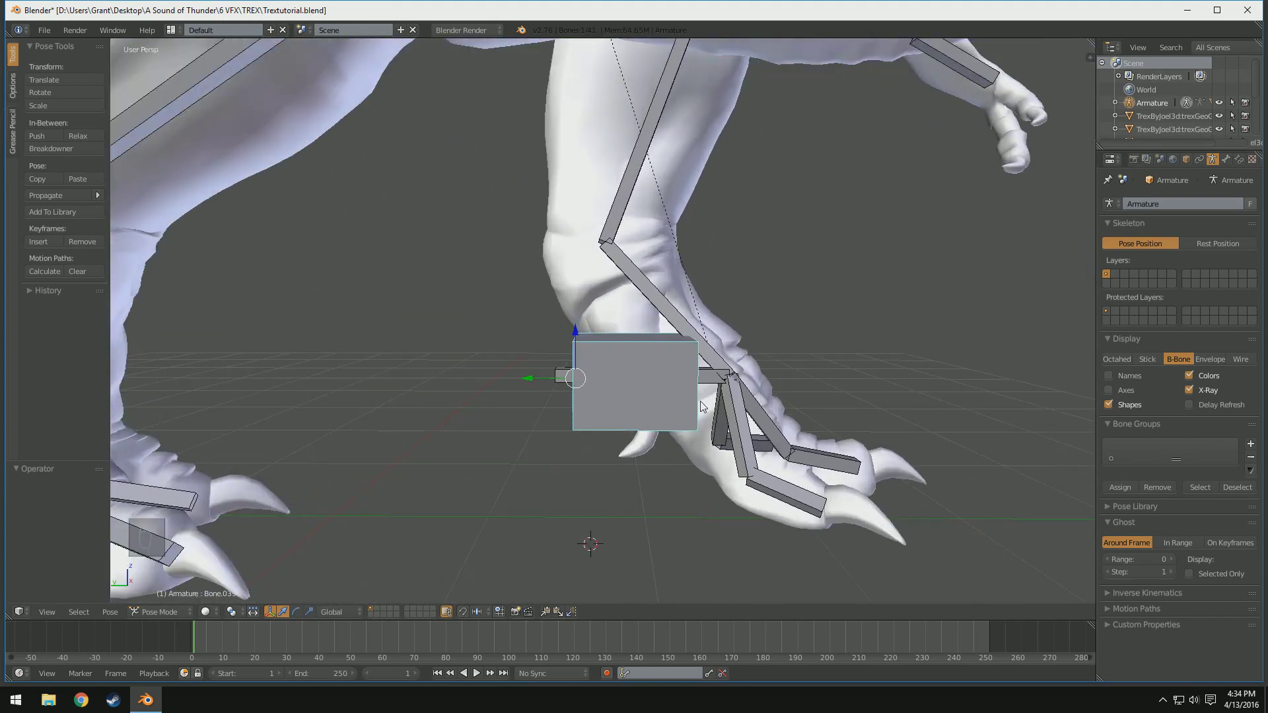
{"action": "scroll", "coordinate": [757, 407], "scroll_direction": "down", "scroll_amount": 3}
{"action": "right_click", "coordinate": [660, 218]}
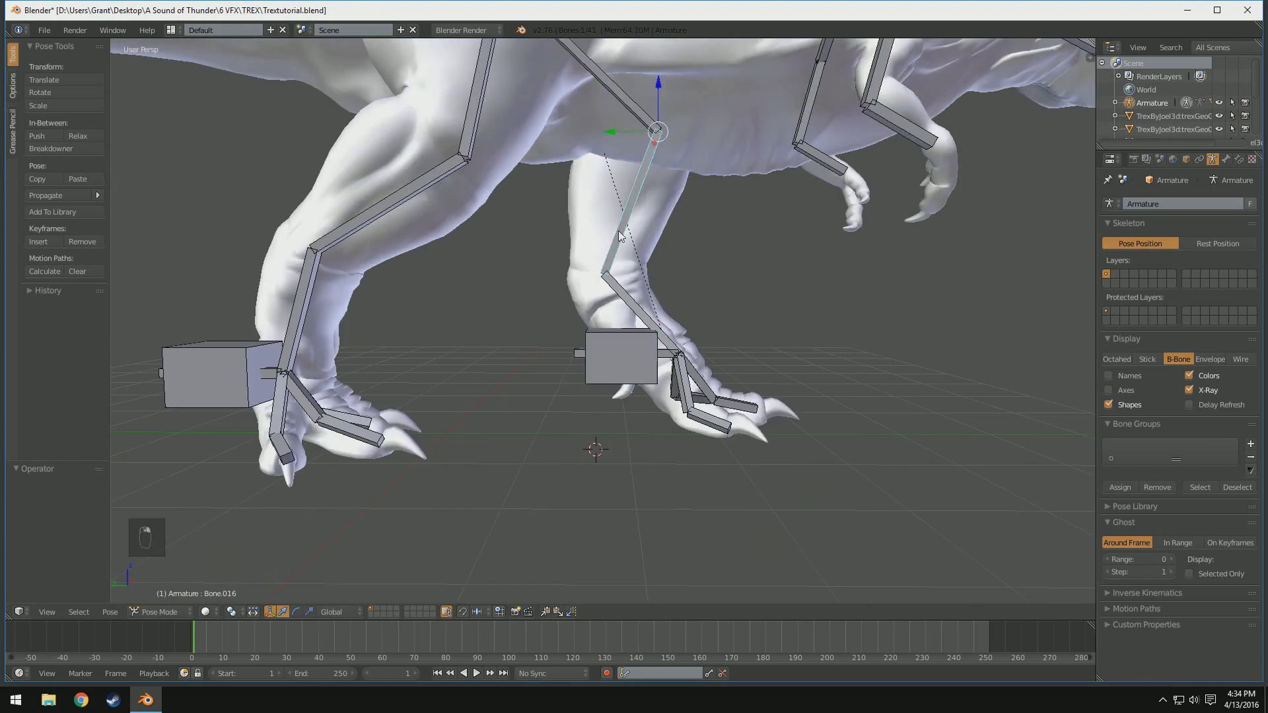
{"action": "key", "text": "r"}
{"action": "left_click", "coordinate": [912, 227]}
- Select the block bone left behind by the raised foot and put the skin mesh in Weight Paint mode
{"action": "middle_click_drag", "start_coordinate": [759, 370], "coordinate": [562, 374]}
{"action": "right_click", "coordinate": [561, 373]}
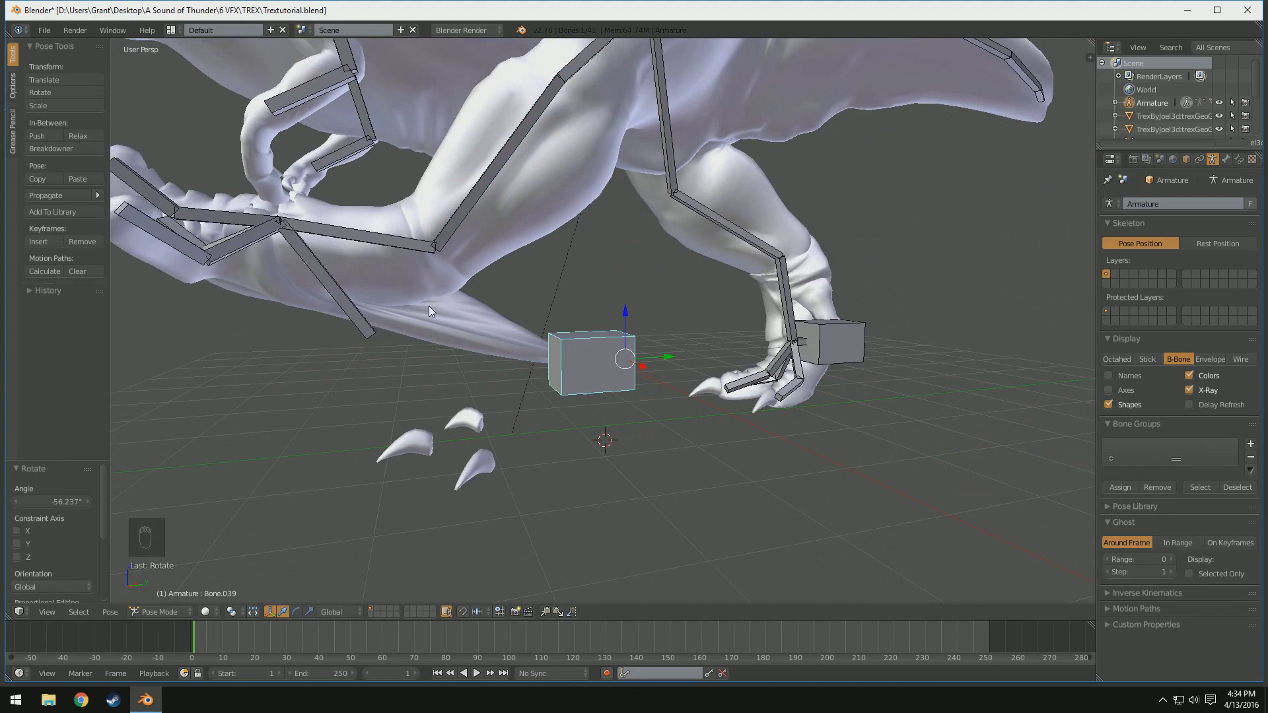
{"action": "scroll", "coordinate": [546, 323], "scroll_direction": "down", "scroll_amount": 6}
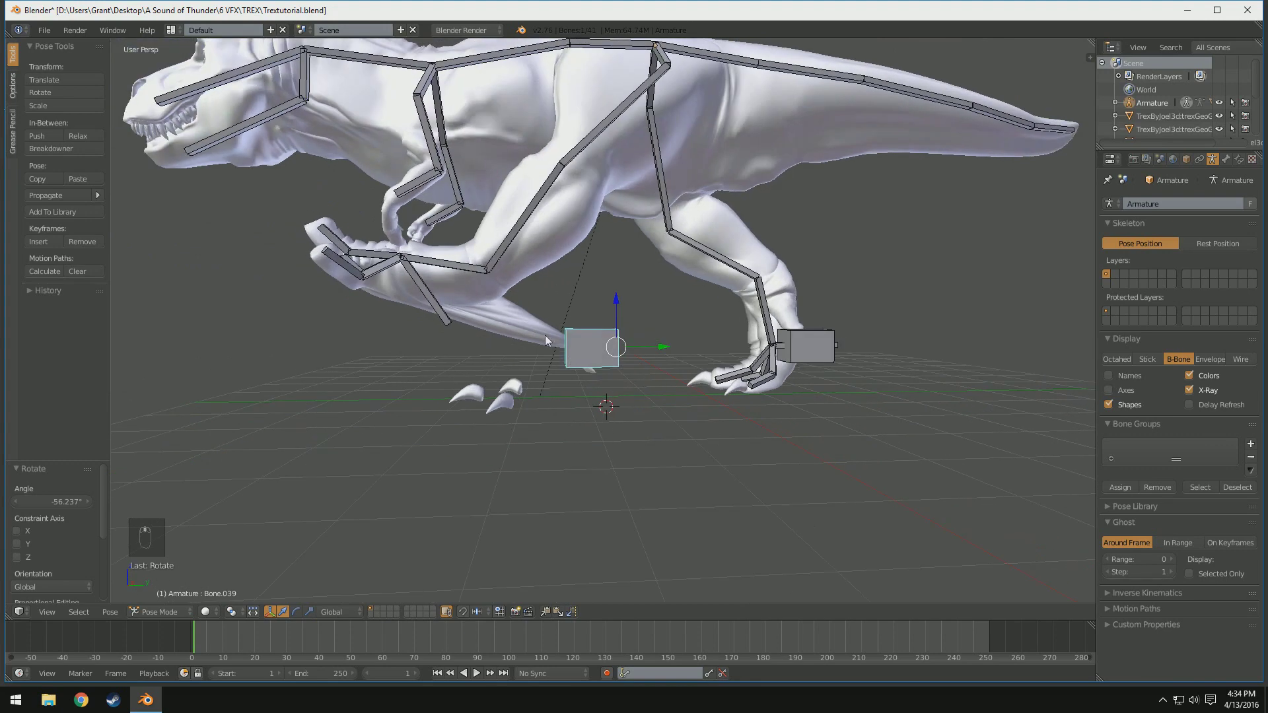
{"action": "right_click", "coordinate": [577, 268], "text": "shift"}
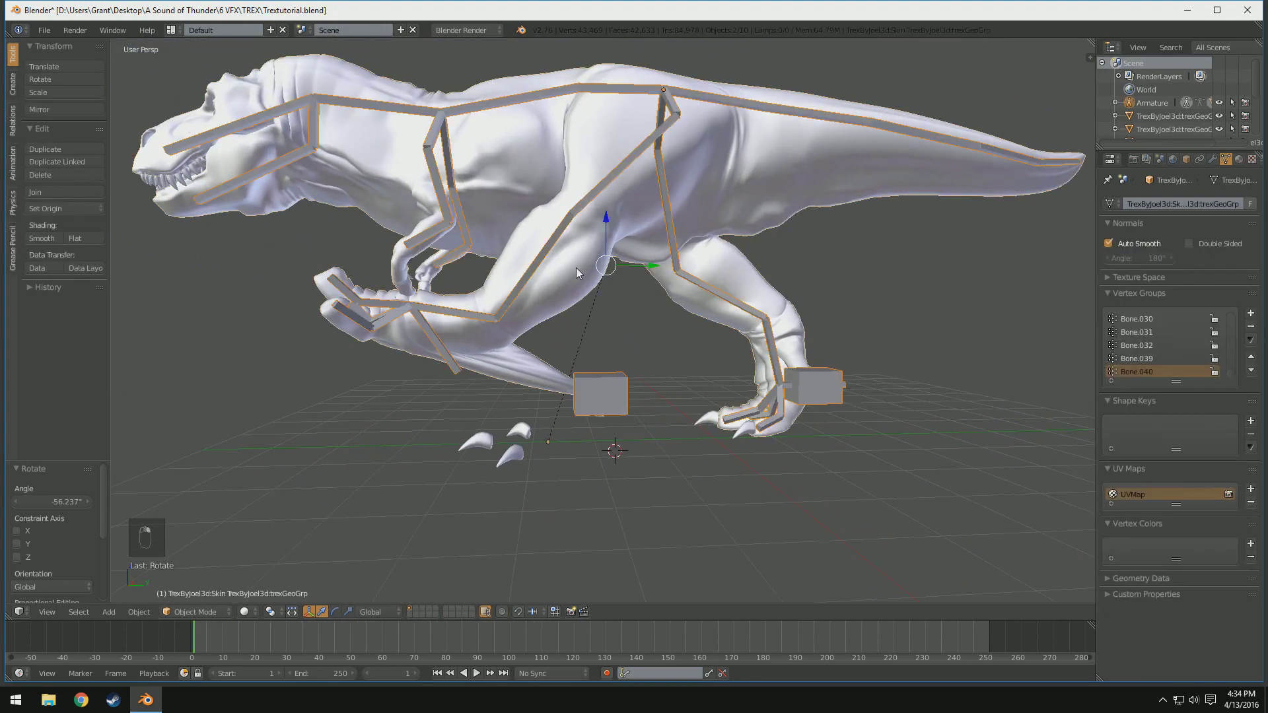
{"action": "left_click", "coordinate": [208, 617]}
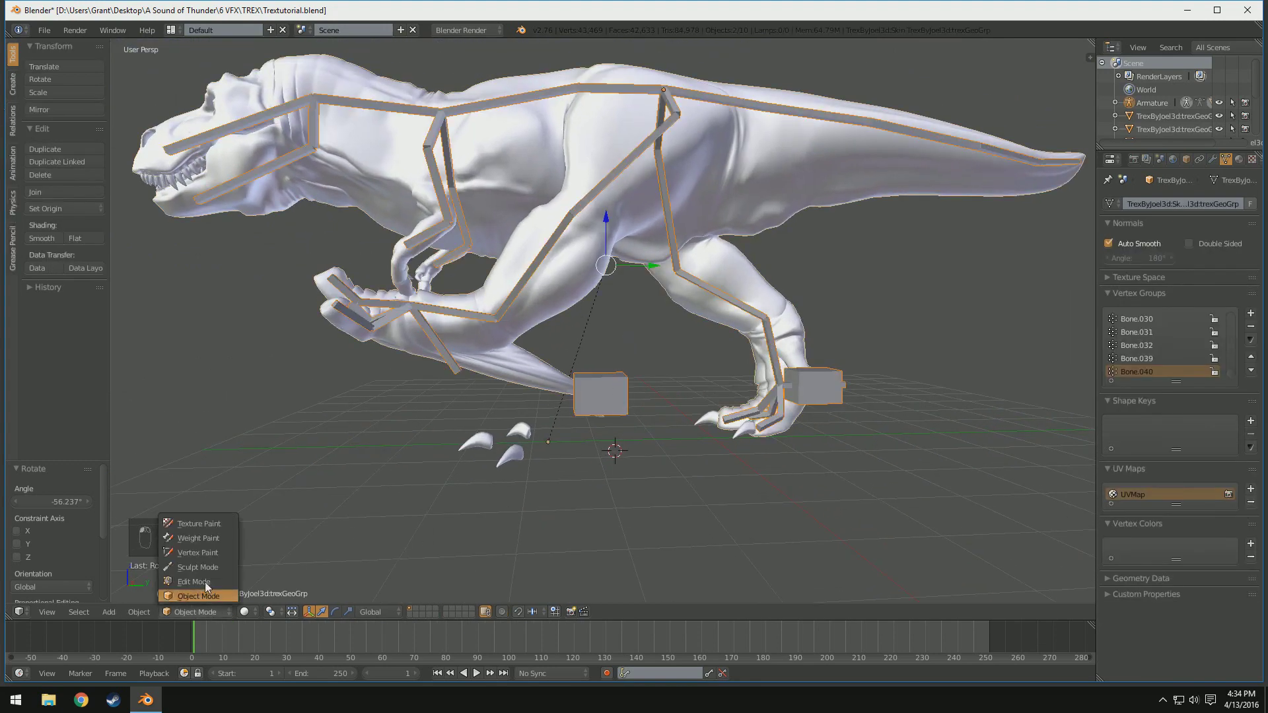
{"action": "left_click", "coordinate": [218, 537]}
- Choose the Subtract brush for painting the block bone's weights on the stretched heel
{"action": "scroll", "coordinate": [595, 478], "scroll_direction": "up", "scroll_amount": 3}
{"action": "scroll", "coordinate": [595, 478], "scroll_direction": "up", "scroll_amount": 3}
{"action": "middle_click_drag", "start_coordinate": [596, 478], "coordinate": [526, 462]}
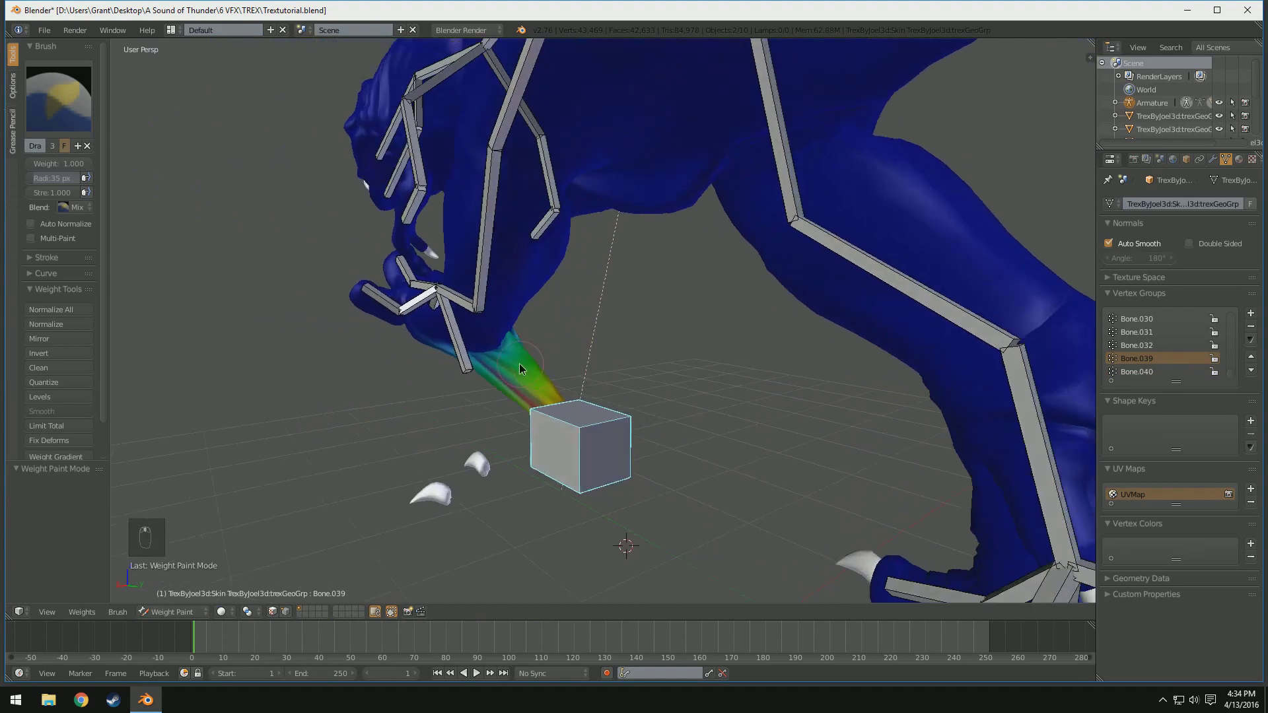
{"action": "middle_click_drag", "start_coordinate": [520, 364], "coordinate": [312, 347]}
{"action": "left_click", "coordinate": [87, 101]}
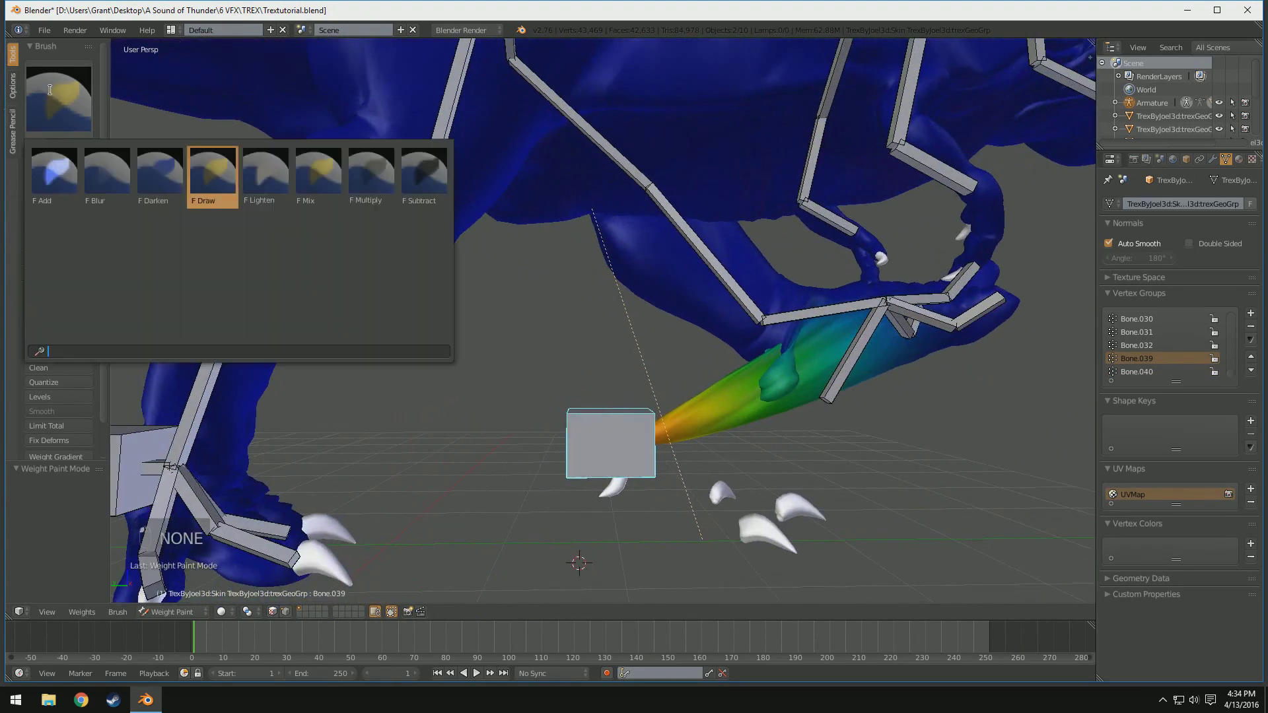
{"action": "left_click", "coordinate": [423, 173]}
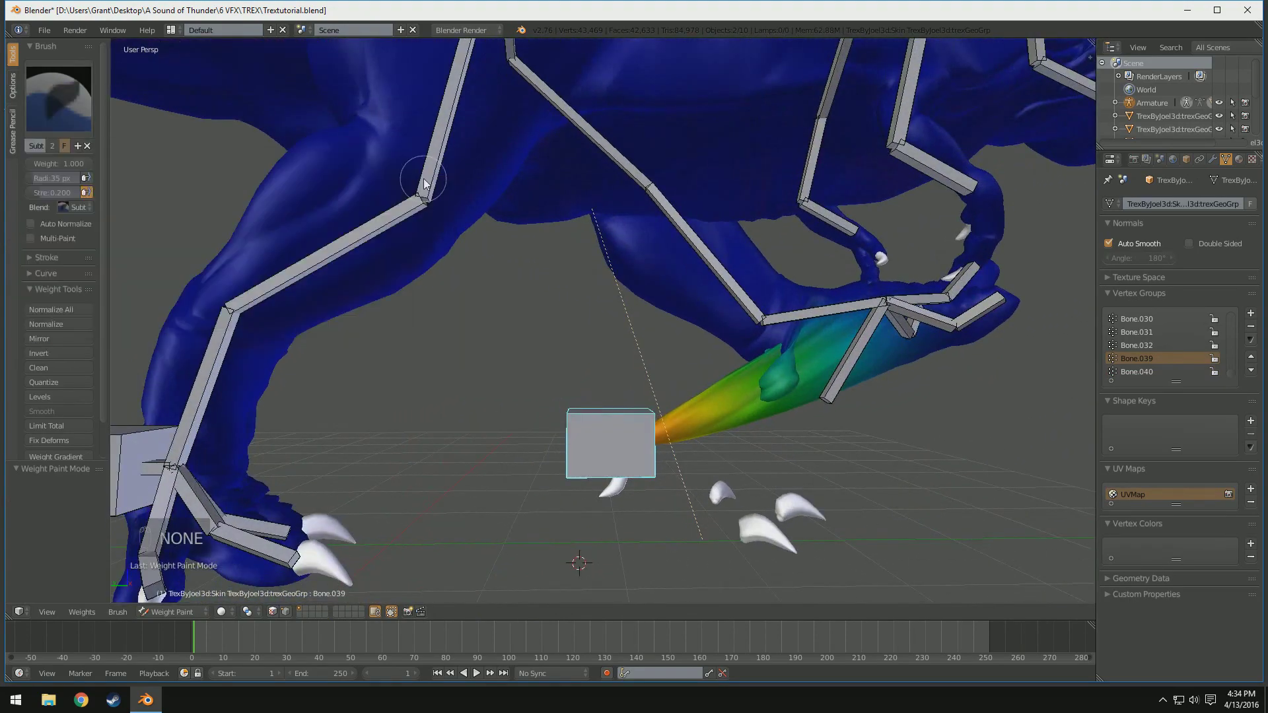
- Subtract the block bone's weights from the raised foot's stretched heel, setting the brush strength to 1.000
{"action": "middle_click_drag", "start_coordinate": [616, 337], "coordinate": [679, 401]}
{"action": "left_click_drag", "start_coordinate": [666, 395], "coordinate": [724, 340]}
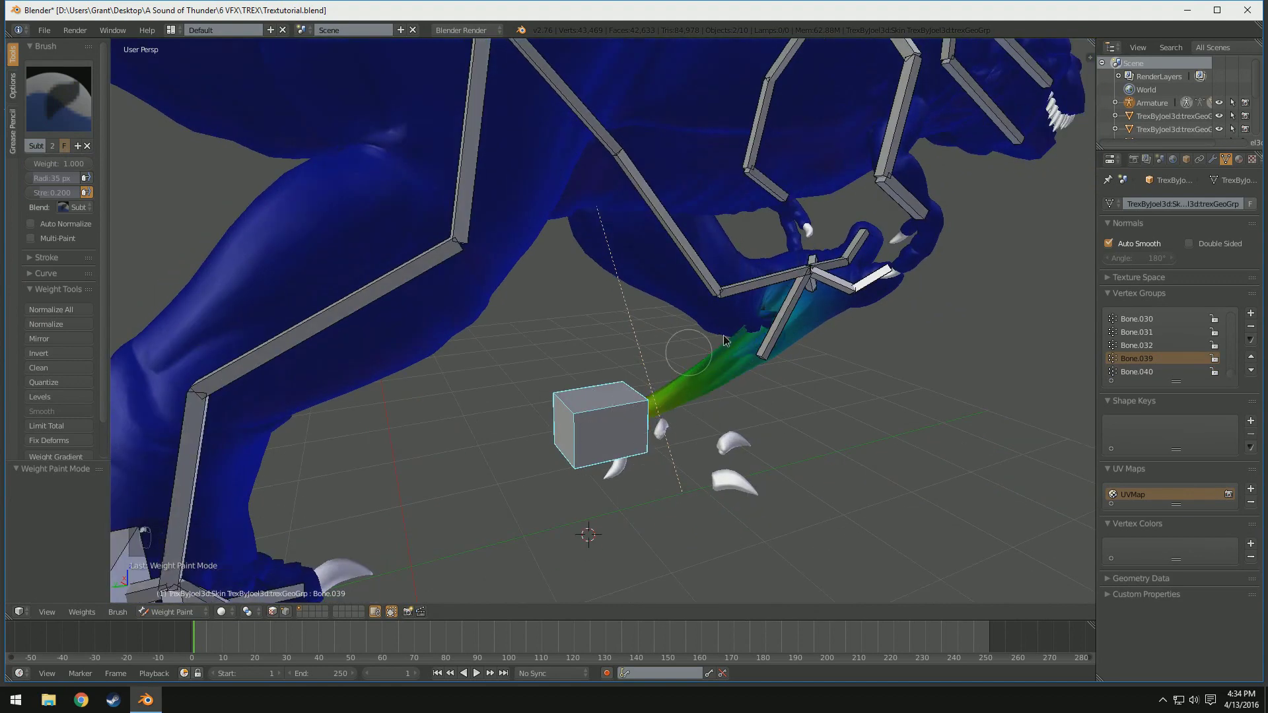
{"action": "key", "text": "bracketright"}
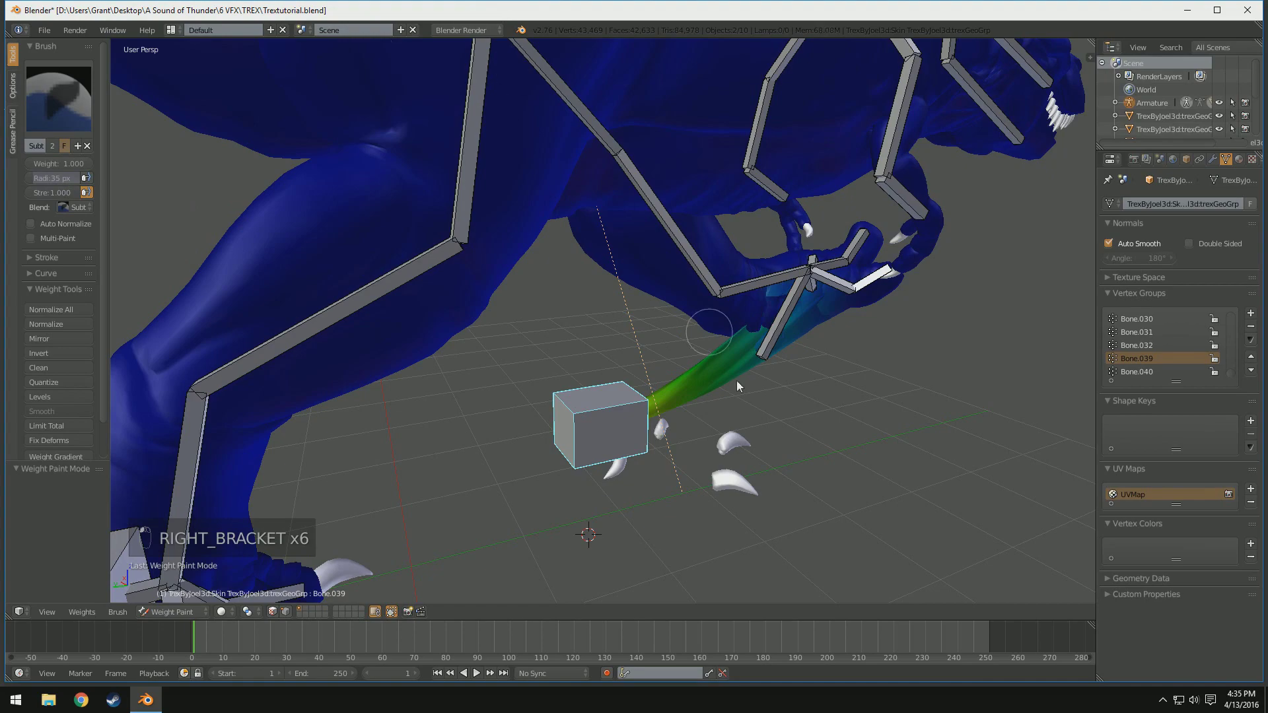
{"action": "mouse_move", "coordinate": [738, 386]}
{"action": "left_mouse_down"}
{"action": "mouse_move", "coordinate": [688, 362]}
{"action": "mouse_move", "coordinate": [818, 354]}
{"action": "mouse_move", "coordinate": [719, 360]}
{"action": "left_mouse_up"}
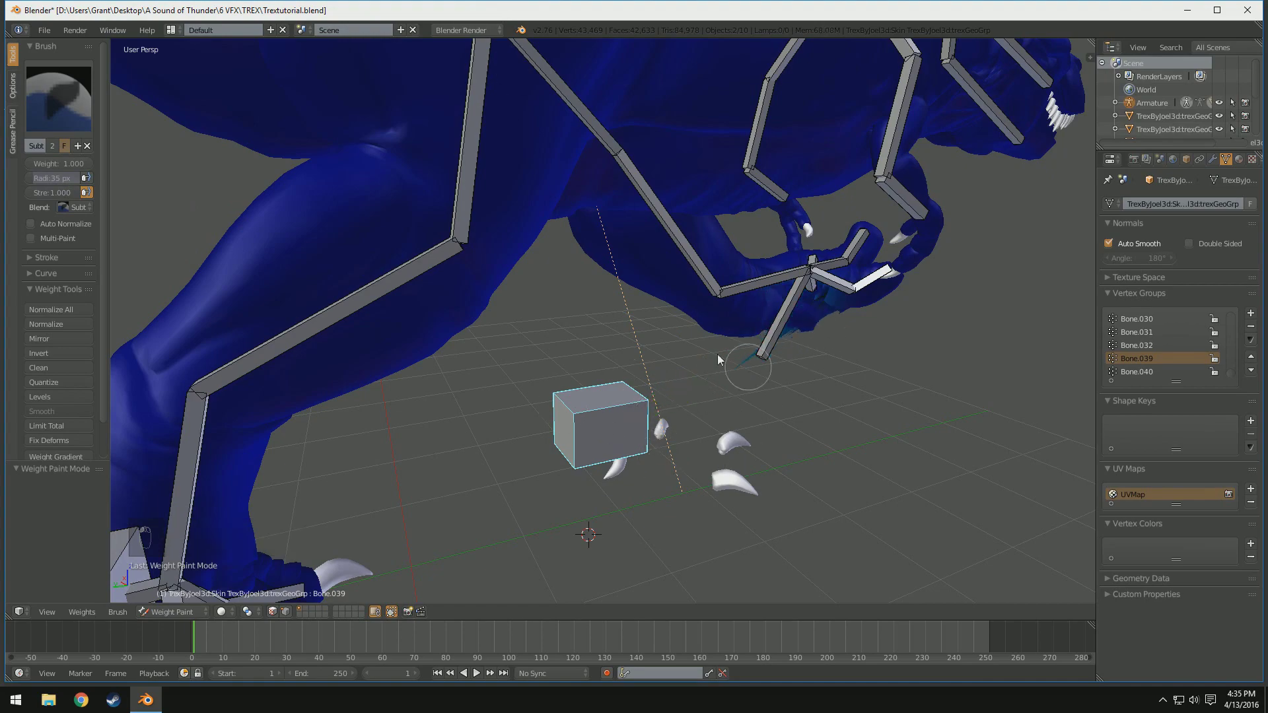
{"action": "middle_click_drag", "start_coordinate": [718, 359], "coordinate": [672, 430]}
{"action": "middle_click_drag", "start_coordinate": [832, 366], "coordinate": [665, 354]}
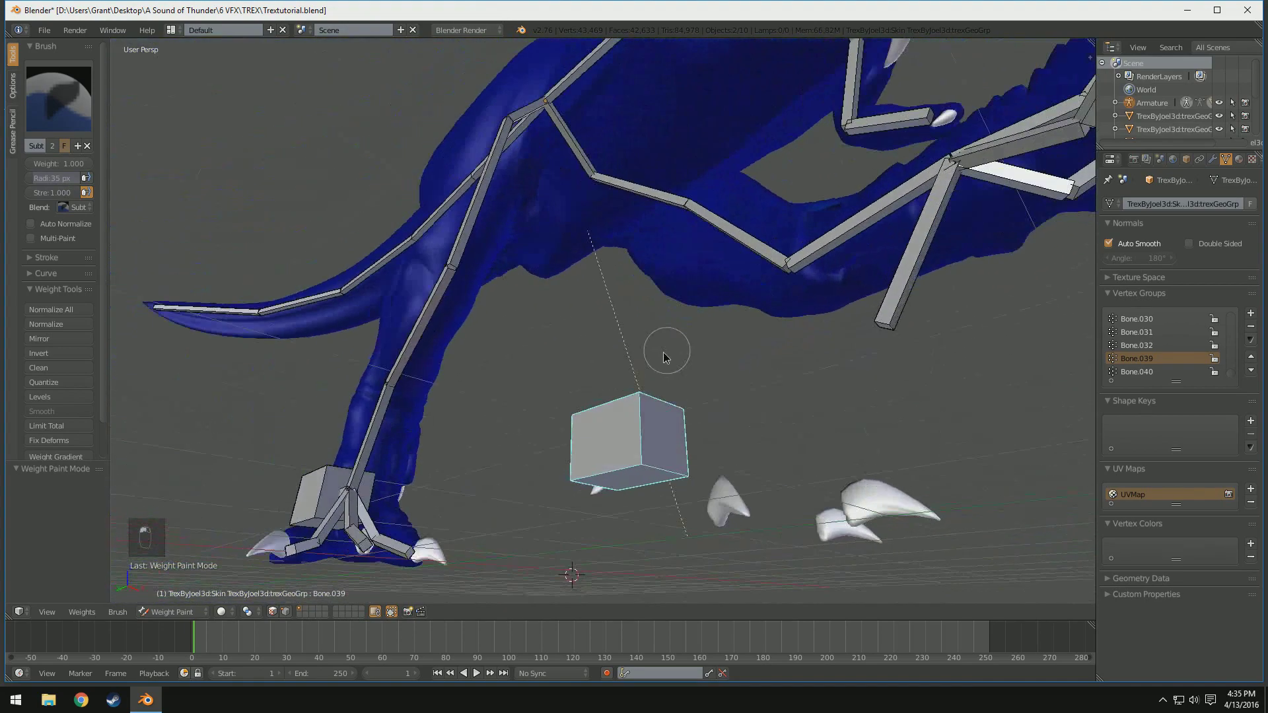
{"action": "middle_click_drag", "start_coordinate": [656, 430], "coordinate": [460, 372]}
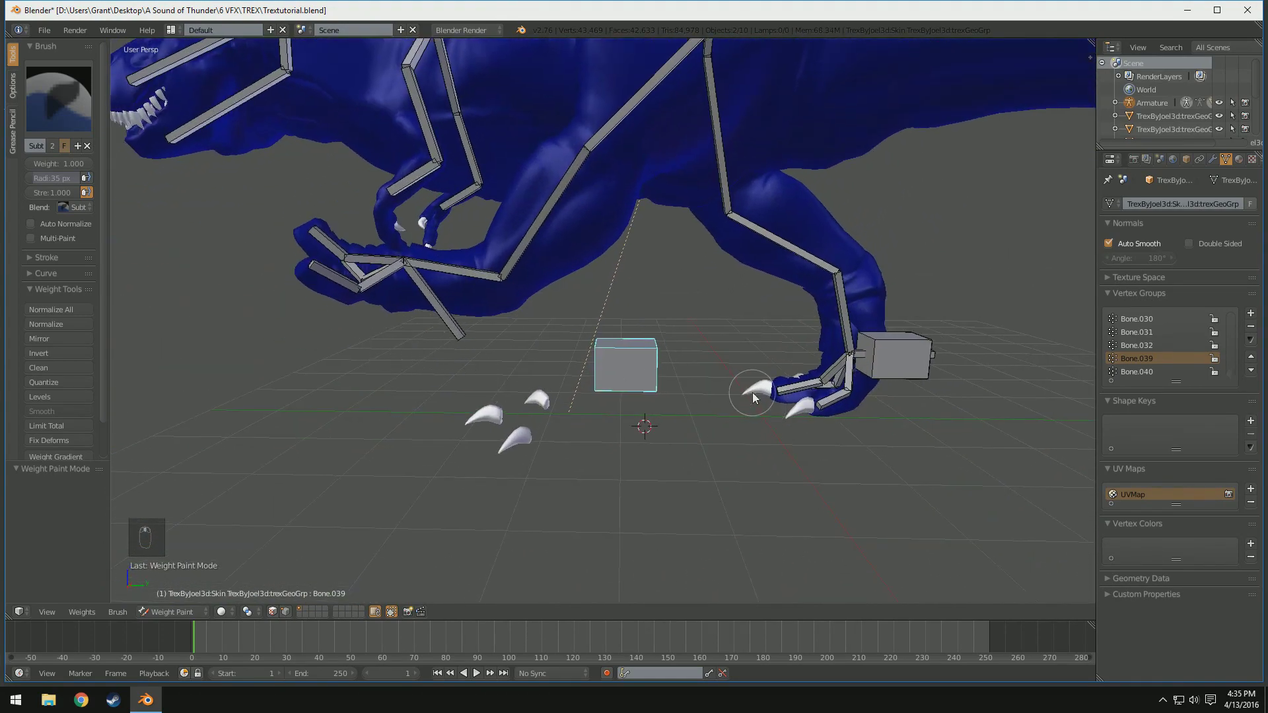
- Select the block bone behind the rear foot and examine its weight influence on the skin
{"action": "key", "text": "Tab"}
{"action": "key", "text": "Tab"}
{"action": "right_click", "coordinate": [898, 366], "text": "ctrl"}
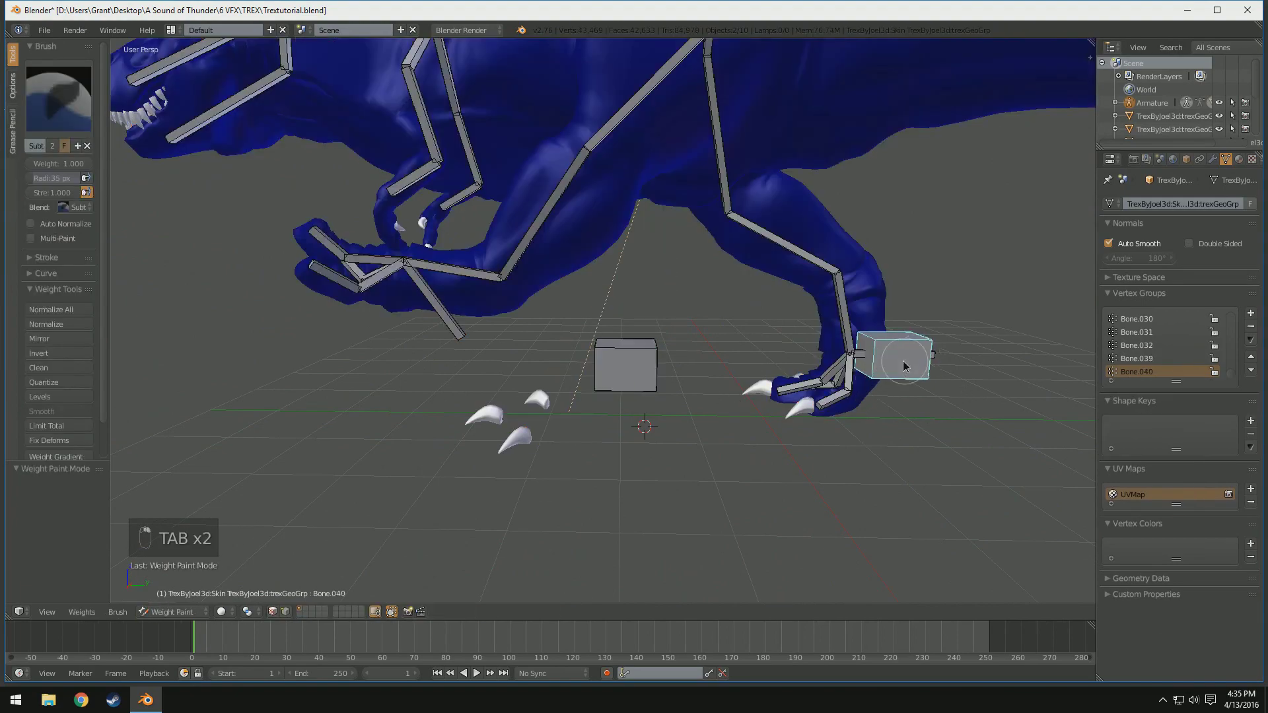
{"action": "middle_click_drag", "start_coordinate": [899, 366], "coordinate": [779, 343]}
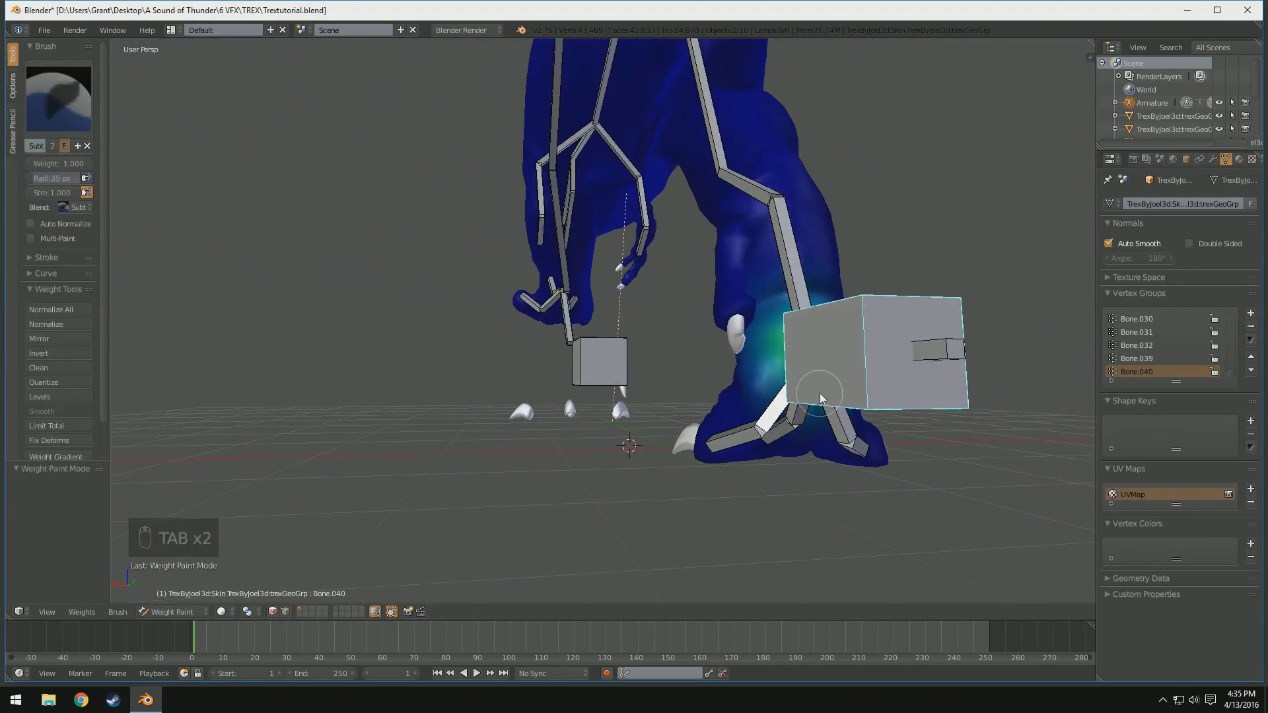
{"action": "middle_click_drag", "start_coordinate": [821, 398], "coordinate": [858, 291]}
- Rotate the rear leg's lower leg bone by -47.768° around the global X axis
{"action": "right_click", "coordinate": [842, 260], "text": "ctrl"}
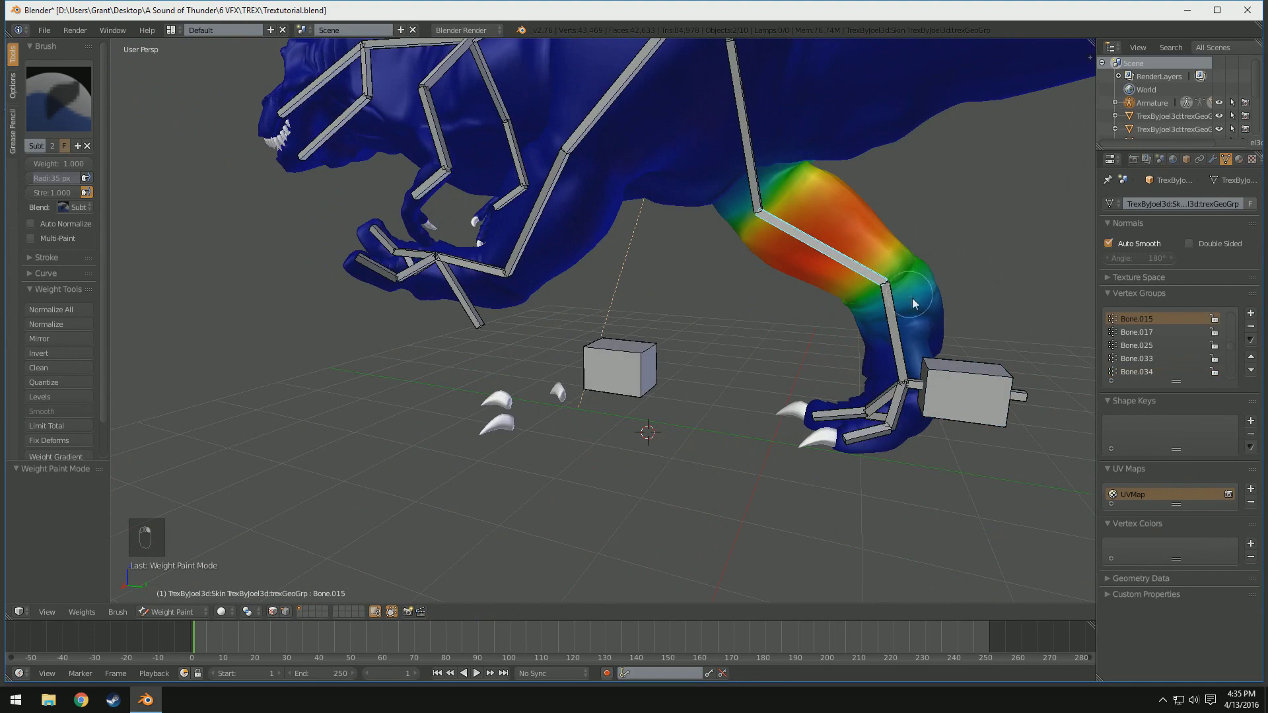
{"action": "key", "text": "r"}
{"action": "key", "text": "x"}
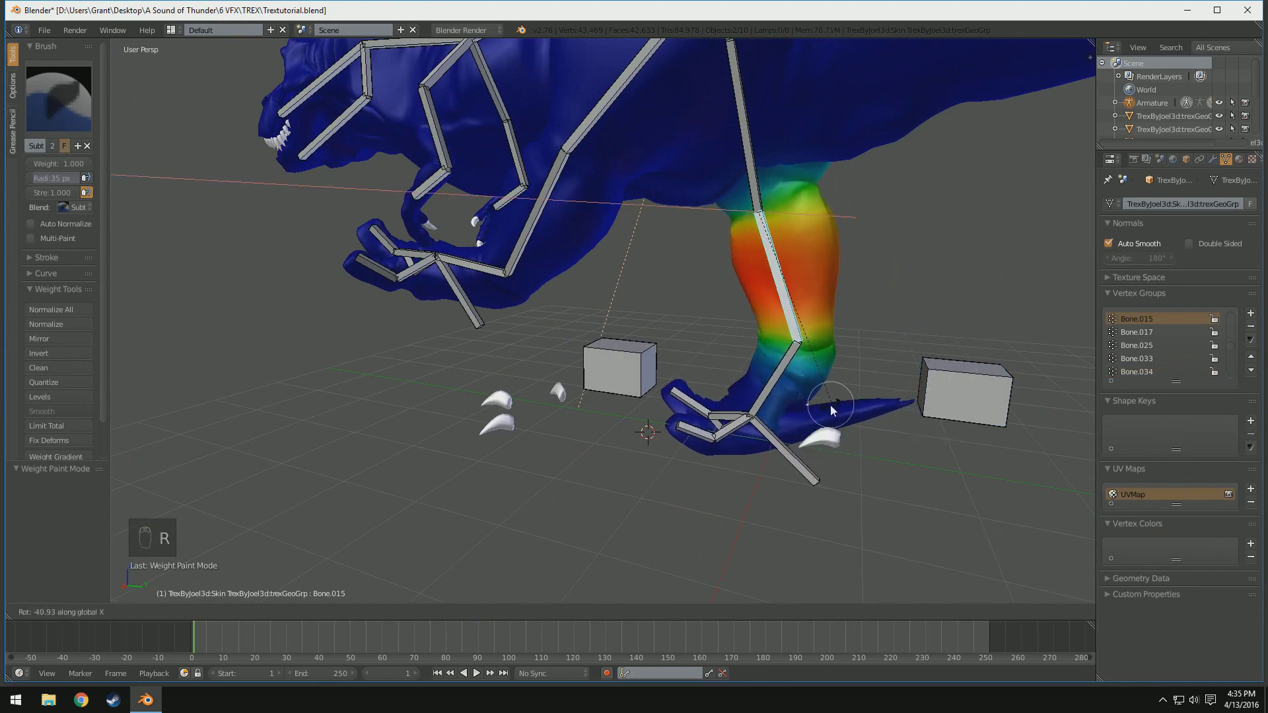
{"action": "left_click", "coordinate": [810, 413]}
{"action": "middle_click_drag", "start_coordinate": [810, 412], "coordinate": [988, 380]}
- Select the rear foot's block bone and subtract all its weights from the stretched heel and foot skin
{"action": "right_click", "coordinate": [903, 412], "text": "ctrl"}
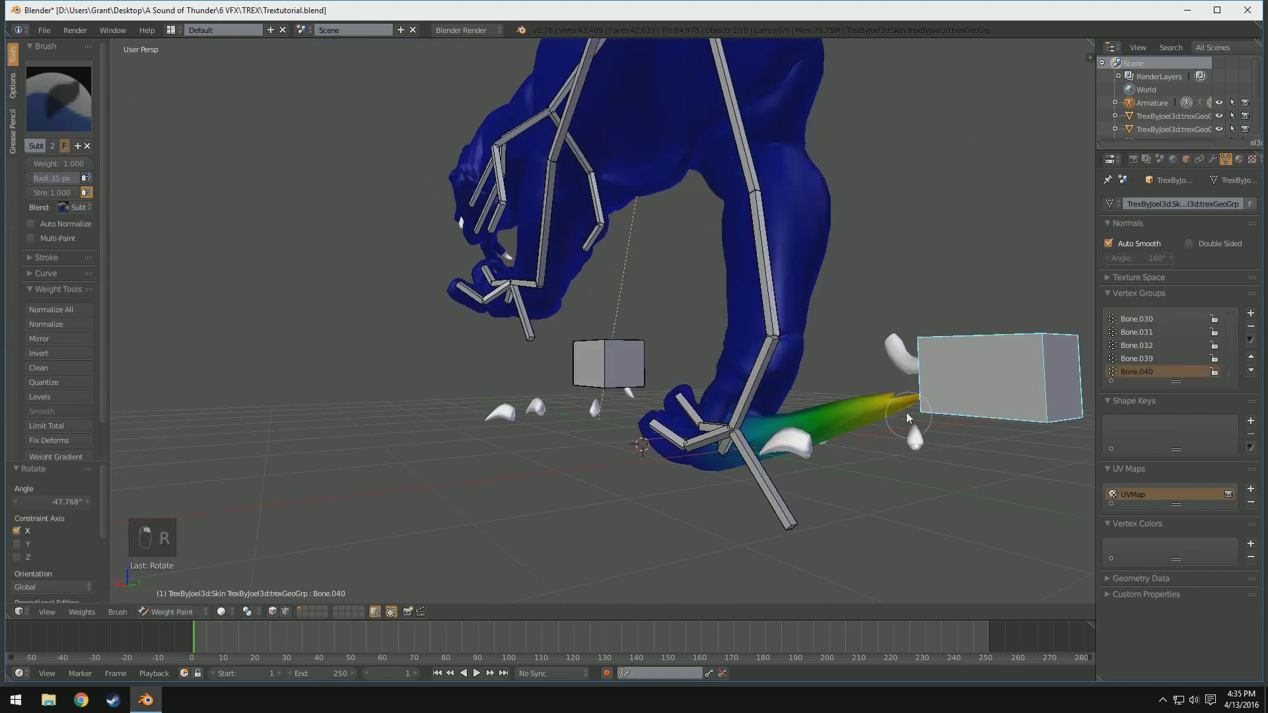
{"action": "middle_click_drag", "start_coordinate": [903, 412], "coordinate": [329, 461]}
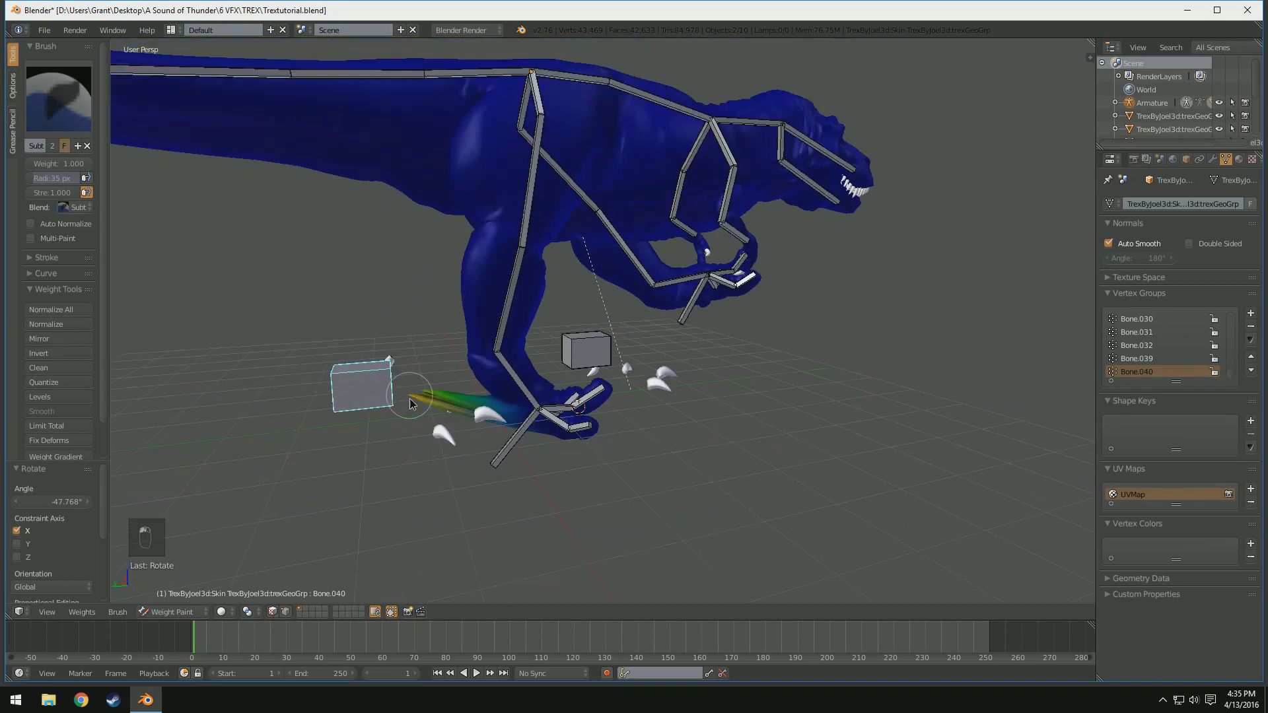
{"action": "middle_click_drag", "start_coordinate": [568, 428], "coordinate": [622, 415]}
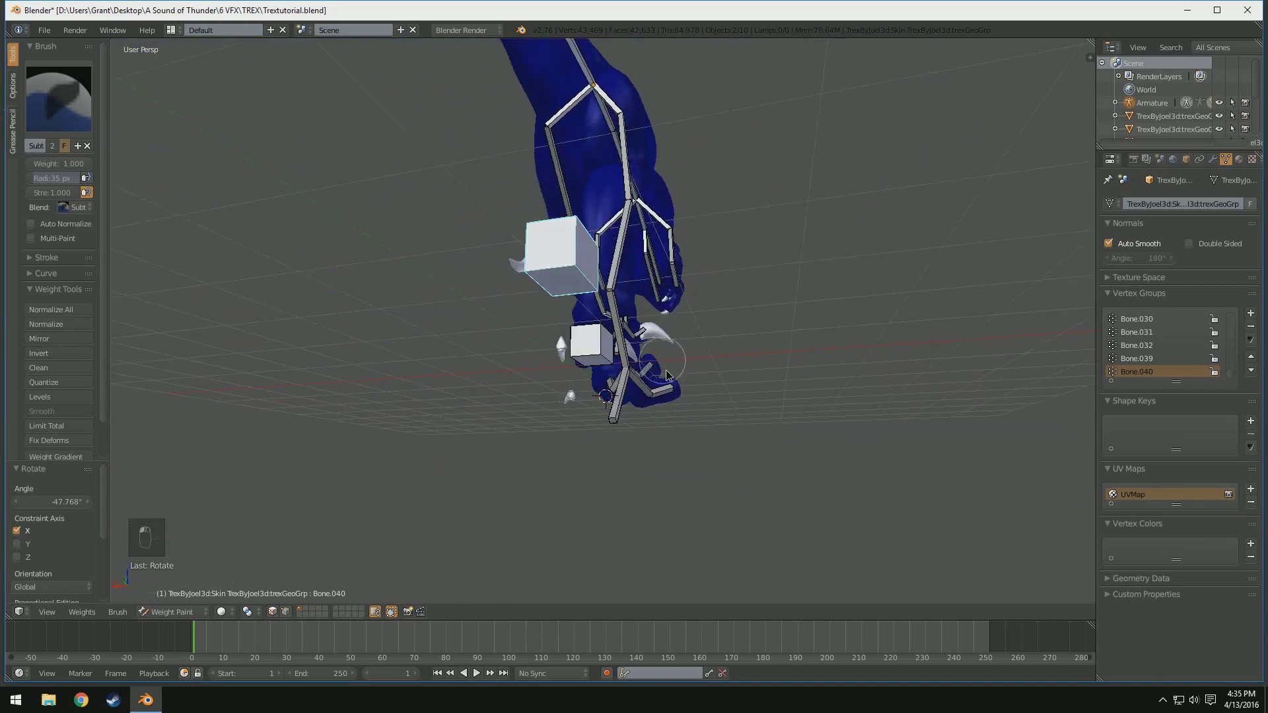
{"action": "middle_click_drag", "start_coordinate": [666, 371], "coordinate": [908, 322]}
{"action": "scroll", "coordinate": [907, 322], "scroll_direction": "up", "scroll_amount": 4}
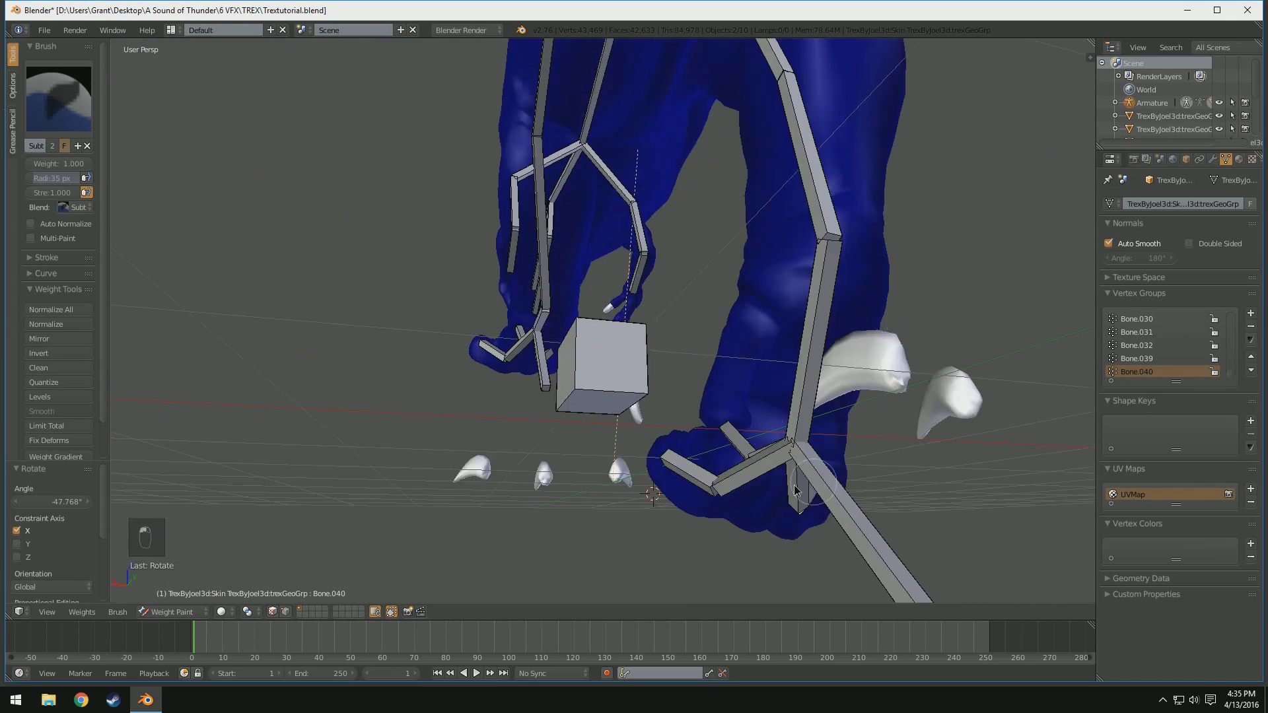
{"action": "key", "text": "bracketright"}
{"action": "key", "text": "bracketright"}
{"action": "key", "text": "bracketright"}
{"action": "key", "text": "bracketright"}
{"action": "key", "text": "bracketright"}
{"action": "key", "text": "bracketright"}
{"action": "key", "text": "bracketright"}
{"action": "key", "text": "bracketright"}
{"action": "key", "text": "bracketright"}
{"action": "key", "text": "bracketright"}
{"action": "key", "text": "bracketright"}
{"action": "key", "text": "bracketright"}
{"action": "key", "text": "bracketright"}
{"action": "scroll", "coordinate": [854, 426], "scroll_direction": "down", "scroll_amount": 5}
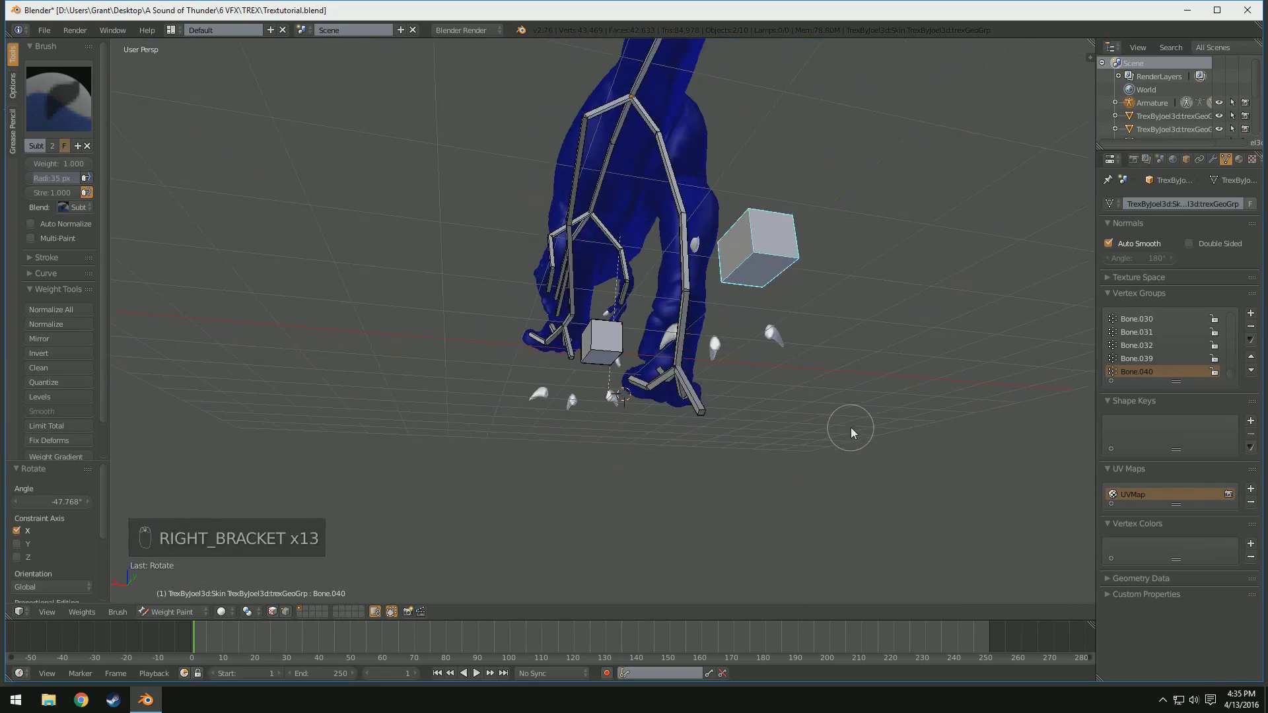
{"action": "middle_click_drag", "start_coordinate": [851, 427], "coordinate": [646, 374]}
{"action": "middle_click_drag", "start_coordinate": [723, 377], "coordinate": [782, 379]}
{"action": "key", "text": "bracketright"}
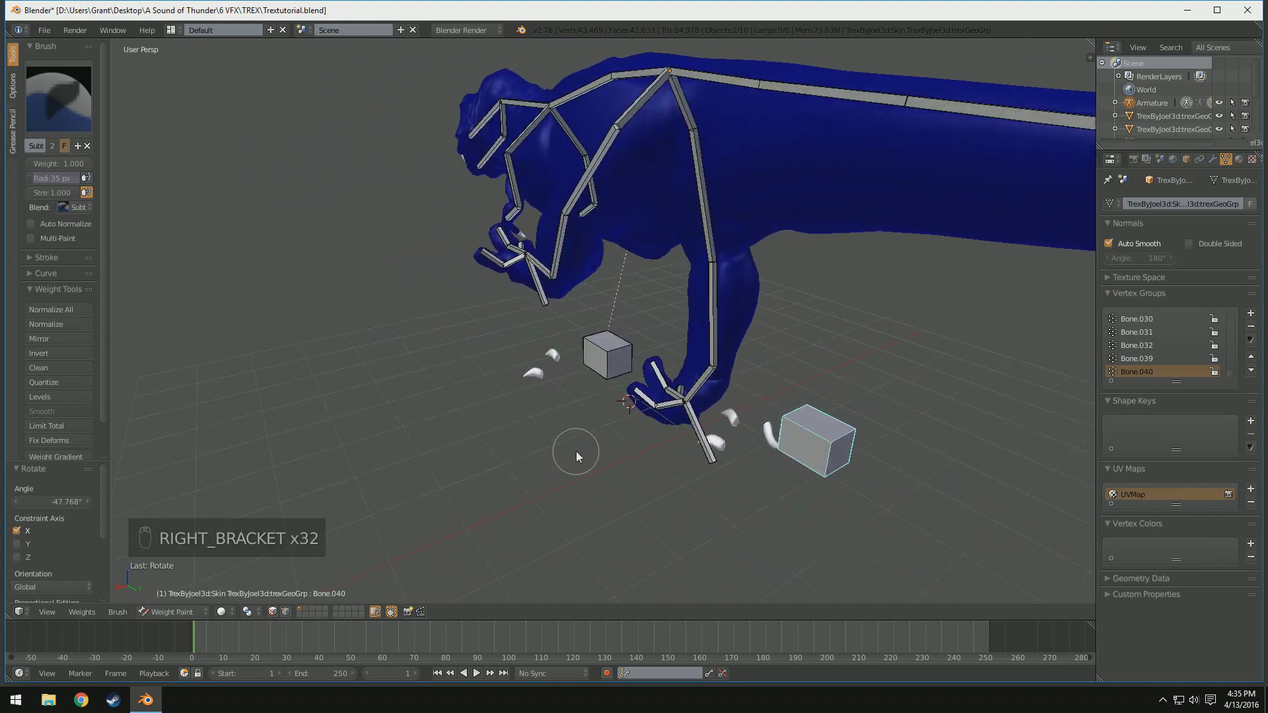
{"action": "key", "text": "bracketright"}
{"action": "key", "text": "bracketright"}
{"action": "key", "text": "bracketright"}
{"action": "key", "text": "bracketleft"}
{"action": "key", "text": "bracketleft"}
{"action": "key", "text": "bracketleft"}
{"action": "key", "text": "bracketleft"}
{"action": "key", "text": "bracketleft"}
- Select all bones of the rig and clear their pose rotation
{"action": "middle_click_drag", "start_coordinate": [627, 449], "coordinate": [716, 428]}
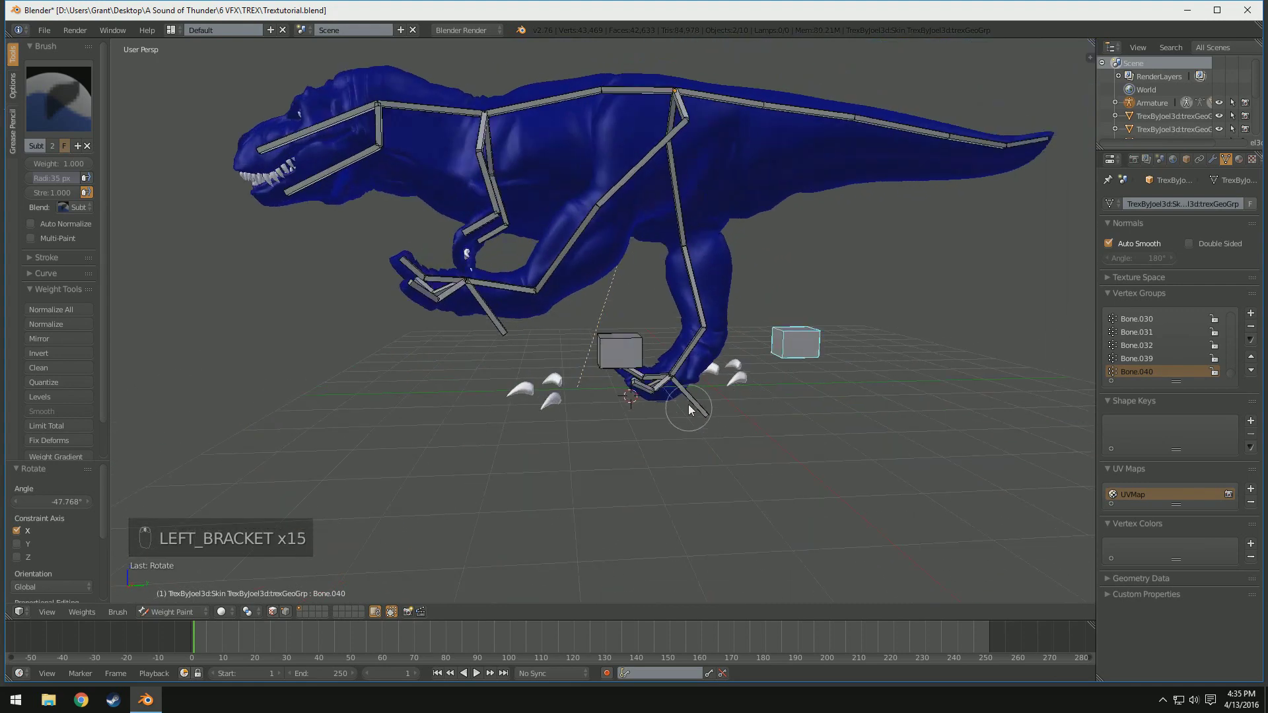
{"action": "key", "text": "a"}
{"action": "key", "text": "a"}
{"action": "key", "text": "a"}
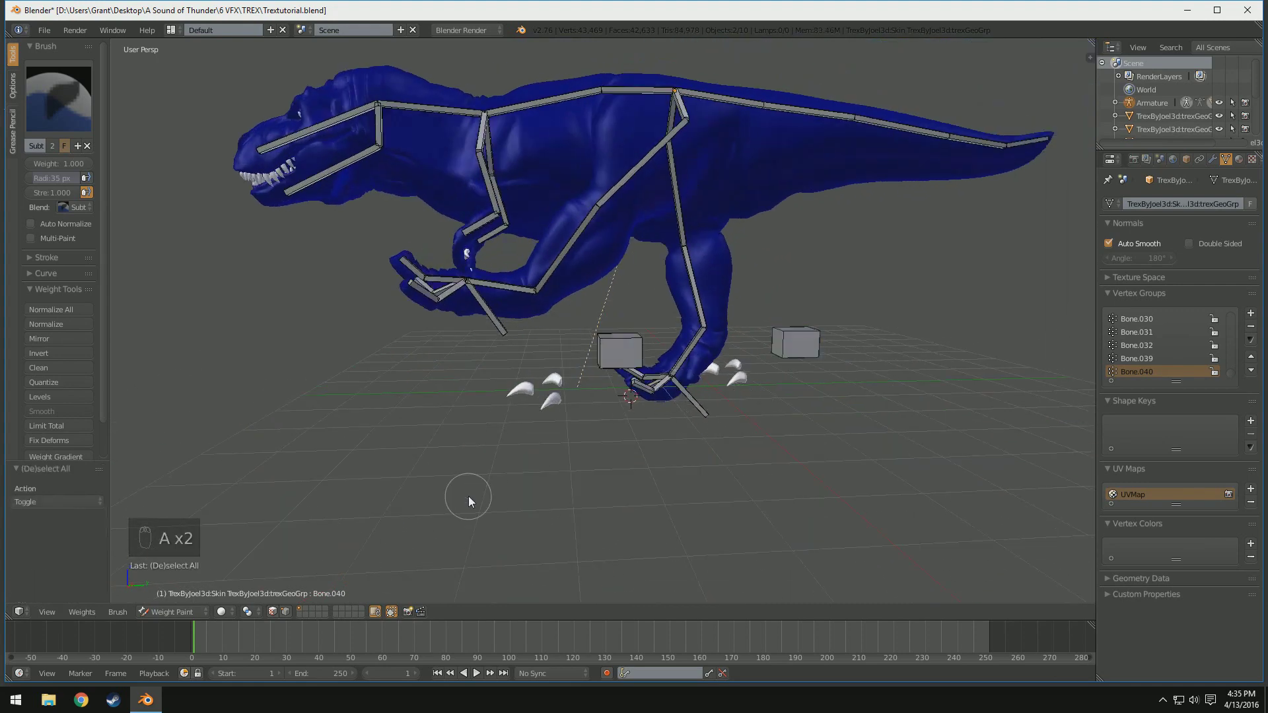
{"action": "key", "text": "alt+r"}
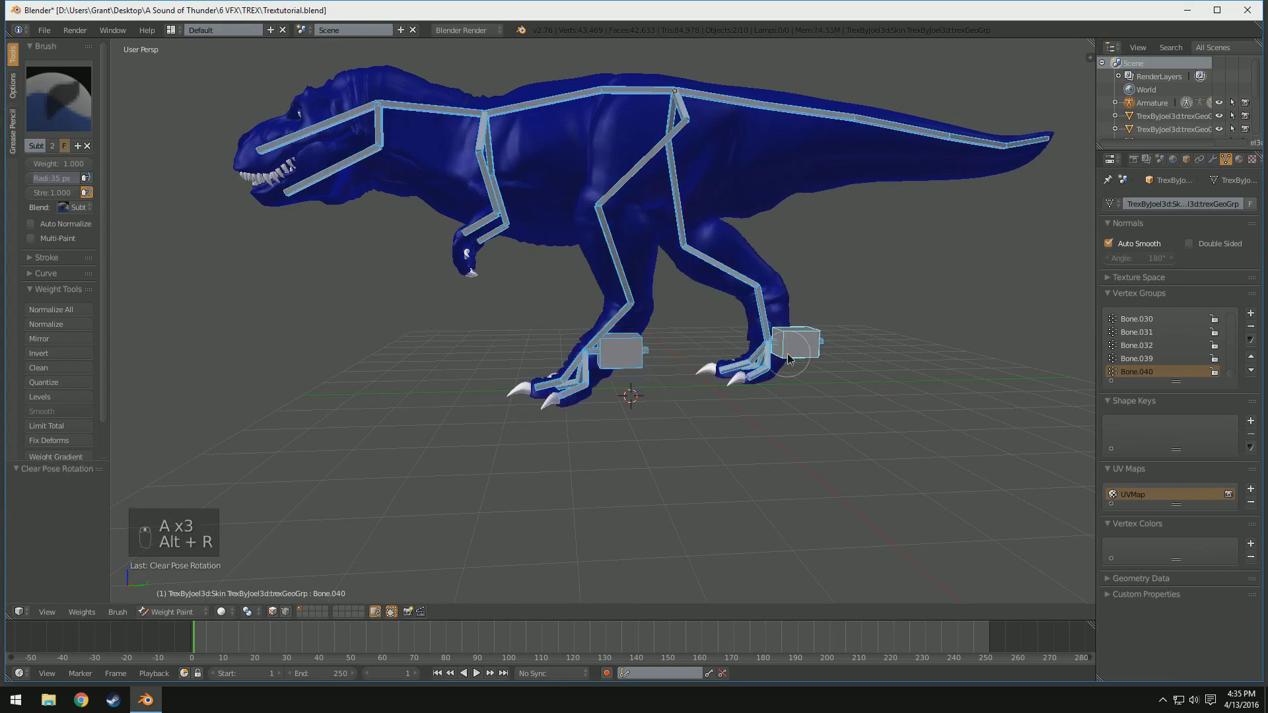
- Switch the T-rex skin from Weight Paint to Object Mode and select the armature at the front foot's block bone
{"action": "middle_click_drag", "start_coordinate": [544, 417], "coordinate": [463, 423]}
{"action": "left_click", "coordinate": [165, 612]}
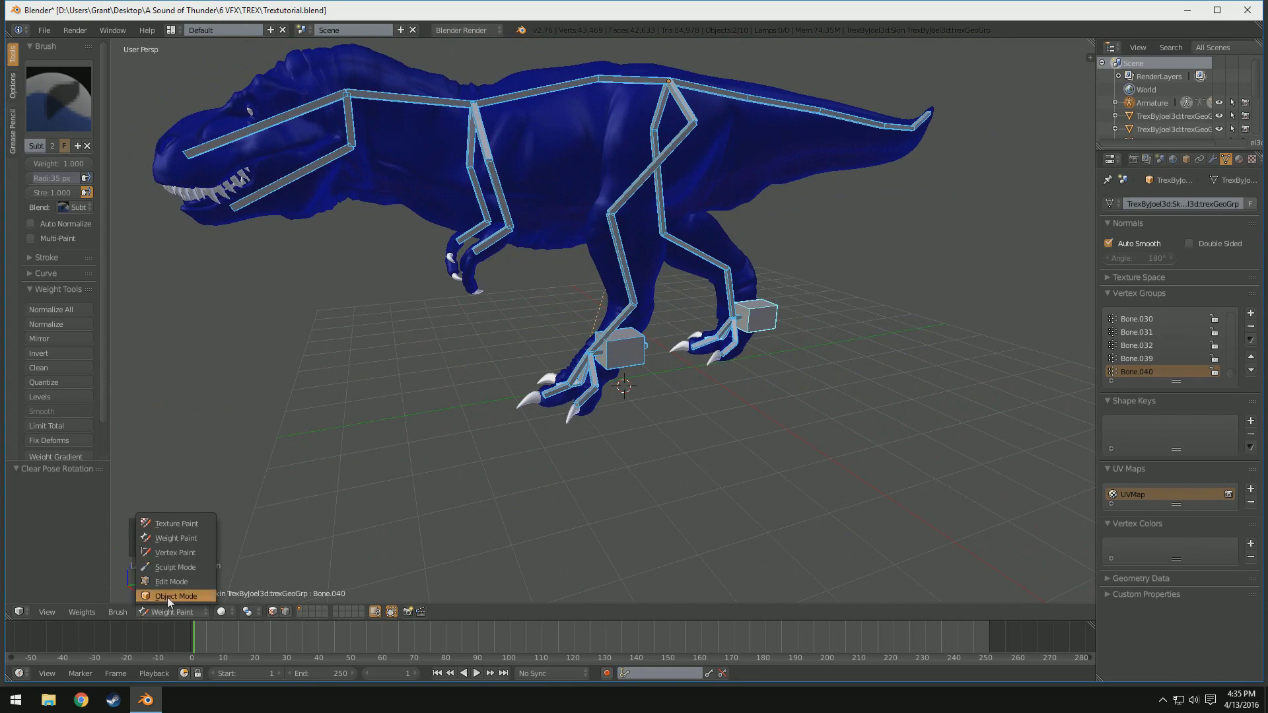
{"action": "left_click", "coordinate": [165, 595]}
{"action": "right_click", "coordinate": [628, 347]}
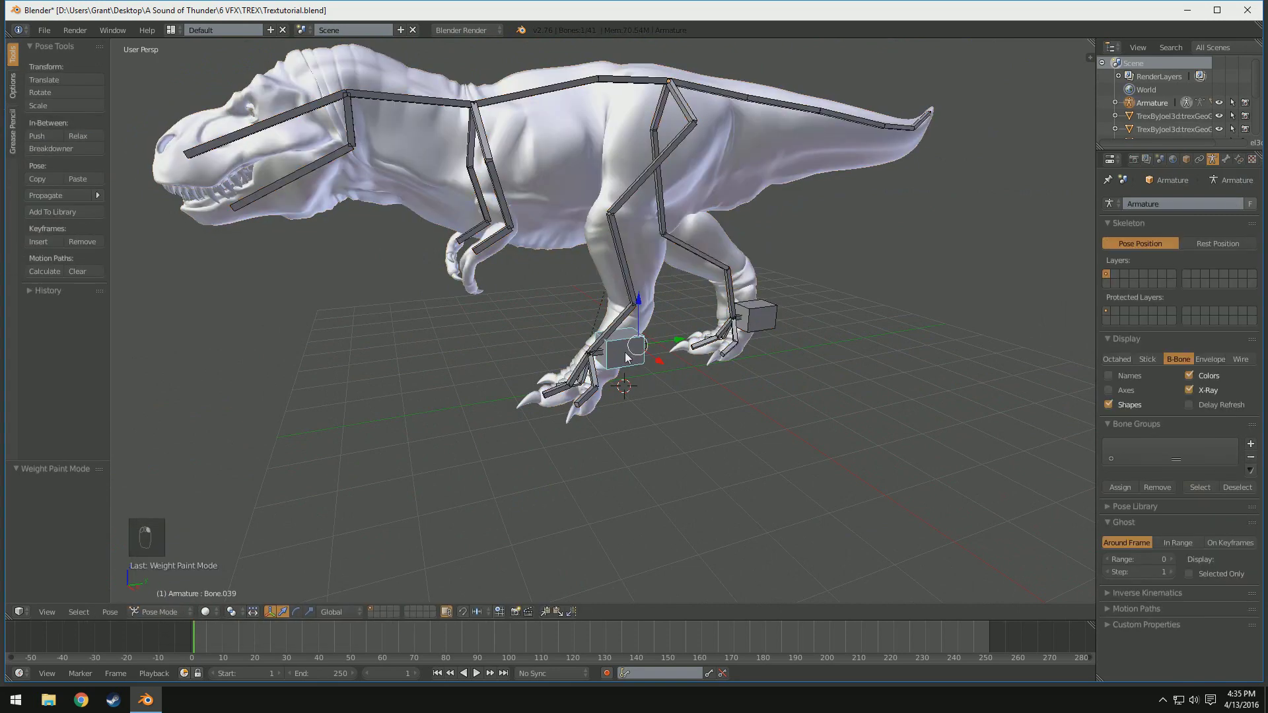
- Test-rotate the near leg's upper foot bone and its thigh bone, undoing each rotation
{"action": "middle_click_drag", "start_coordinate": [684, 371], "coordinate": [613, 355]}
{"action": "key", "text": "r"}
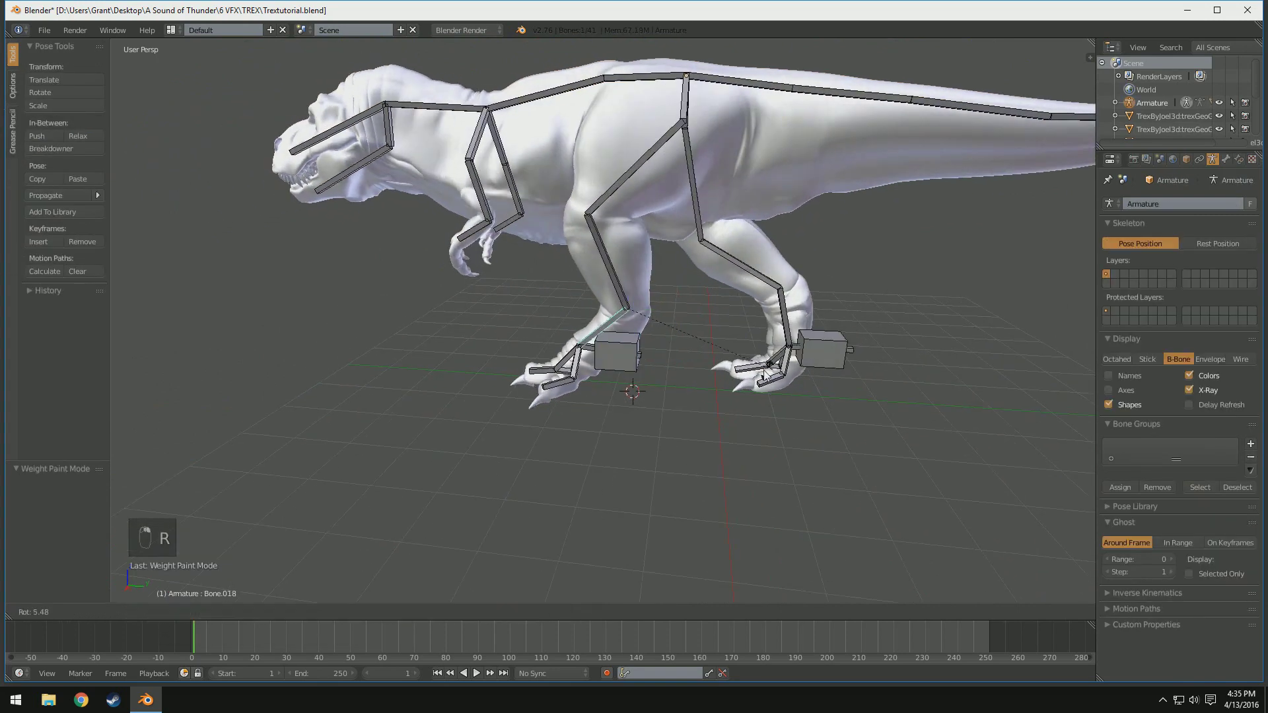
{"action": "left_click", "coordinate": [386, 286]}
{"action": "key", "text": "ctrl+z"}
{"action": "right_click", "coordinate": [625, 173]}
{"action": "key", "text": "r"}
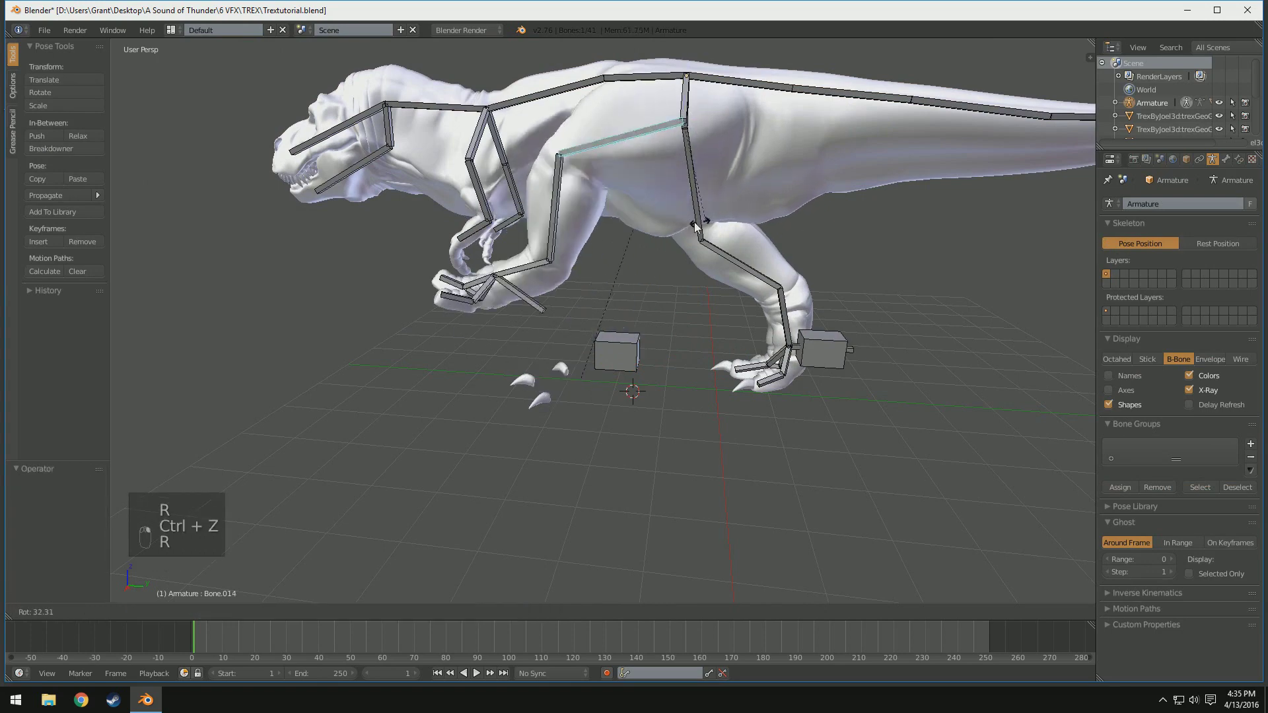
{"action": "left_click", "coordinate": [635, 221]}
{"action": "key", "text": "ctrl+z"}
- Test-rotate one arm's hand bone and the opposite arm's forearm bone, undoing each rotation
{"action": "right_click", "coordinate": [480, 228]}
{"action": "key", "text": "r"}
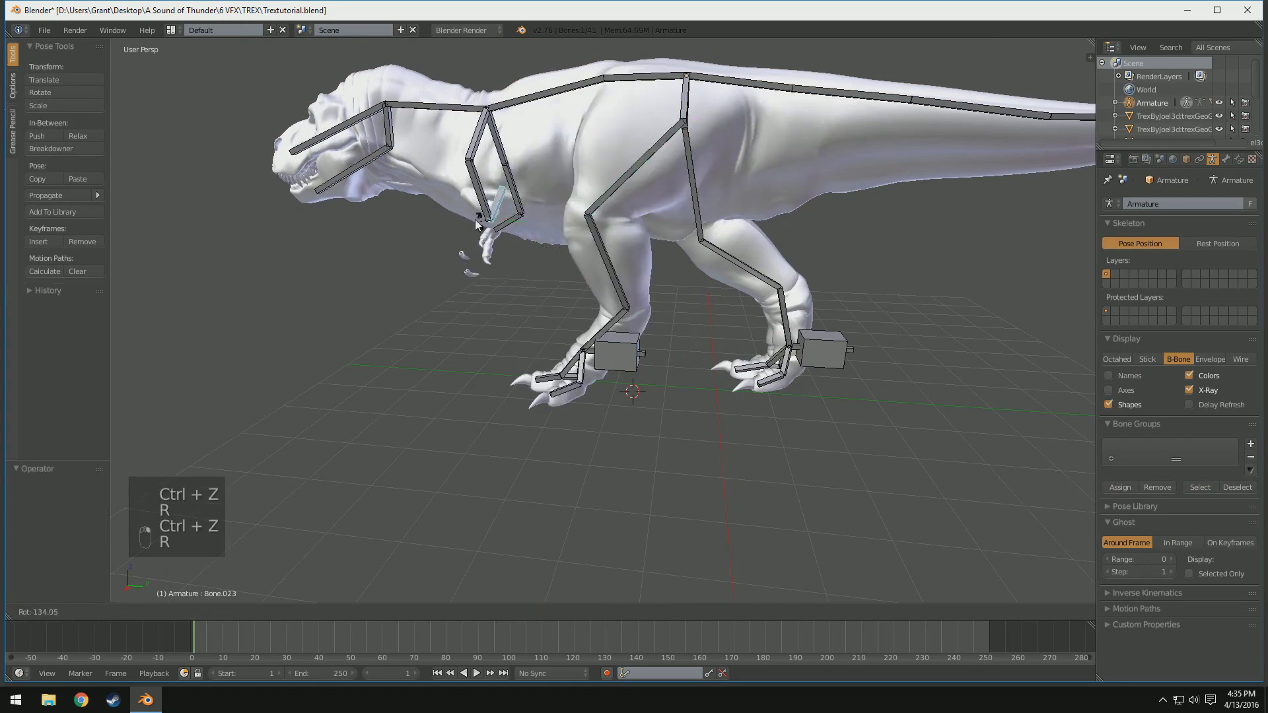
{"action": "left_click", "coordinate": [477, 270]}
{"action": "key", "text": "ctrl+z"}
{"action": "middle_click_drag", "start_coordinate": [446, 239], "coordinate": [566, 207]}
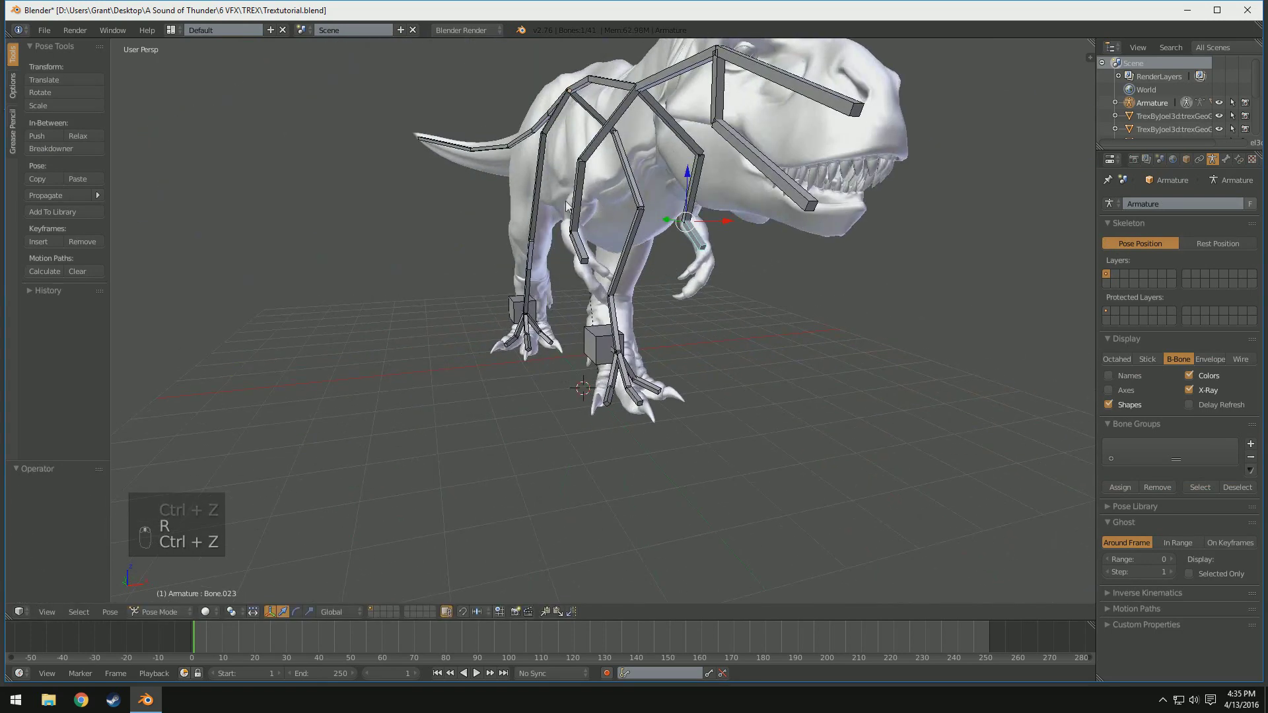
{"action": "right_click", "coordinate": [572, 241]}
{"action": "key", "text": "r"}
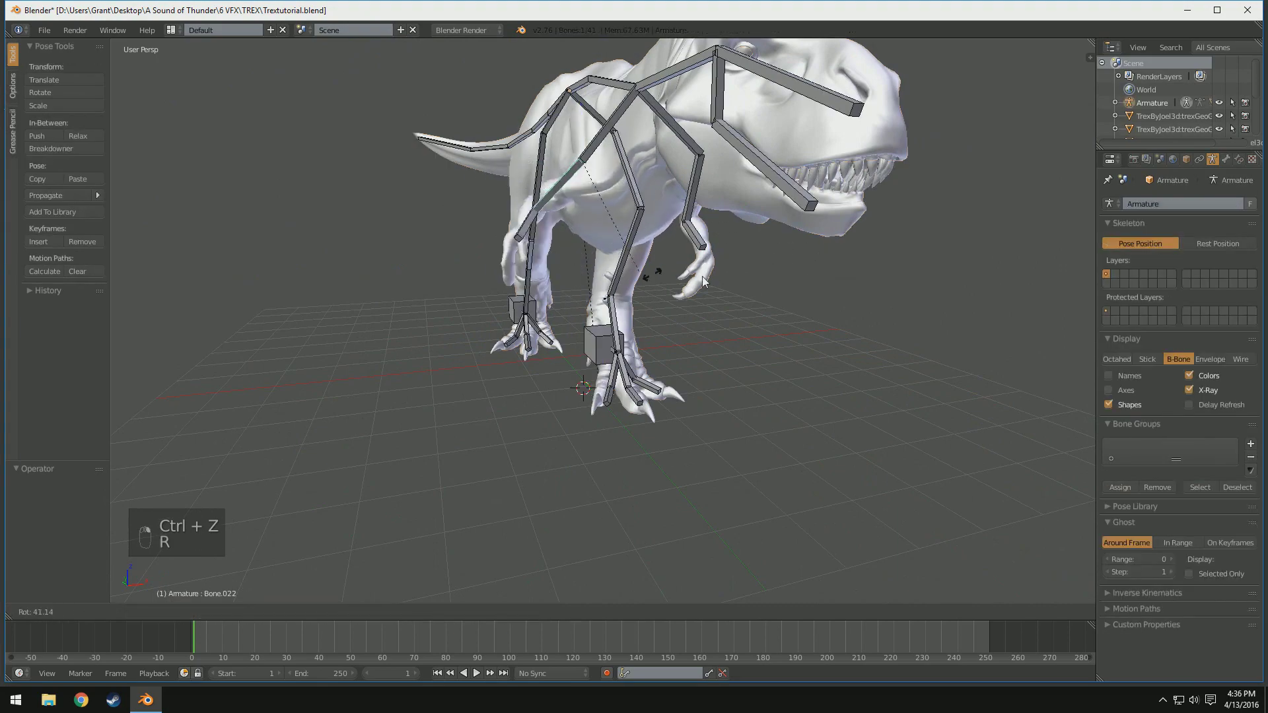
{"action": "left_click", "coordinate": [824, 267]}
{"action": "key", "text": "ctrl+z"}
- Select the lower jaw bone, test opening it around the global X axis, and undo the rotation
{"action": "middle_click_drag", "start_coordinate": [796, 277], "coordinate": [519, 307]}
{"action": "scroll", "coordinate": [706, 420], "scroll_direction": "up", "scroll_amount": 4}
{"action": "scroll", "coordinate": [707, 420], "scroll_direction": "down", "scroll_amount": 4}
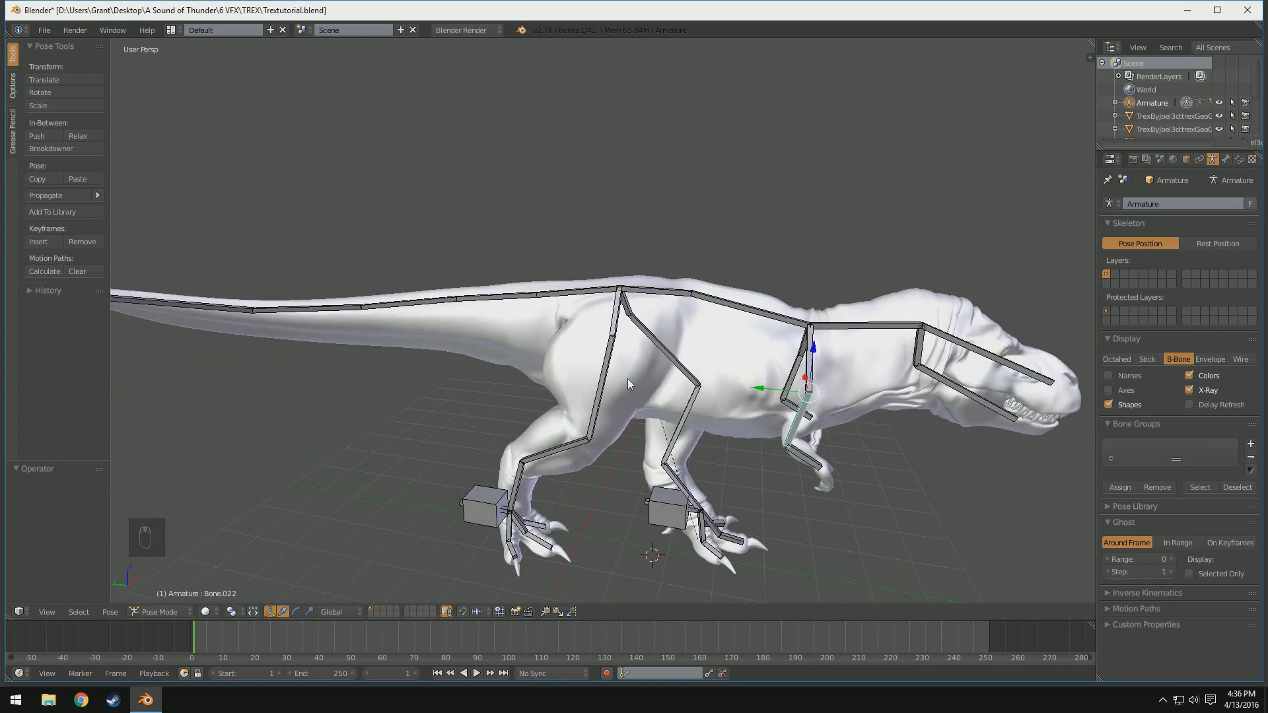
{"action": "middle_click_drag", "start_coordinate": [516, 383], "coordinate": [642, 388]}
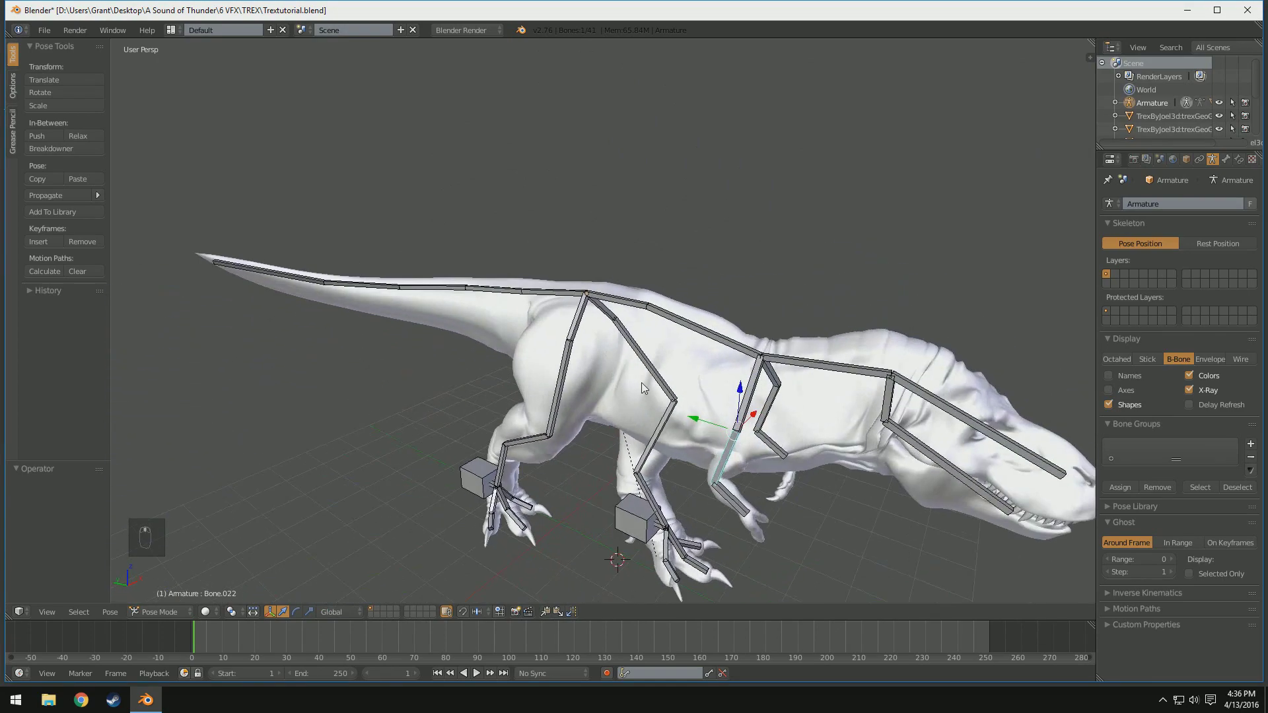
{"action": "scroll", "coordinate": [757, 378], "scroll_direction": "down", "scroll_amount": 3}
{"action": "middle_click_drag", "start_coordinate": [766, 367], "coordinate": [973, 354]}
{"action": "key", "text": "r"}
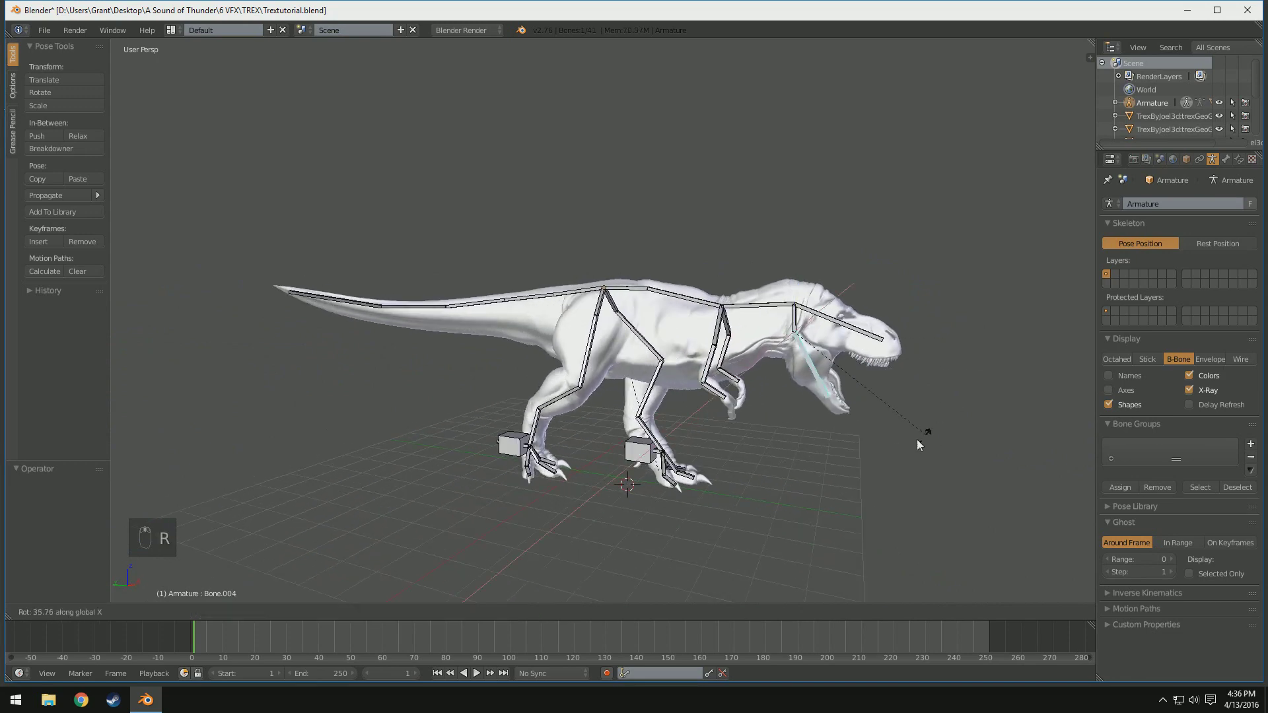
{"action": "left_click", "coordinate": [869, 447]}
{"action": "middle_click_drag", "start_coordinate": [869, 446], "coordinate": [827, 433]}
{"action": "key", "text": "ctrl+z"}
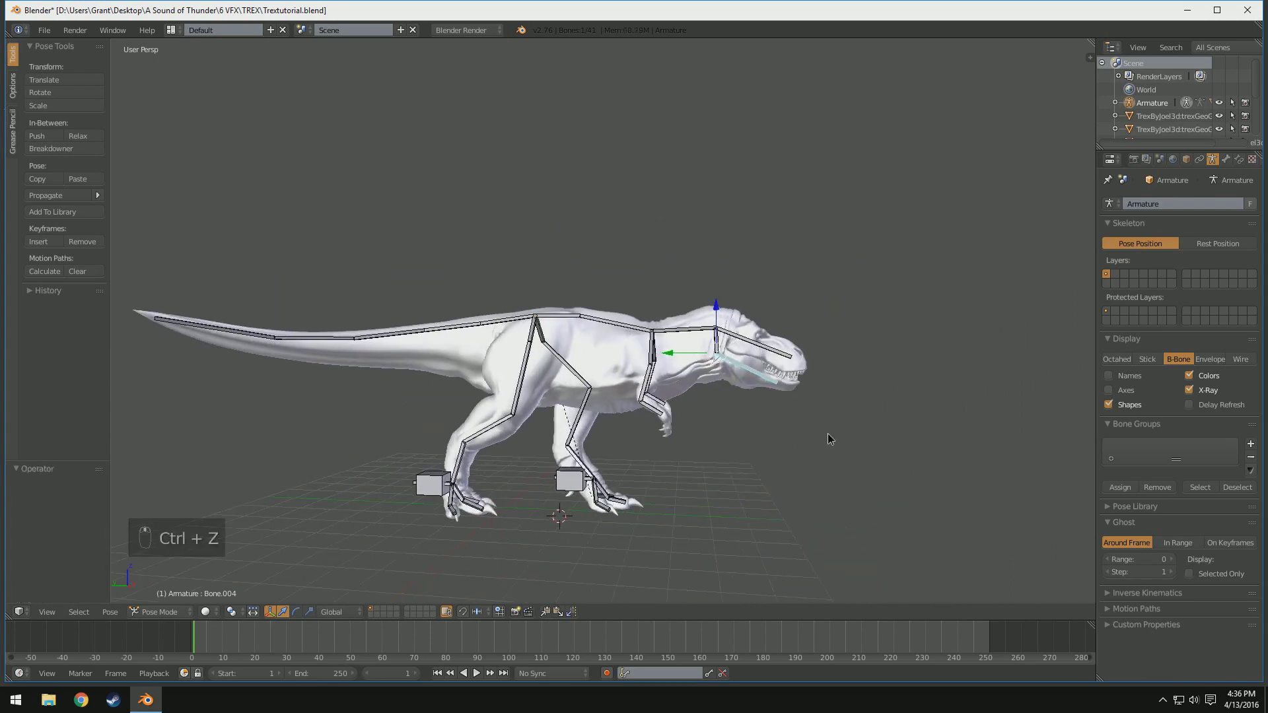
- Add a Limit Rotation bone constraint to the lower jaw bone
{"action": "scroll", "coordinate": [827, 434], "scroll_direction": "up", "scroll_amount": 6}
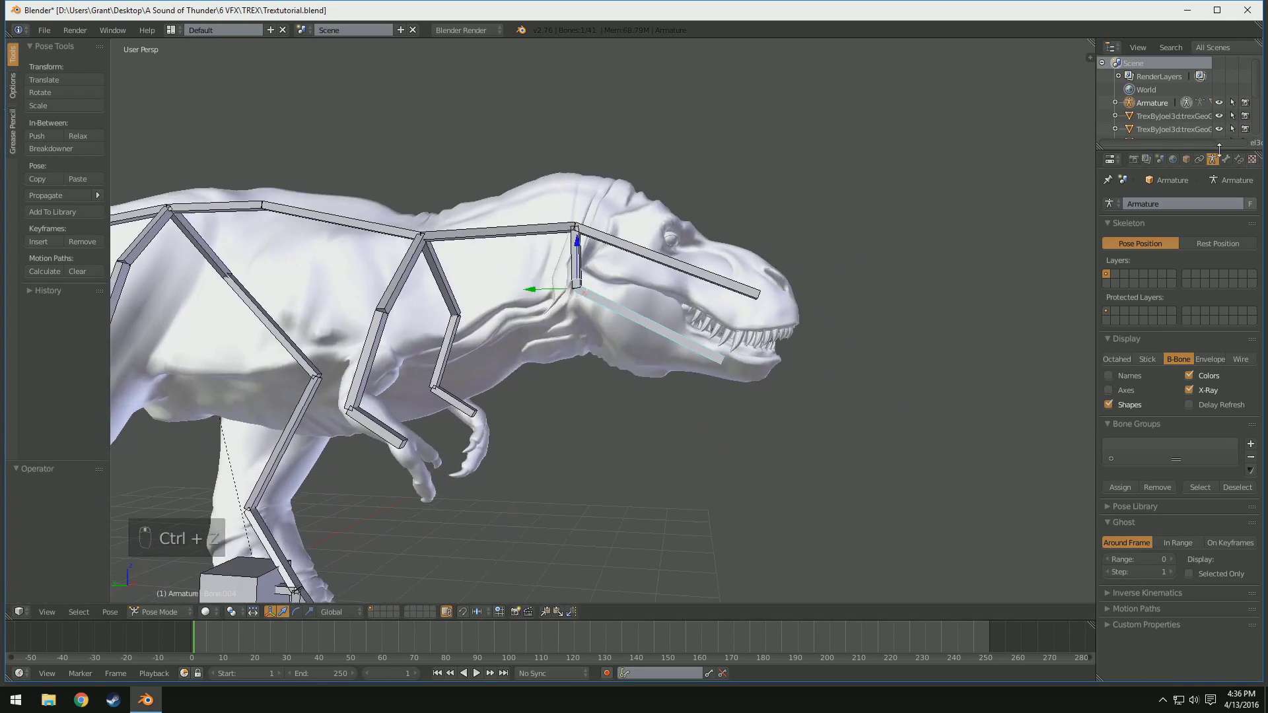
{"action": "left_click", "coordinate": [1226, 159]}
{"action": "left_click", "coordinate": [1240, 160]}
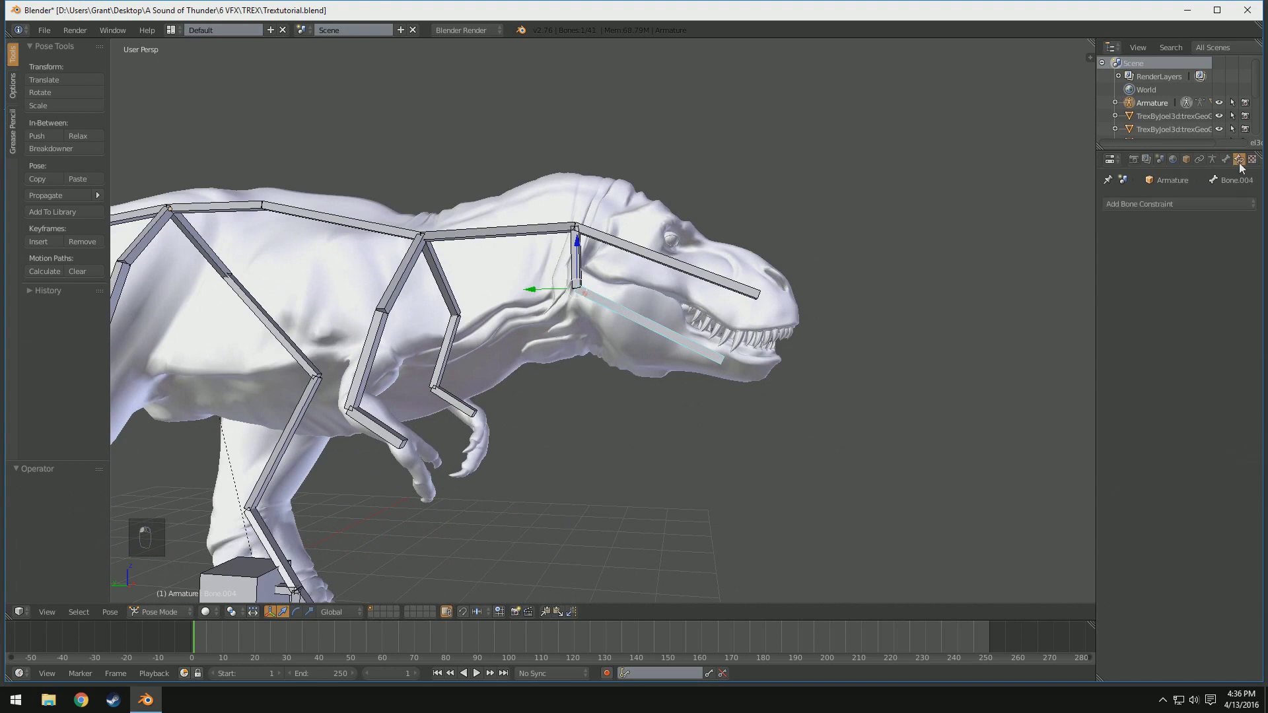
{"action": "left_click", "coordinate": [1187, 205]}
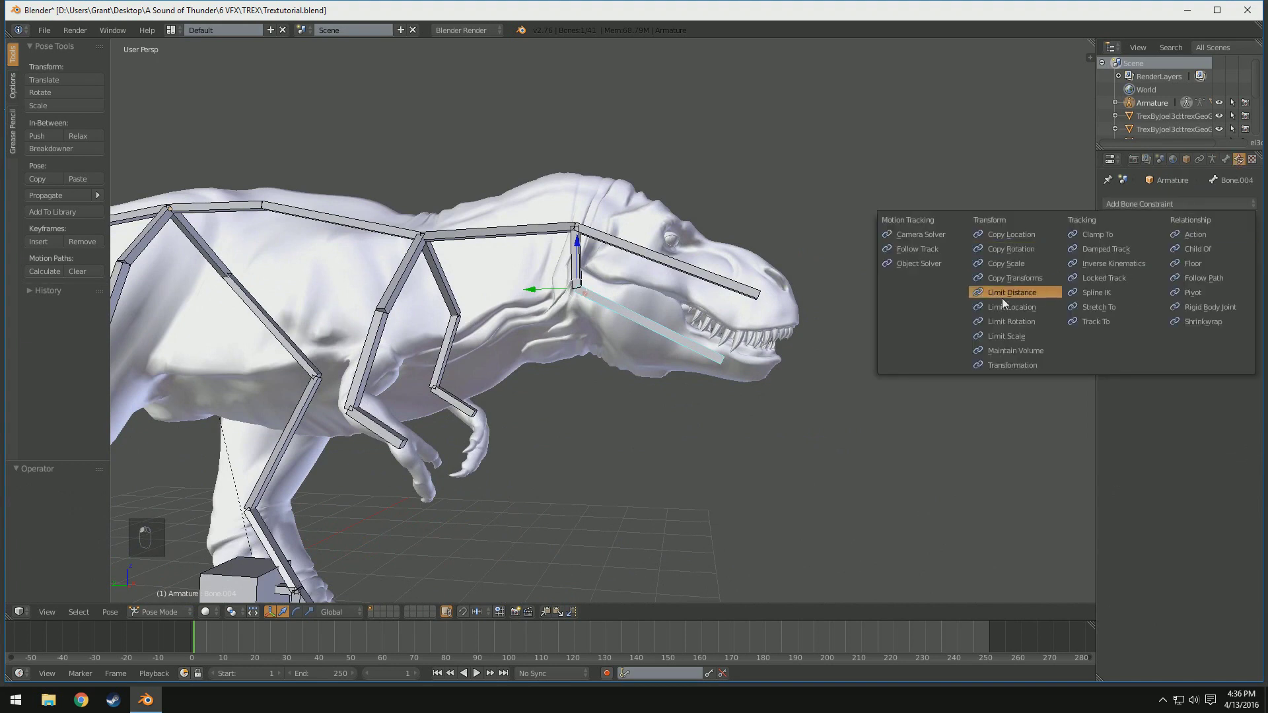
{"action": "left_click", "coordinate": [1014, 322]}
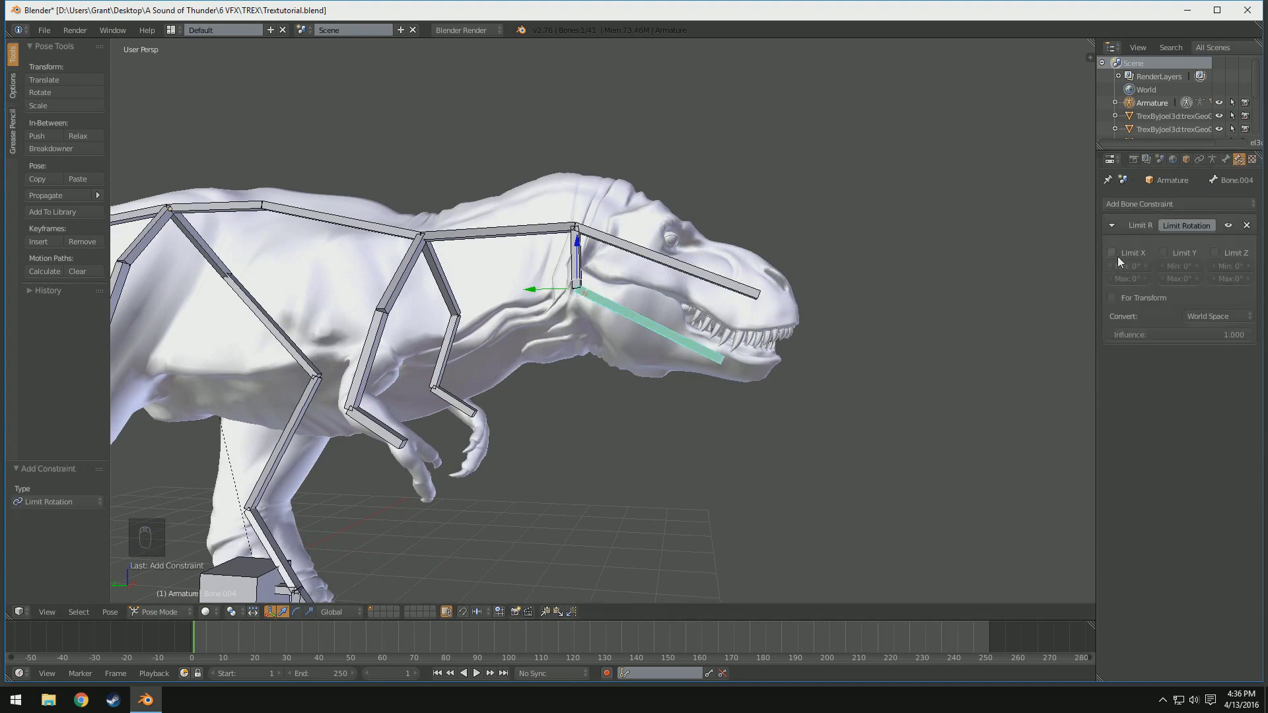
{"action": "scroll", "coordinate": [765, 301], "scroll_direction": "down", "scroll_amount": 1}
{"action": "mouse_move", "coordinate": [763, 301]}
{"action": "middle_mouse_down"}
{"action": "mouse_move", "coordinate": [699, 327]}
{"action": "mouse_move", "coordinate": [774, 313]}
{"action": "middle_mouse_up"}
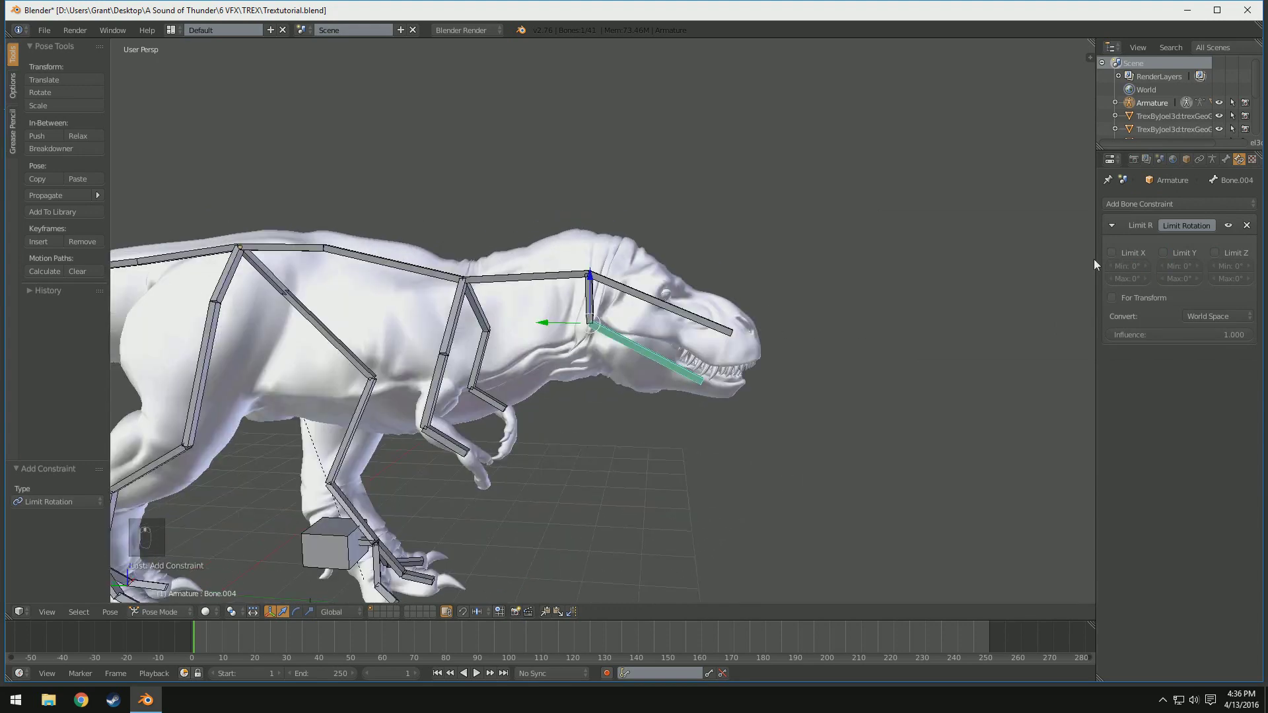
- Turn on the display of bone axes for the armature and examine the axes at the jaw bone
{"action": "left_click", "coordinate": [1225, 161]}
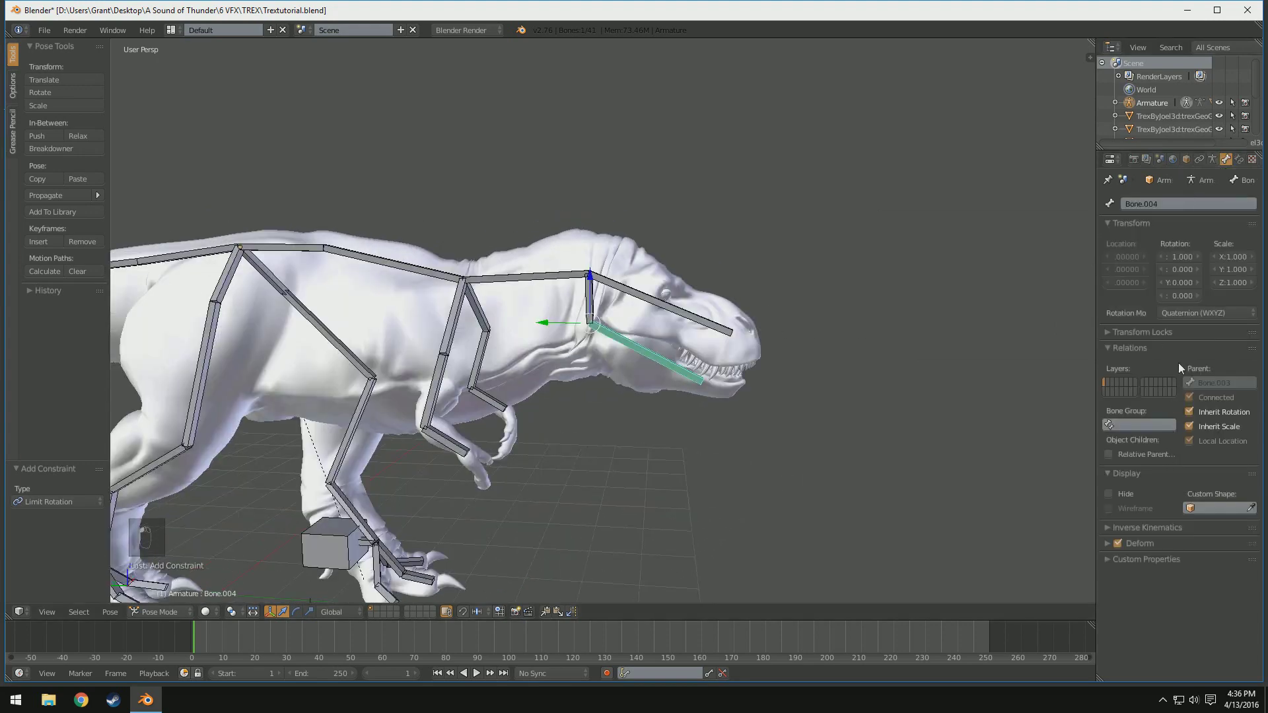
{"action": "left_click", "coordinate": [1214, 160]}
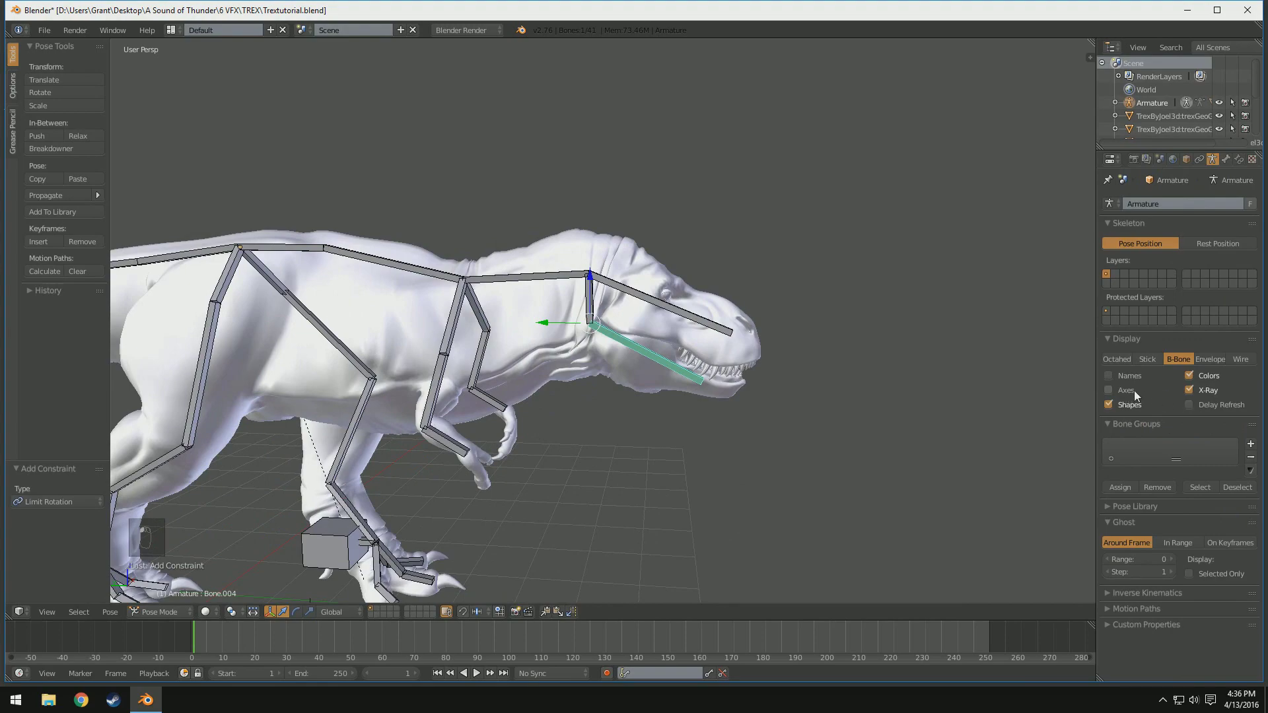
{"action": "middle_click_drag", "start_coordinate": [819, 357], "coordinate": [562, 373]}
{"action": "scroll", "coordinate": [827, 377], "scroll_direction": "up", "scroll_amount": 4}
{"action": "middle_click_drag", "start_coordinate": [481, 432], "coordinate": [422, 436]}
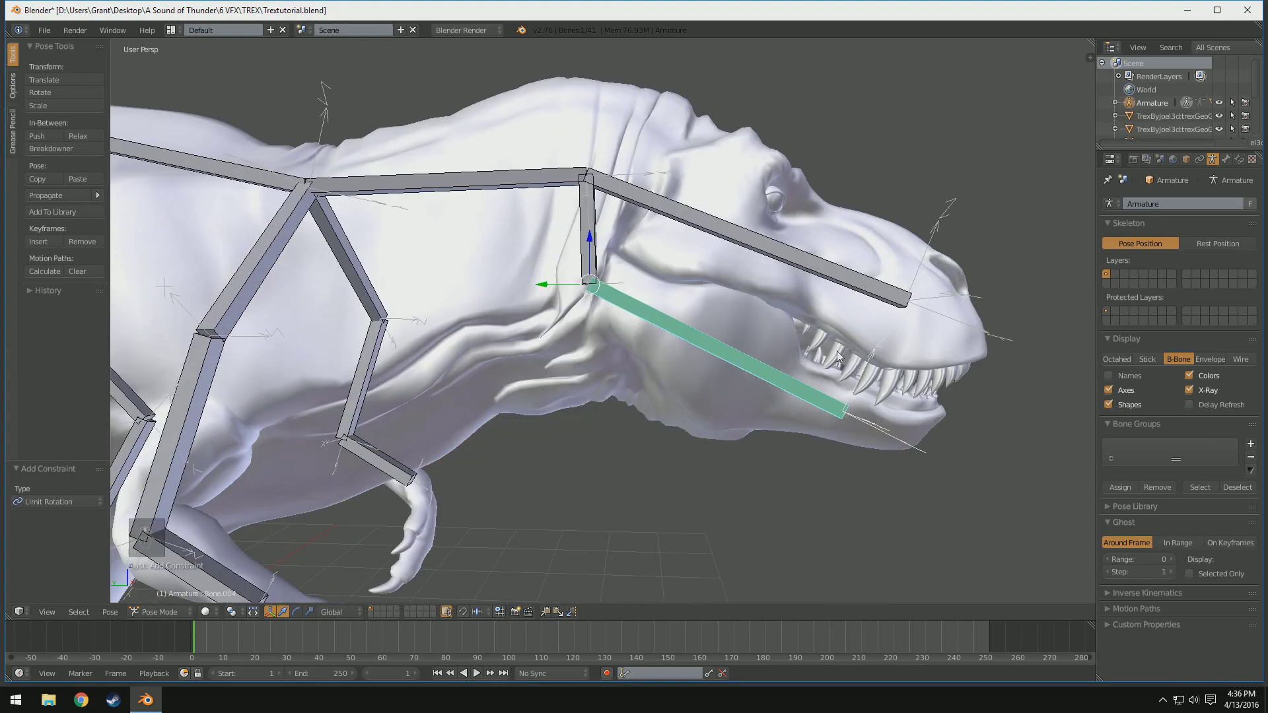
- Try rotating the jaw bone around the X axis and undo the rotation
{"action": "key", "text": "r"}
{"action": "key", "text": "x"}
{"action": "left_click", "coordinate": [910, 364]}
{"action": "key", "text": "ctrl+z"}
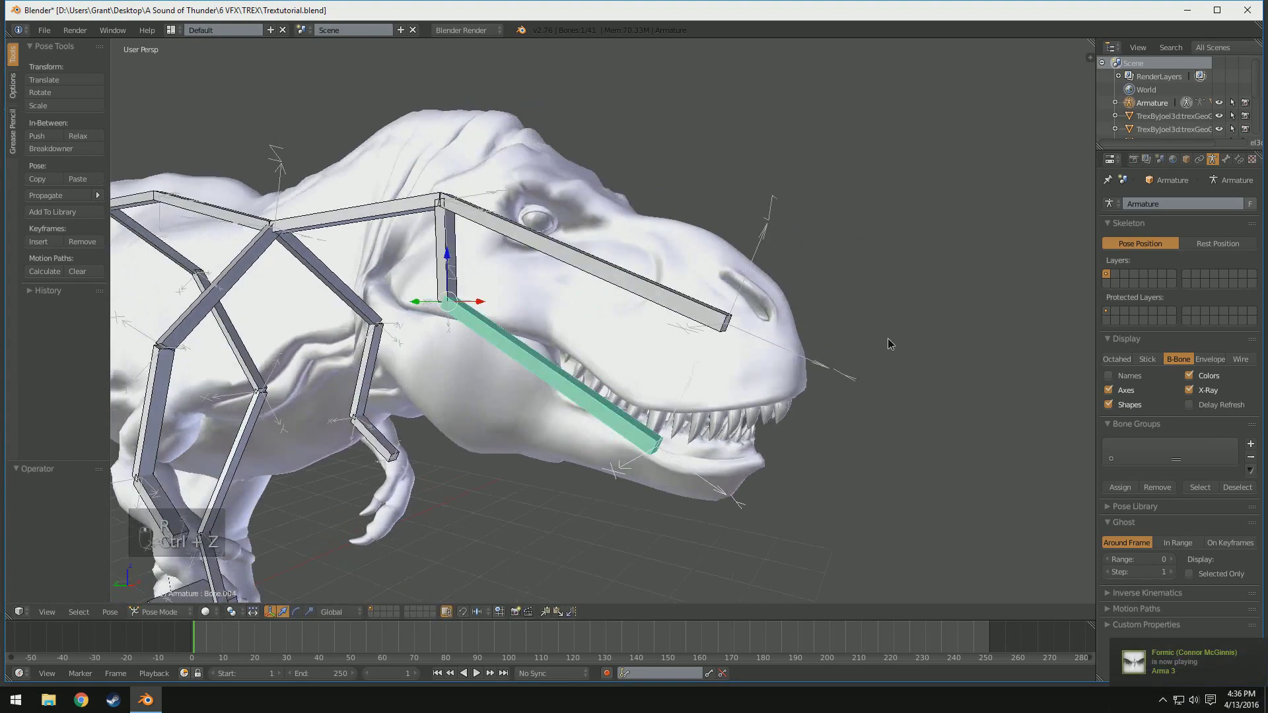
- Enable Limit X in the jaw's Limit Rotation constraint with a minimum of -79.6° and a maximum of -47.2°
{"action": "scroll", "coordinate": [888, 338], "scroll_direction": "down", "scroll_amount": 4}
{"action": "middle_click_drag", "start_coordinate": [888, 338], "coordinate": [925, 338]}
{"action": "scroll", "coordinate": [879, 338], "scroll_direction": "down", "scroll_amount": 1}
{"action": "left_click", "coordinate": [1239, 160]}
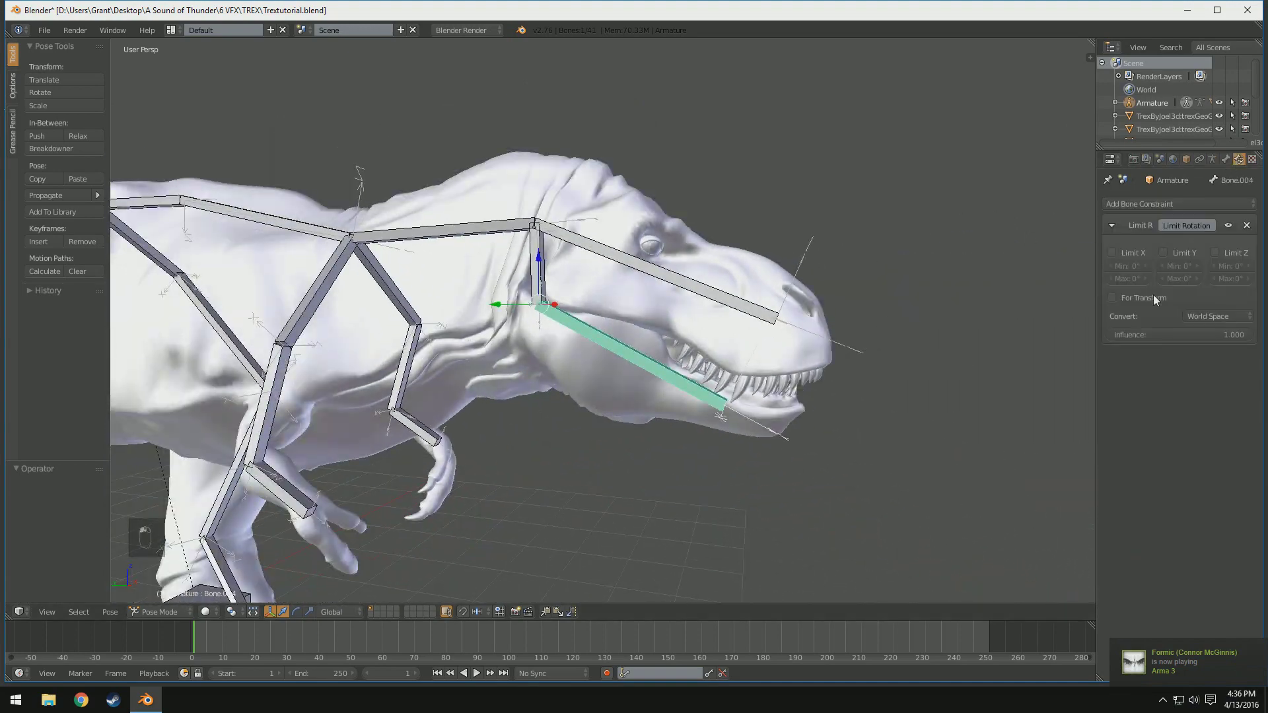
{"action": "left_click", "coordinate": [1113, 252]}
{"action": "middle_click_drag", "start_coordinate": [958, 305], "coordinate": [920, 308]}
{"action": "left_click_drag", "start_coordinate": [1132, 269], "coordinate": [1123, 266]}
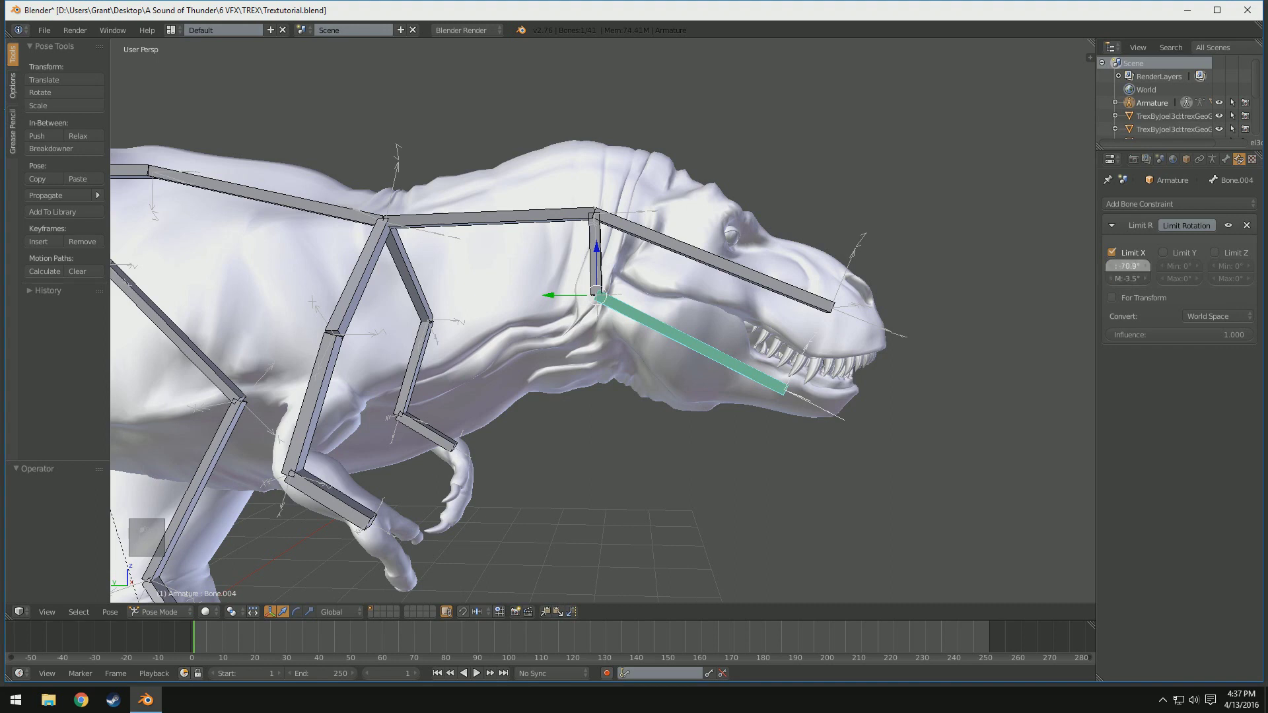
{"action": "left_click_drag", "start_coordinate": [1132, 280], "coordinate": [1083, 278]}
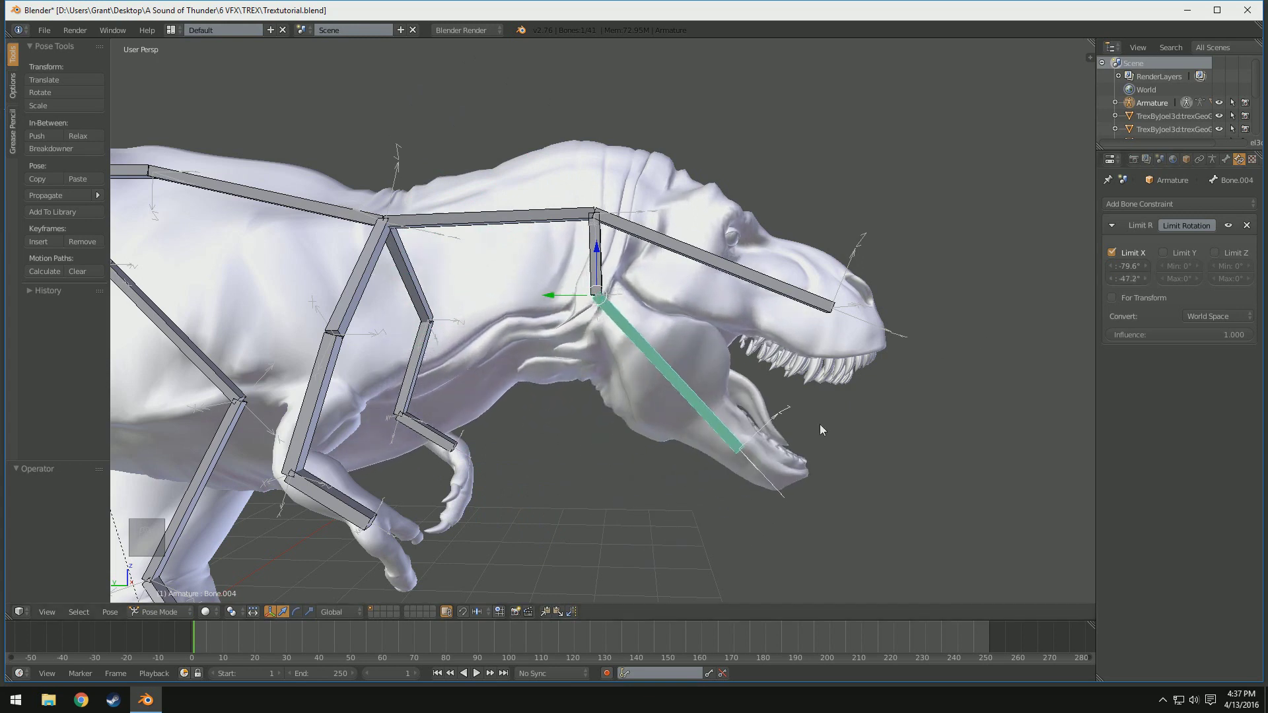
- Test the jaw's rotation around the global X axis and adjust its X limits to -80° minimum and -31.8° maximum
{"action": "key", "text": "r"}
{"action": "key", "text": "x"}
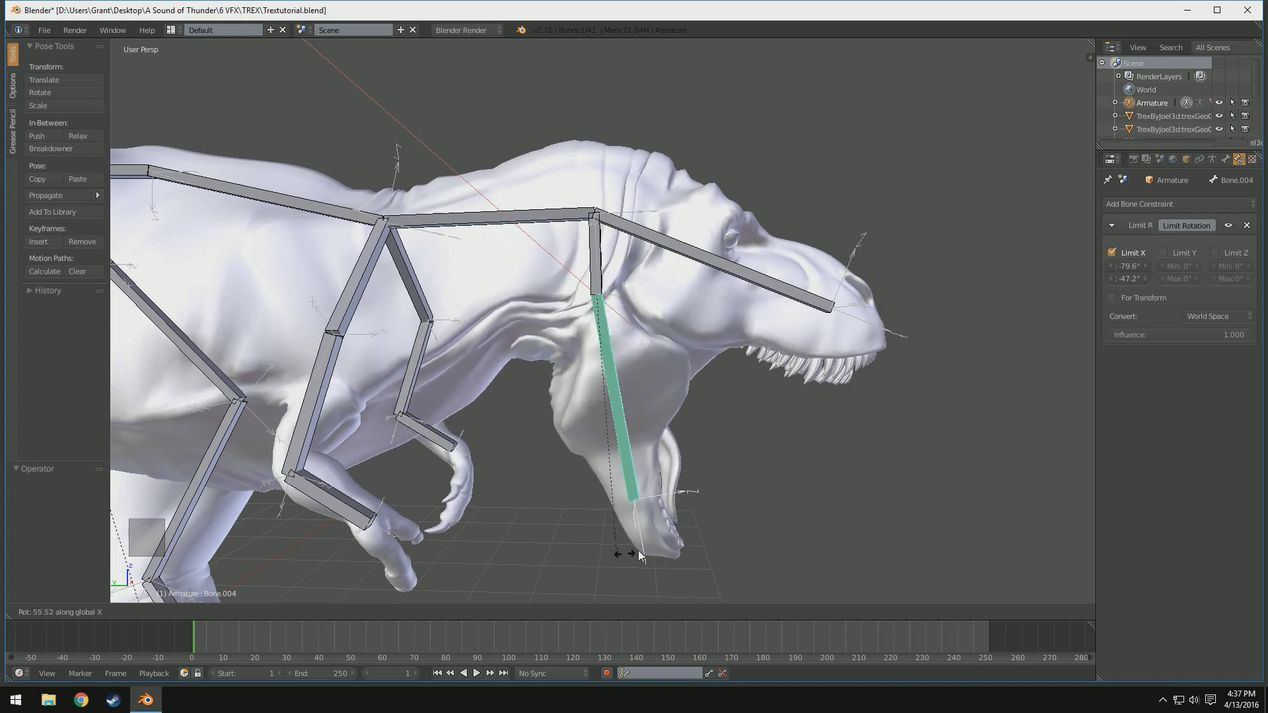
{"action": "left_click", "coordinate": [782, 455]}
{"action": "left_click_drag", "start_coordinate": [1127, 278], "coordinate": [1168, 278]}
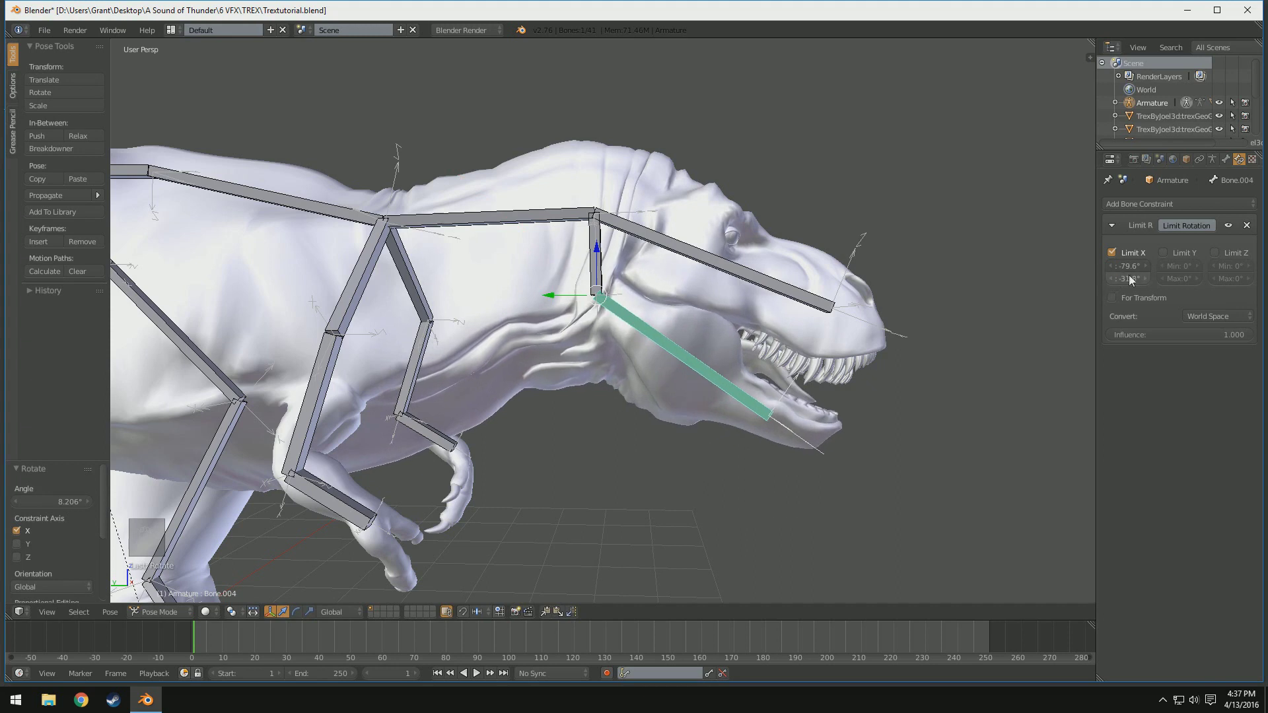
{"action": "left_click_drag", "start_coordinate": [1139, 264], "coordinate": [1138, 264]}
{"action": "key", "text": "r"}
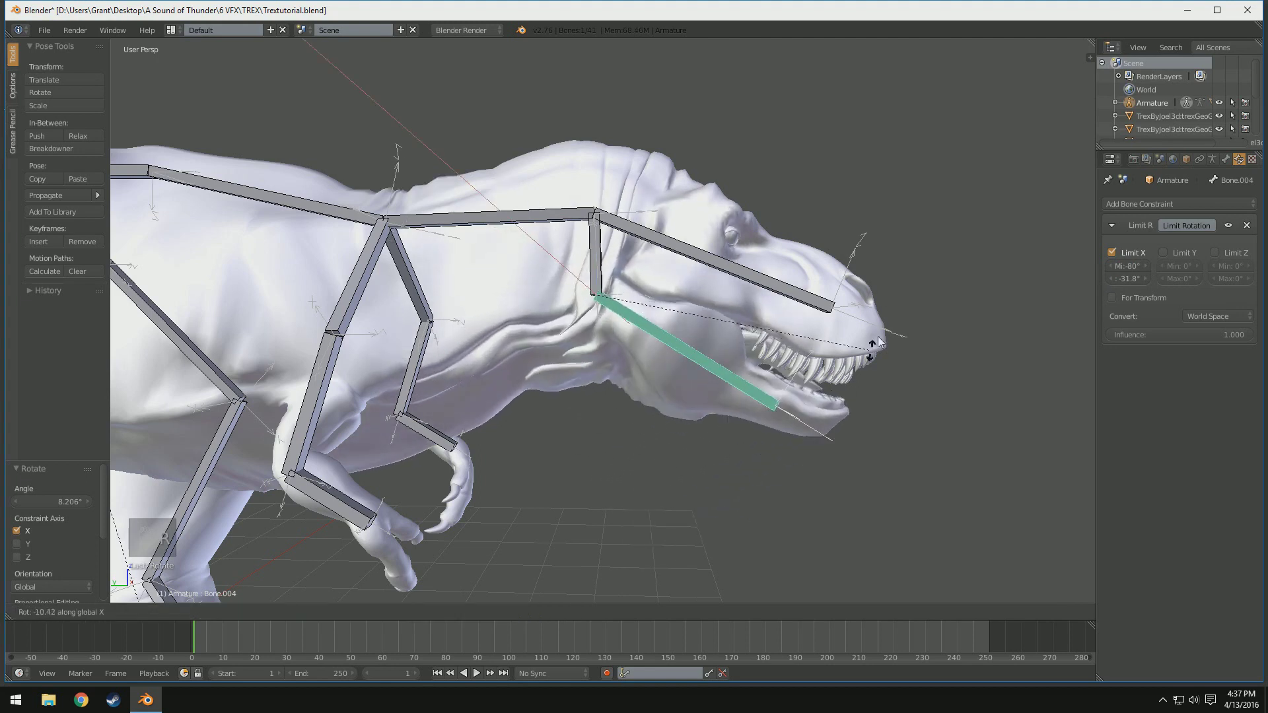
{"action": "left_click", "coordinate": [945, 175]}
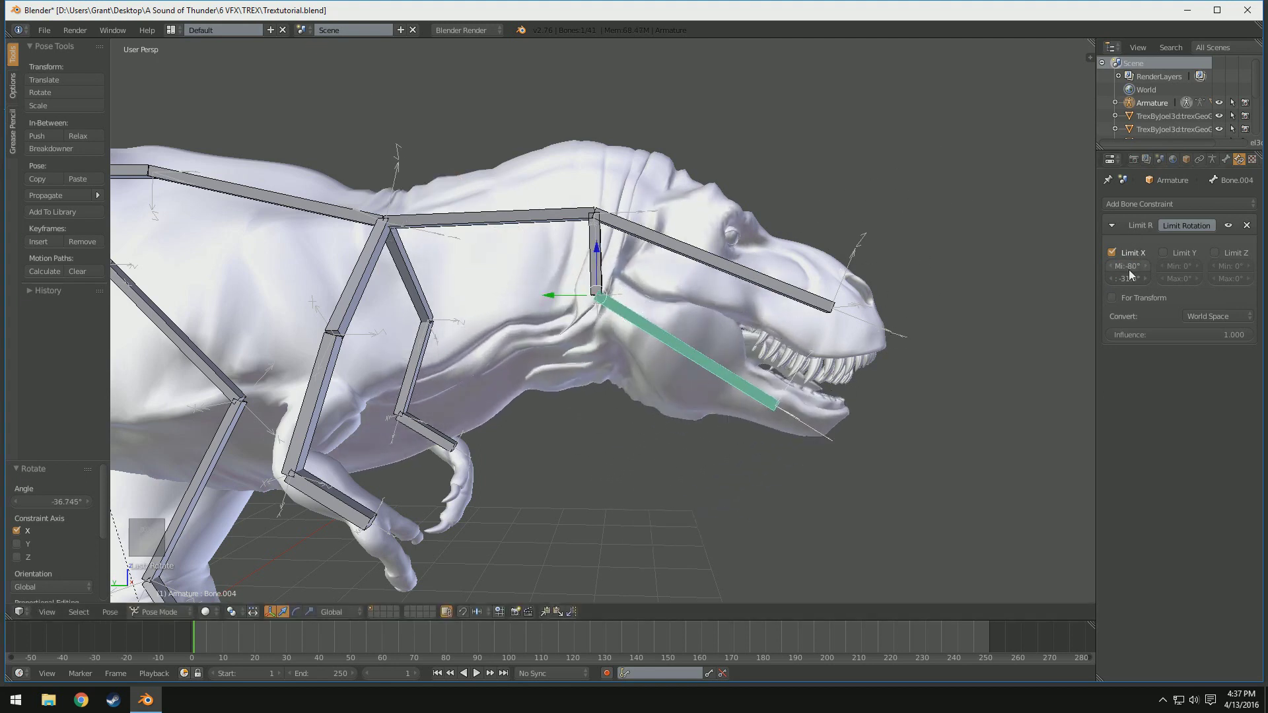
- Set the jaw's minimum X limit to -60° and test the range by rotating the bone around the global X axis
{"action": "left_click", "coordinate": [1127, 266]}
{"action": "key", "text": "r"}
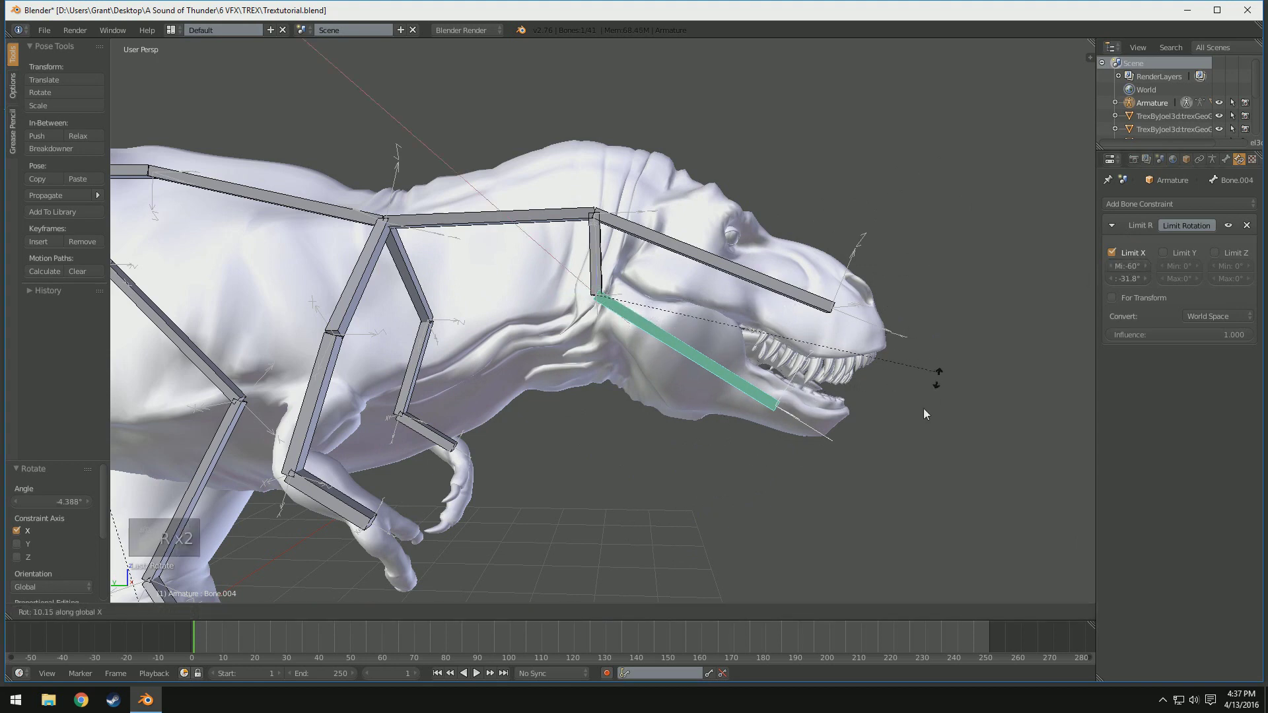
{"action": "left_click", "coordinate": [933, 434]}
{"action": "key", "text": "r"}
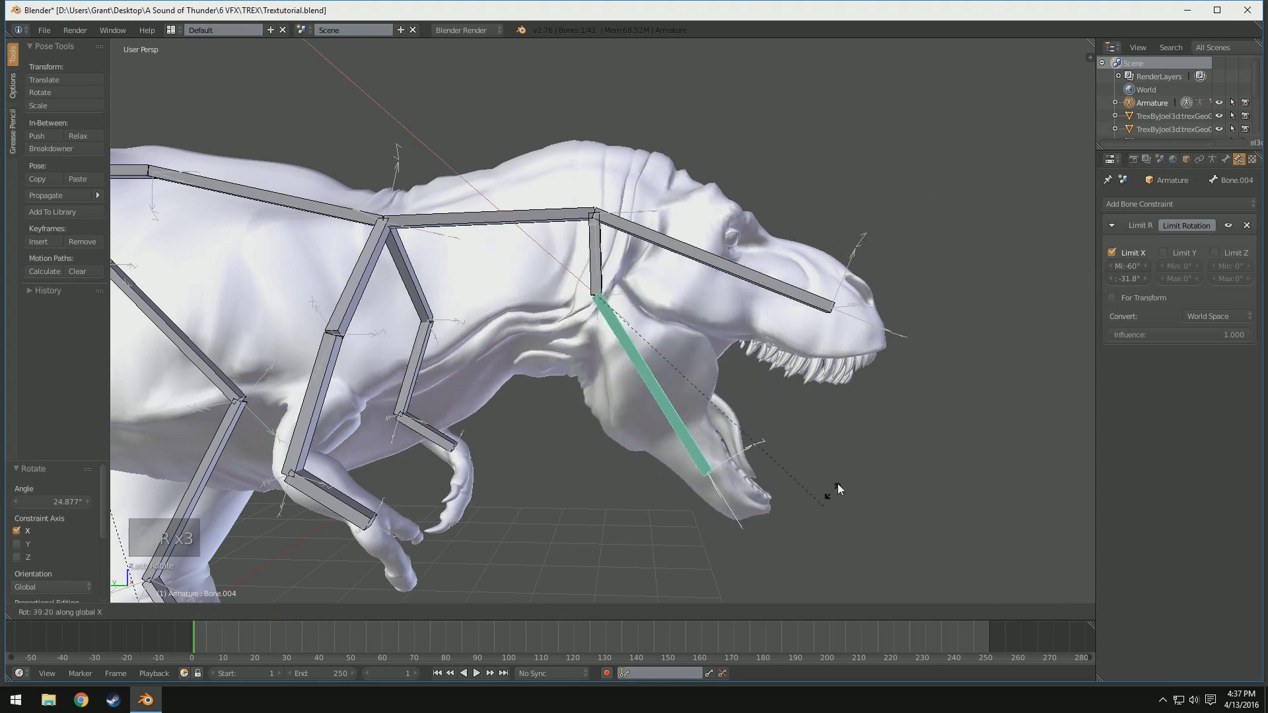
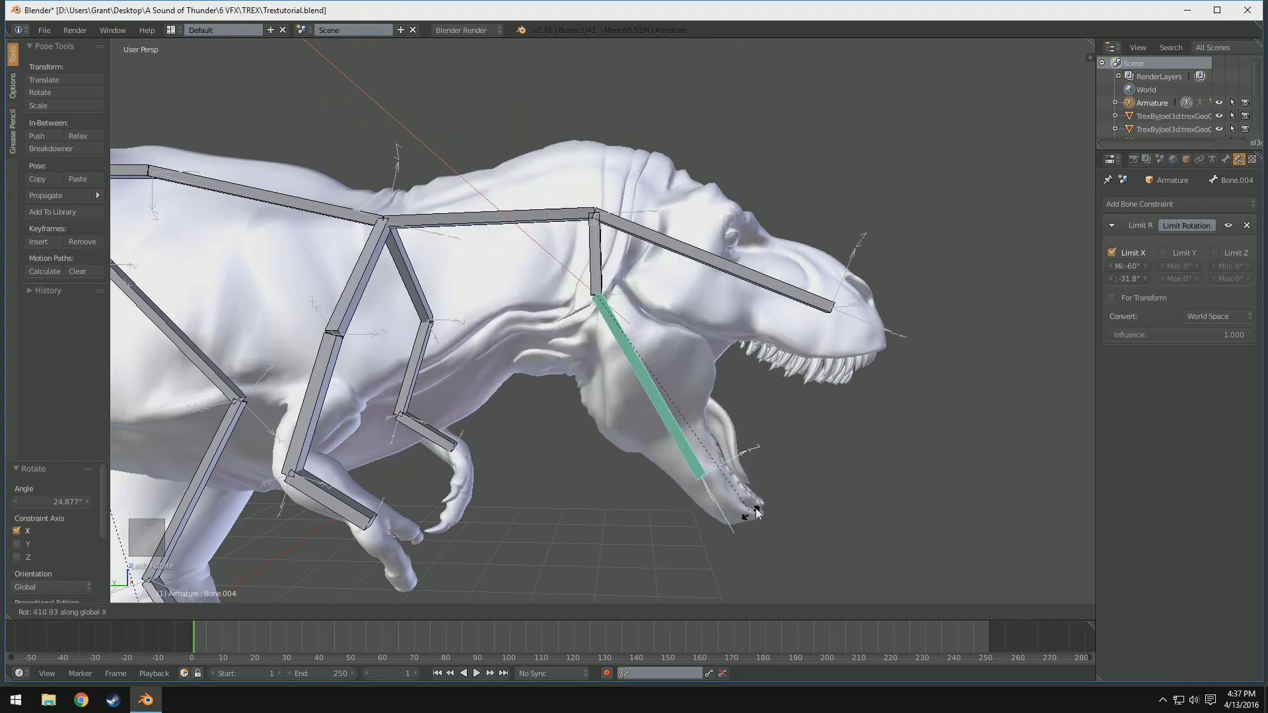
{"action": "left_click", "coordinate": [727, 495]}
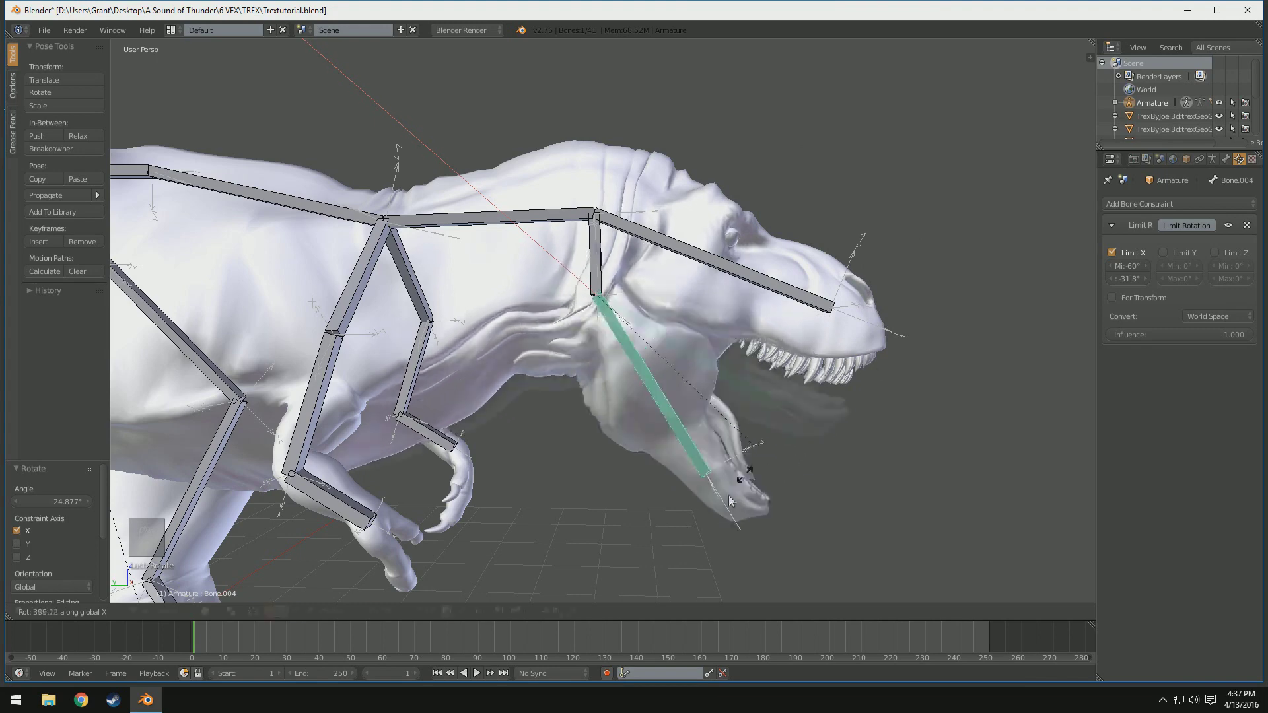
{"action": "middle_click_drag", "start_coordinate": [728, 496], "coordinate": [518, 366]}
{"action": "middle_click_drag", "start_coordinate": [517, 366], "coordinate": [525, 397], "text": "shift"}
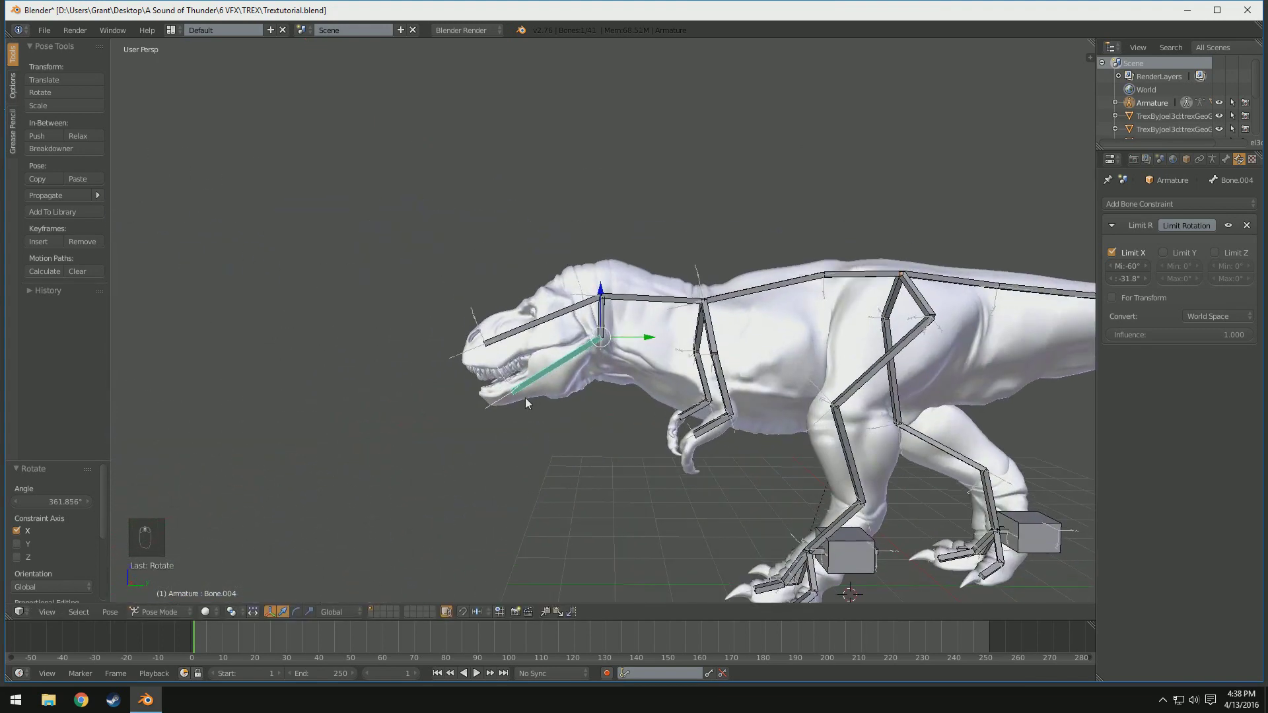
- Clear the jaw bone's pose rotation and set its Limit Rotation maximum X to -20°
{"action": "key", "text": "alt+r"}
{"action": "scroll", "coordinate": [654, 388], "scroll_direction": "up", "scroll_amount": 3}
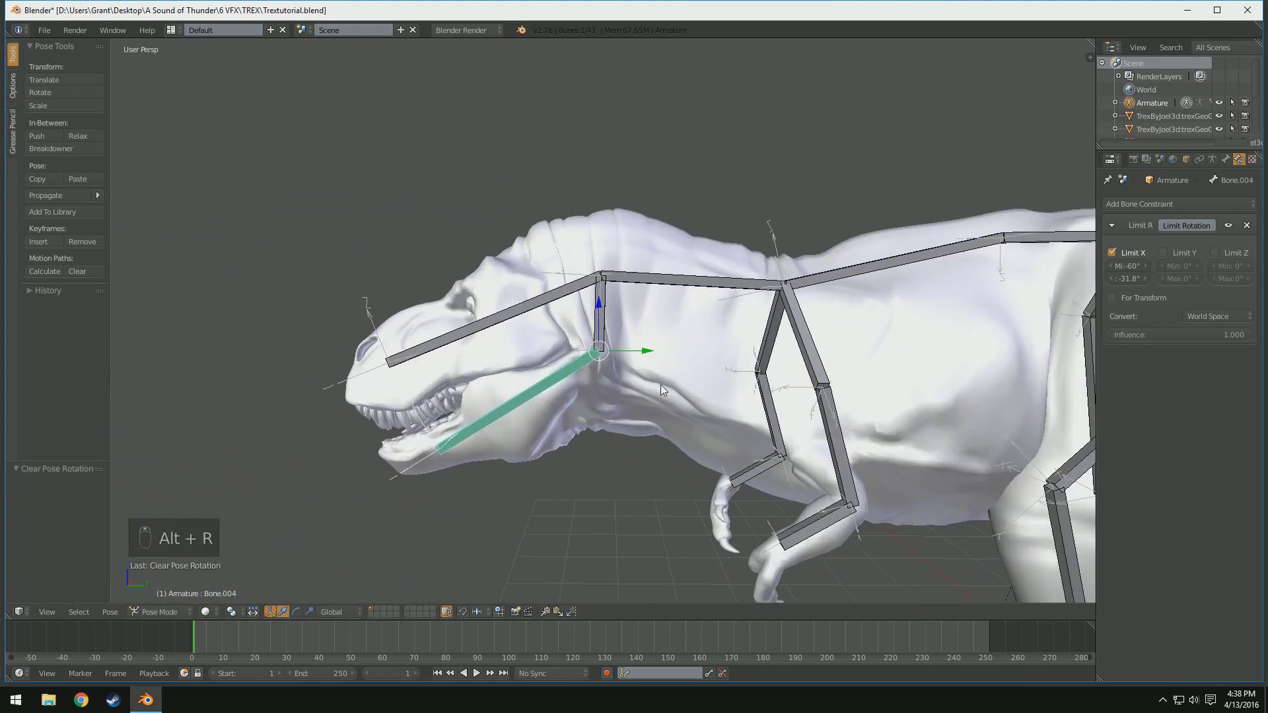
{"action": "left_click", "coordinate": [1130, 280]}
{"action": "key", "text": "Return"}
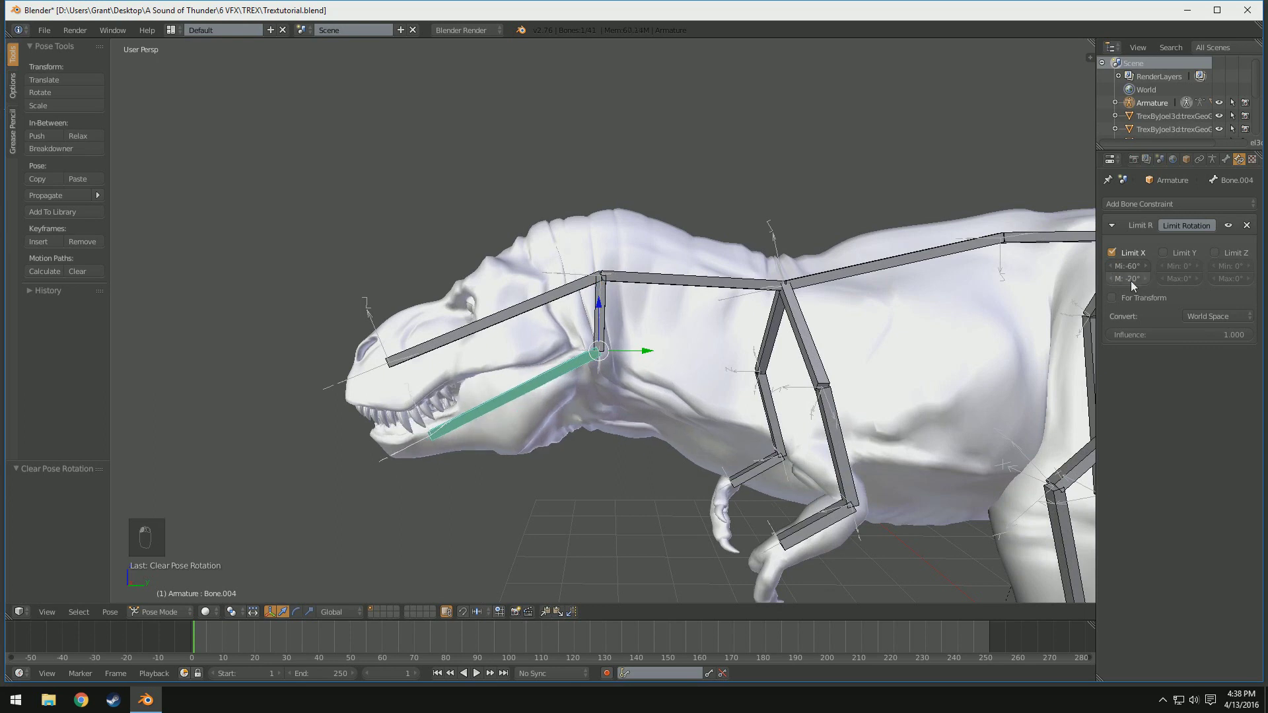
{"action": "left_click_drag", "start_coordinate": [1128, 278], "coordinate": [1144, 278]}
{"action": "left_click", "coordinate": [1125, 279]}
{"action": "type", "text": "-20"}
{"action": "key", "text": "Return"}
- Test rotating the jaw bone within its limits, and clear its pose rotation
{"action": "scroll", "coordinate": [626, 359], "scroll_direction": "down", "scroll_amount": 1}
{"action": "middle_click_drag", "start_coordinate": [625, 360], "coordinate": [655, 374]}
{"action": "key", "text": "r"}
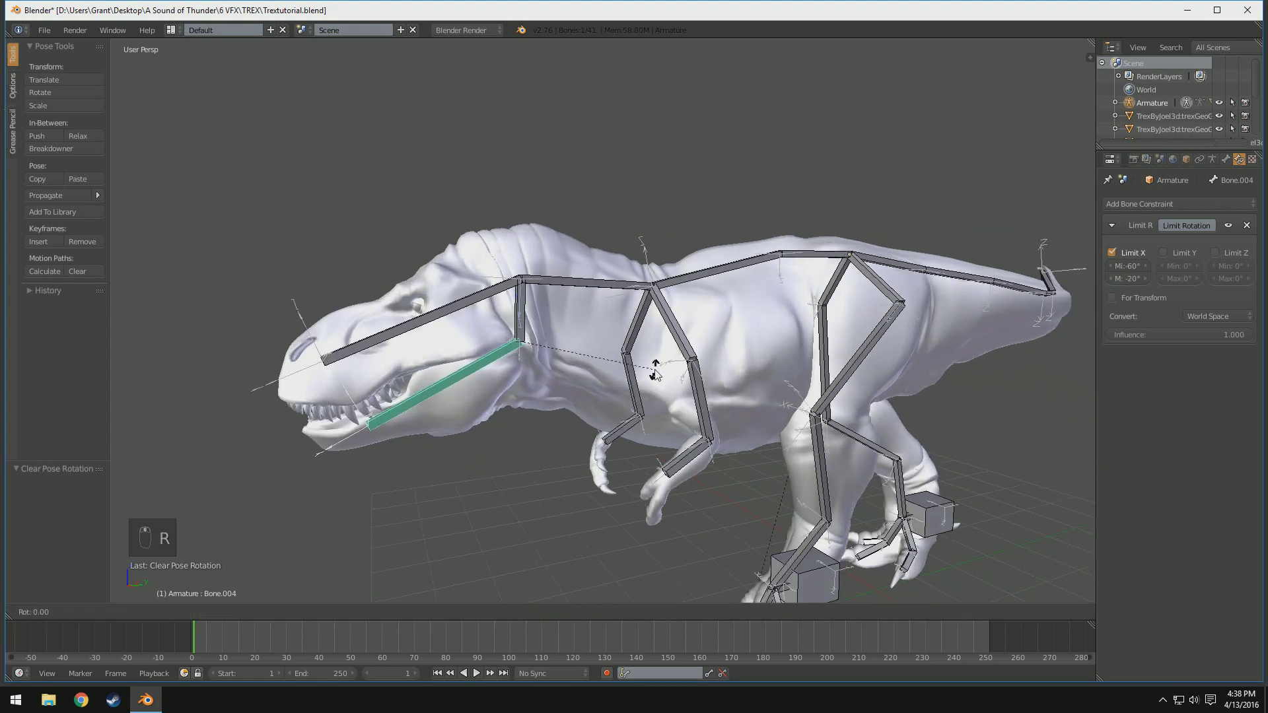
{"action": "left_click", "coordinate": [656, 373]}
{"action": "middle_click_drag", "start_coordinate": [736, 351], "coordinate": [525, 323]}
{"action": "key", "text": "alt+r"}
{"action": "scroll", "coordinate": [657, 394], "scroll_direction": "down", "scroll_amount": 2}
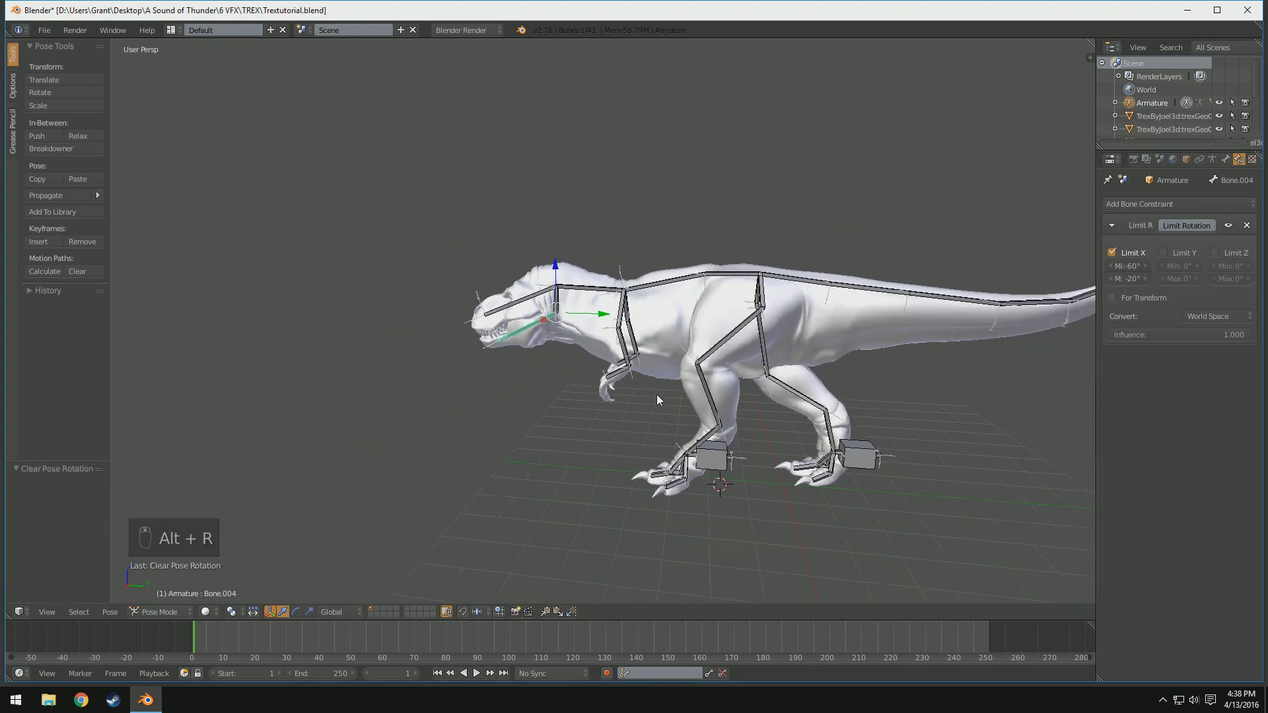
{"action": "middle_click_drag", "start_coordinate": [656, 394], "coordinate": [786, 393]}
{"action": "middle_click_drag", "start_coordinate": [786, 393], "coordinate": [783, 308], "text": "shift"}
{"action": "scroll", "coordinate": [882, 319], "scroll_direction": "down", "scroll_amount": 2}
{"action": "scroll", "coordinate": [798, 304], "scroll_direction": "up", "scroll_amount": 3}
{"action": "right_click", "coordinate": [745, 357]}
{"action": "right_click", "coordinate": [744, 363]}
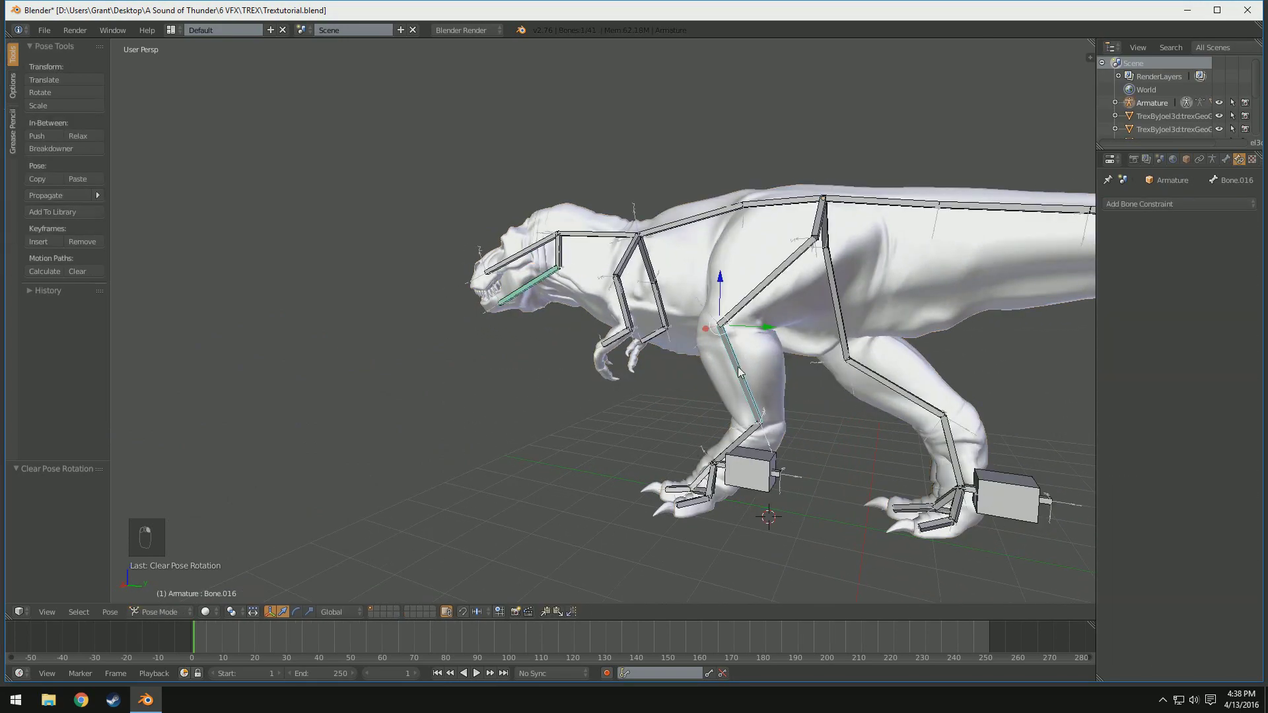
{"action": "middle_click_drag", "start_coordinate": [744, 363], "coordinate": [802, 334]}
{"action": "scroll", "coordinate": [803, 334], "scroll_direction": "down", "scroll_amount": 2}
{"action": "right_click", "coordinate": [776, 435]}
{"action": "middle_click_drag", "start_coordinate": [938, 383], "coordinate": [753, 442], "text": "shift"}
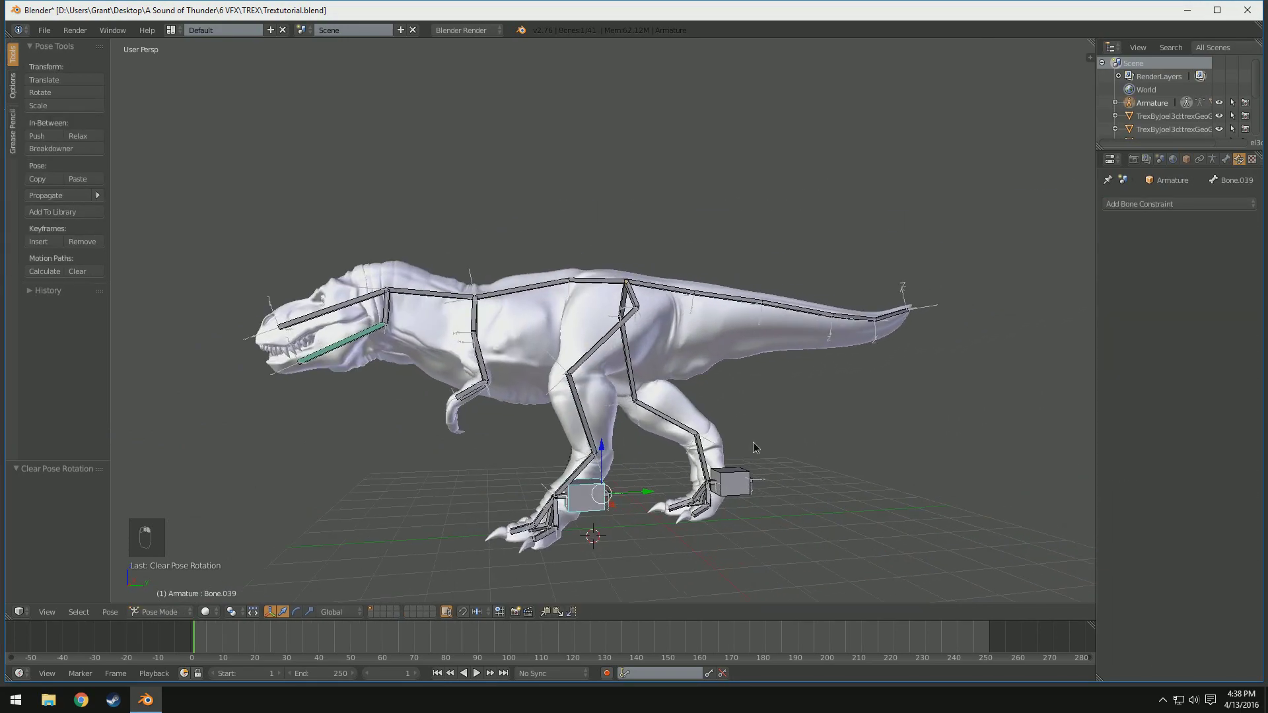
{"action": "middle_click_drag", "start_coordinate": [816, 418], "coordinate": [718, 420]}
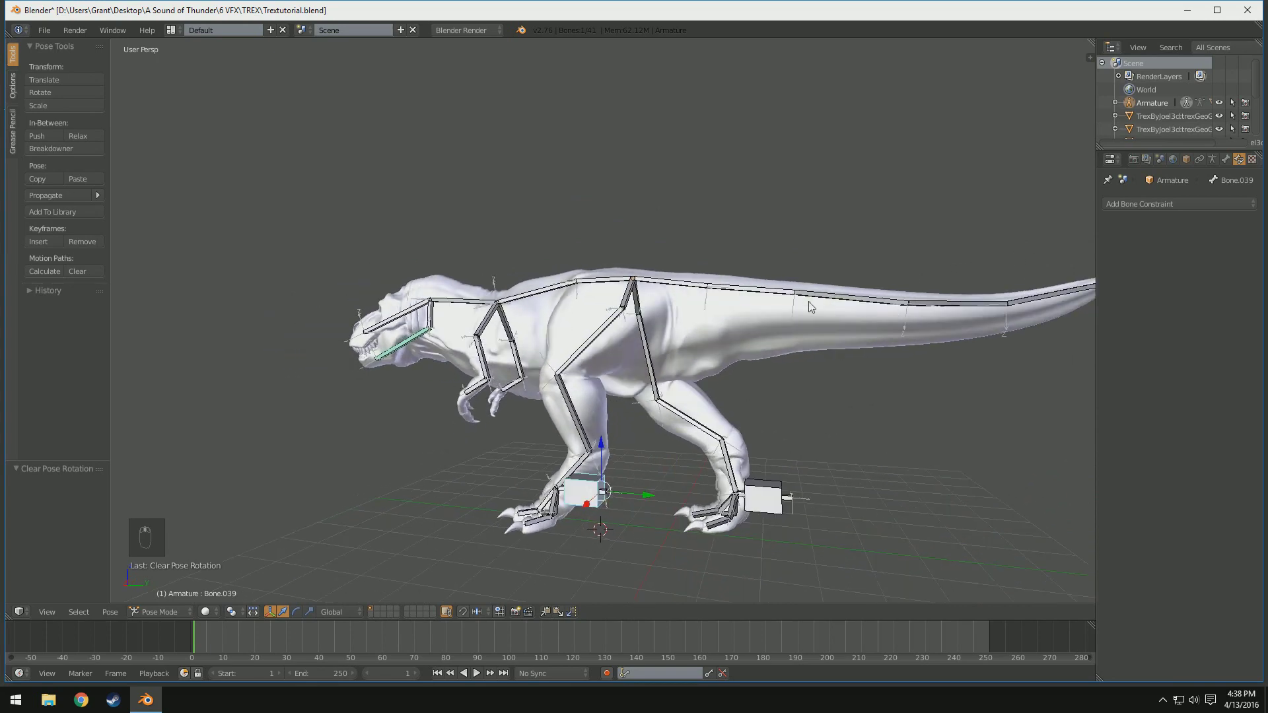
{"action": "middle_click_drag", "start_coordinate": [811, 308], "coordinate": [776, 411]}
{"action": "middle_click_drag", "start_coordinate": [870, 386], "coordinate": [945, 394]}
- Add a Copy Rotation constraint to the last tail bone with Armature as its target
{"action": "scroll", "coordinate": [852, 271], "scroll_direction": "up", "scroll_amount": 3}
{"action": "right_click", "coordinate": [854, 259]}
{"action": "middle_click_drag", "start_coordinate": [854, 259], "coordinate": [782, 288]}
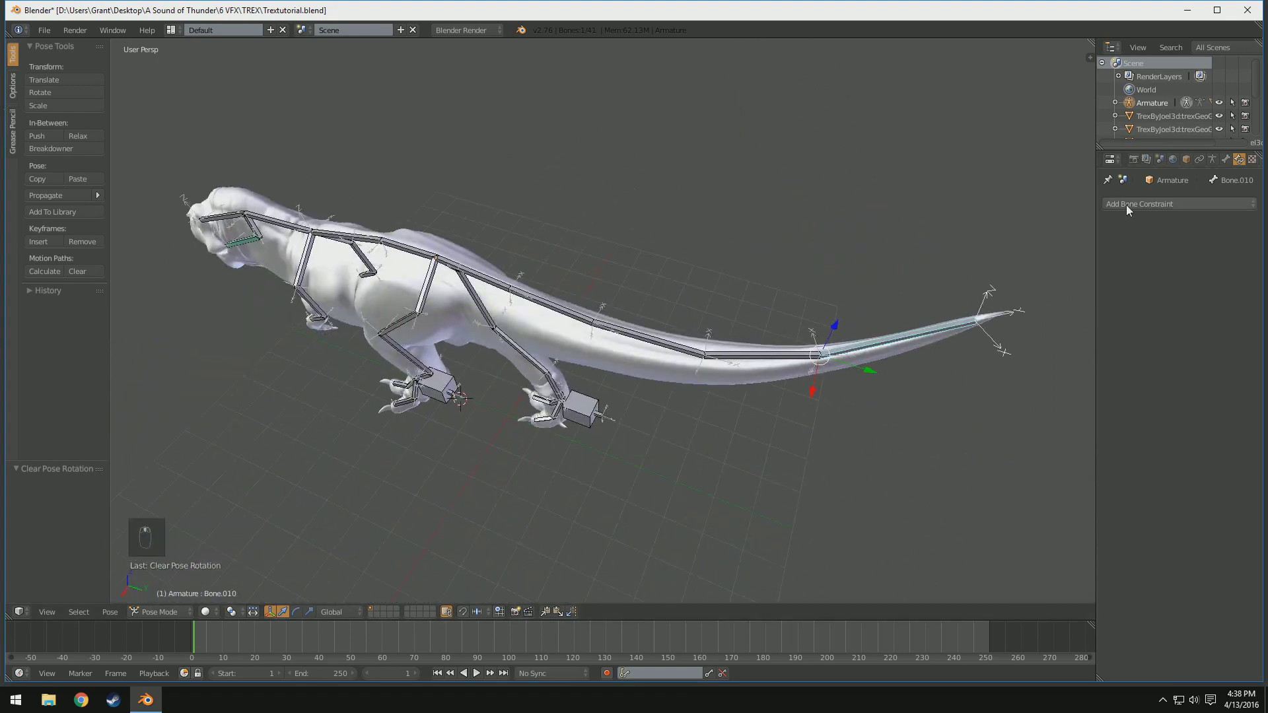
{"action": "middle_click_drag", "start_coordinate": [715, 326], "coordinate": [799, 357]}
{"action": "left_click", "coordinate": [1156, 203]}
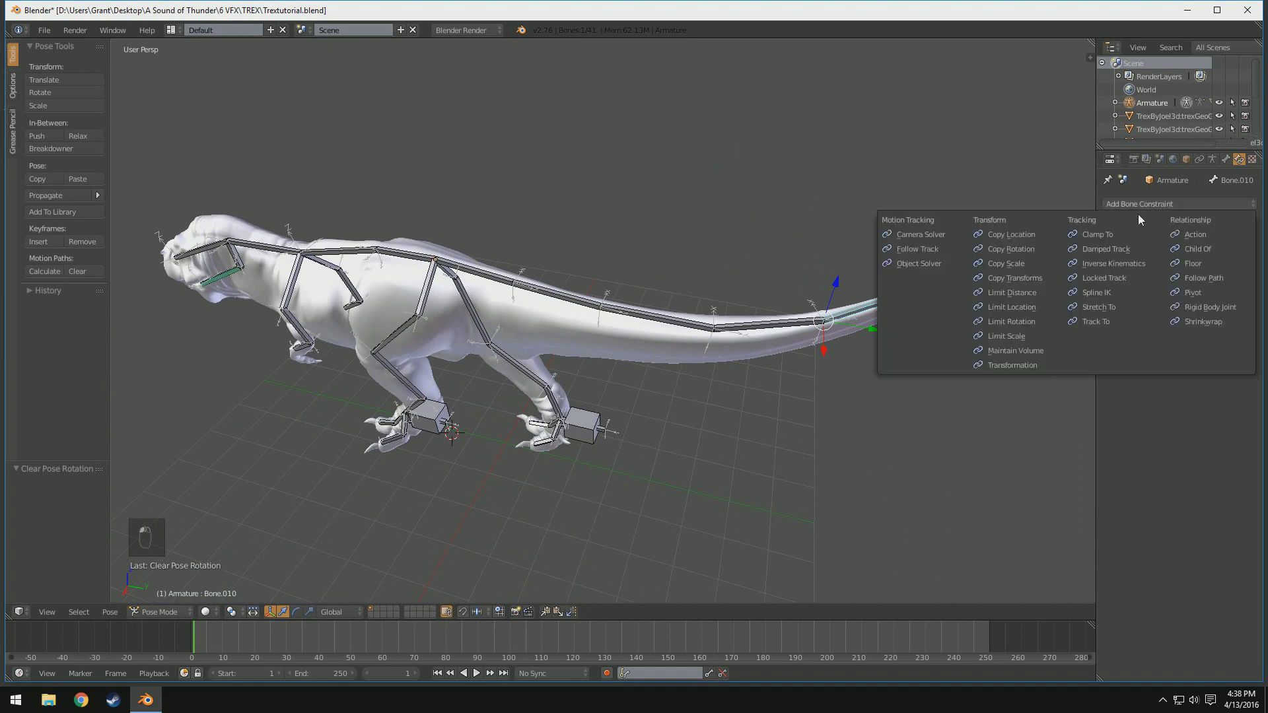
{"action": "left_click", "coordinate": [1030, 249]}
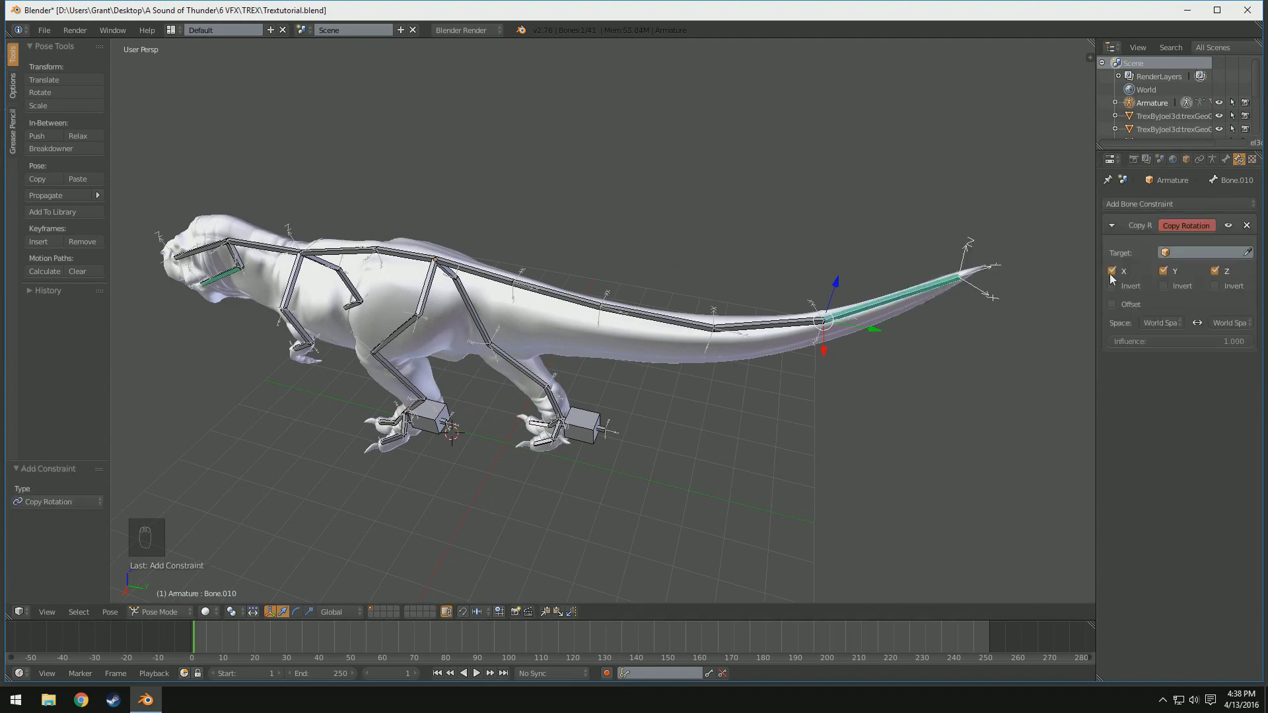
{"action": "left_click", "coordinate": [1207, 253]}
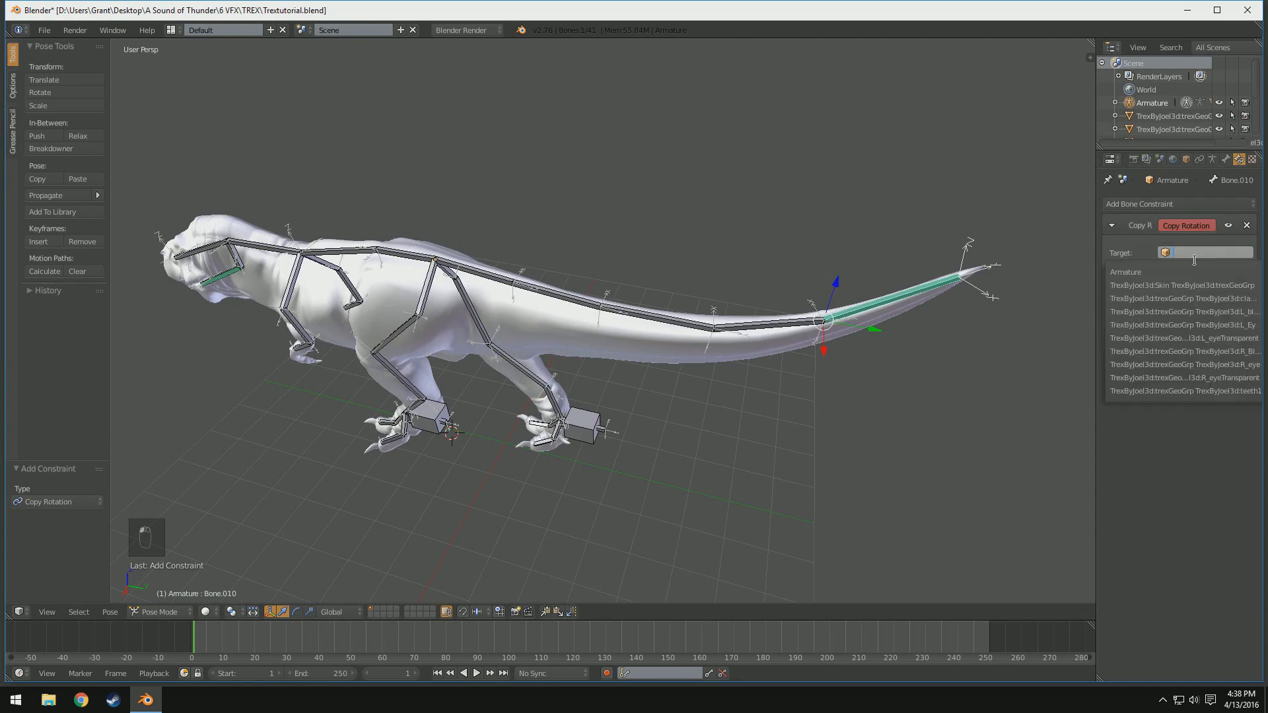
{"action": "left_click", "coordinate": [1161, 272]}
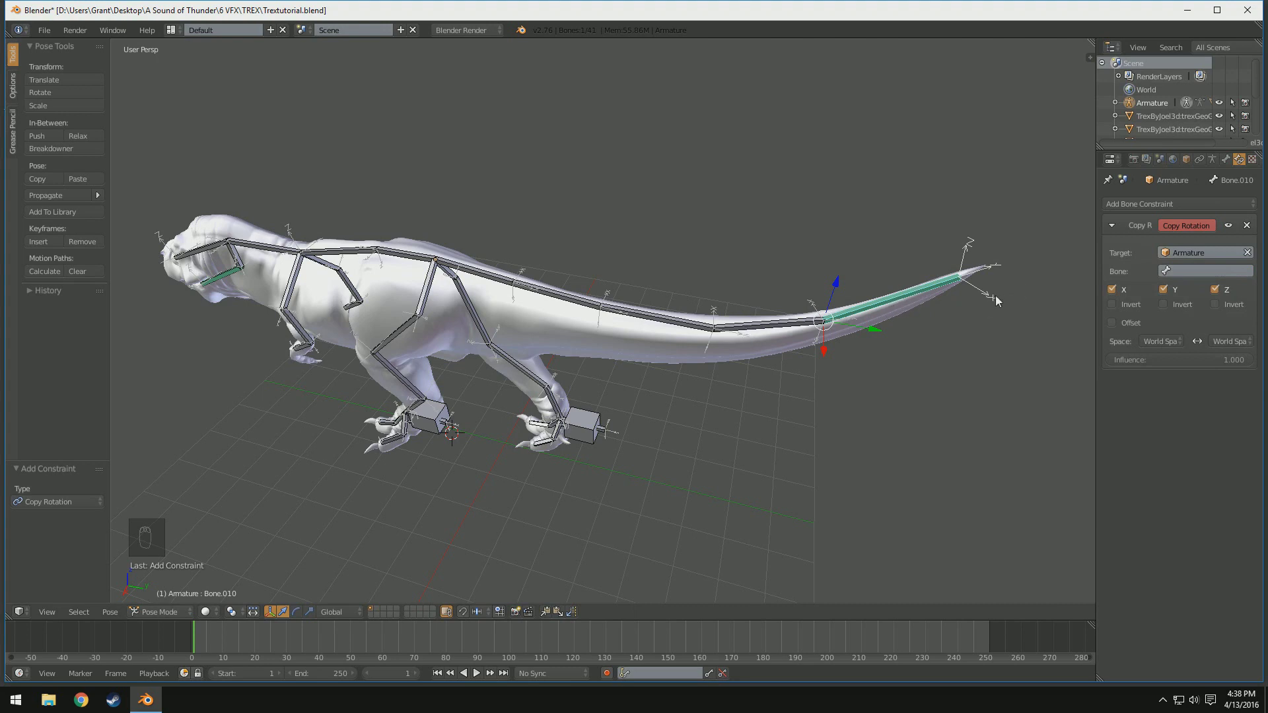
- Set the tail-tip constraint's target bone to the preceding tail bone, Bone.009, and clear the tip's pose rotation
{"action": "right_click", "coordinate": [768, 327]}
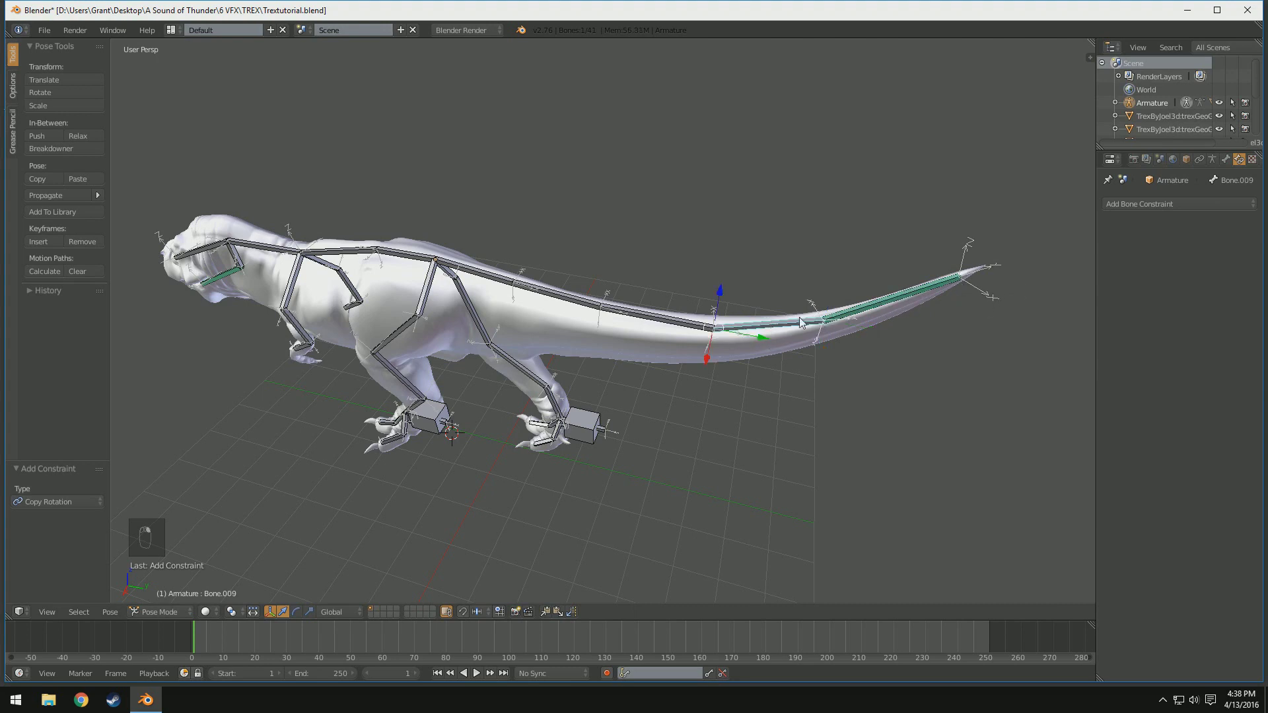
{"action": "right_click", "coordinate": [858, 309]}
{"action": "left_click", "coordinate": [1199, 264]}
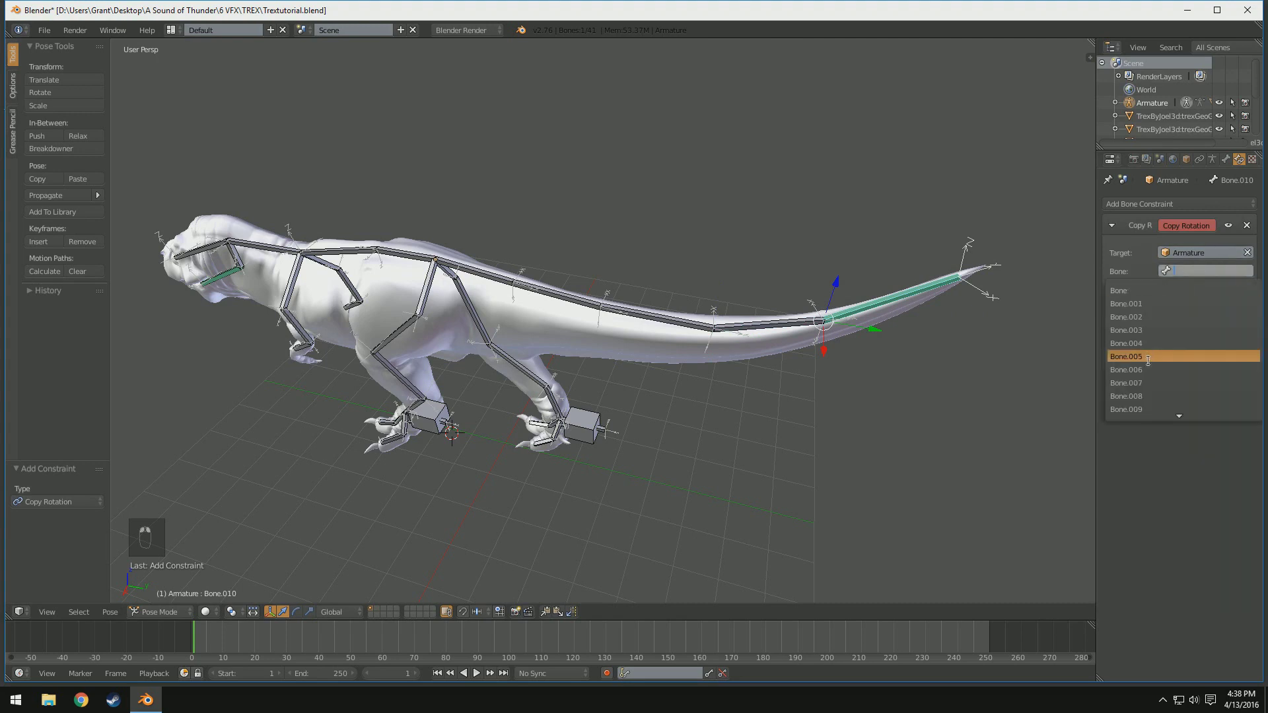
{"action": "left_click", "coordinate": [1142, 406]}
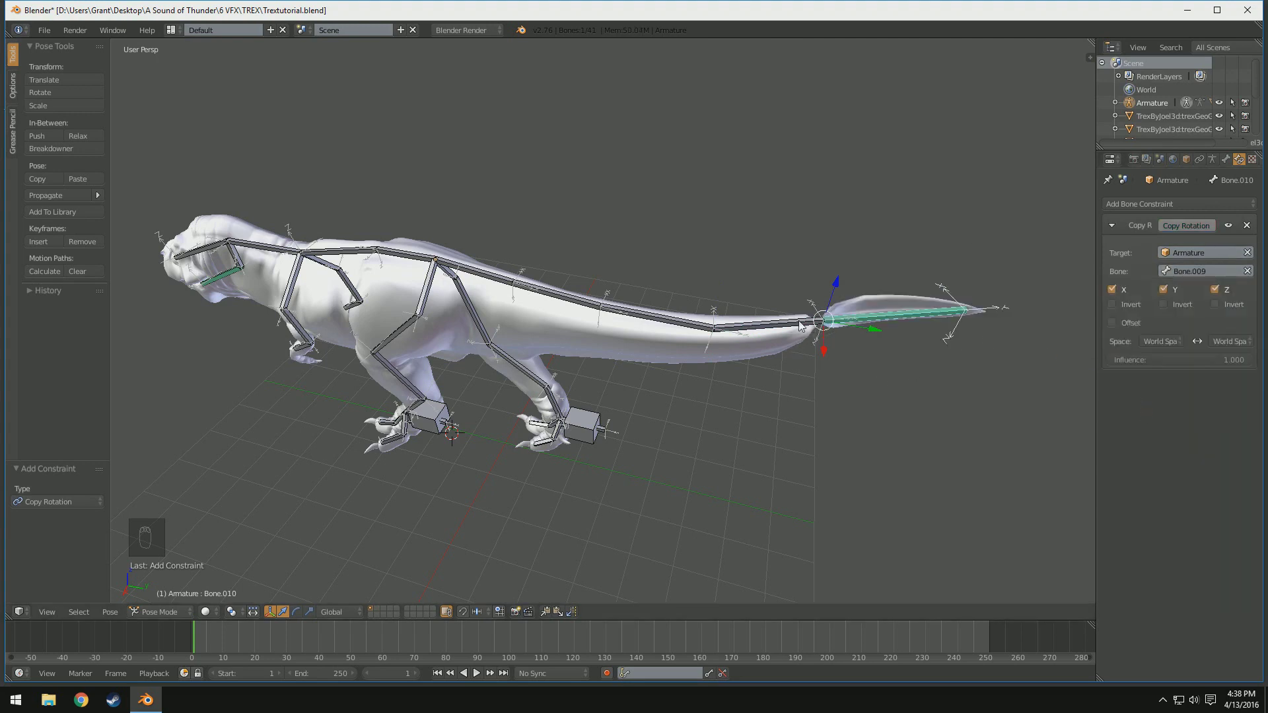
{"action": "key", "text": "alt+r"}
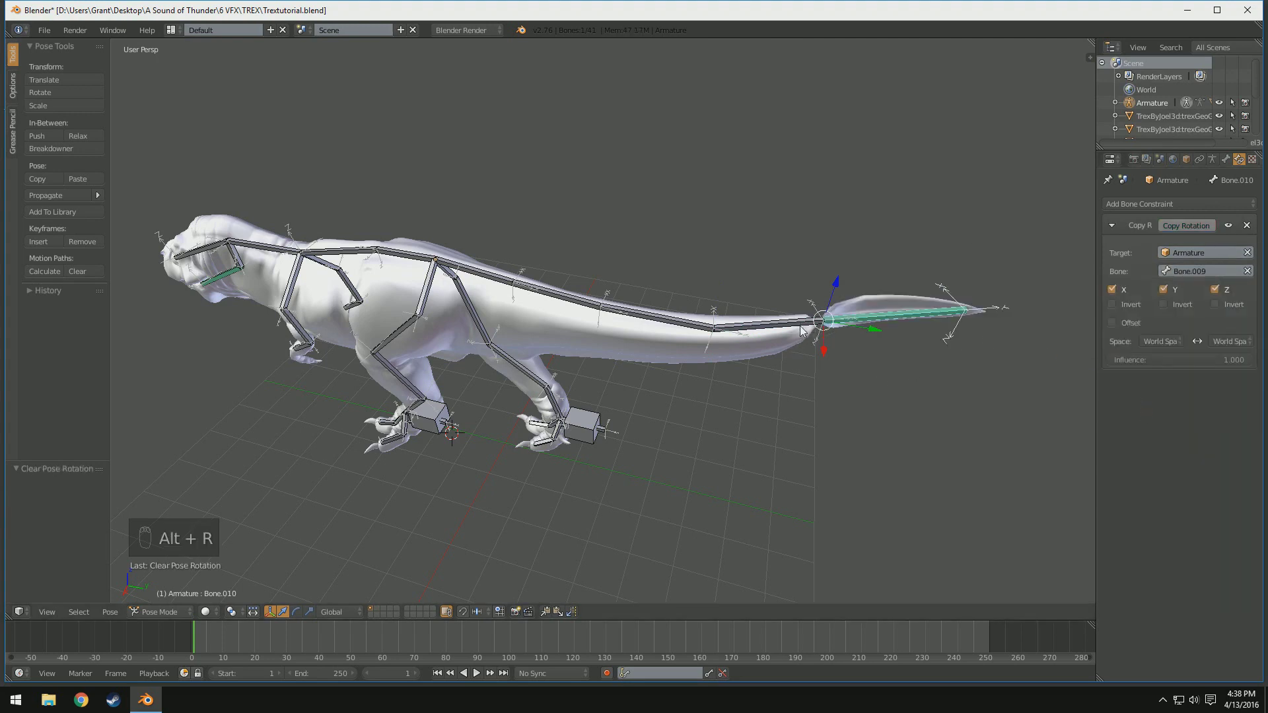
- Edit the armature's bones and set the roll of the last three tail bones to 0°
{"action": "key", "text": "n"}
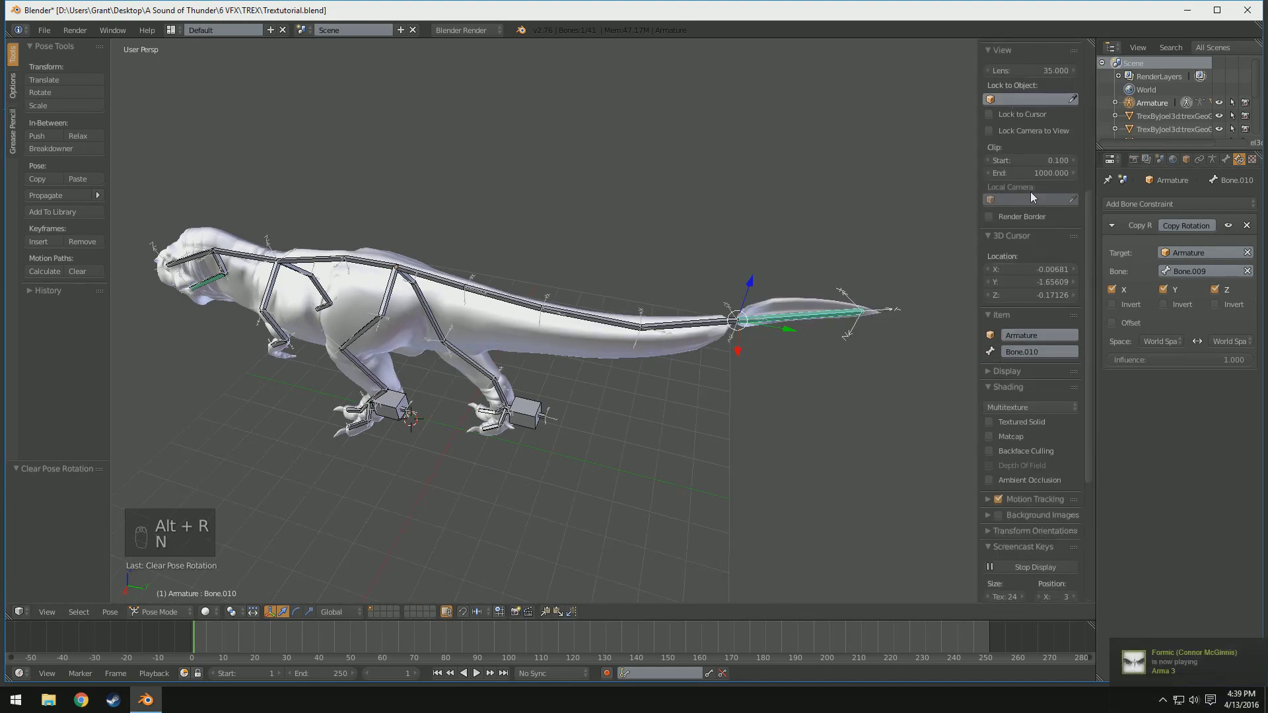
{"action": "key", "text": "Tab"}
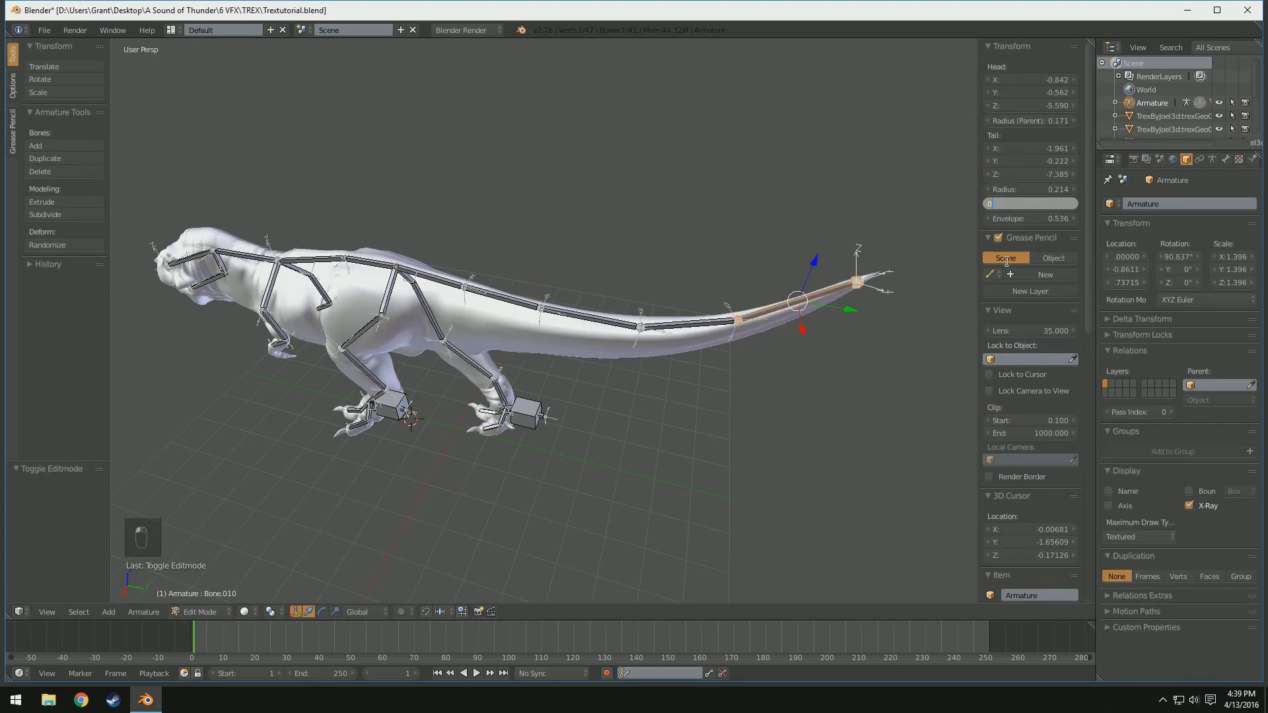
{"action": "right_click", "coordinate": [697, 324]}
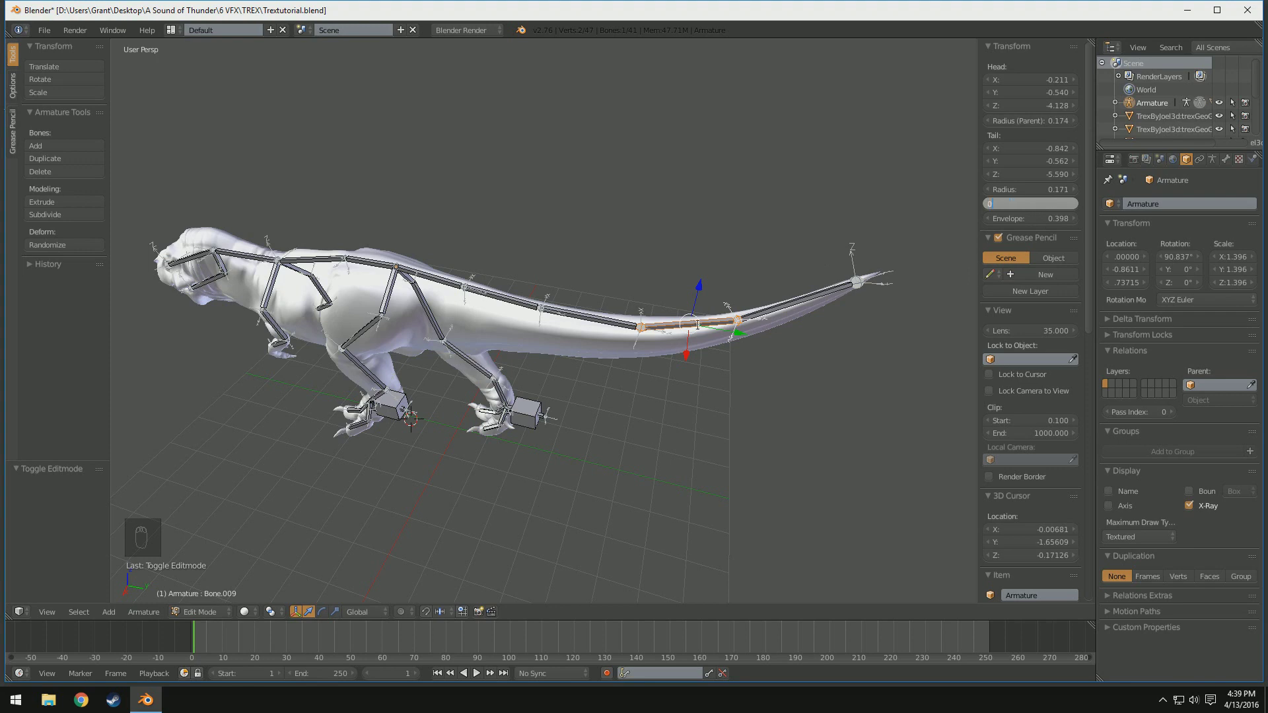
{"action": "key", "text": "Return"}
{"action": "right_click", "coordinate": [619, 326]}
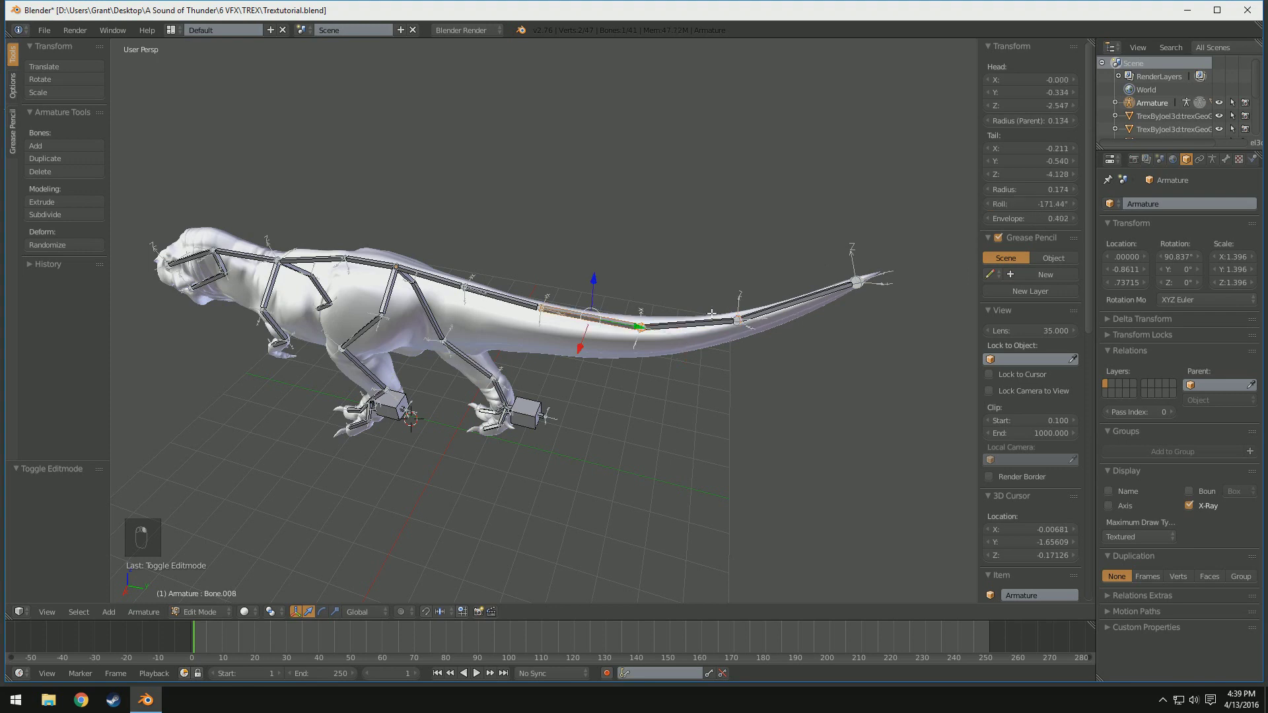
{"action": "type", "text": "0"}
{"action": "key", "text": "Return"}
- Set the roll of the two tail bones nearest the hips to 0°
{"action": "right_click", "coordinate": [500, 299]}
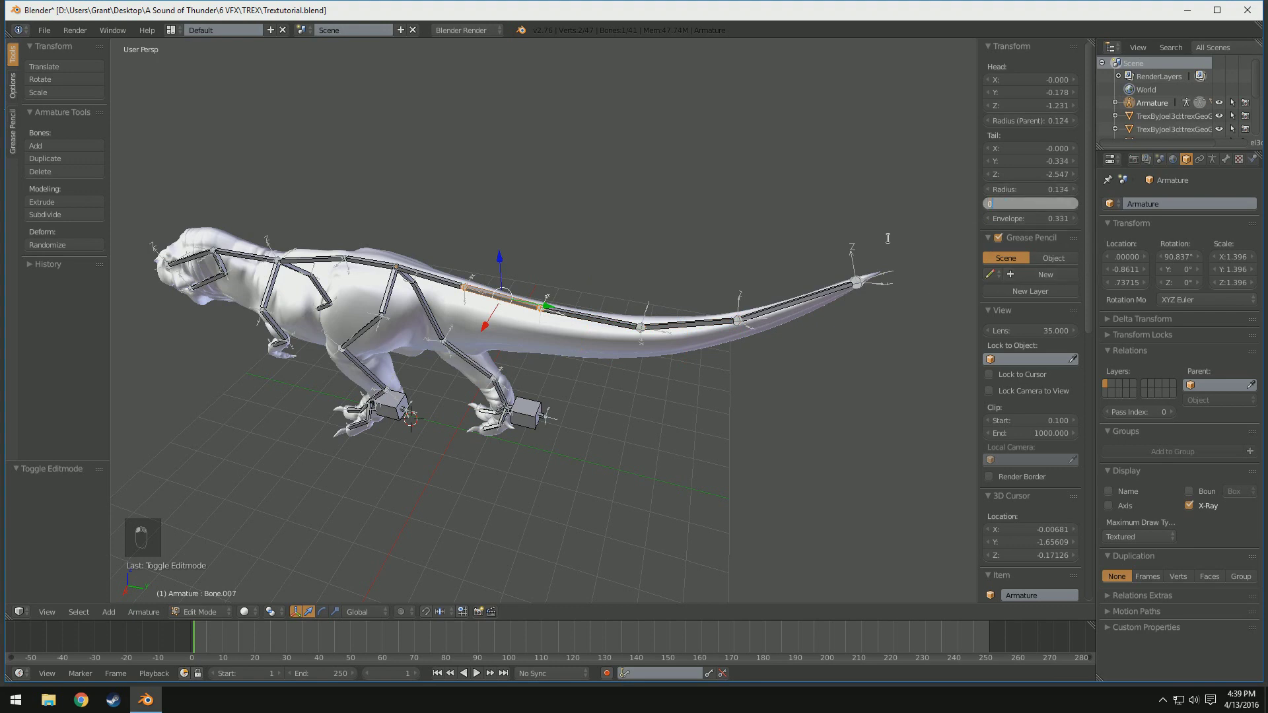
{"action": "type", "text": "0"}
{"action": "key", "text": "Return"}
{"action": "right_click", "coordinate": [440, 283]}
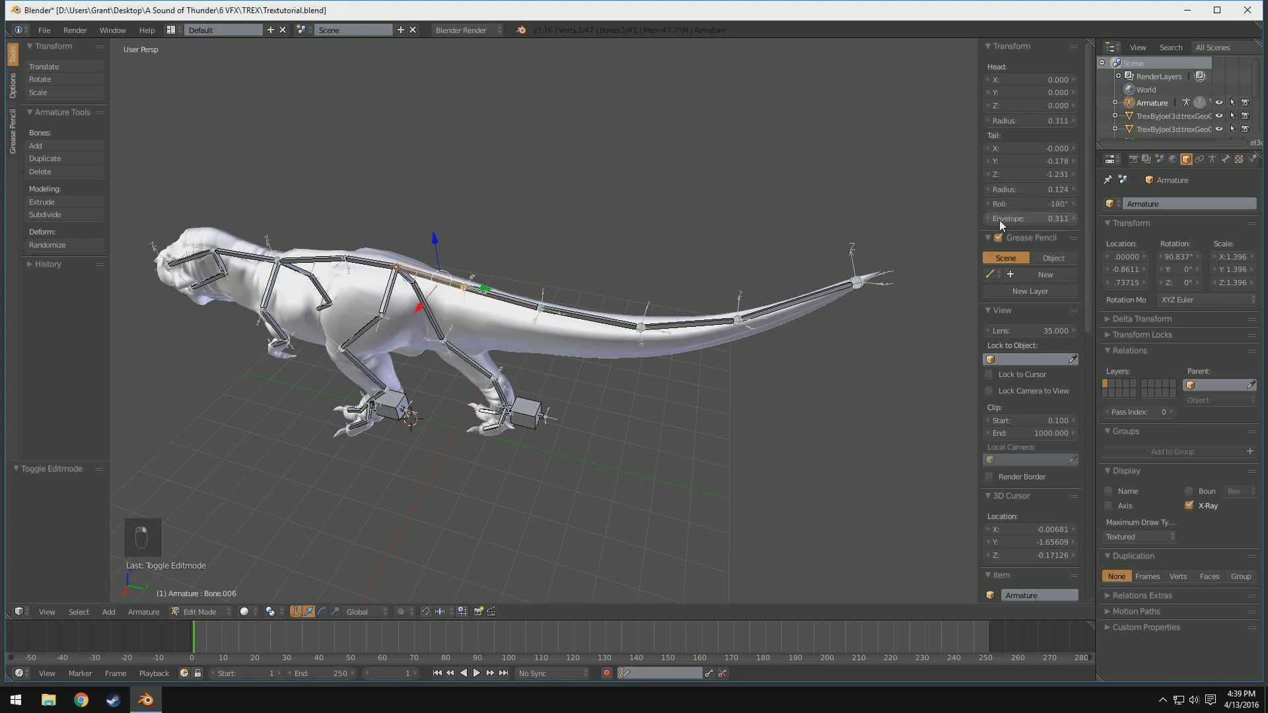
{"action": "key", "text": "Return"}
- Set the roll of the near leg's shin and thigh bones to 0°
{"action": "middle_click_drag", "start_coordinate": [790, 273], "coordinate": [862, 232]}
{"action": "middle_click_drag", "start_coordinate": [527, 349], "coordinate": [878, 357], "text": "shift"}
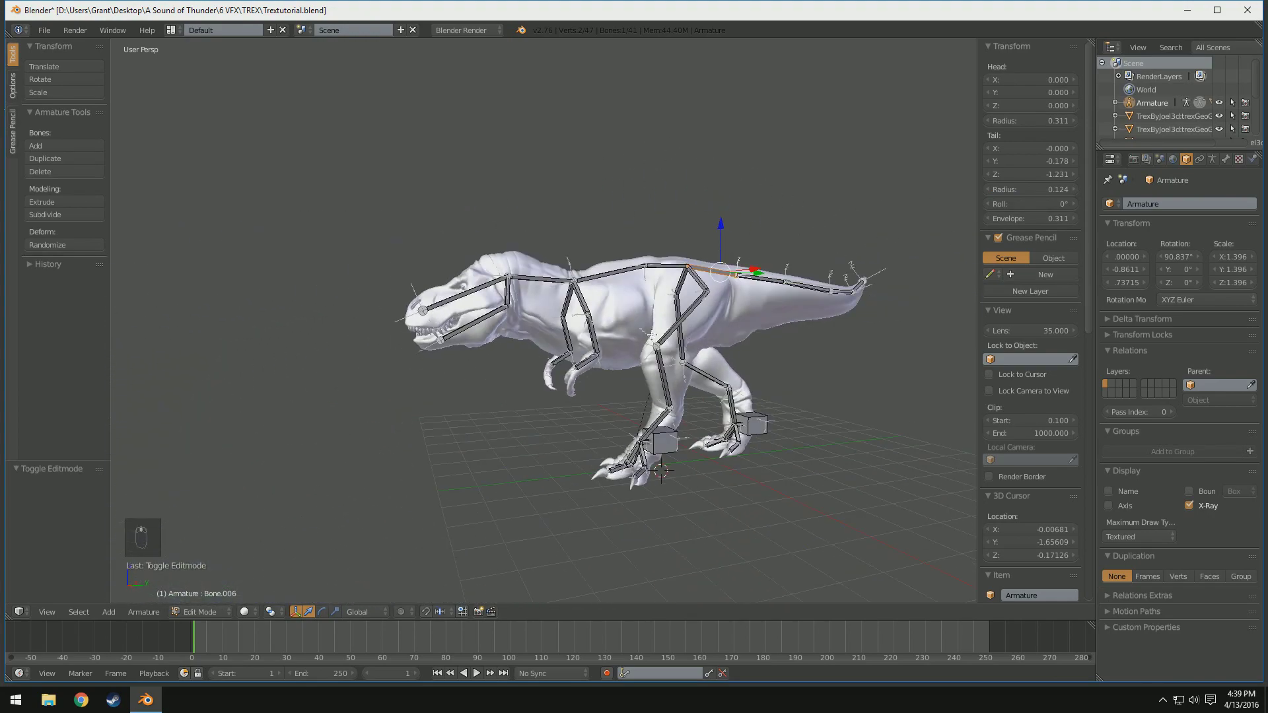
{"action": "right_click", "coordinate": [480, 321]}
{"action": "middle_click_drag", "start_coordinate": [760, 329], "coordinate": [688, 345]}
{"action": "right_click", "coordinate": [684, 385]}
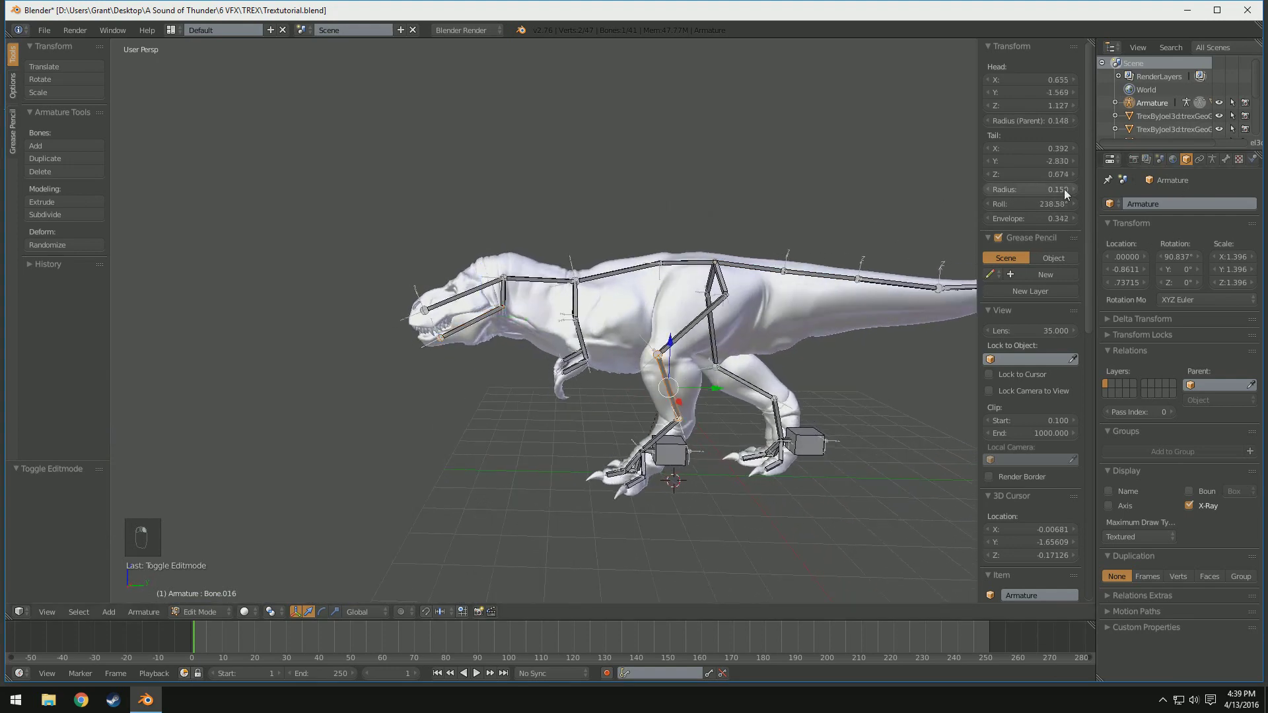
{"action": "right_click", "coordinate": [669, 340]}
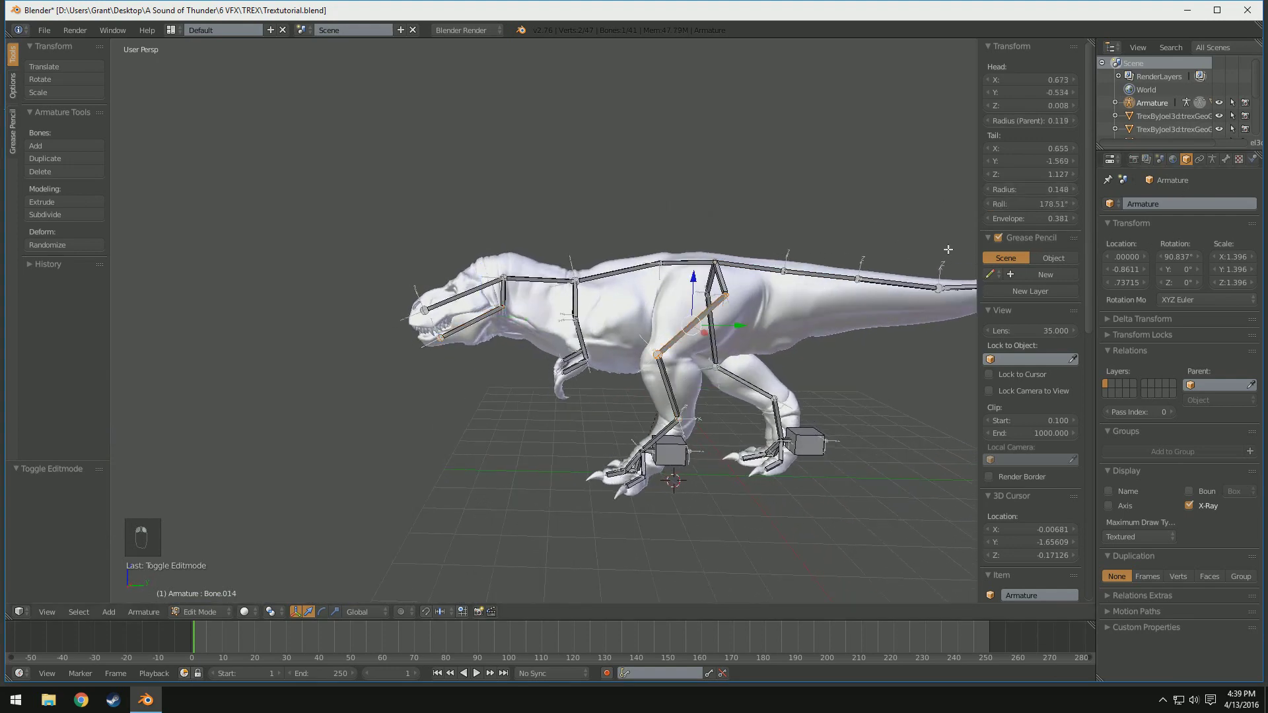
{"action": "left_click", "coordinate": [1030, 203]}
{"action": "key", "text": "Return"}
- Set the roll of the far leg's thigh and lower-leg bones to 0°
{"action": "right_click", "coordinate": [713, 342]}
{"action": "left_click", "coordinate": [1030, 205]}
{"action": "type", "text": "0"}
{"action": "key", "text": "Return"}
{"action": "right_click", "coordinate": [746, 384]}
{"action": "left_click", "coordinate": [1031, 204]}
{"action": "right_click", "coordinate": [779, 422]}
- Set the roll of the near leg's ankle bone and both hip bones to 0°
{"action": "right_click", "coordinate": [668, 388]}
{"action": "right_click", "coordinate": [662, 434]}
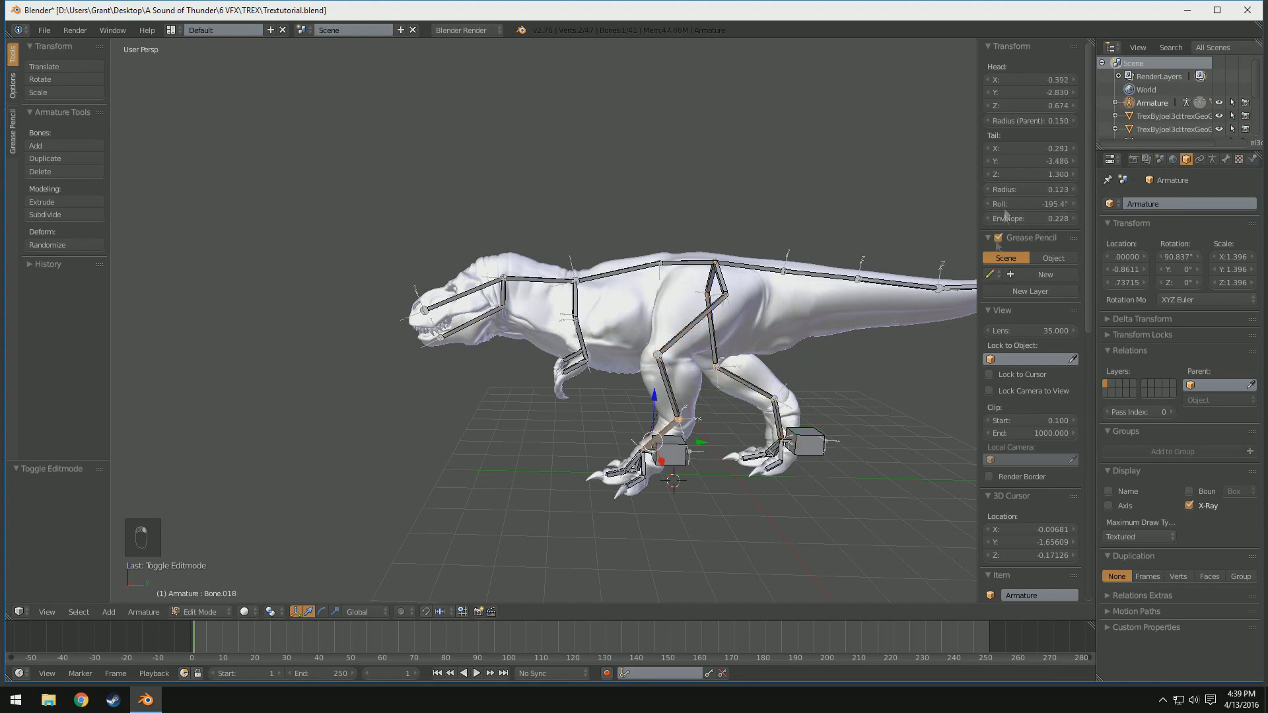
{"action": "left_click", "coordinate": [1020, 204]}
{"action": "type", "text": "0"}
{"action": "key", "text": "Return"}
{"action": "right_click", "coordinate": [720, 281]}
{"action": "left_click", "coordinate": [1030, 205]}
{"action": "right_click", "coordinate": [711, 282]}
{"action": "scroll", "coordinate": [917, 223], "scroll_direction": "down", "scroll_amount": 2}
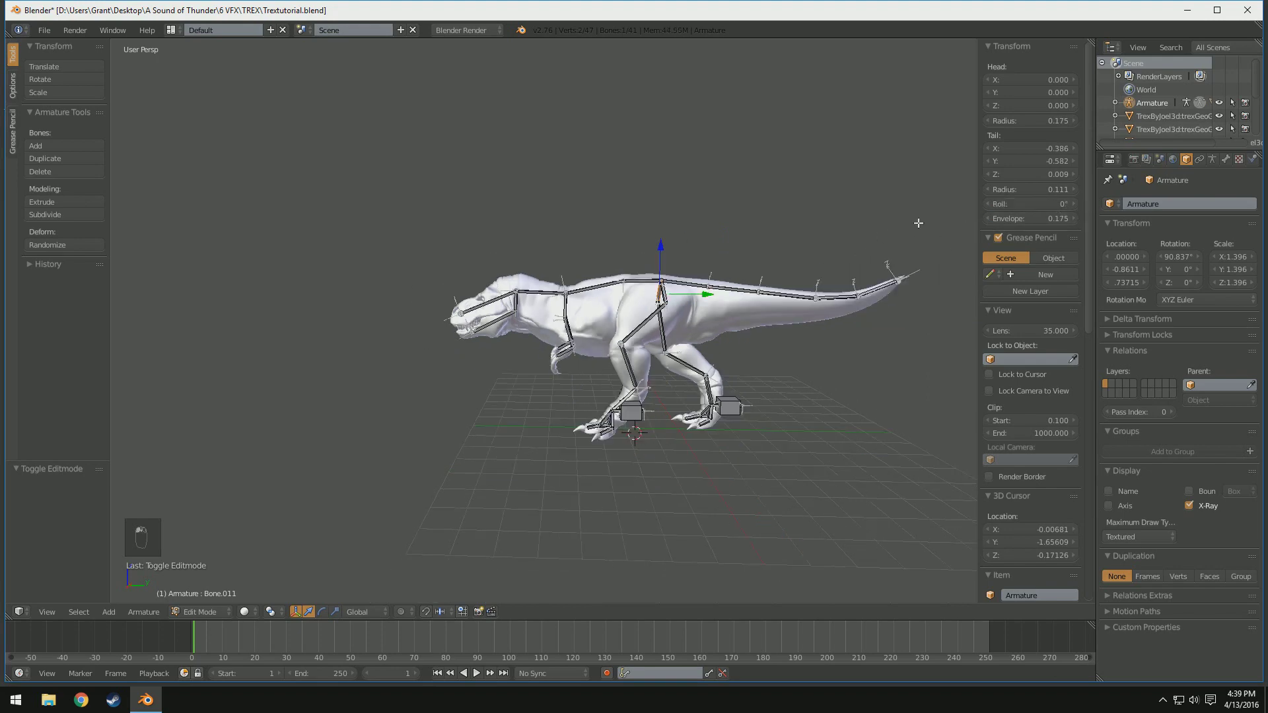
- Return the armature to Pose Mode and show the last tail bone's Copy Rotation constraint
{"action": "middle_click_drag", "start_coordinate": [916, 223], "coordinate": [807, 262], "text": "shift"}
{"action": "middle_click_drag", "start_coordinate": [851, 265], "coordinate": [821, 343]}
{"action": "key", "text": "Tab"}
{"action": "key", "text": "Tab"}
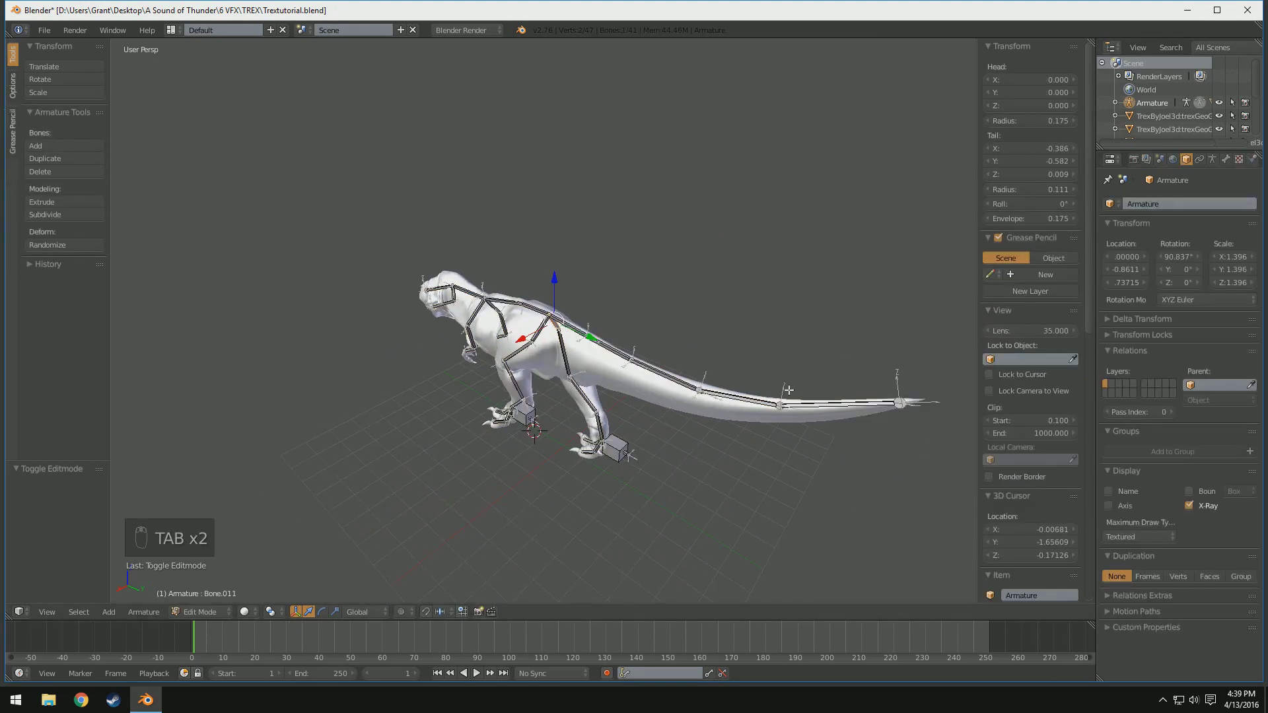
{"action": "left_click", "coordinate": [1228, 160]}
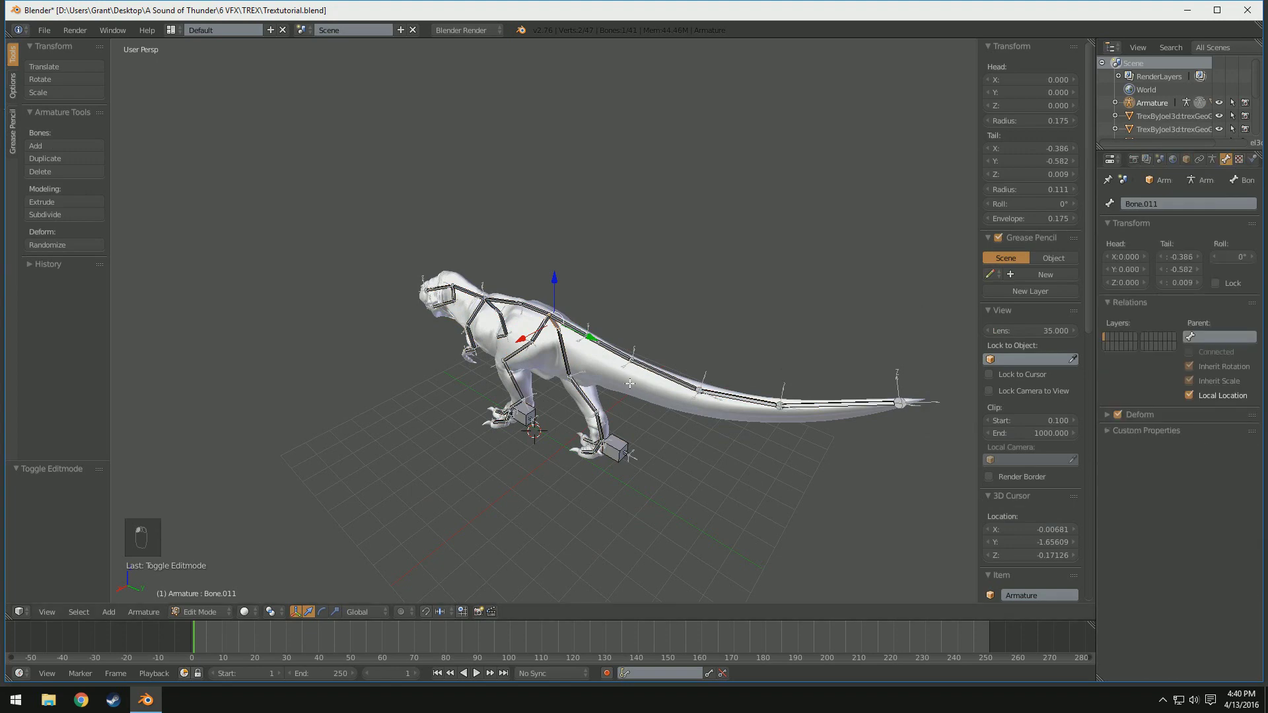
{"action": "left_click", "coordinate": [224, 612]}
{"action": "left_click", "coordinate": [215, 567]}
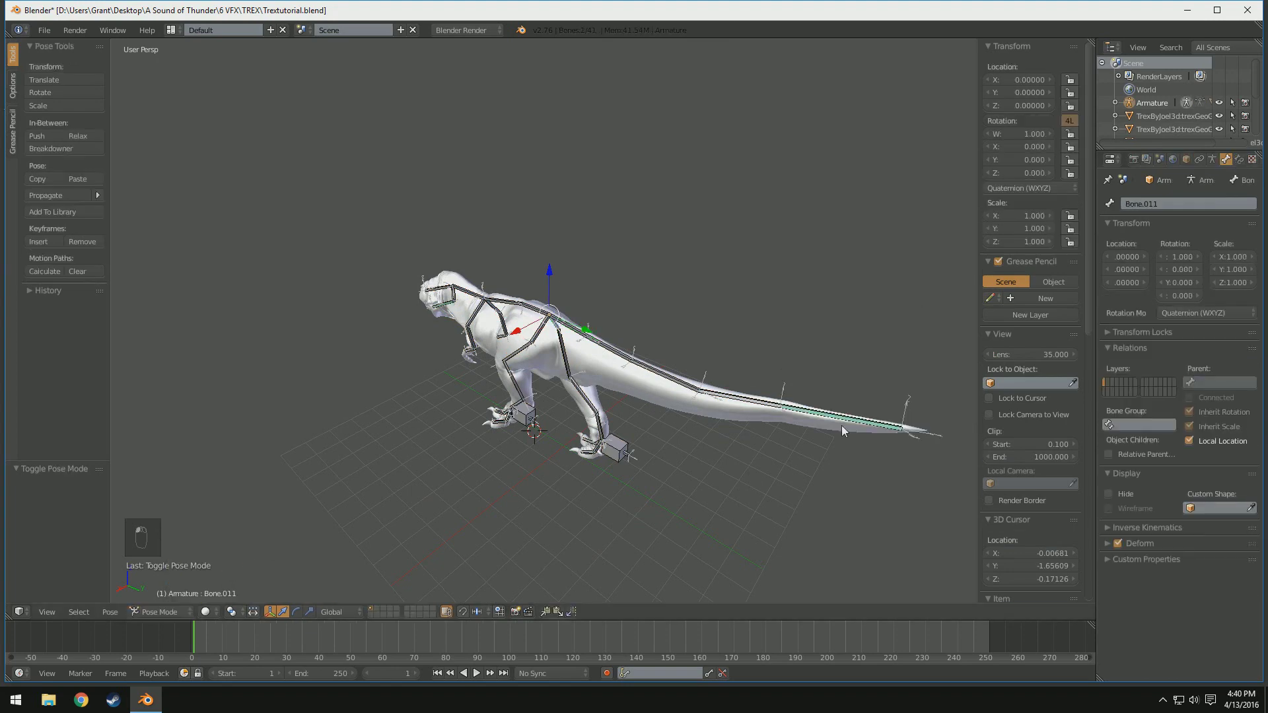
{"action": "scroll", "coordinate": [859, 435], "scroll_direction": "up", "scroll_amount": 3}
{"action": "right_click", "coordinate": [791, 439]}
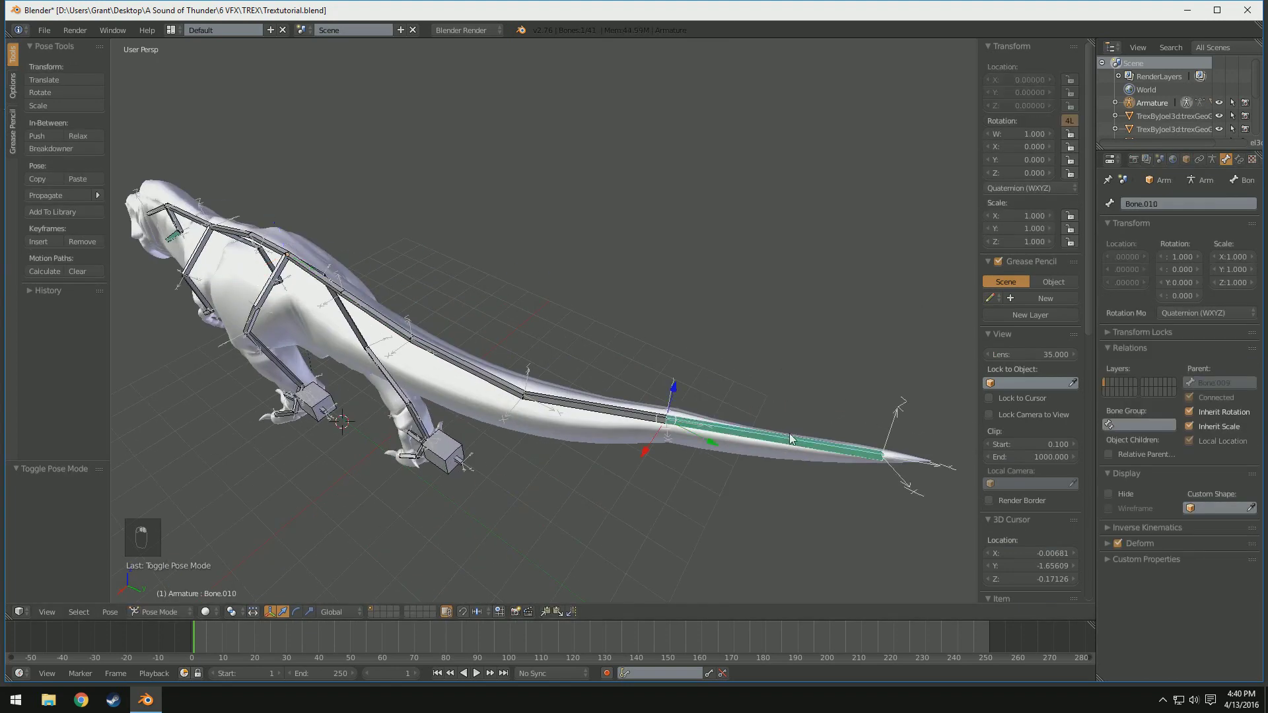
{"action": "left_click", "coordinate": [1240, 160]}
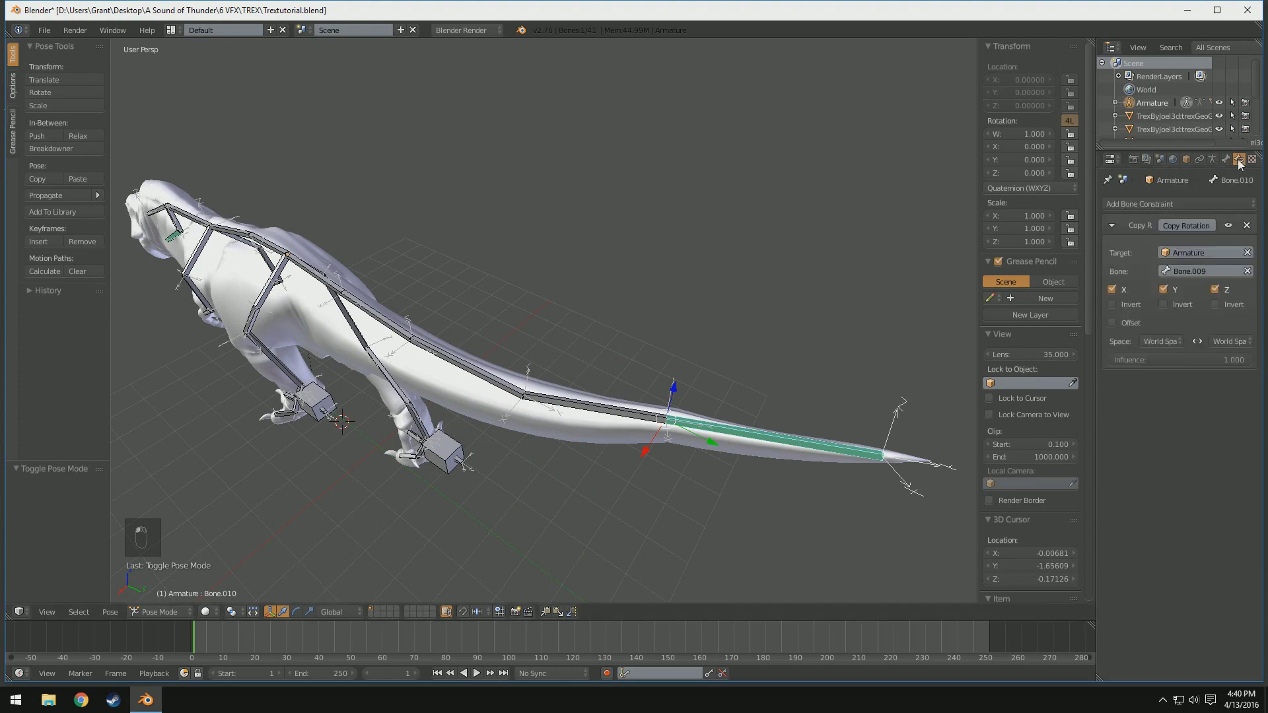
- Select the second-to-last tail bone
{"action": "right_click", "coordinate": [594, 406]}
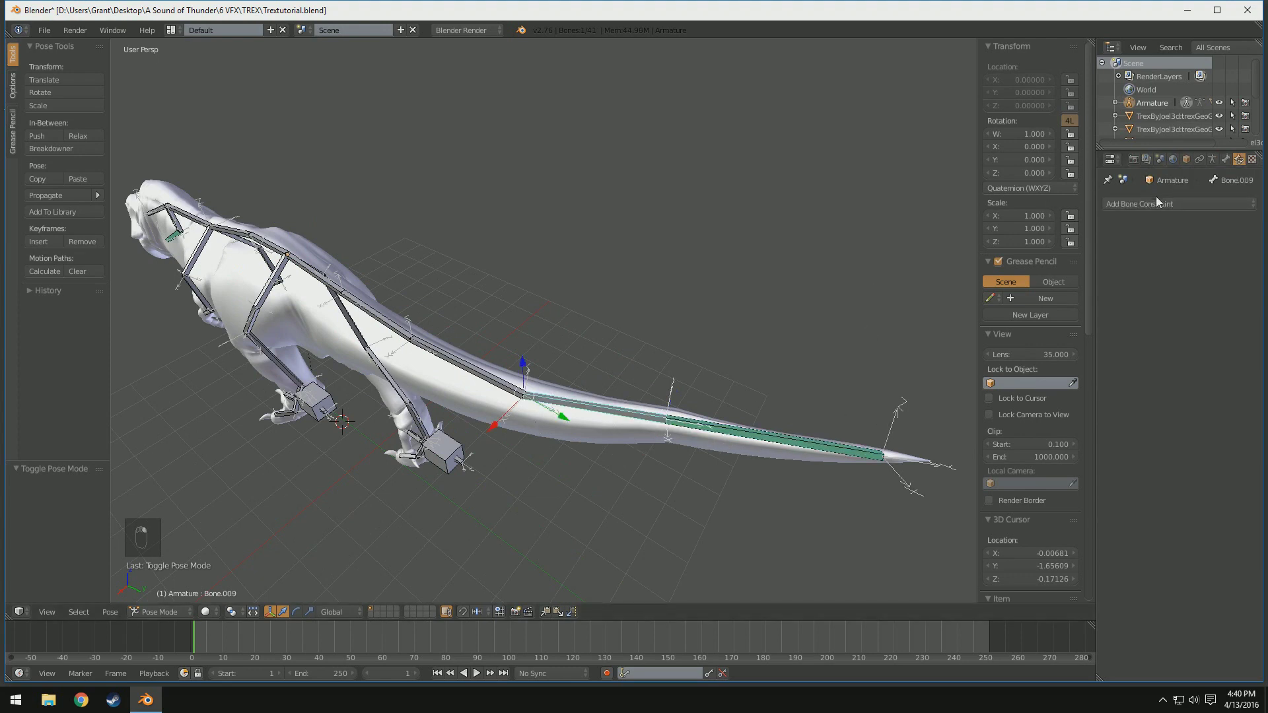
{"action": "left_click", "coordinate": [1113, 203]}
{"action": "left_click", "coordinate": [1021, 335]}
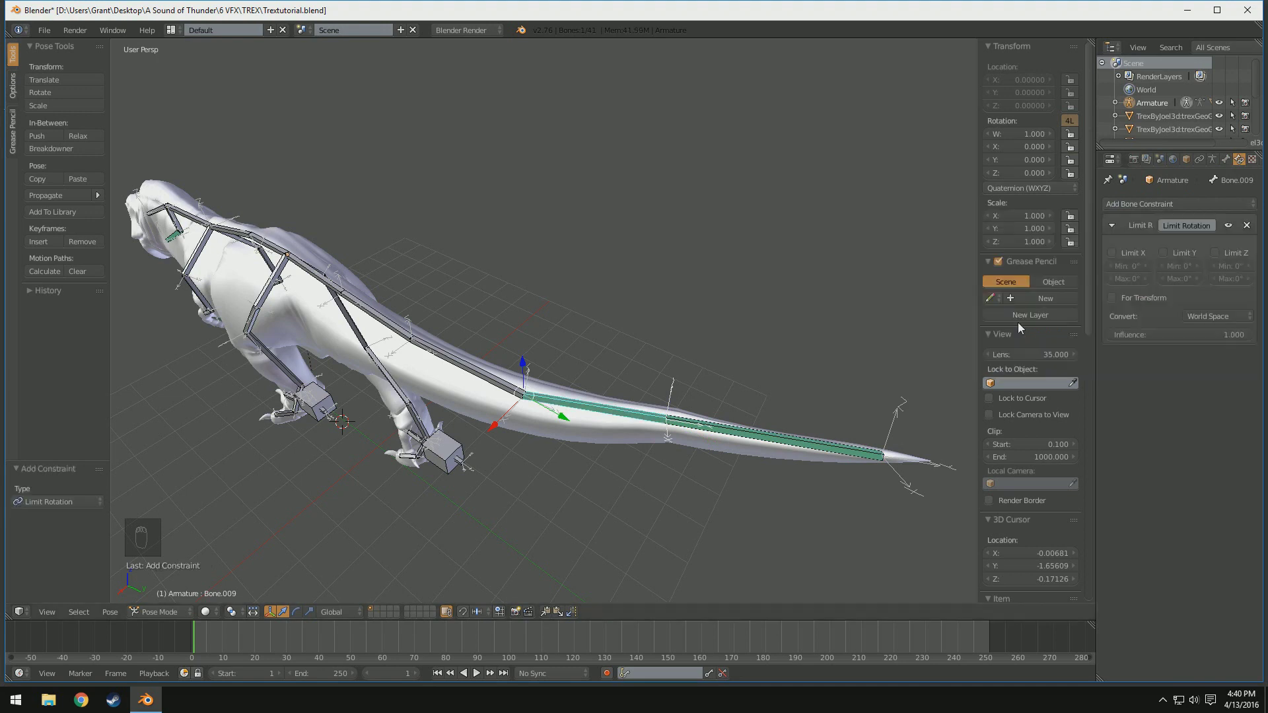
{"action": "left_click", "coordinate": [1246, 230]}
- Add a Copy Rotation constraint to the second-to-last tail bone, targeting Bone.008 of the Armature
{"action": "left_click", "coordinate": [1179, 203]}
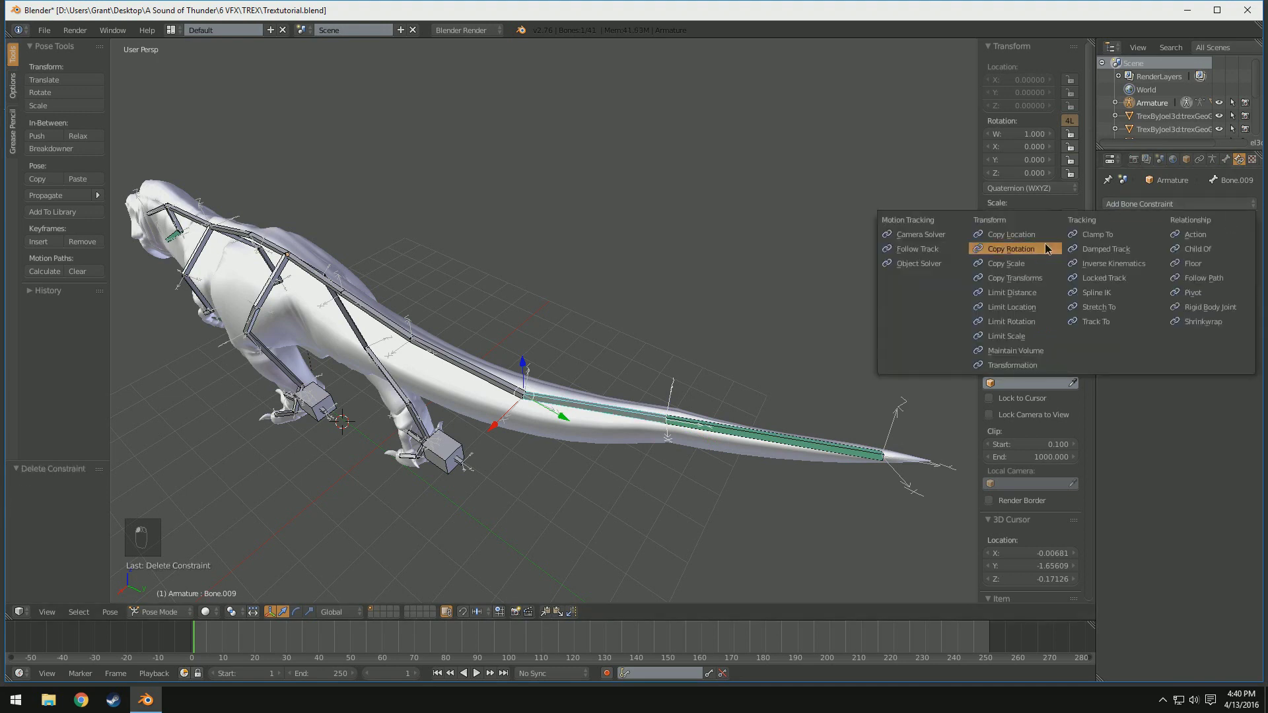
{"action": "left_click", "coordinate": [1016, 256]}
{"action": "left_click", "coordinate": [1183, 254]}
{"action": "left_click", "coordinate": [1183, 272]}
{"action": "left_click", "coordinate": [1189, 272]}
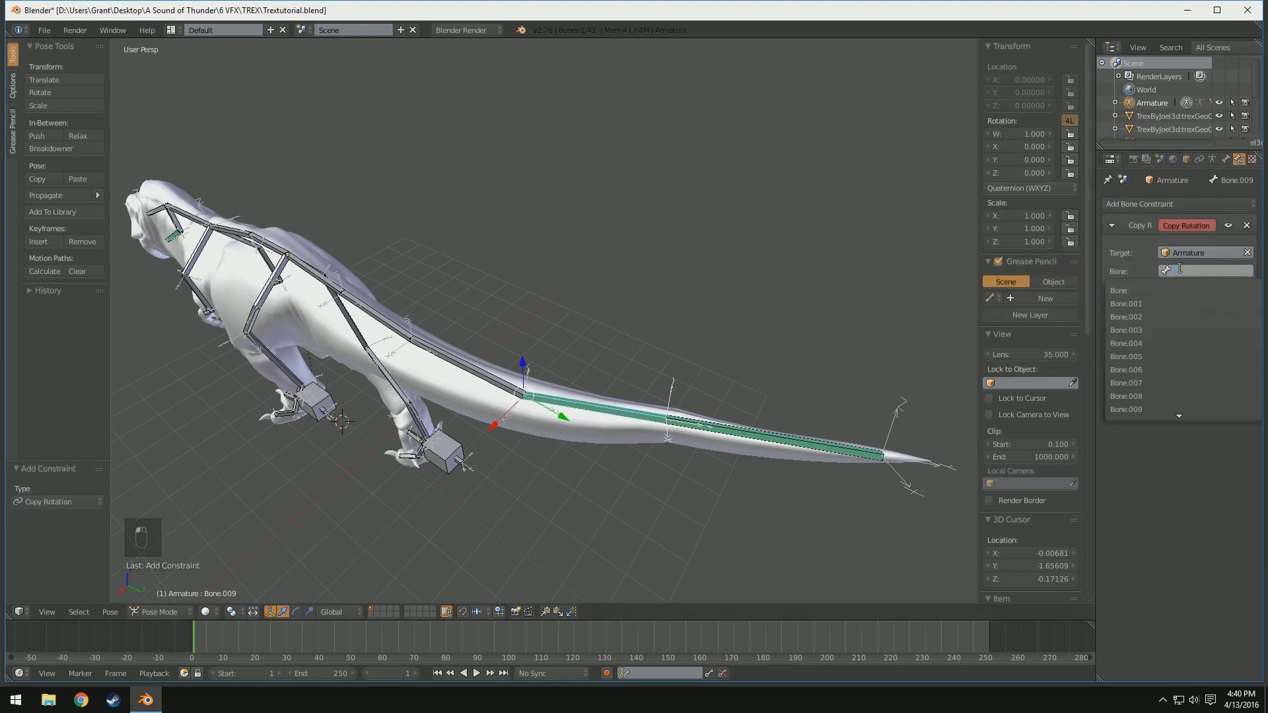
{"action": "left_click", "coordinate": [1156, 396]}
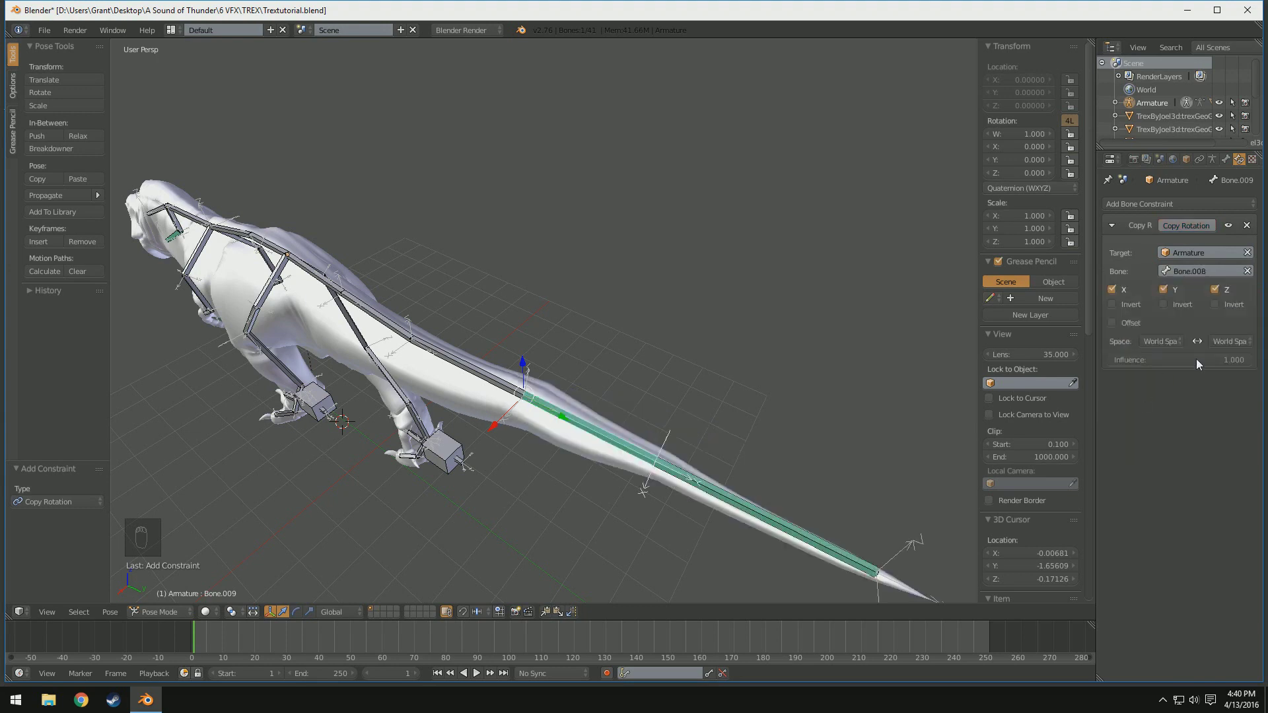
- Set both the target and owner space of the second-to-last tail bone's Copy Rotation constraint to Local Space
{"action": "left_click", "coordinate": [1160, 342]}
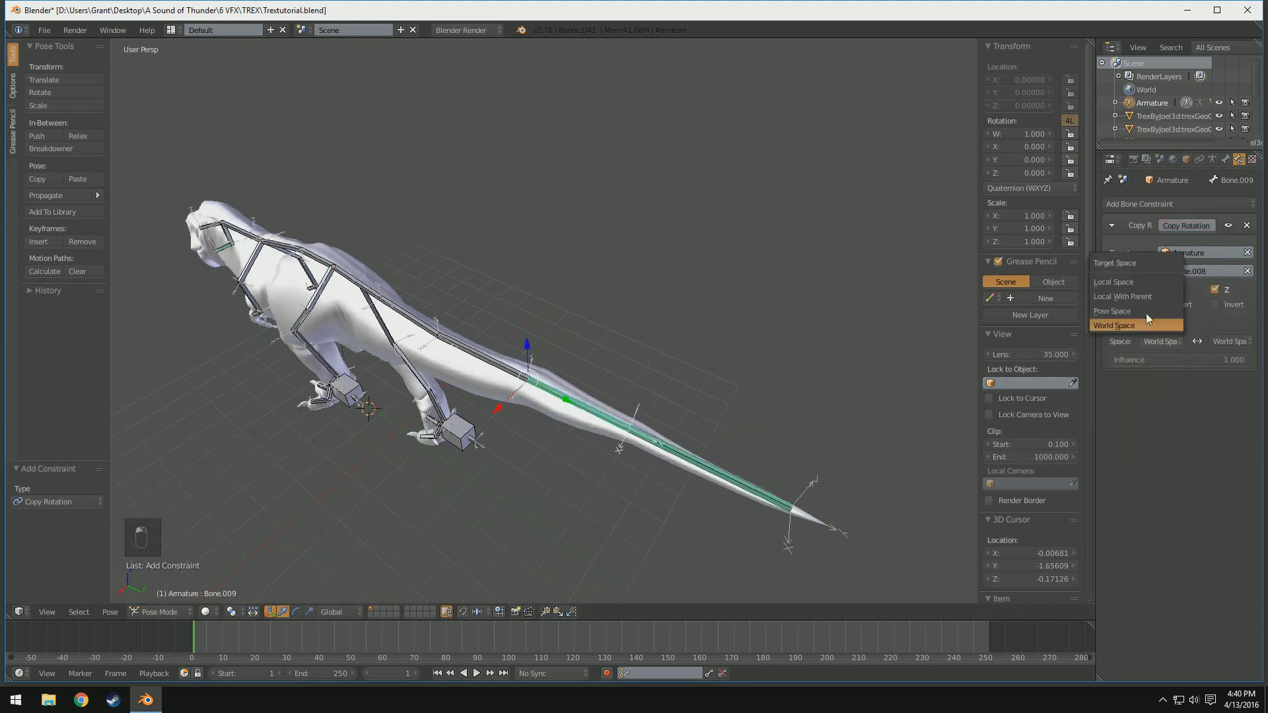
{"action": "left_click", "coordinate": [1152, 283]}
{"action": "left_click", "coordinate": [1228, 342]}
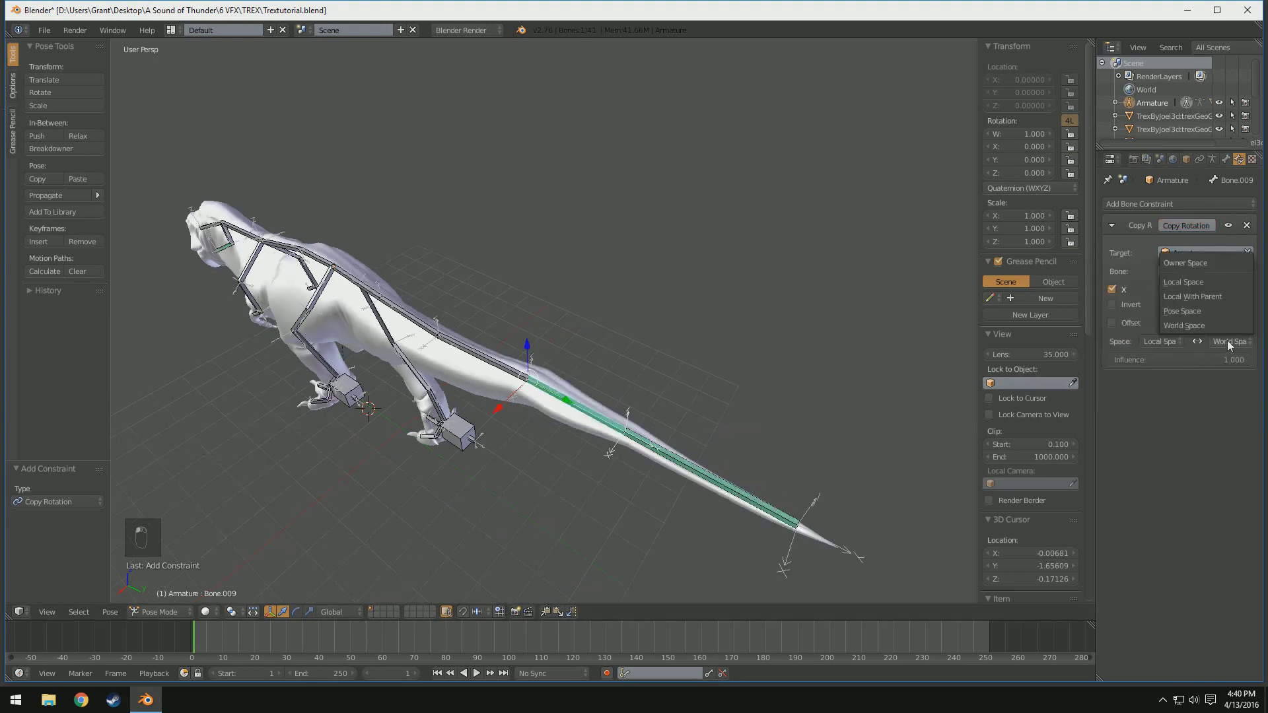
{"action": "left_click", "coordinate": [1226, 282]}
- Switch the last tail bone's Copy Rotation target and owner spaces to Local Space, and select the middle tail bone
{"action": "right_click", "coordinate": [719, 409]}
{"action": "left_click", "coordinate": [1160, 342]}
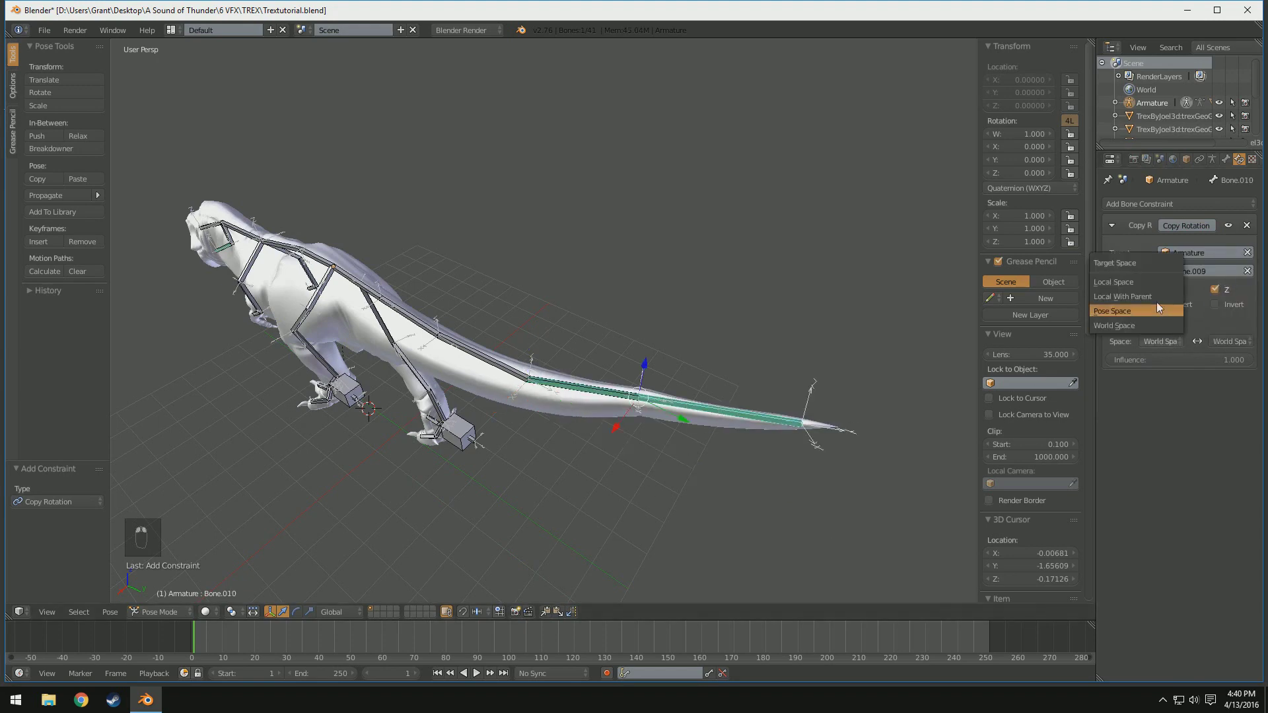
{"action": "left_click", "coordinate": [1166, 286]}
{"action": "left_click", "coordinate": [1220, 341]}
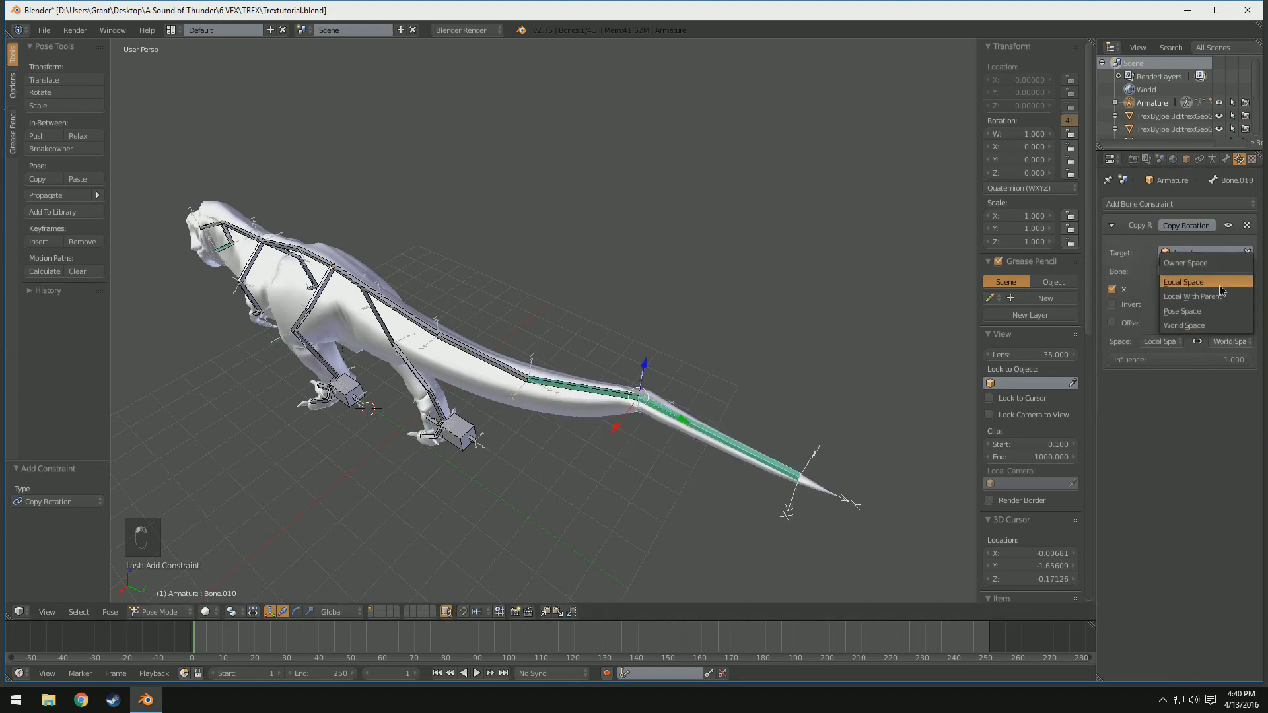
{"action": "left_click", "coordinate": [1226, 283]}
{"action": "right_click", "coordinate": [516, 379]}
{"action": "left_click", "coordinate": [1171, 205]}
{"action": "left_click", "coordinate": [1033, 321]}
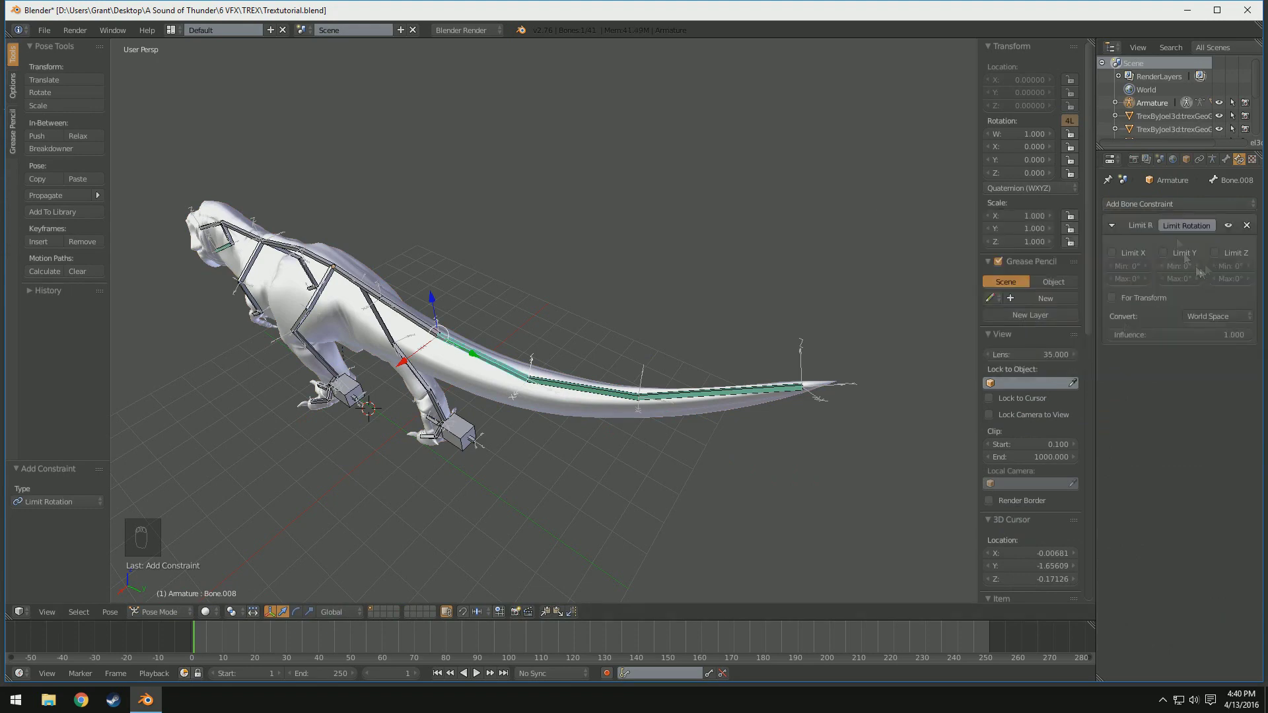
{"action": "left_click", "coordinate": [1164, 253]}
{"action": "left_click", "coordinate": [1115, 253]}
{"action": "left_click", "coordinate": [1244, 225]}
- Add a Copy Rotation constraint to the middle tail bone, targeting the Armature's Bone.007 with both spaces set to Local Space
{"action": "left_click", "coordinate": [1198, 206]}
{"action": "left_click", "coordinate": [1045, 253]}
{"action": "left_click", "coordinate": [1160, 323]}
{"action": "left_click", "coordinate": [1152, 295]}
{"action": "left_click", "coordinate": [1197, 252]}
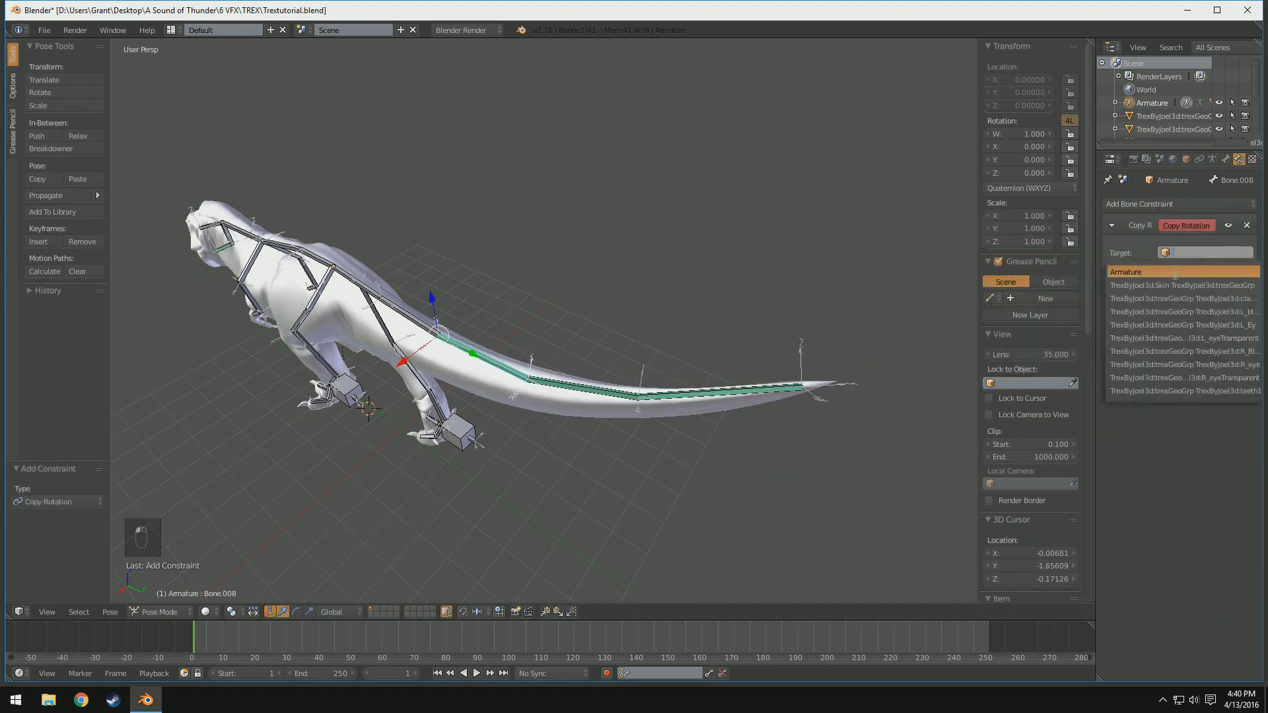
{"action": "left_click", "coordinate": [1175, 274]}
{"action": "left_click", "coordinate": [1195, 272]}
{"action": "left_click", "coordinate": [1180, 397]}
- Test-rotate the tail's base bone about -3.9° around the X axis and undo the rotation
{"action": "middle_click_drag", "start_coordinate": [492, 426], "coordinate": [615, 358]}
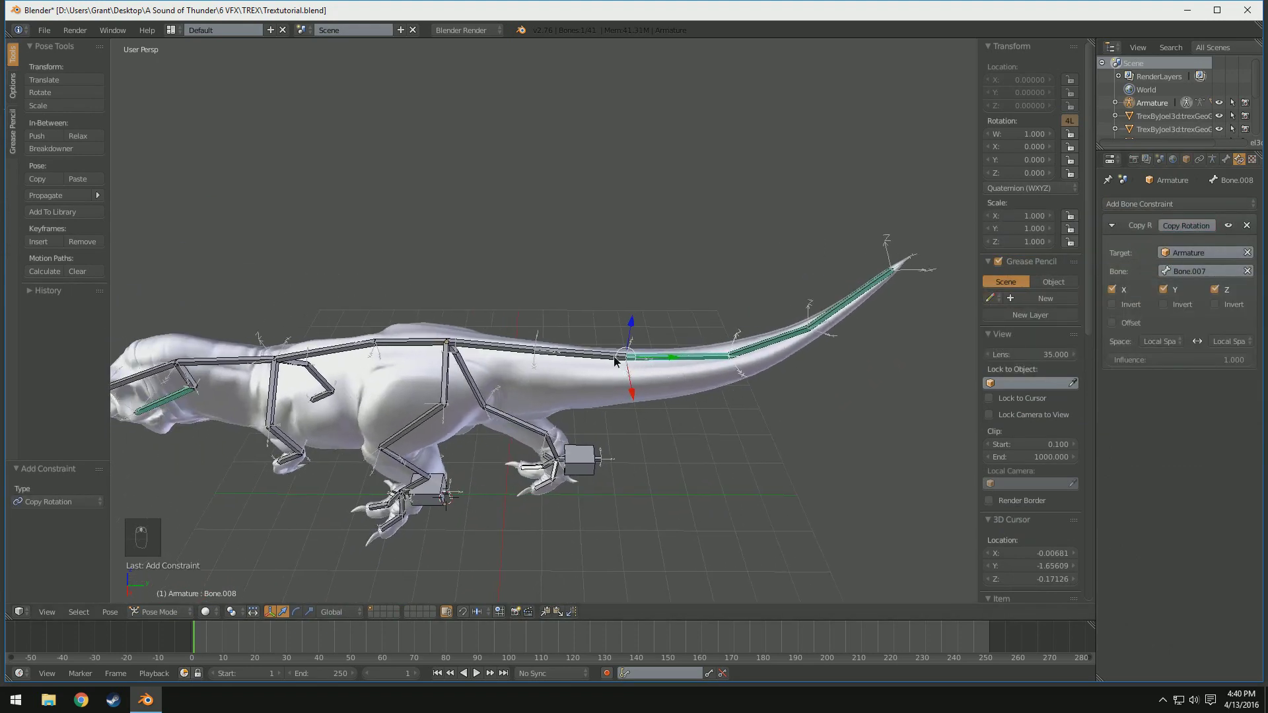
{"action": "right_click", "coordinate": [614, 359]}
{"action": "scroll", "coordinate": [578, 368], "scroll_direction": "up", "scroll_amount": 1}
{"action": "right_click", "coordinate": [476, 354]}
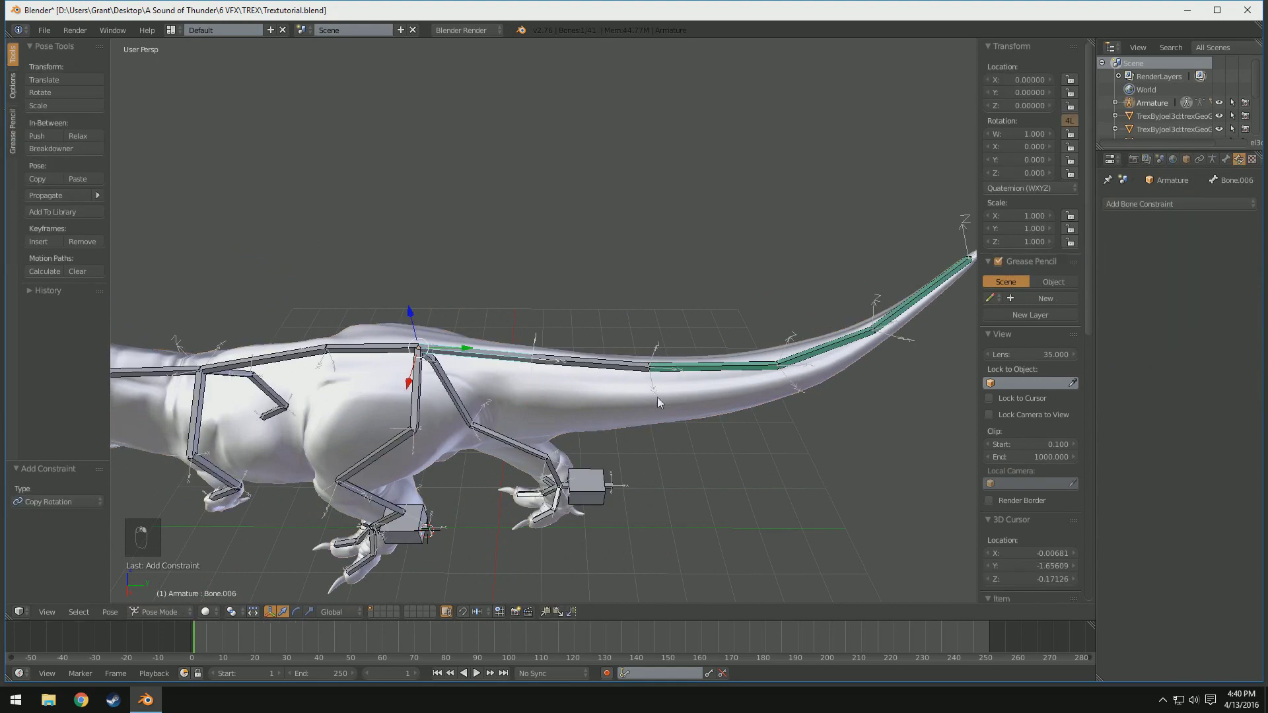
{"action": "key", "text": "r"}
{"action": "key", "text": "x"}
{"action": "left_click", "coordinate": [717, 405]}
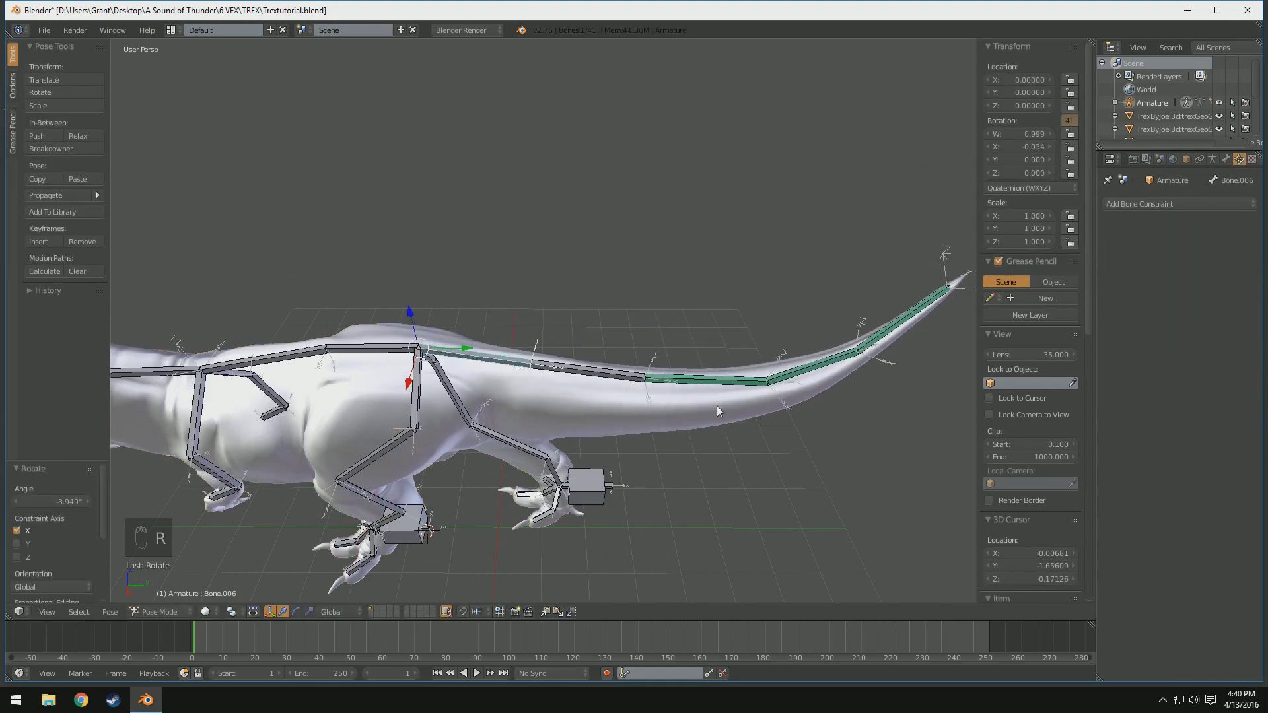
{"action": "key", "text": "ctrl+z"}
- Add a Copy Rotation constraint to the second tail bone with both spaces set to Local Space, targeting the Armature's base tail bone
{"action": "right_click", "coordinate": [616, 364]}
{"action": "left_click", "coordinate": [1167, 206]}
{"action": "left_click", "coordinate": [1009, 250]}
{"action": "left_click", "coordinate": [1162, 323]}
{"action": "left_click", "coordinate": [1143, 264]}
{"action": "left_click", "coordinate": [1230, 323]}
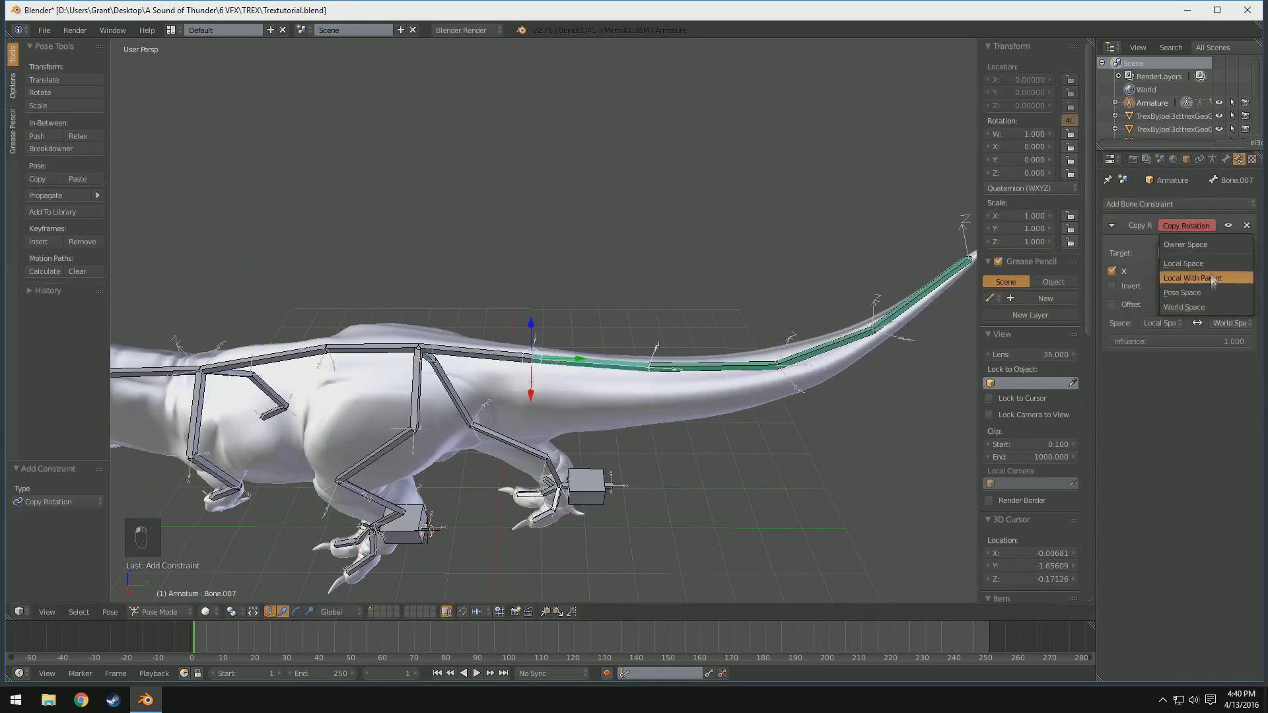
{"action": "left_click", "coordinate": [1210, 263]}
{"action": "left_click", "coordinate": [1204, 253]}
{"action": "left_click", "coordinate": [1171, 273]}
{"action": "left_click", "coordinate": [1203, 272]}
{"action": "left_click", "coordinate": [1132, 376]}
- Test the tail chain by twice rotating its base bone around the X axis, undoing each rotation
{"action": "right_click", "coordinate": [484, 354]}
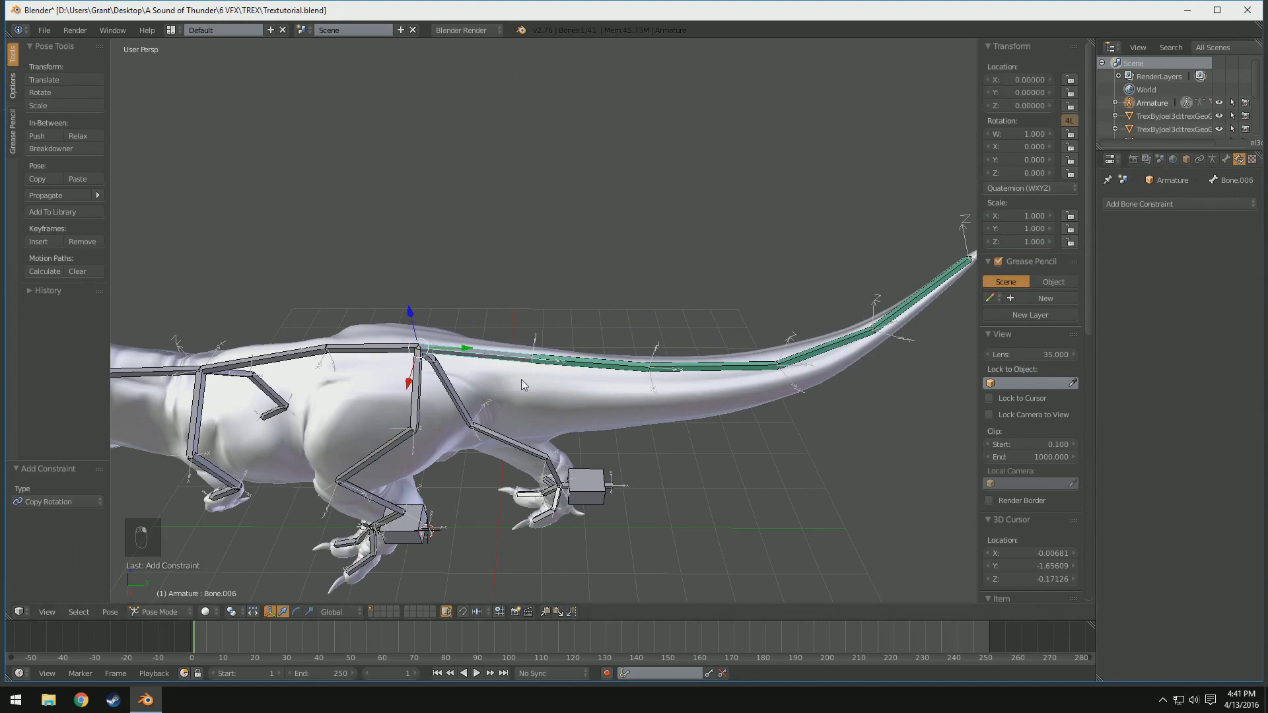
{"action": "middle_click_drag", "start_coordinate": [618, 396], "coordinate": [708, 490]}
{"action": "scroll", "coordinate": [800, 446], "scroll_direction": "down", "scroll_amount": 4}
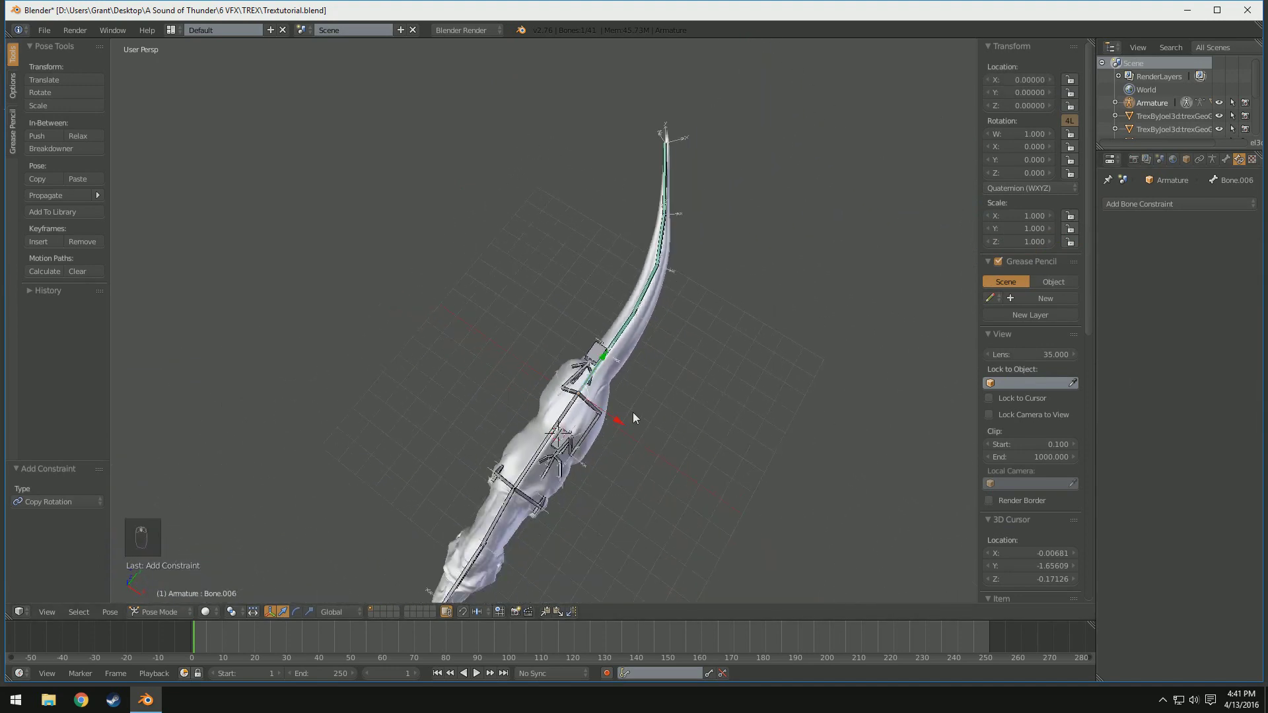
{"action": "scroll", "coordinate": [634, 413], "scroll_direction": "up", "scroll_amount": 5}
{"action": "middle_click_drag", "start_coordinate": [694, 416], "coordinate": [704, 267], "text": "shift"}
{"action": "scroll", "coordinate": [779, 365], "scroll_direction": "down", "scroll_amount": 4}
{"action": "key", "text": "r"}
{"action": "key", "text": "x"}
{"action": "left_click", "coordinate": [660, 300]}
{"action": "key", "text": "ctrl+z"}
{"action": "key", "text": "r"}
{"action": "key", "text": "x"}
{"action": "left_click", "coordinate": [755, 243]}
{"action": "key", "text": "ctrl+z"}
- Swing the tail sideways by rotating its base bone about -29° around the global Z axis
{"action": "scroll", "coordinate": [665, 283], "scroll_direction": "up", "scroll_amount": 4}
{"action": "key", "text": "r"}
{"action": "key", "text": "z"}
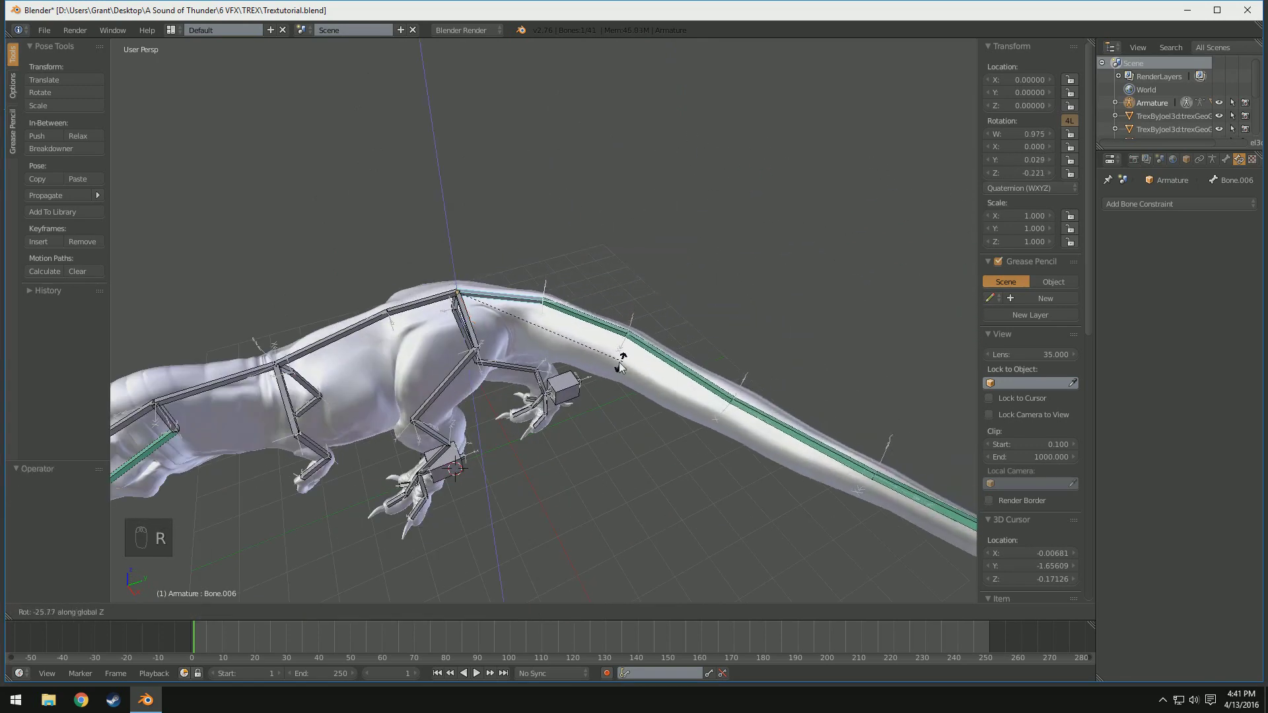
{"action": "left_click", "coordinate": [694, 343]}
{"action": "scroll", "coordinate": [698, 343], "scroll_direction": "down", "scroll_amount": 4}
{"action": "middle_click_drag", "start_coordinate": [698, 342], "coordinate": [840, 320]}
- Rotate the tail's base bone about 21.6° around global Z, undo both sideways swings and clear the bone's pose rotation
{"action": "scroll", "coordinate": [726, 317], "scroll_direction": "up", "scroll_amount": 3}
{"action": "key", "text": "r"}
{"action": "key", "text": "z"}
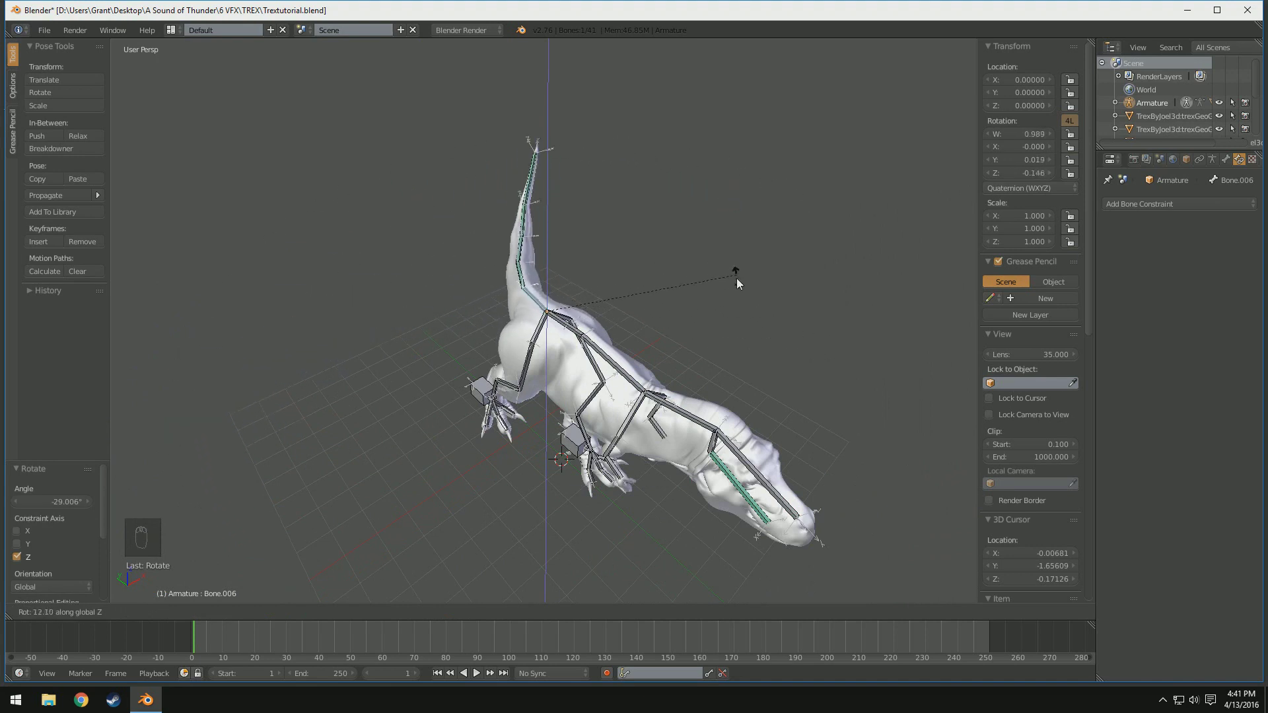
{"action": "left_click", "coordinate": [664, 267]}
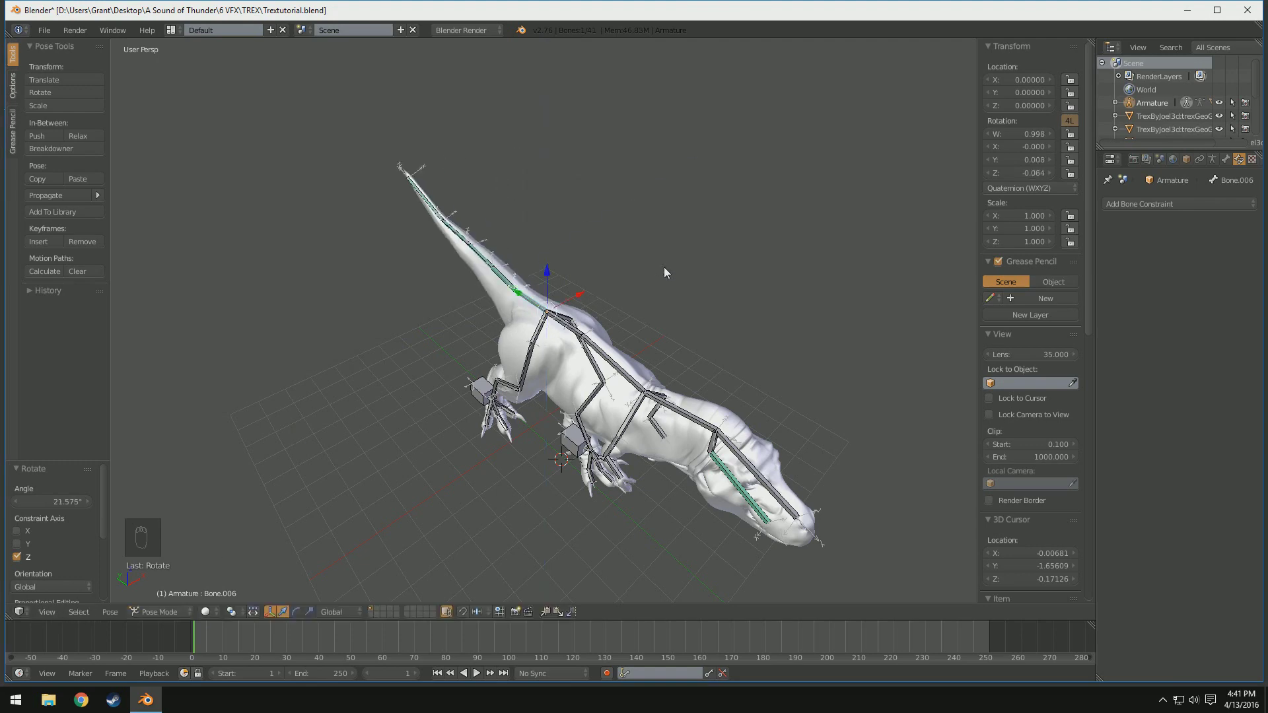
{"action": "key", "text": "ctrl+z"}
{"action": "key", "text": "ctrl+z"}
{"action": "middle_click_drag", "start_coordinate": [663, 267], "coordinate": [605, 374]}
{"action": "key", "text": "alt+r"}
- Add an Inverse Kinematics constraint to the near leg's ankle bone with the Armature as its target
{"action": "scroll", "coordinate": [606, 373], "scroll_direction": "up", "scroll_amount": 2}
{"action": "middle_click_drag", "start_coordinate": [846, 447], "coordinate": [663, 279], "text": "shift"}
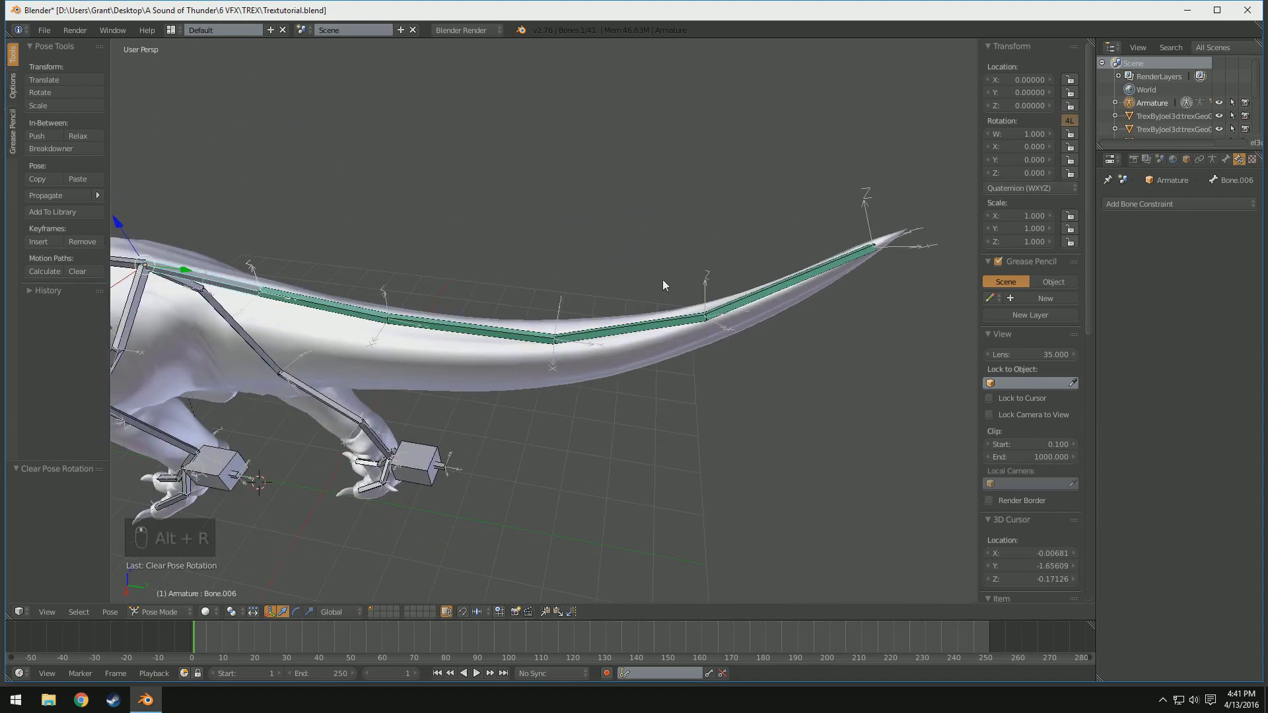
{"action": "middle_click_drag", "start_coordinate": [449, 495], "coordinate": [720, 347], "text": "shift"}
{"action": "middle_click_drag", "start_coordinate": [634, 258], "coordinate": [815, 277]}
{"action": "middle_click_drag", "start_coordinate": [693, 357], "coordinate": [580, 408]}
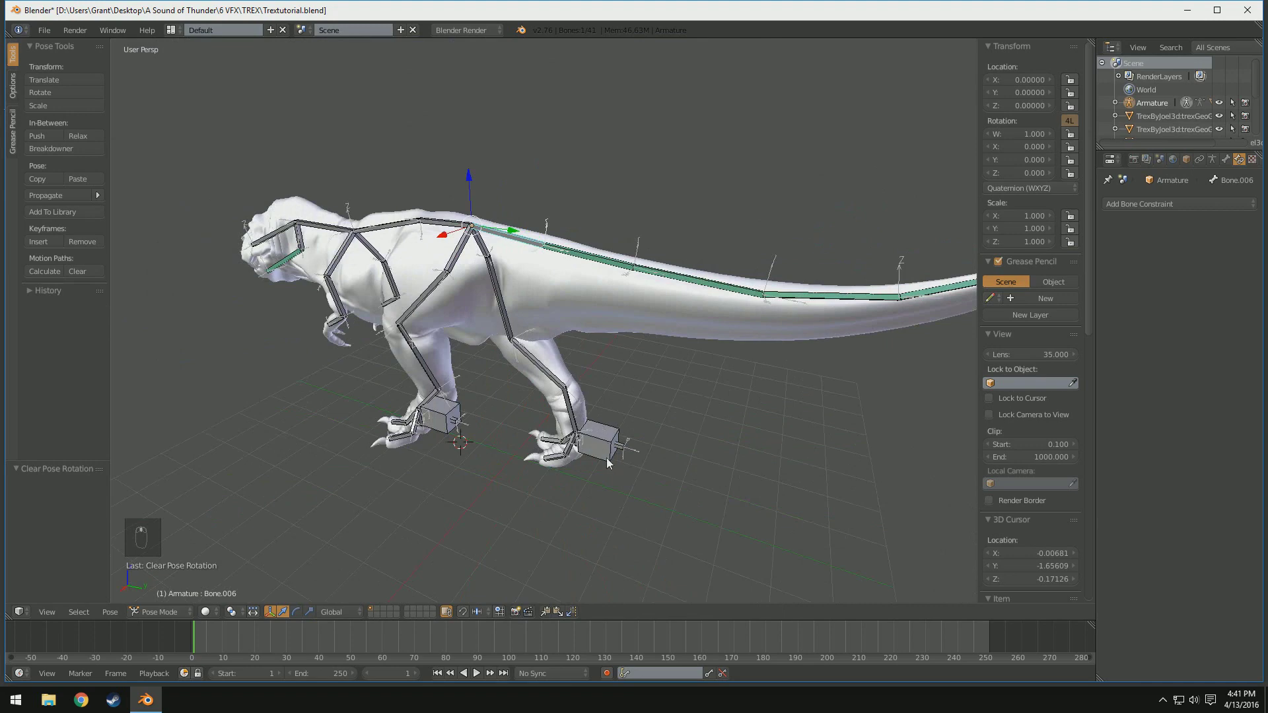
{"action": "middle_click_drag", "start_coordinate": [563, 481], "coordinate": [599, 387], "text": "shift"}
{"action": "scroll", "coordinate": [555, 379], "scroll_direction": "up", "scroll_amount": 5}
{"action": "scroll", "coordinate": [521, 374], "scroll_direction": "down", "scroll_amount": 2}
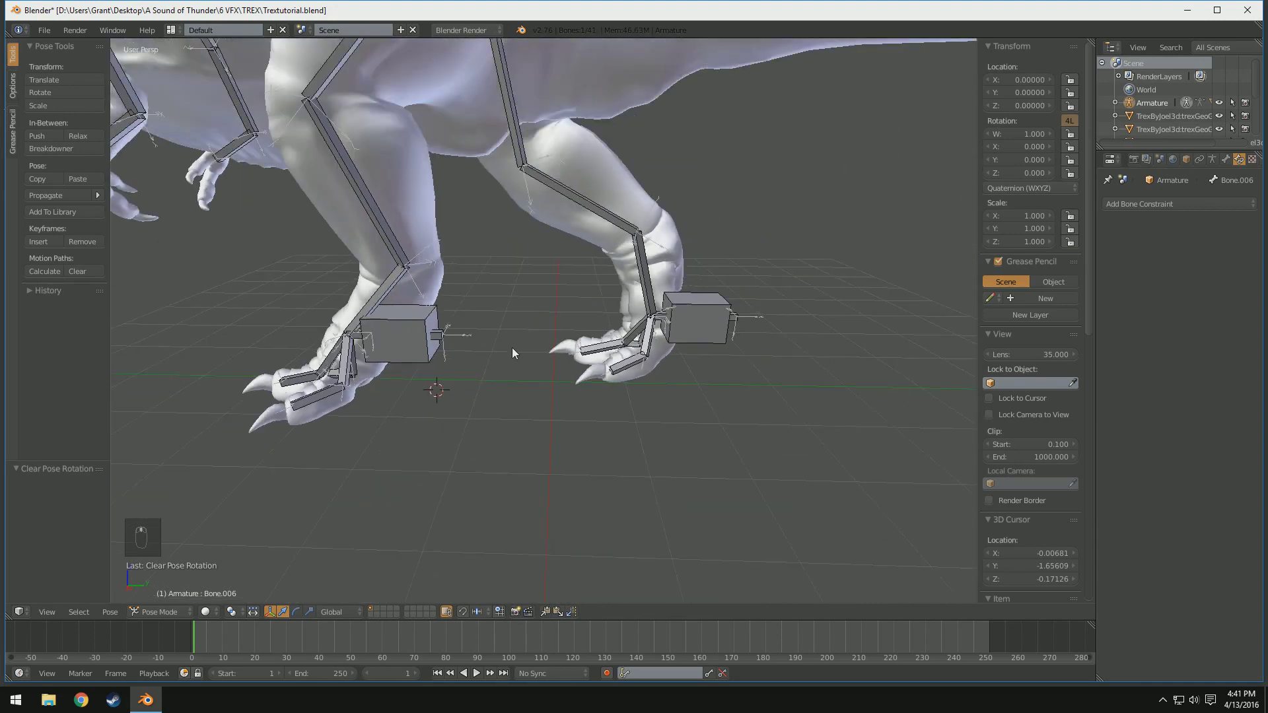
{"action": "middle_click_drag", "start_coordinate": [513, 348], "coordinate": [594, 326]}
{"action": "right_click", "coordinate": [608, 304]}
{"action": "middle_click_drag", "start_coordinate": [547, 291], "coordinate": [556, 303]}
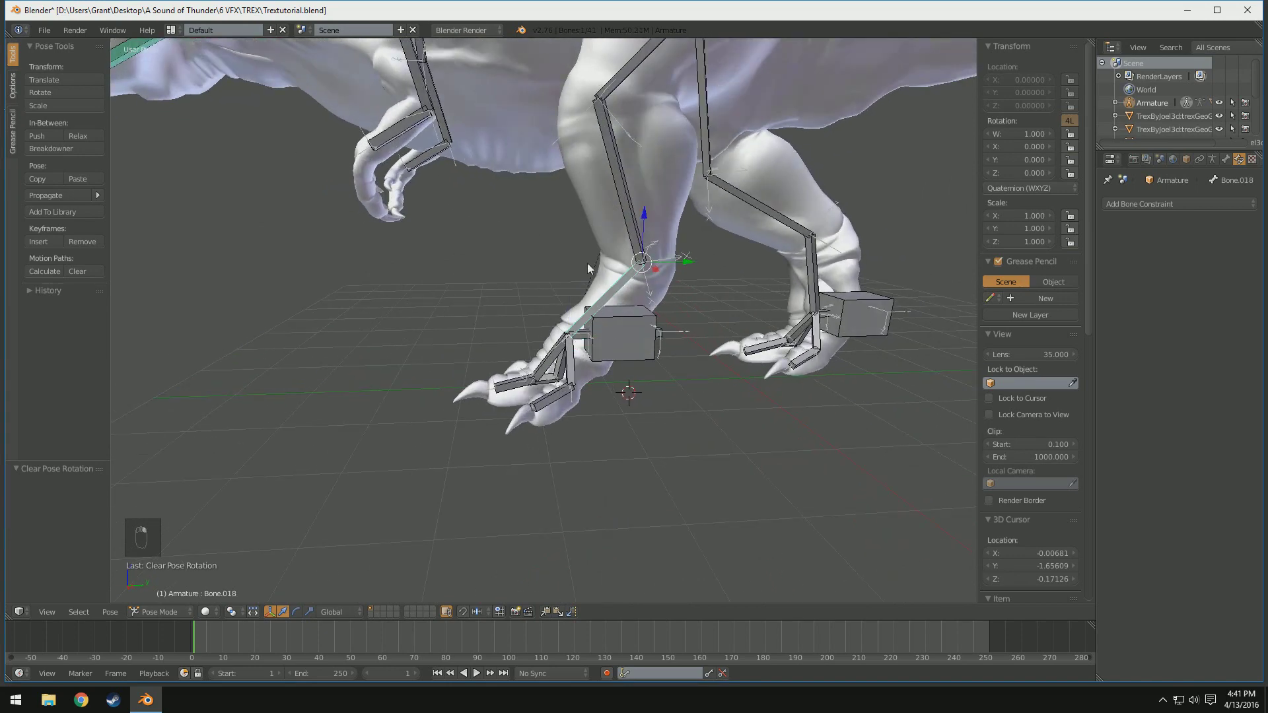
{"action": "left_click", "coordinate": [1152, 206]}
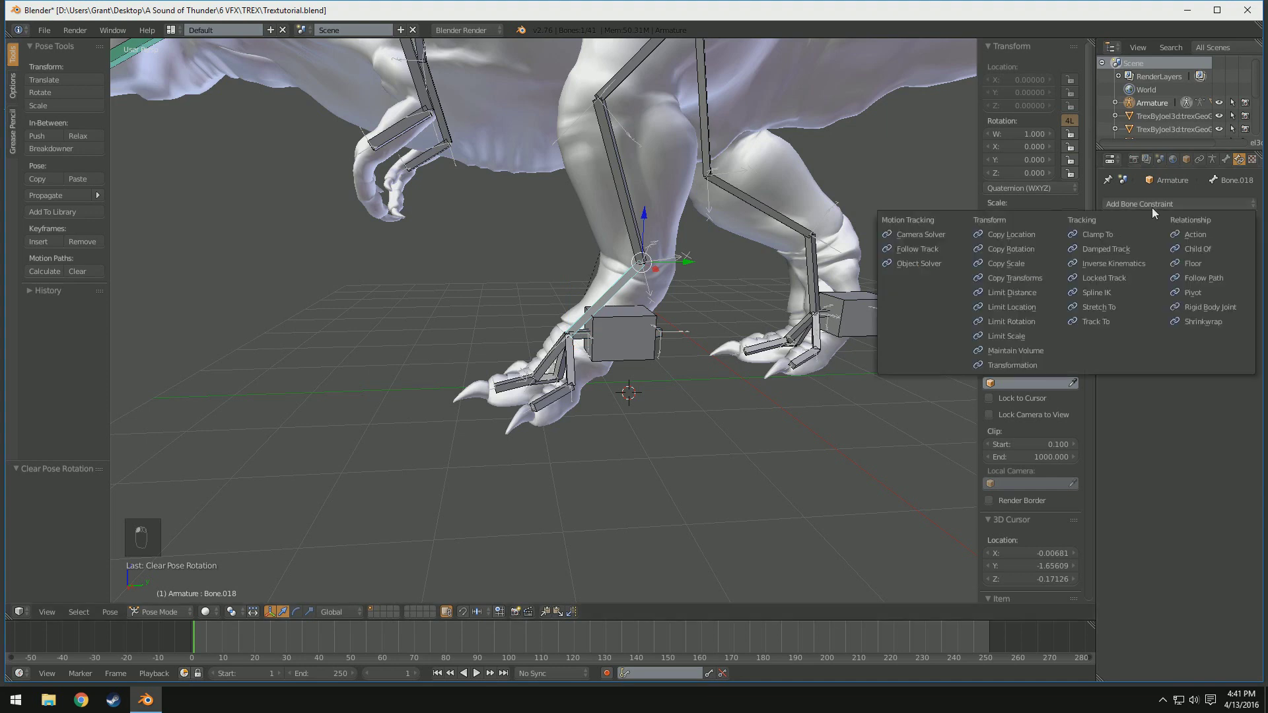
{"action": "left_click", "coordinate": [1137, 265]}
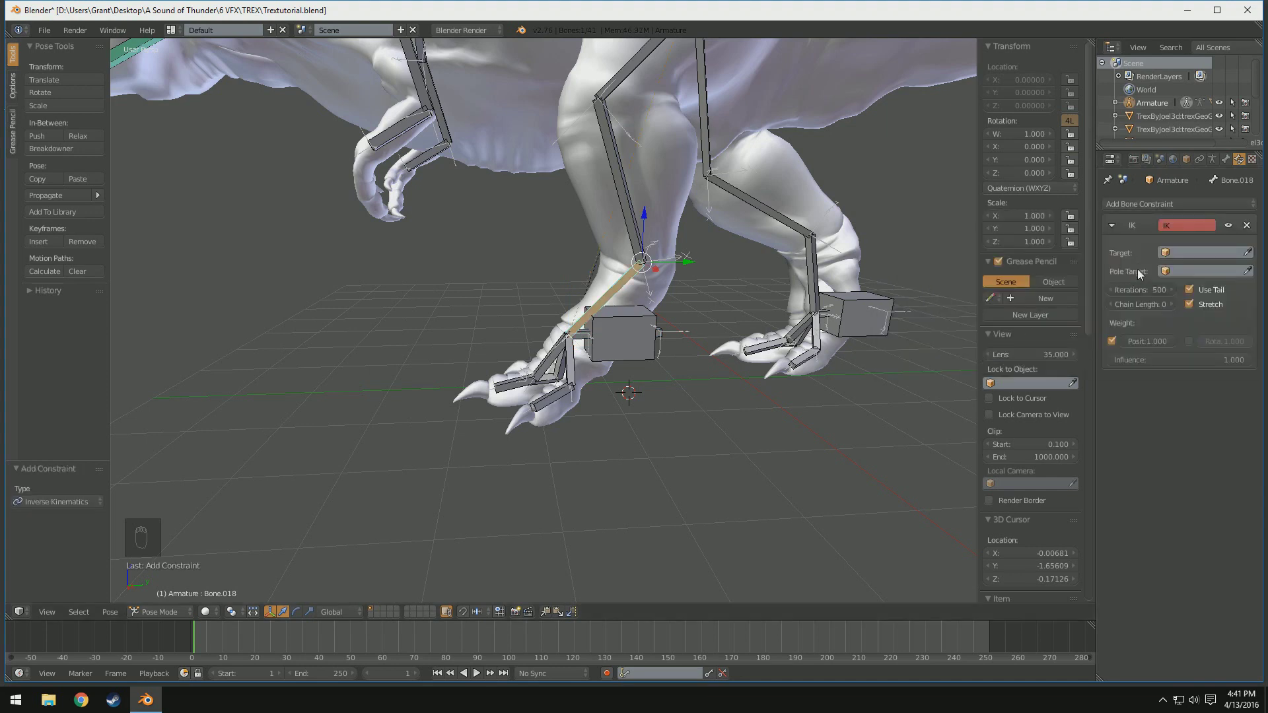
{"action": "left_click", "coordinate": [1197, 254]}
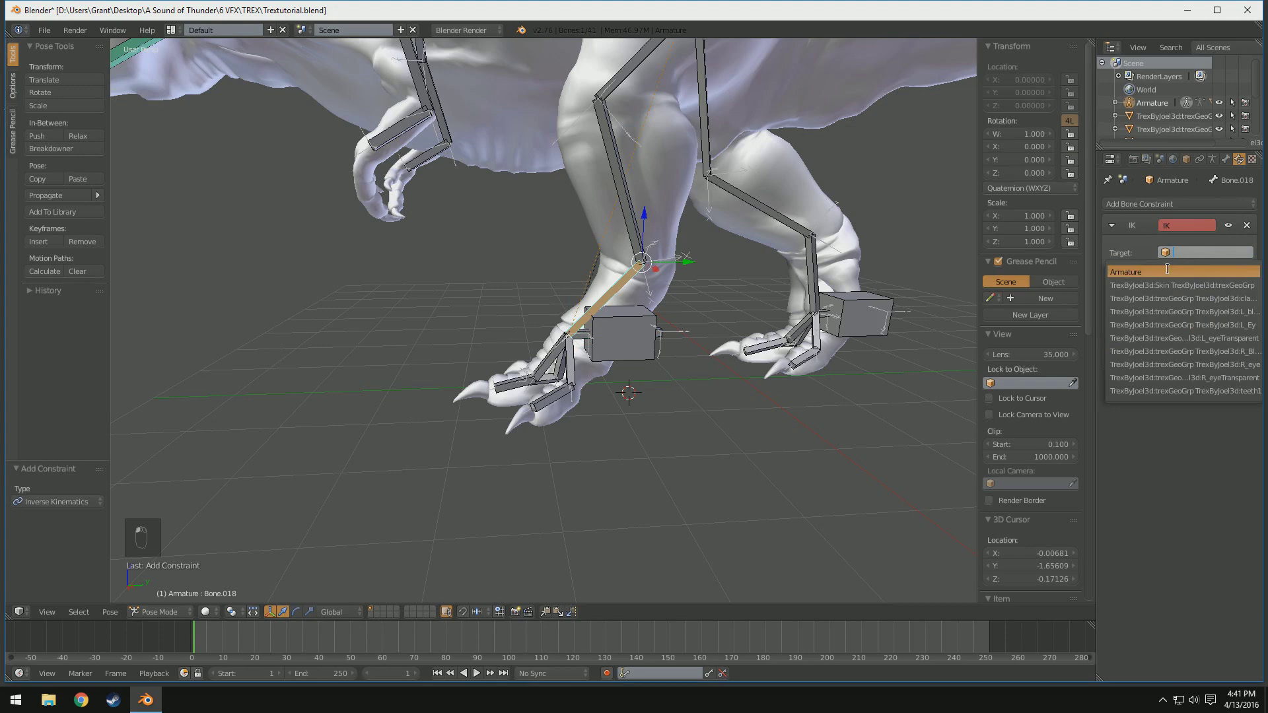
{"action": "left_click", "coordinate": [1169, 267]}
- Check the bone names of both feet's box-shaped controls and the far leg's ankle bone
{"action": "right_click", "coordinate": [618, 332]}
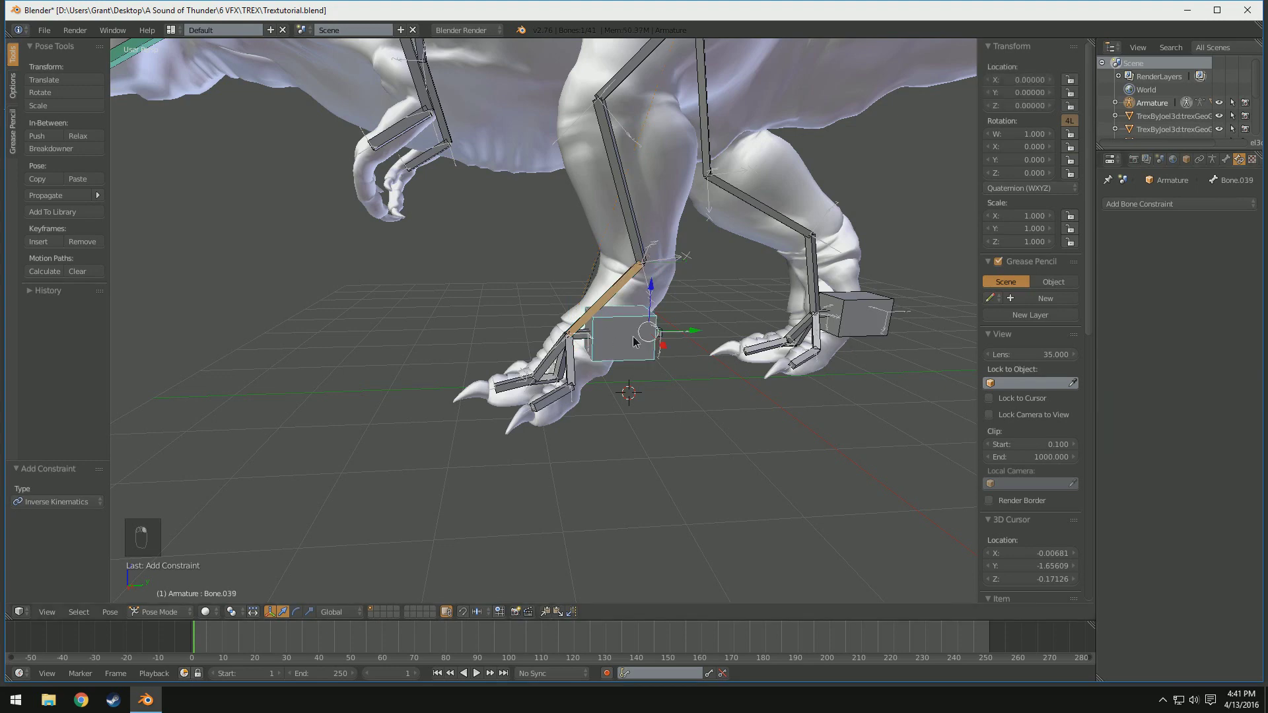
{"action": "scroll", "coordinate": [660, 335], "scroll_direction": "up", "scroll_amount": 2}
{"action": "middle_click_drag", "start_coordinate": [750, 332], "coordinate": [581, 345], "text": "shift"}
{"action": "right_click", "coordinate": [787, 268]}
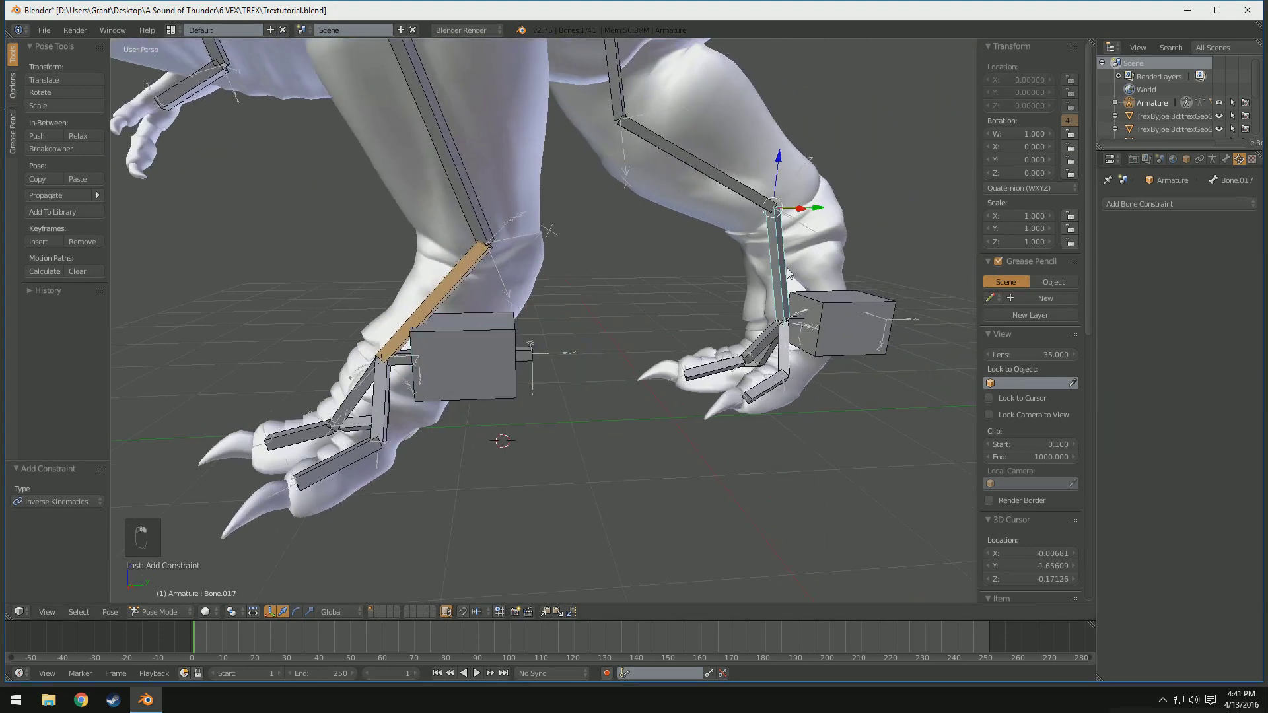
{"action": "right_click", "coordinate": [840, 306]}
{"action": "right_click", "coordinate": [476, 280]}
{"action": "right_click", "coordinate": [463, 288]}
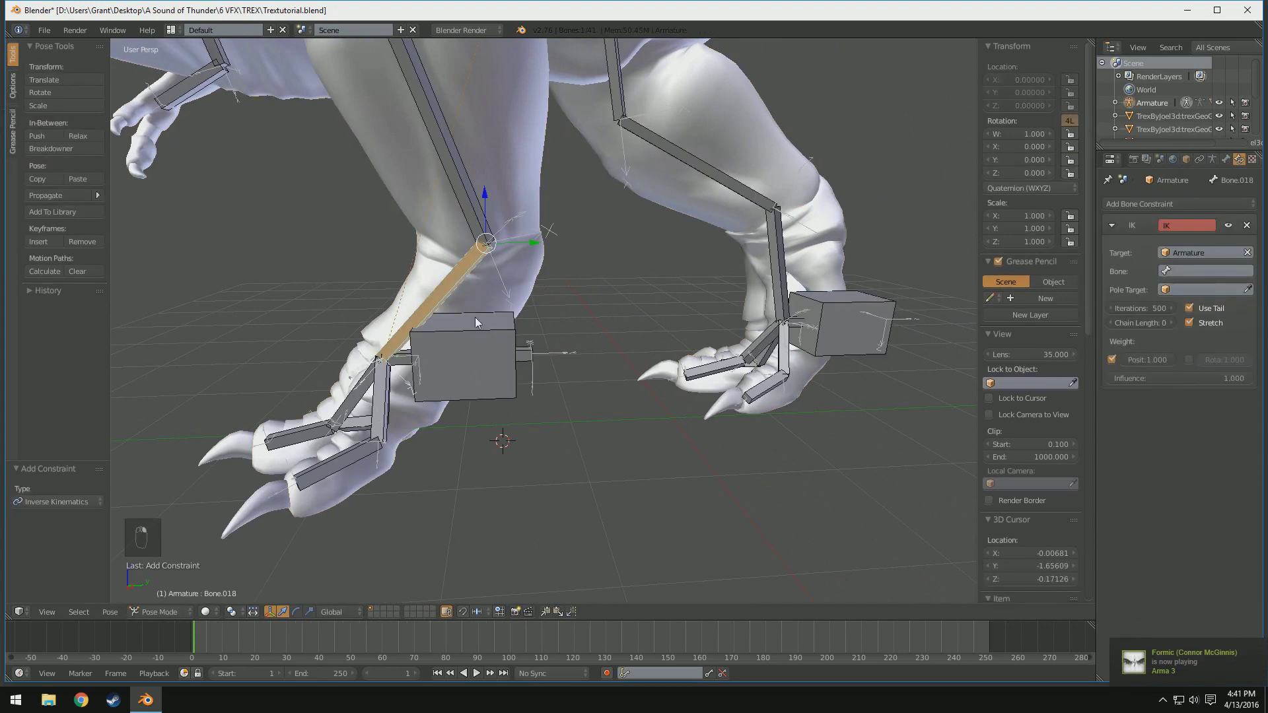
- Set the near foot's box-shaped control, Bone.039, as the target bone of the ankle bone's Inverse Kinematics constraint
{"action": "right_click", "coordinate": [473, 319]}
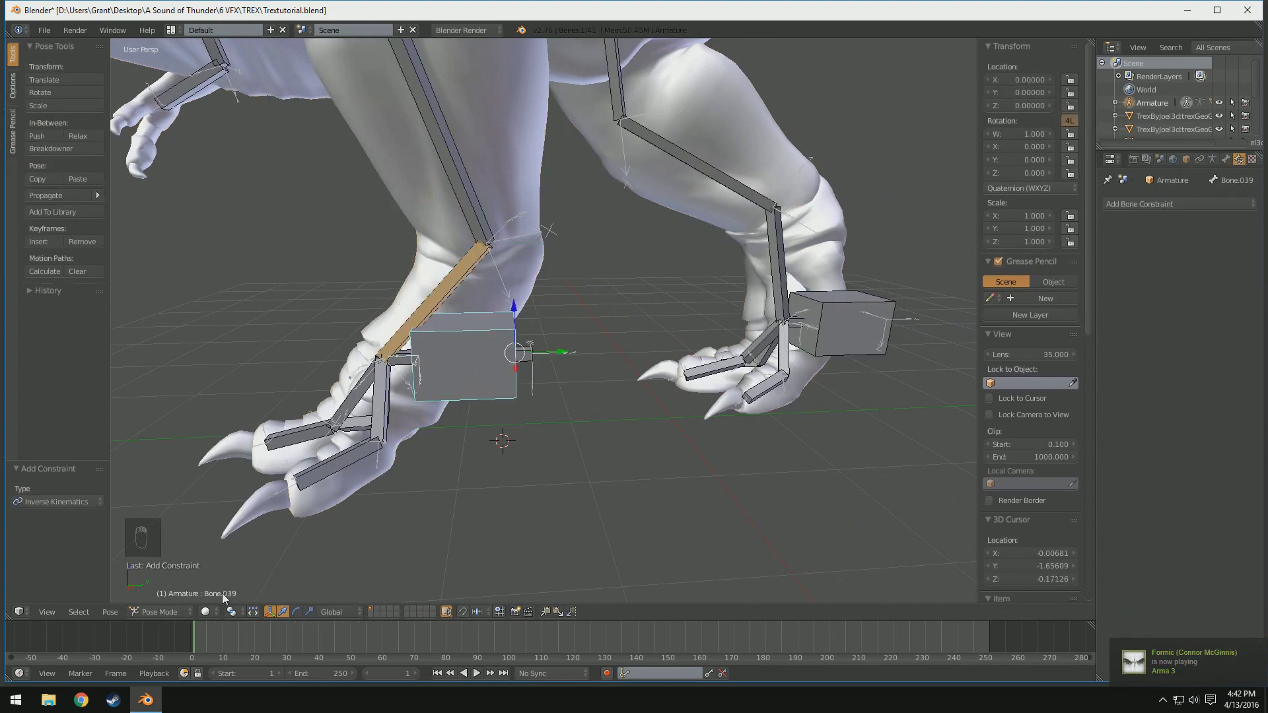
{"action": "right_click", "coordinate": [425, 318]}
{"action": "left_click", "coordinate": [1206, 271]}
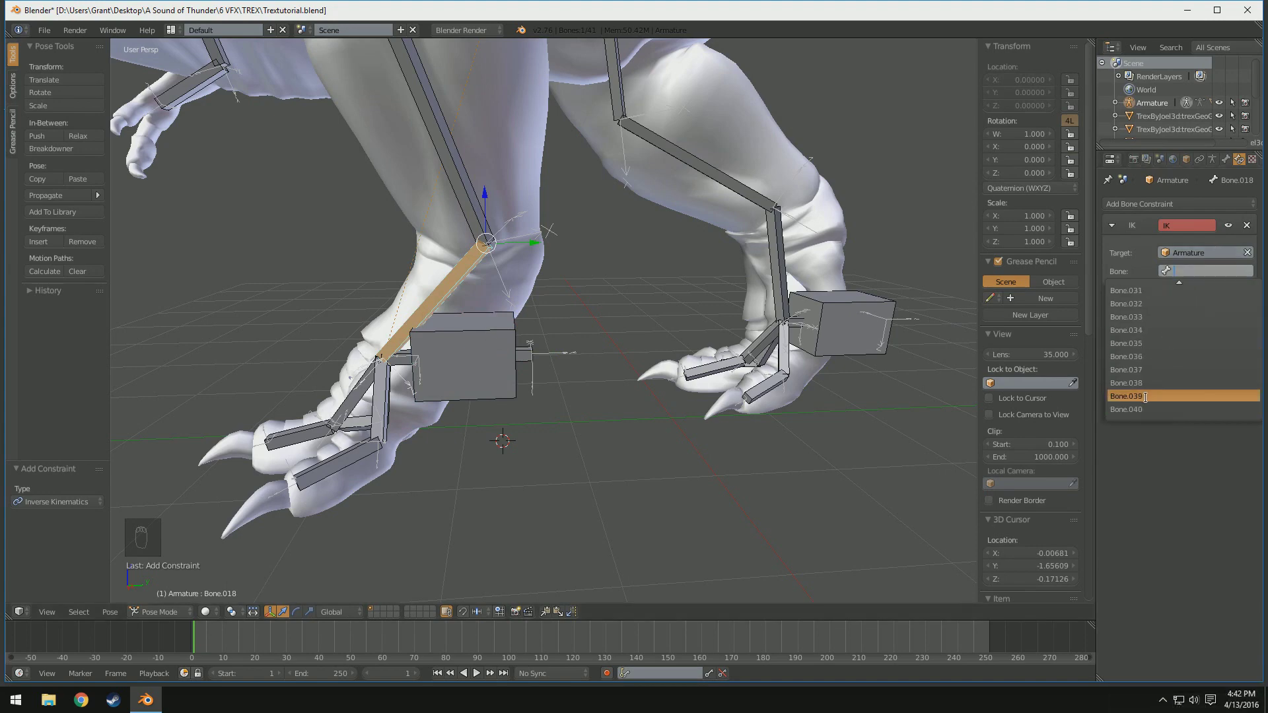
{"action": "left_click", "coordinate": [1147, 396]}
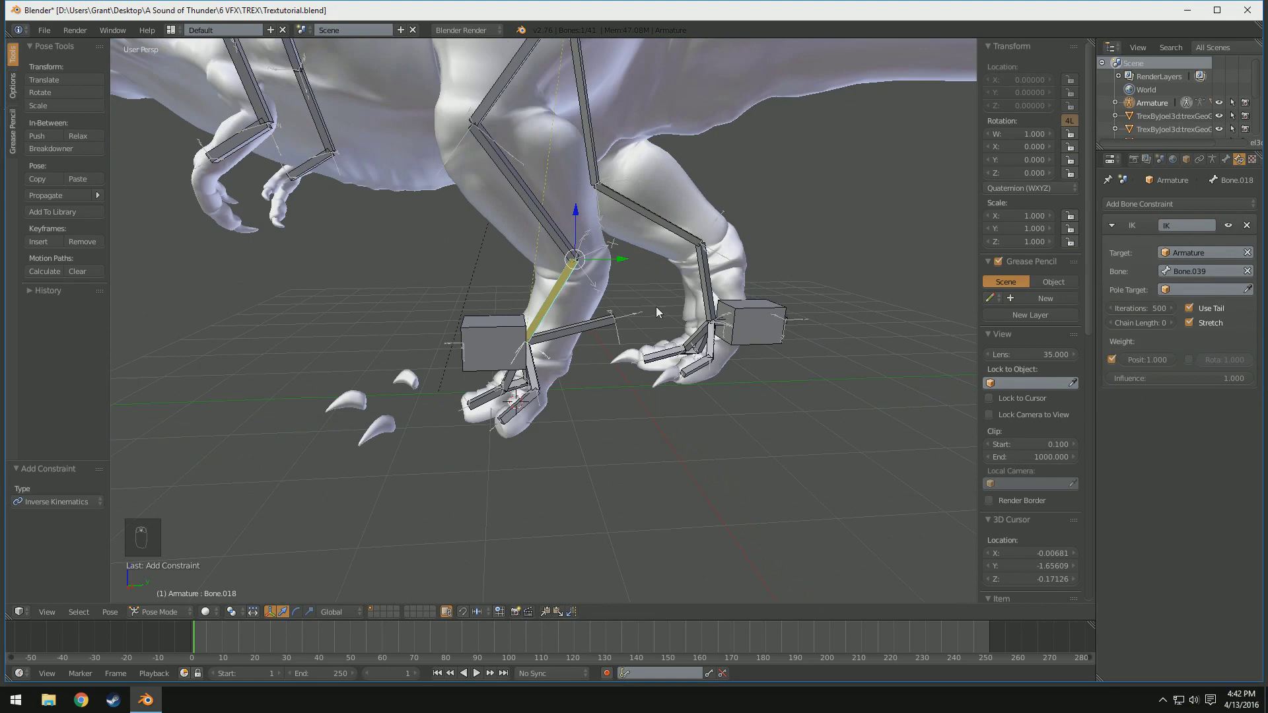
{"action": "scroll", "coordinate": [657, 312], "scroll_direction": "up", "scroll_amount": 1}
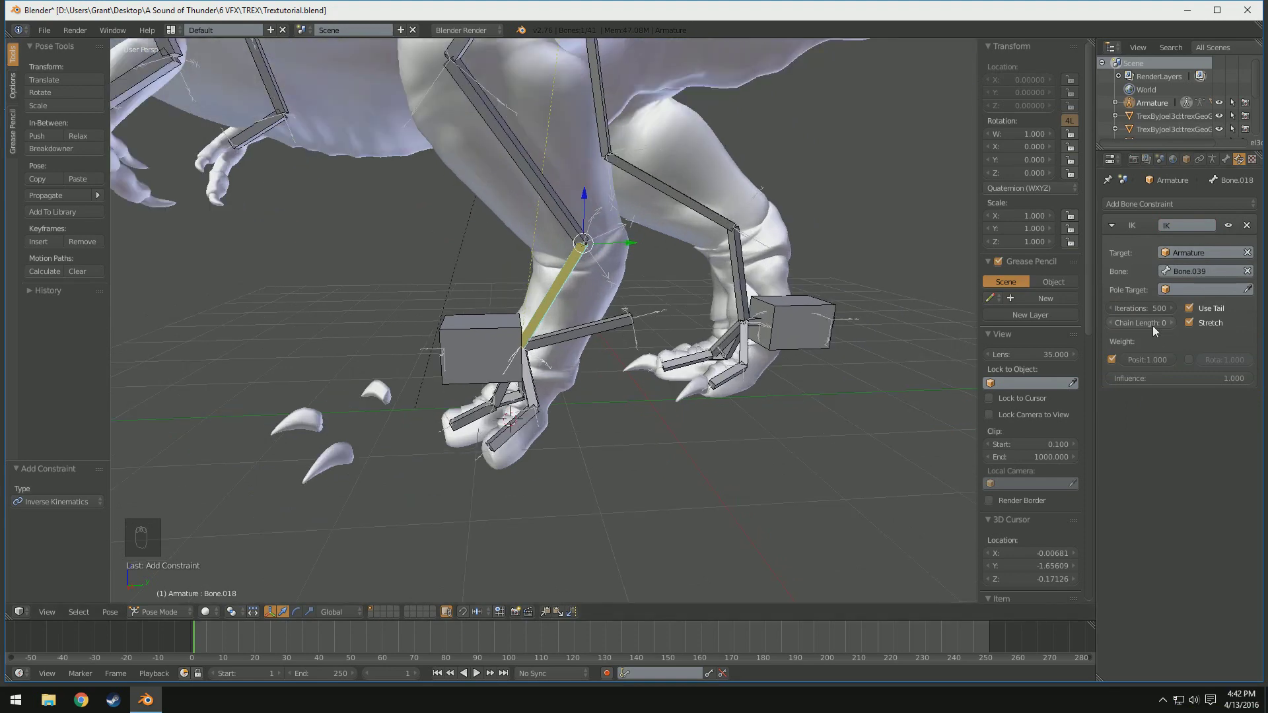
{"action": "scroll", "coordinate": [656, 337], "scroll_direction": "down", "scroll_amount": 3}
{"action": "middle_click_drag", "start_coordinate": [673, 336], "coordinate": [690, 232], "text": "shift"}
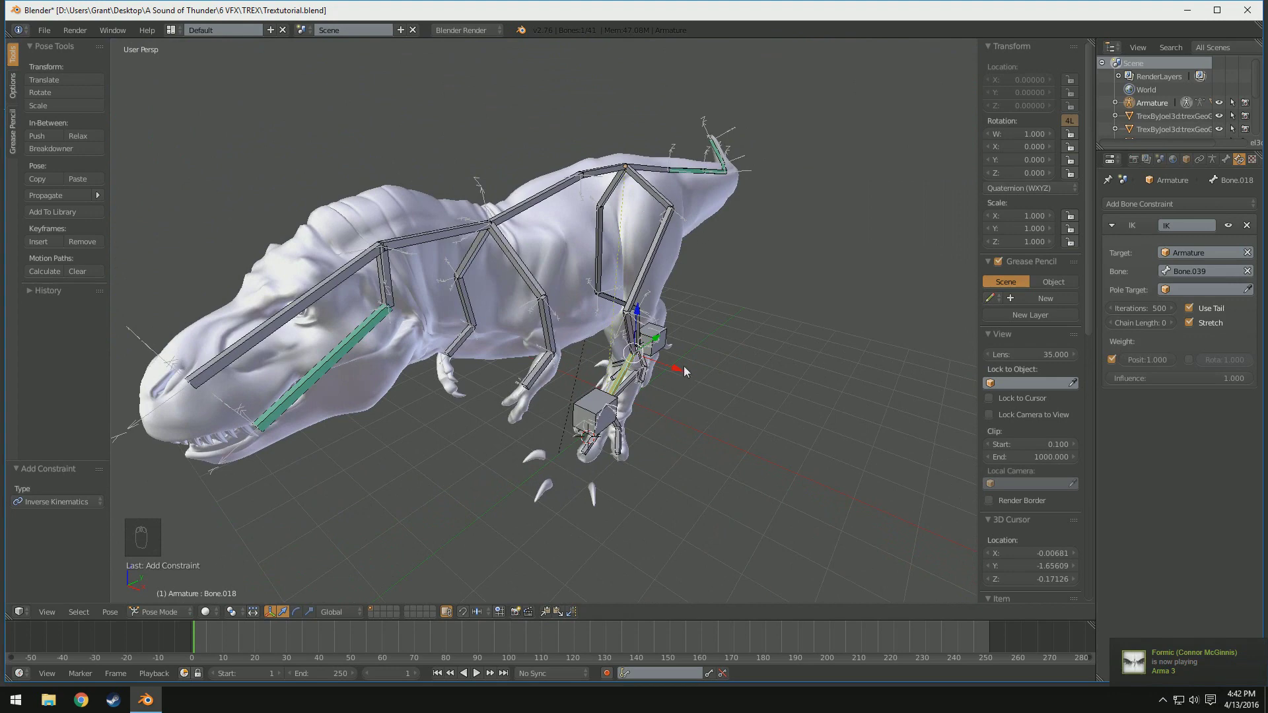
- Set the chain length of the near ankle bone's Inverse Kinematics constraint to 4
{"action": "middle_click_drag", "start_coordinate": [684, 366], "coordinate": [537, 394]}
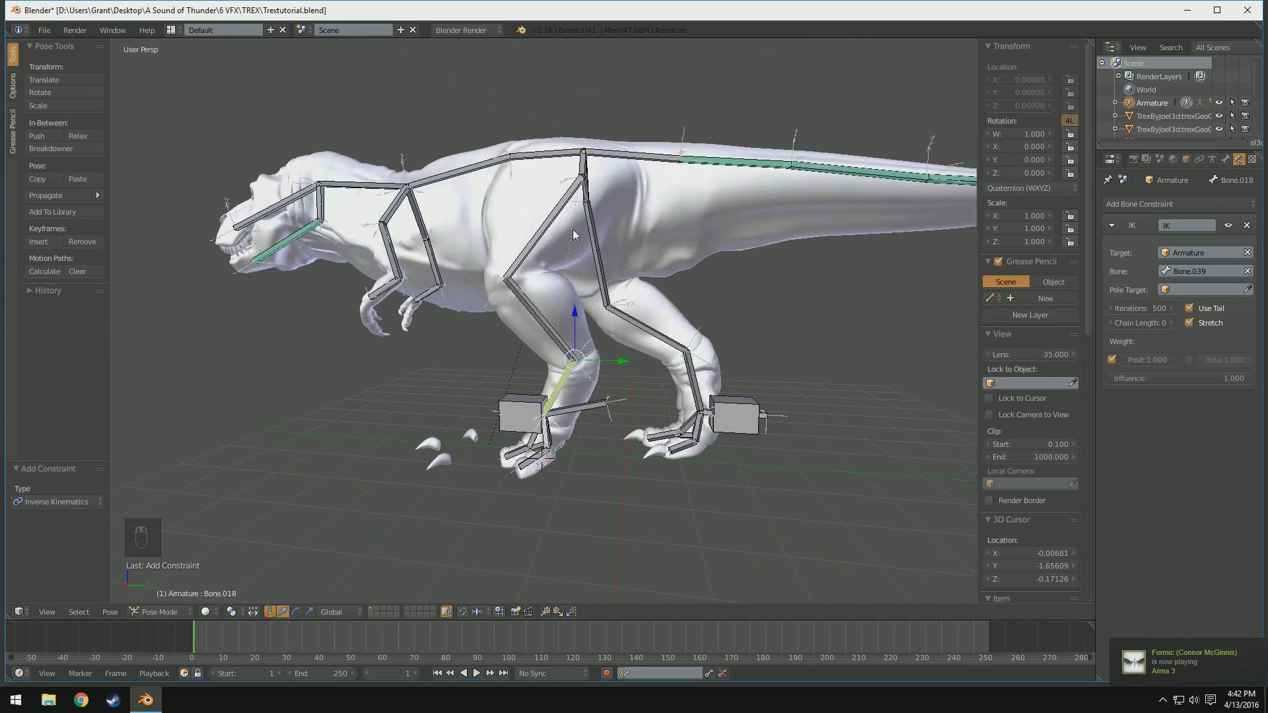
{"action": "middle_click_drag", "start_coordinate": [573, 229], "coordinate": [677, 196]}
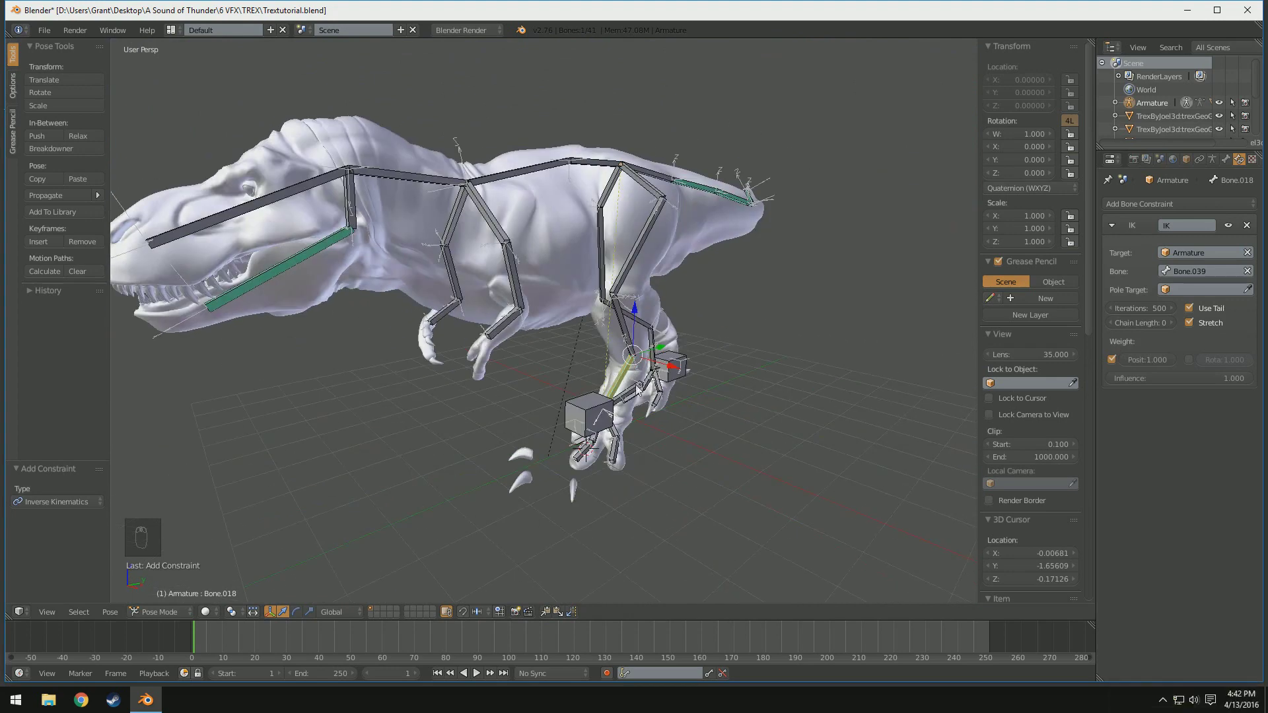
{"action": "middle_click_drag", "start_coordinate": [638, 389], "coordinate": [574, 421]}
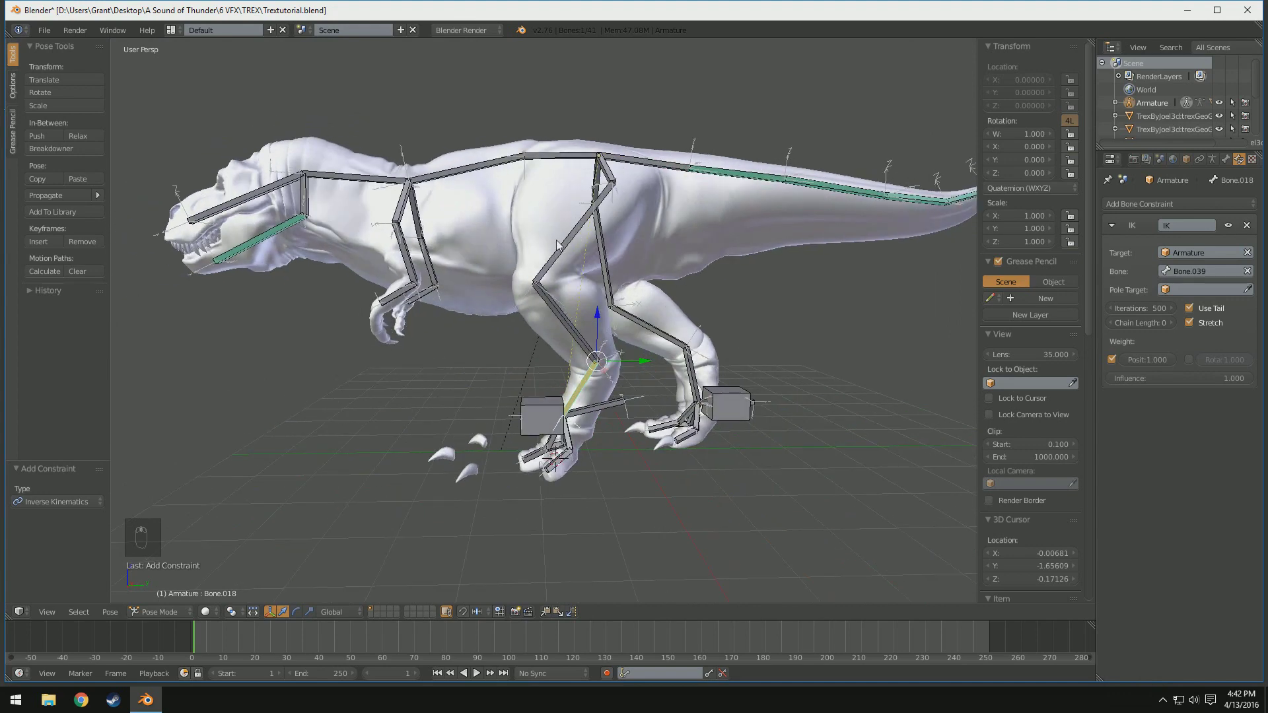
{"action": "left_click", "coordinate": [1125, 324]}
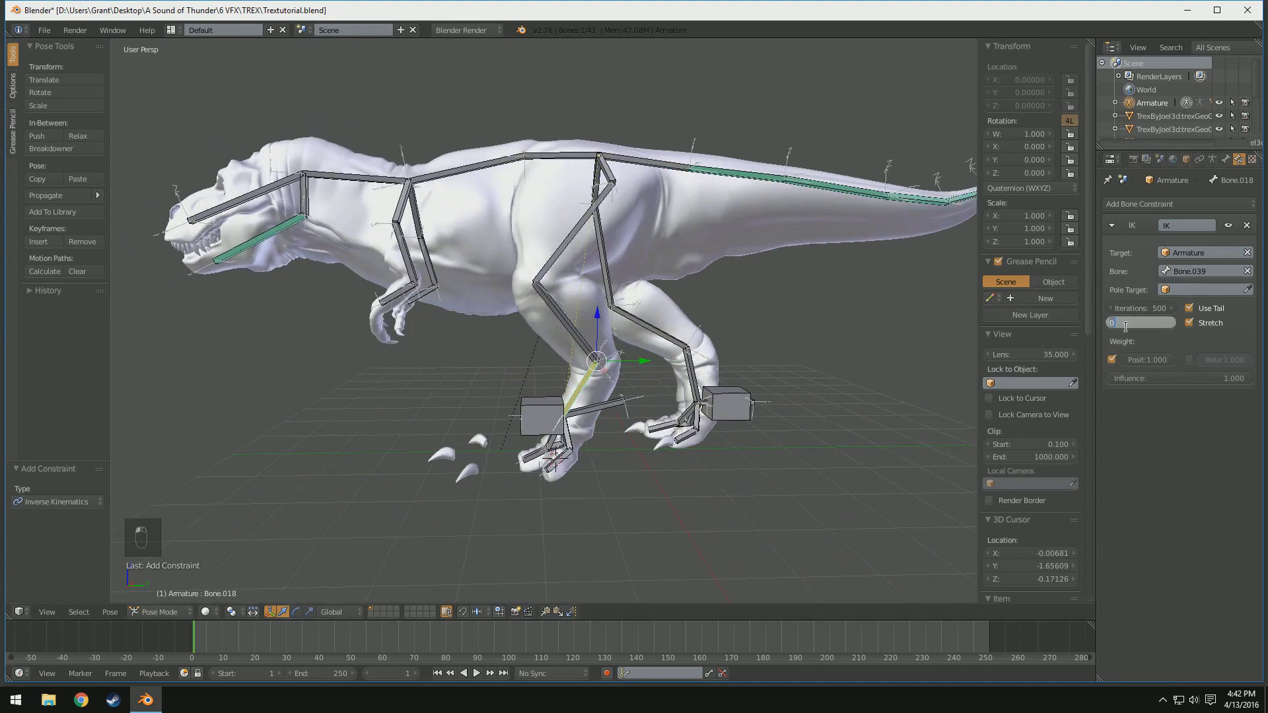
{"action": "key", "text": "Return"}
- Test the near leg by moving its foot's box-shaped control about -0.171 along global Z and 0.086 along global X
{"action": "middle_click_drag", "start_coordinate": [482, 316], "coordinate": [553, 331]}
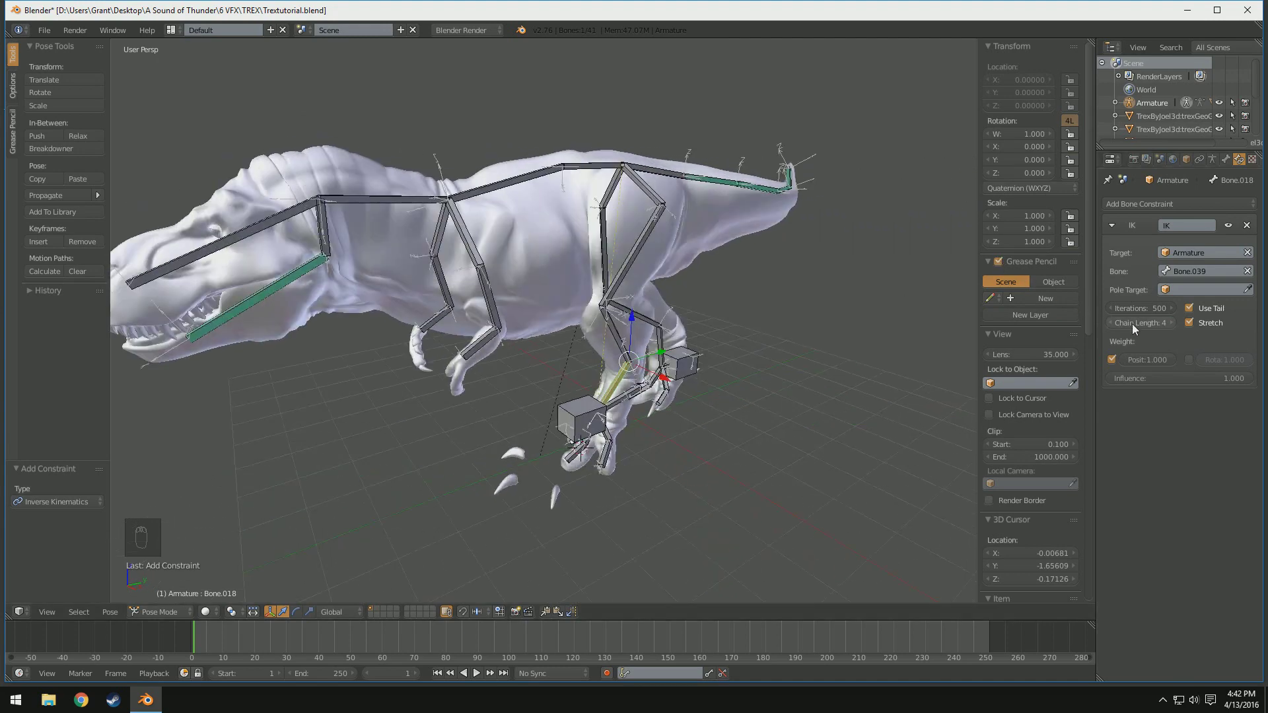
{"action": "middle_click_drag", "start_coordinate": [802, 301], "coordinate": [511, 419]}
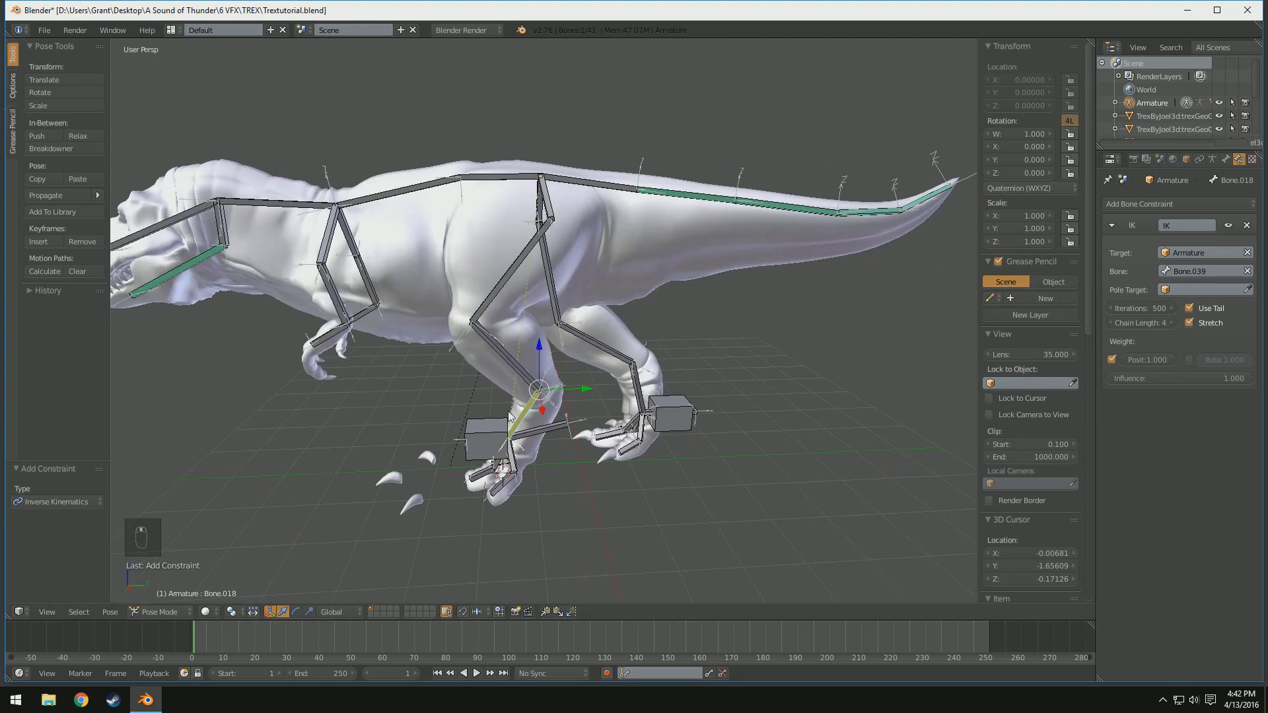
{"action": "right_click", "coordinate": [494, 432]}
{"action": "key", "text": "g"}
{"action": "key", "text": "z"}
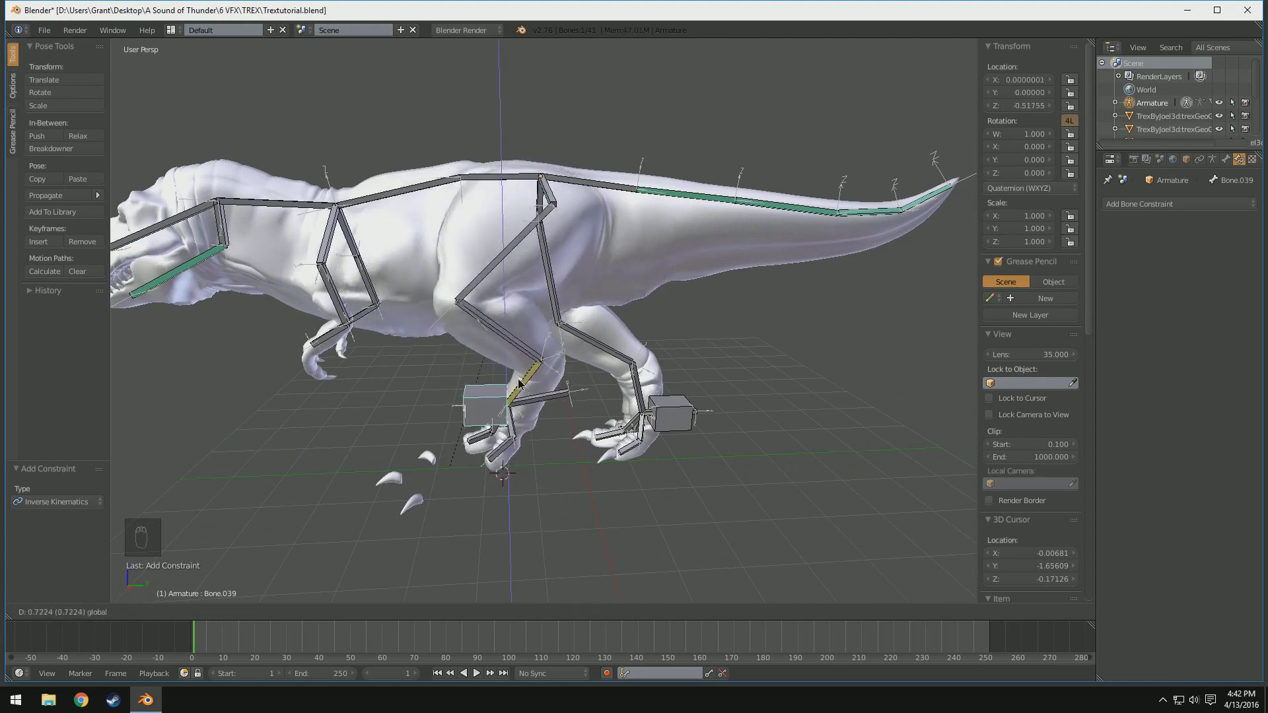
{"action": "left_click", "coordinate": [548, 323]}
{"action": "middle_click_drag", "start_coordinate": [548, 323], "coordinate": [640, 350]}
{"action": "key", "text": "g"}
{"action": "key", "text": "x"}
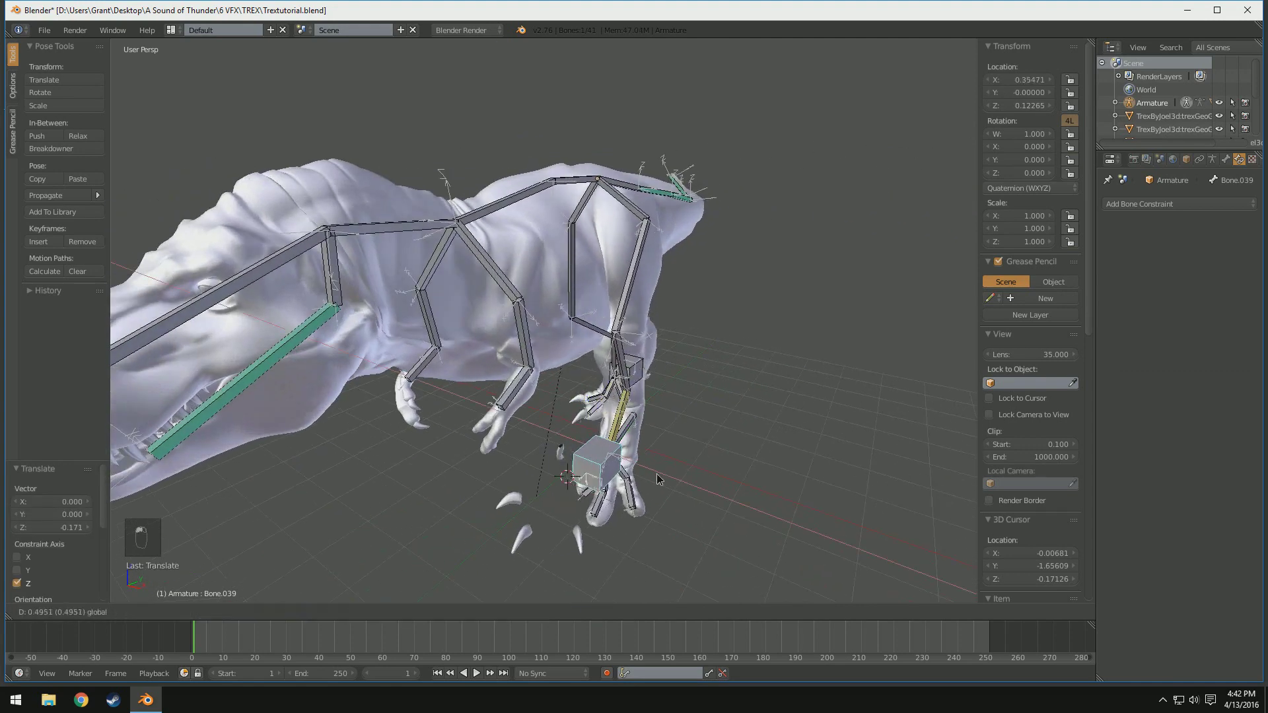
{"action": "left_click", "coordinate": [606, 440]}
- Raise the near foot's box-shaped control about 1.585 along global Z
{"action": "key", "text": "g"}
{"action": "key", "text": "z"}
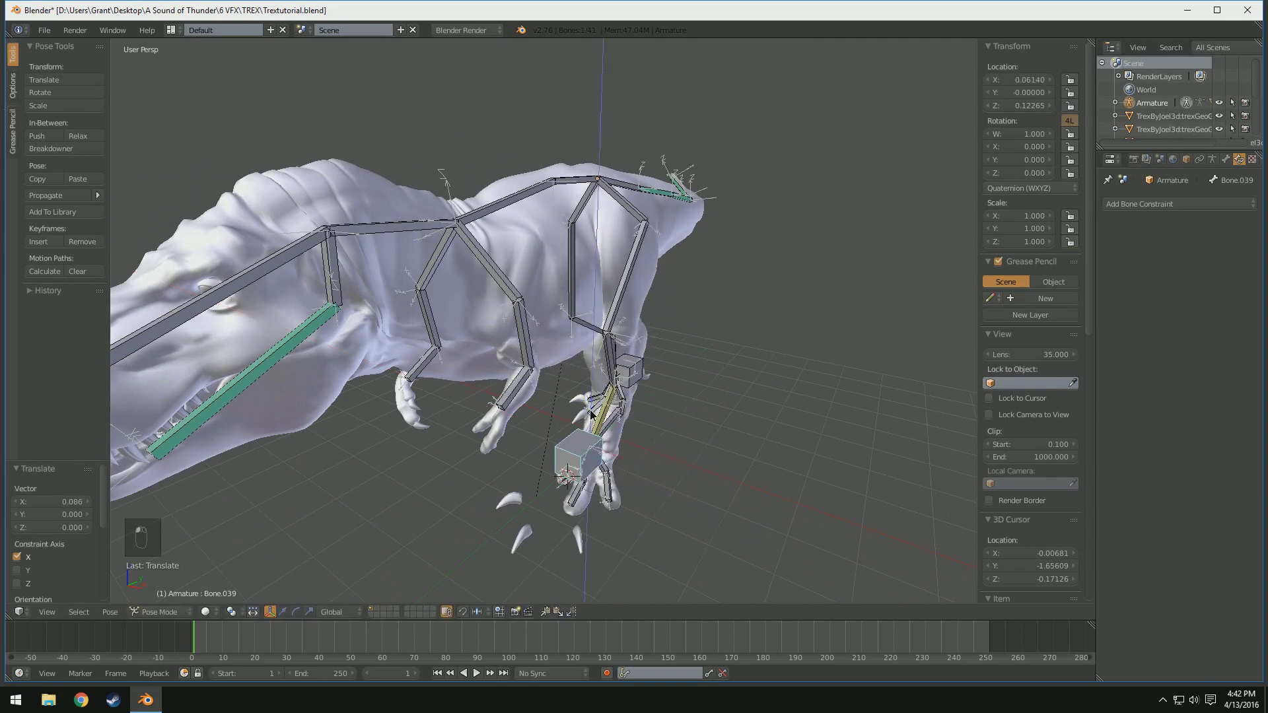
{"action": "left_click", "coordinate": [598, 341]}
{"action": "middle_click_drag", "start_coordinate": [598, 342], "coordinate": [521, 370]}
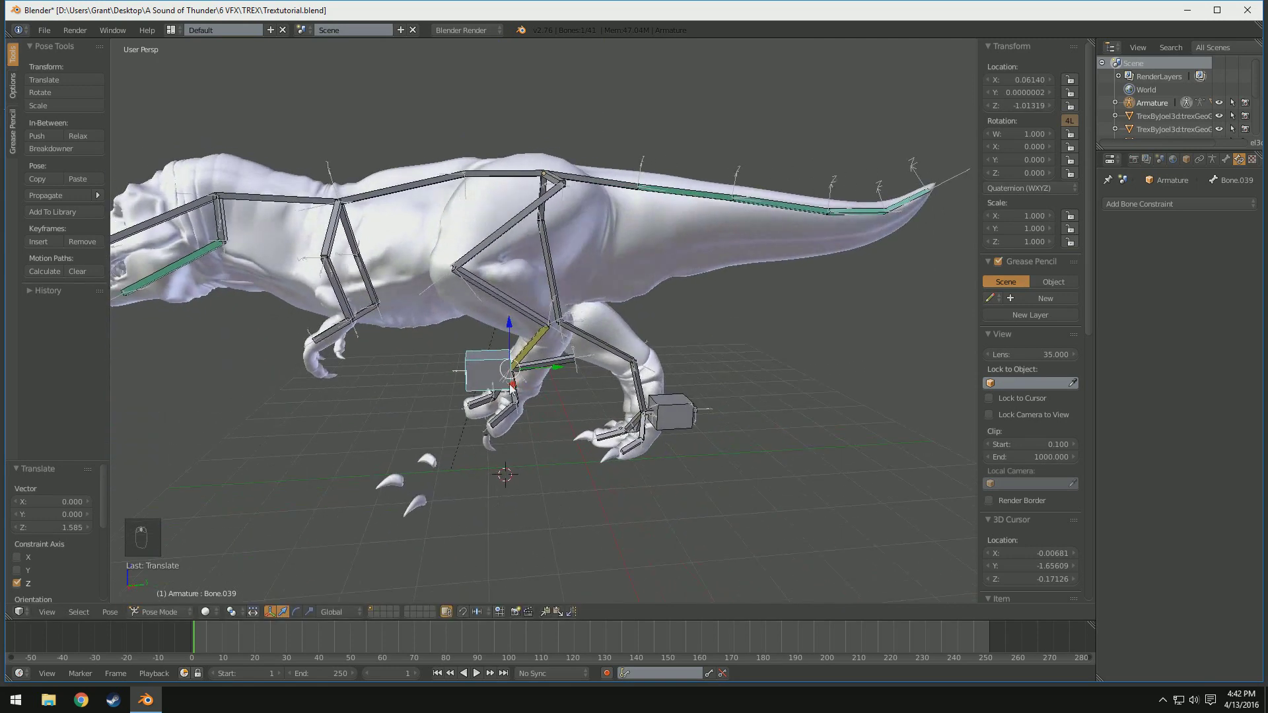
- Move the near foot's control about 1.371 along global X and about -0.807 along global Y
{"action": "left_click_drag", "start_coordinate": [512, 388], "coordinate": [812, 405]}
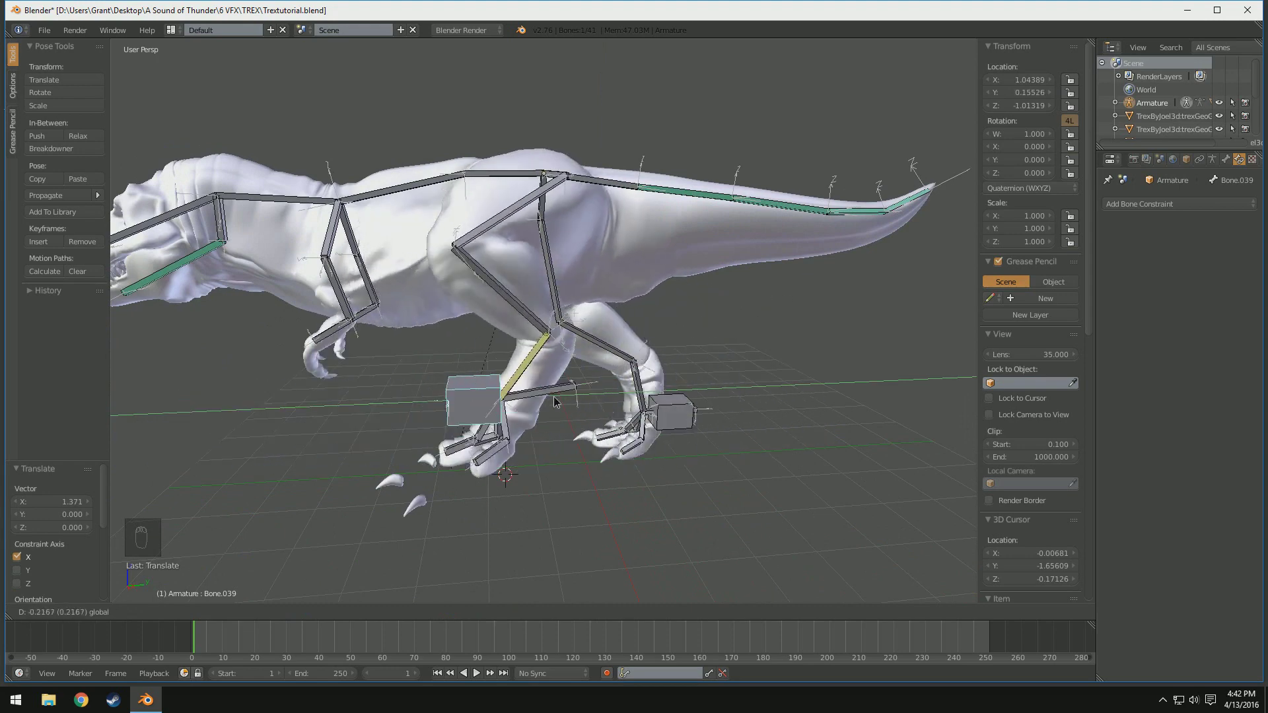
{"action": "key", "text": "y"}
{"action": "left_click", "coordinate": [518, 401]}
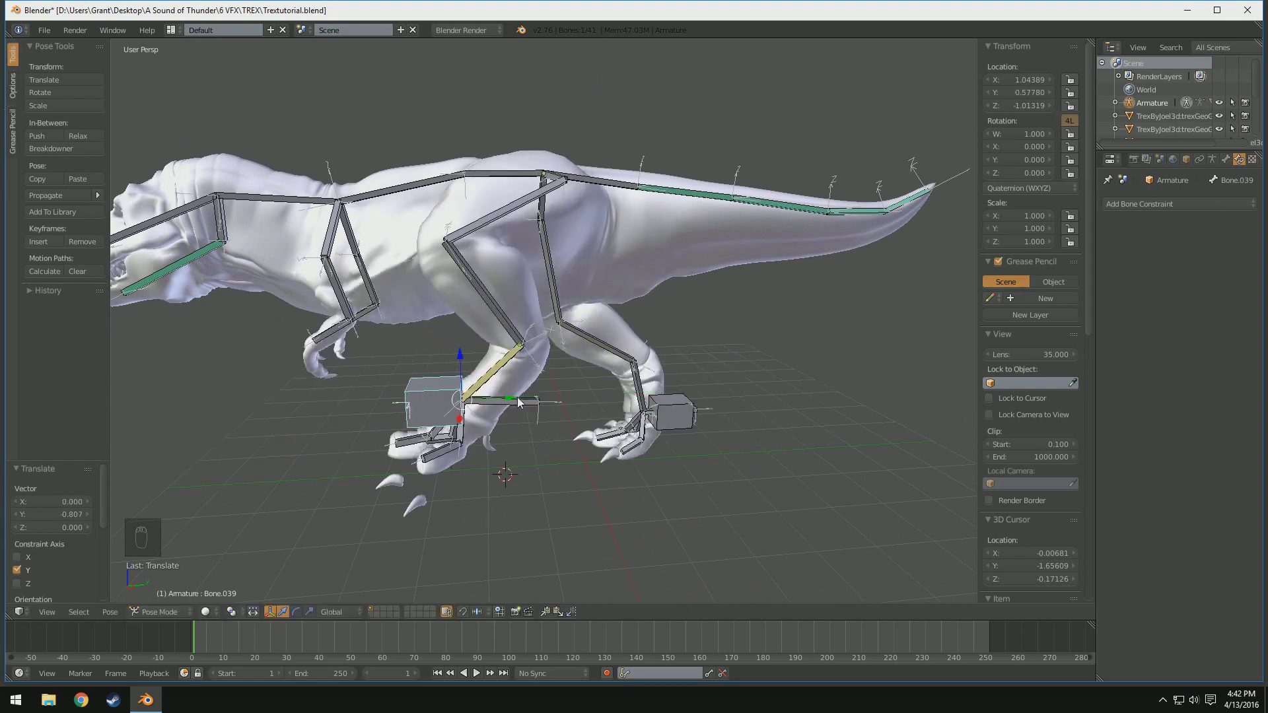
- Try to clear the pose rotation and location of the near foot's control and the rotation of its ankle bone
{"action": "key", "text": "alt+r"}
{"action": "right_click", "coordinate": [492, 374]}
{"action": "key", "text": "alt+r"}
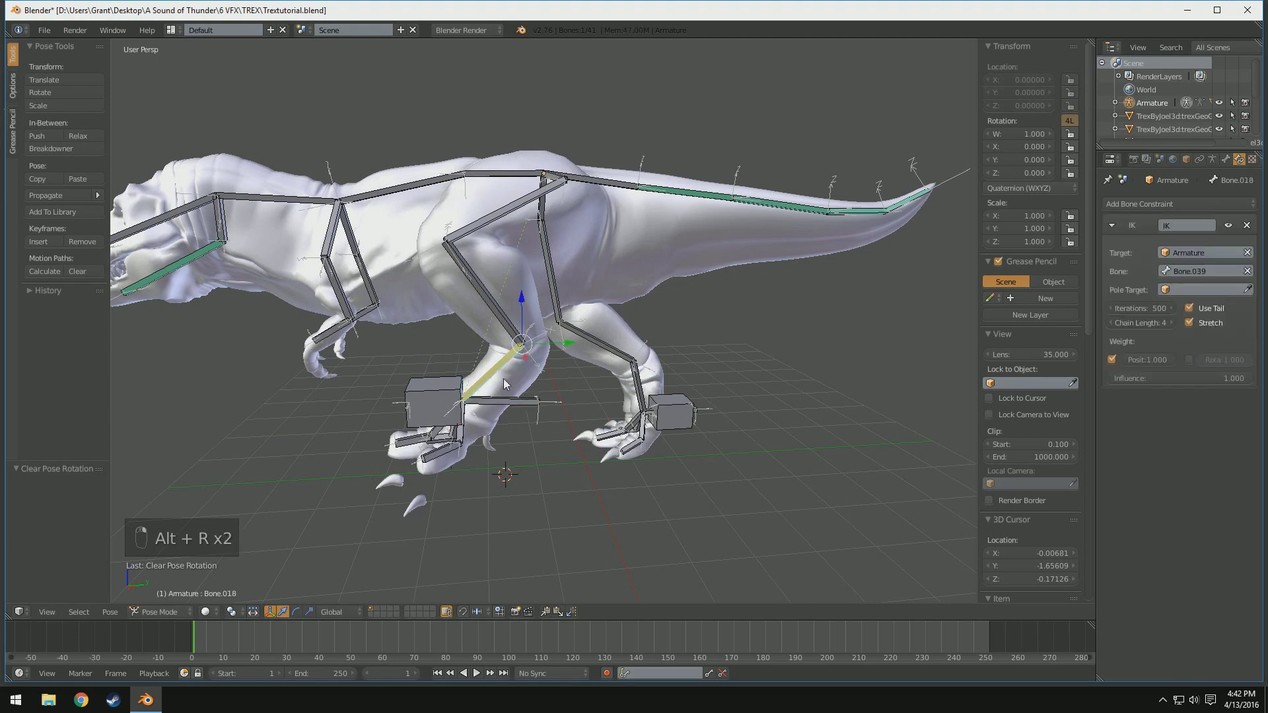
{"action": "key", "text": "alt+r"}
{"action": "right_click", "coordinate": [459, 391]}
{"action": "key", "text": "alt+r"}
{"action": "key", "text": "alt+r"}
{"action": "key", "text": "alt+r"}
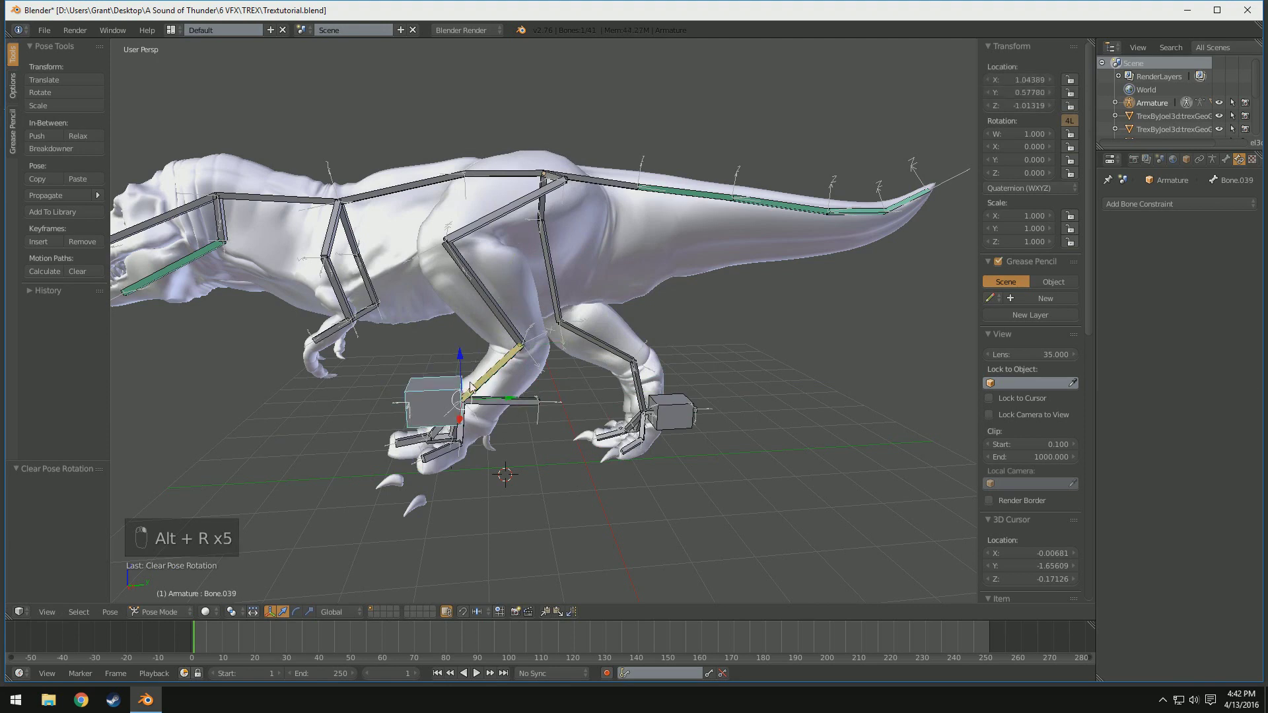
{"action": "key", "text": "alt+l"}
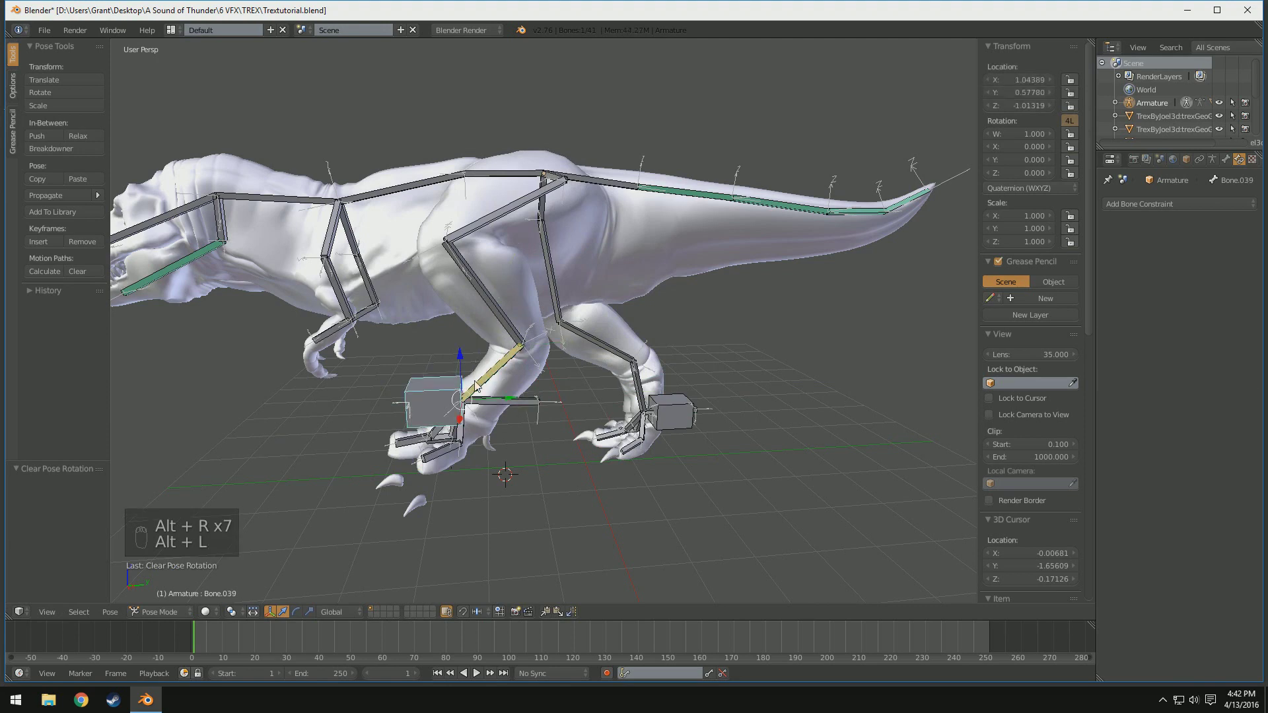
{"action": "key", "text": "alt+l"}
{"action": "key", "text": "alt+l"}
{"action": "key", "text": "alt+l"}
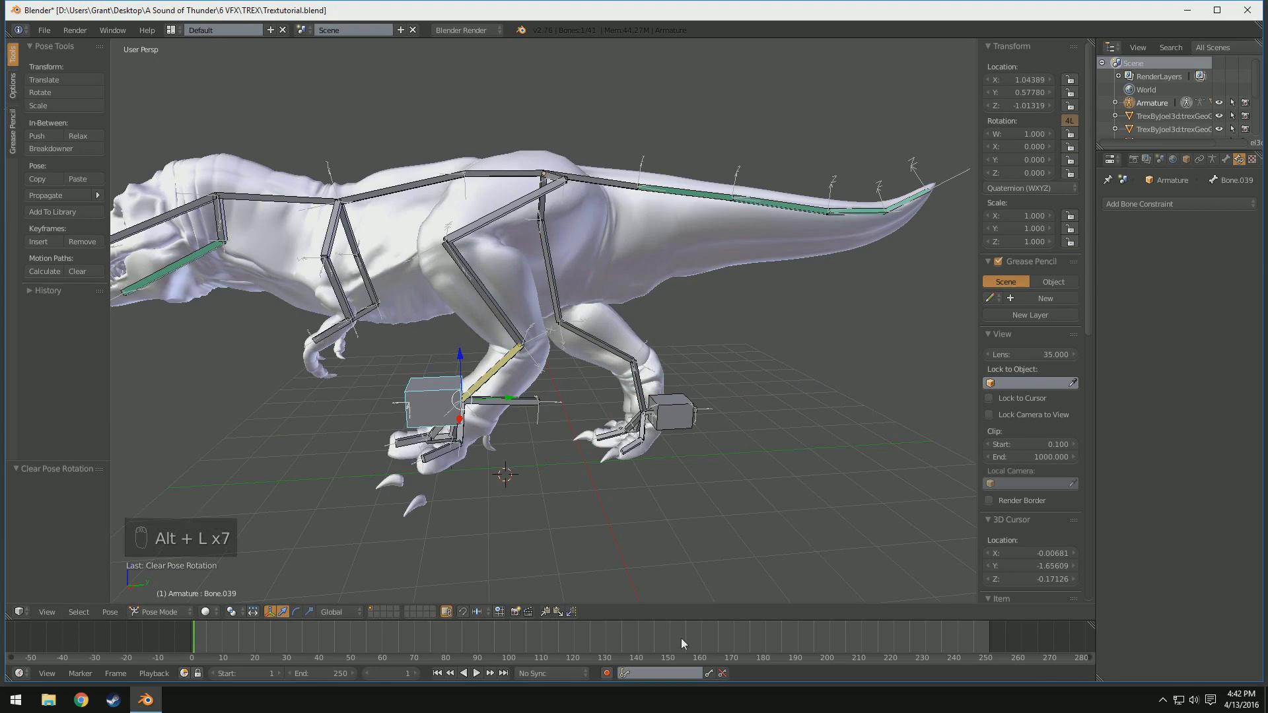
- Lower the near foot's control to the ground, placing it at about X 0.06, Y 0.80 and Z 0
{"action": "left_click_drag", "start_coordinate": [461, 360], "coordinate": [475, 456]}
{"action": "middle_click_drag", "start_coordinate": [475, 456], "coordinate": [632, 464]}
{"action": "left_click_drag", "start_coordinate": [712, 479], "coordinate": [636, 481]}
{"action": "middle_click_drag", "start_coordinate": [636, 481], "coordinate": [556, 445]}
{"action": "left_click_drag", "start_coordinate": [547, 431], "coordinate": [539, 433]}
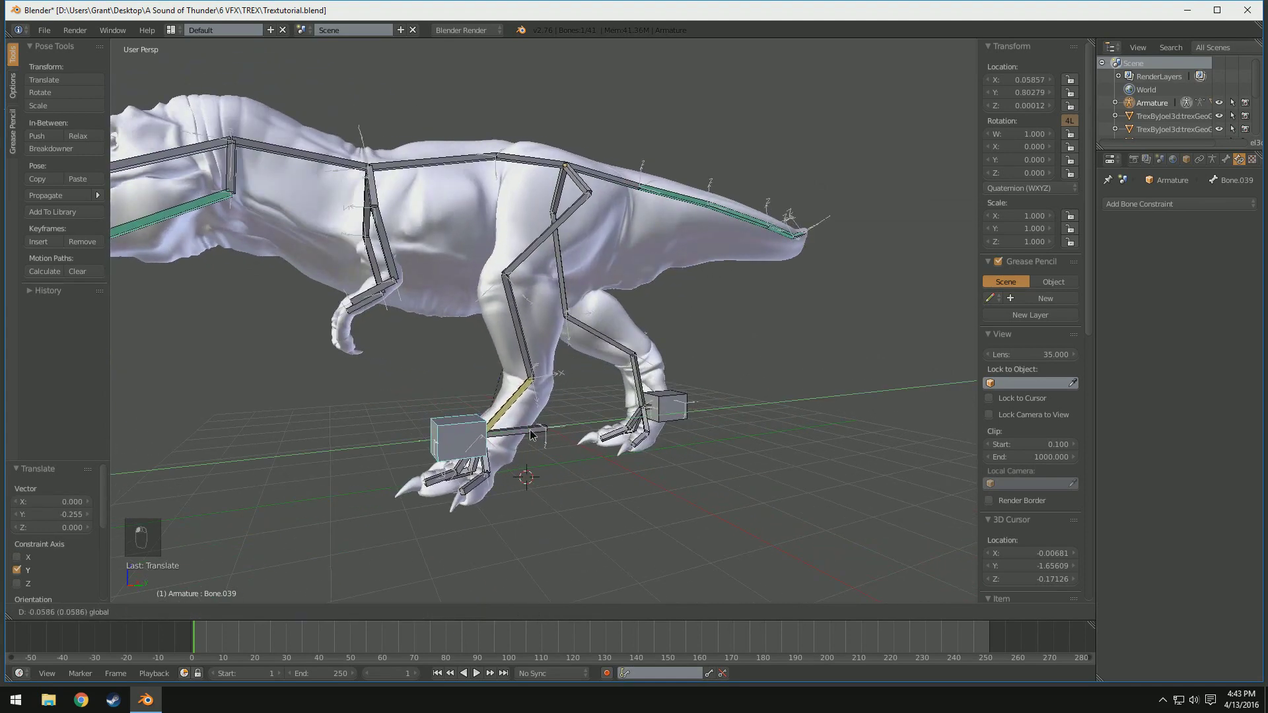
- Add an Inverse Kinematics constraint to the far leg's ankle bone with the Armature as its target
{"action": "middle_click_drag", "start_coordinate": [538, 433], "coordinate": [761, 447]}
{"action": "scroll", "coordinate": [457, 378], "scroll_direction": "up", "scroll_amount": 8}
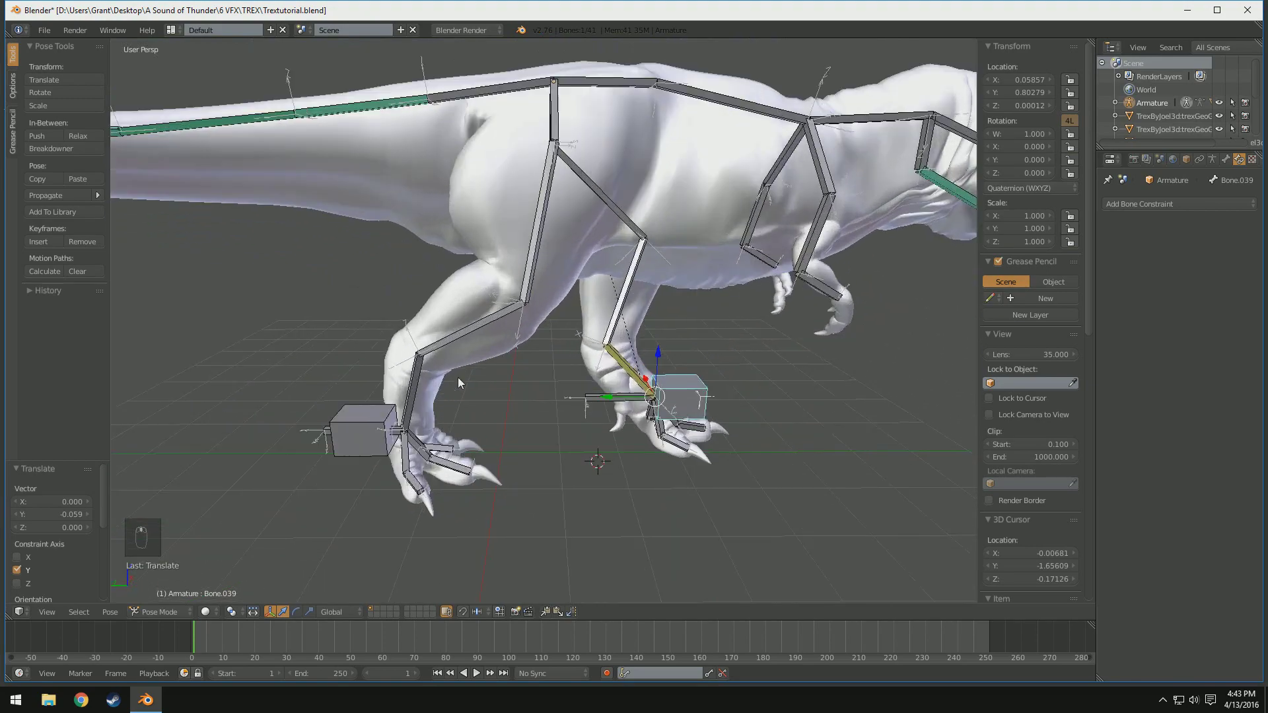
{"action": "right_click", "coordinate": [425, 366]}
{"action": "left_click", "coordinate": [1180, 204]}
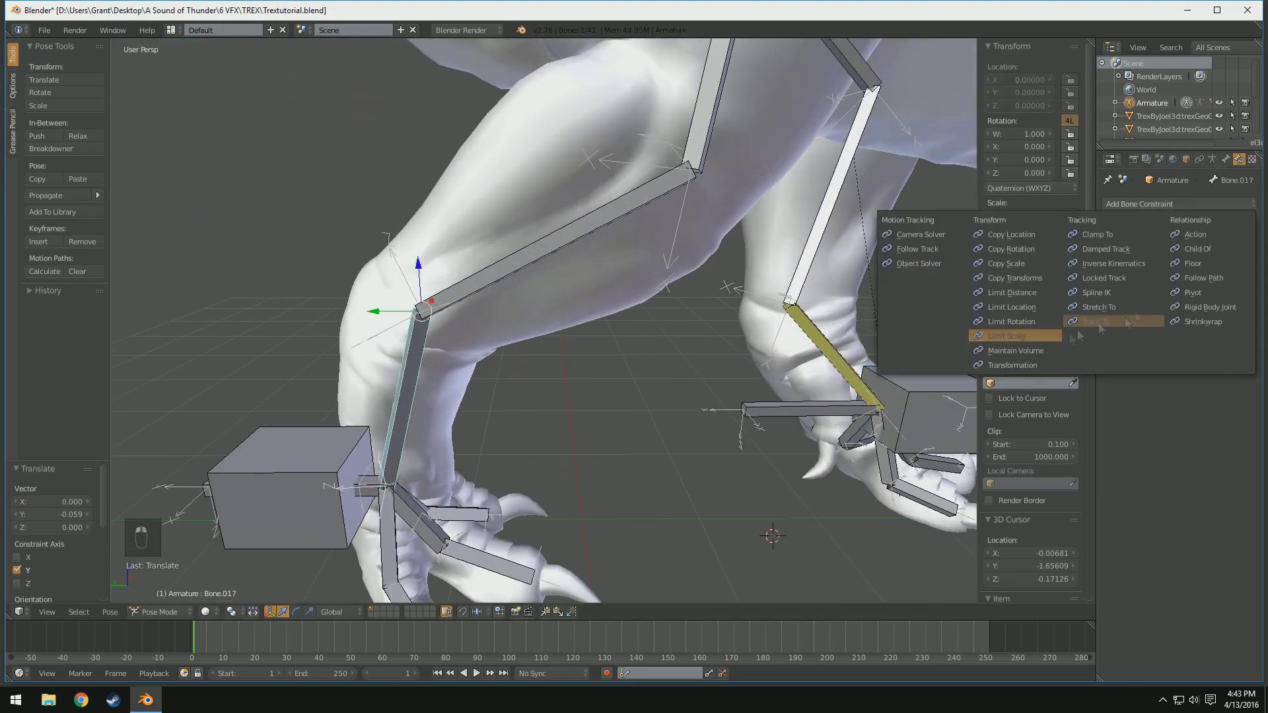
{"action": "left_click", "coordinate": [1097, 267]}
{"action": "left_click", "coordinate": [1202, 253]}
{"action": "left_click", "coordinate": [1179, 274]}
- Set the far foot's box-shaped control, Bone.040, as the target bone of the far ankle bone's Inverse Kinematics constraint
{"action": "left_click", "coordinate": [1206, 272]}
{"action": "scroll", "coordinate": [1153, 319], "scroll_direction": "down", "scroll_amount": 20}
{"action": "left_click", "coordinate": [1152, 410]}
{"action": "right_click", "coordinate": [290, 498]}
{"action": "right_click", "coordinate": [406, 398]}
{"action": "left_click", "coordinate": [1204, 272]}
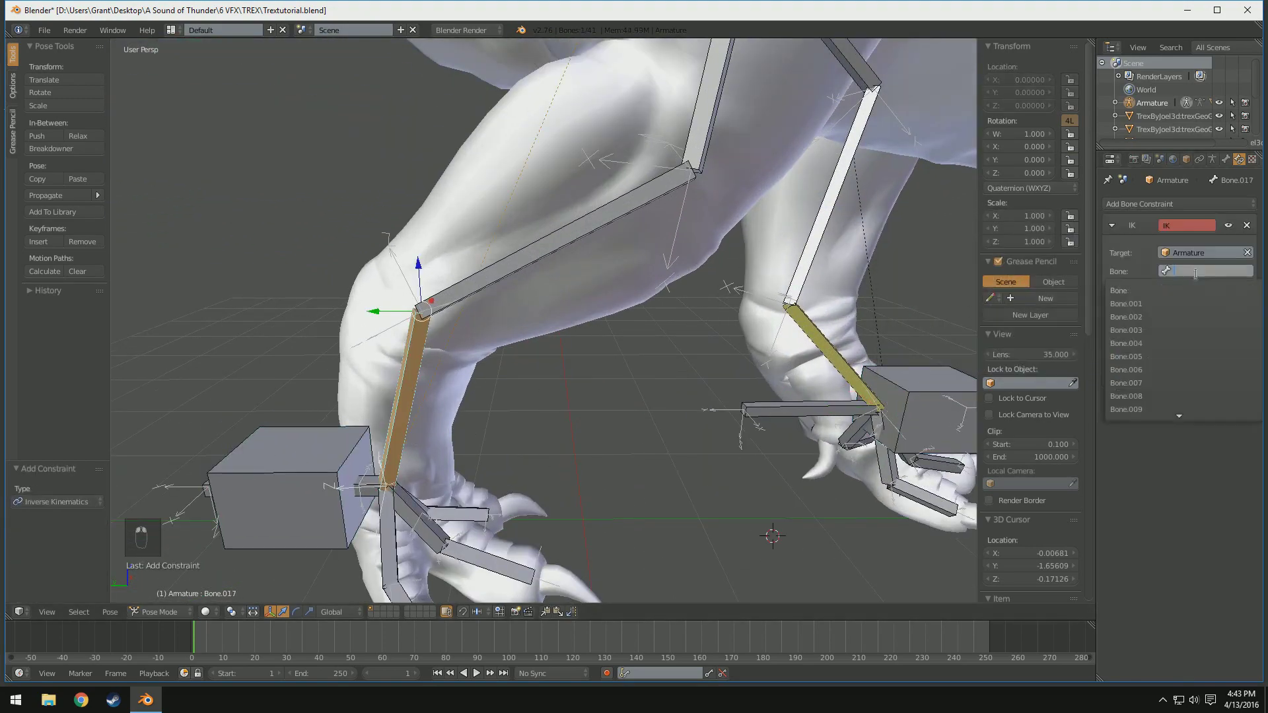
{"action": "scroll", "coordinate": [1179, 411], "scroll_direction": "down", "scroll_amount": 20}
{"action": "left_click", "coordinate": [1179, 410]}
- Set the chain length of the far ankle bone's Inverse Kinematics constraint to 4
{"action": "left_click", "coordinate": [1171, 323]}
{"action": "left_click", "coordinate": [1171, 323]}
{"action": "double_click", "coordinate": [1171, 323]}
- Move the far foot's box-shaped control about -1.018 along global Y
{"action": "scroll", "coordinate": [731, 324], "scroll_direction": "down", "scroll_amount": 4}
{"action": "scroll", "coordinate": [731, 324], "scroll_direction": "down", "scroll_amount": 3}
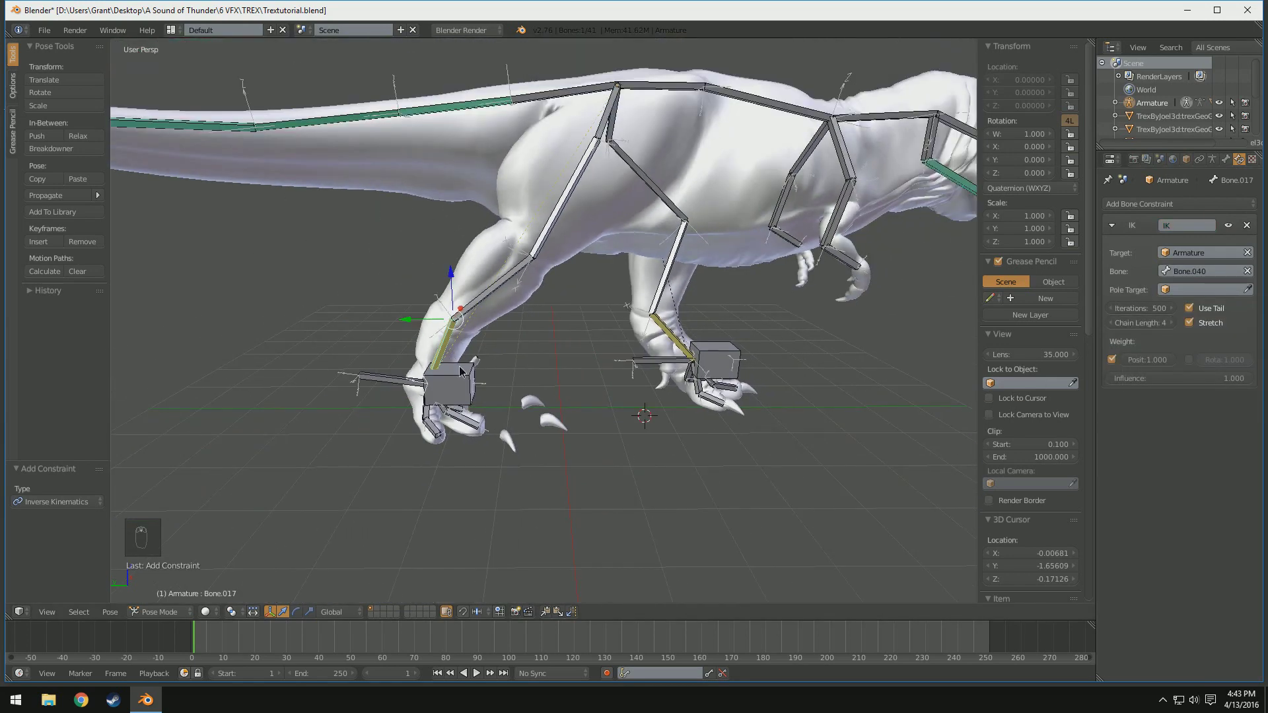
{"action": "right_click", "coordinate": [432, 373]}
{"action": "key", "text": "g"}
{"action": "key", "text": "y"}
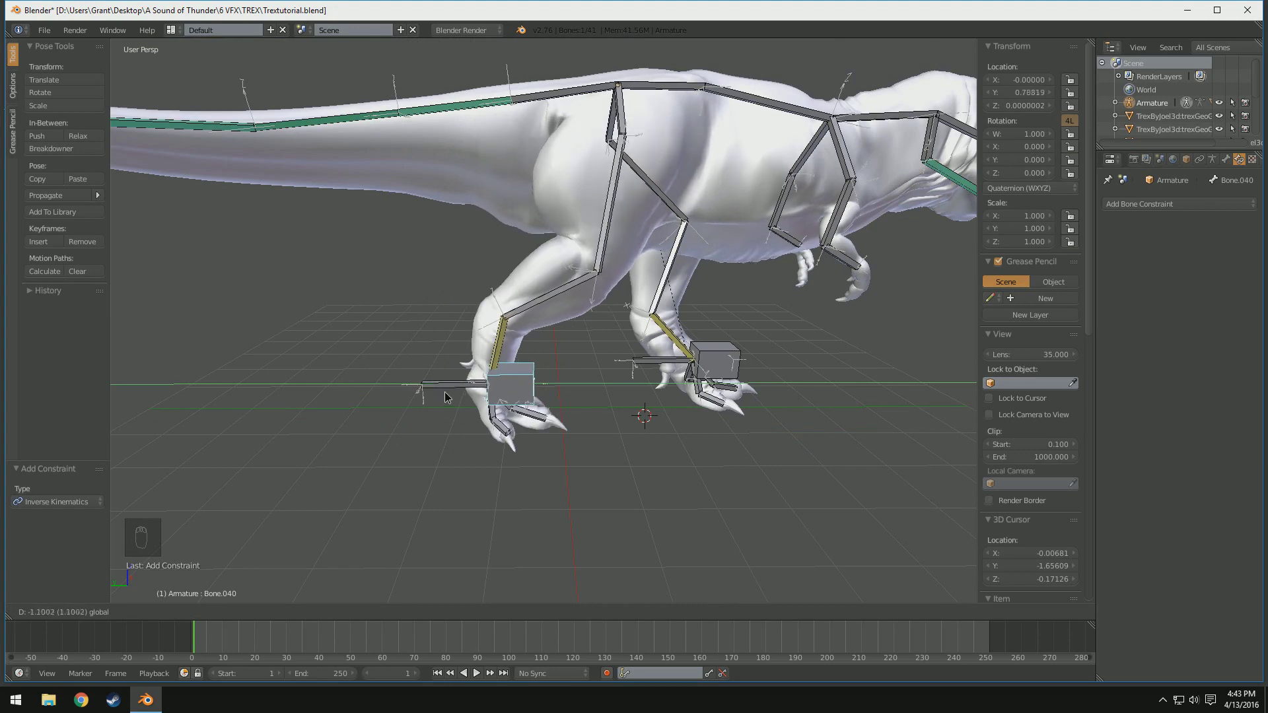
{"action": "left_click", "coordinate": [444, 394]}
{"action": "scroll", "coordinate": [489, 370], "scroll_direction": "down", "scroll_amount": 4}
{"action": "middle_click_drag", "start_coordinate": [757, 304], "coordinate": [663, 318]}
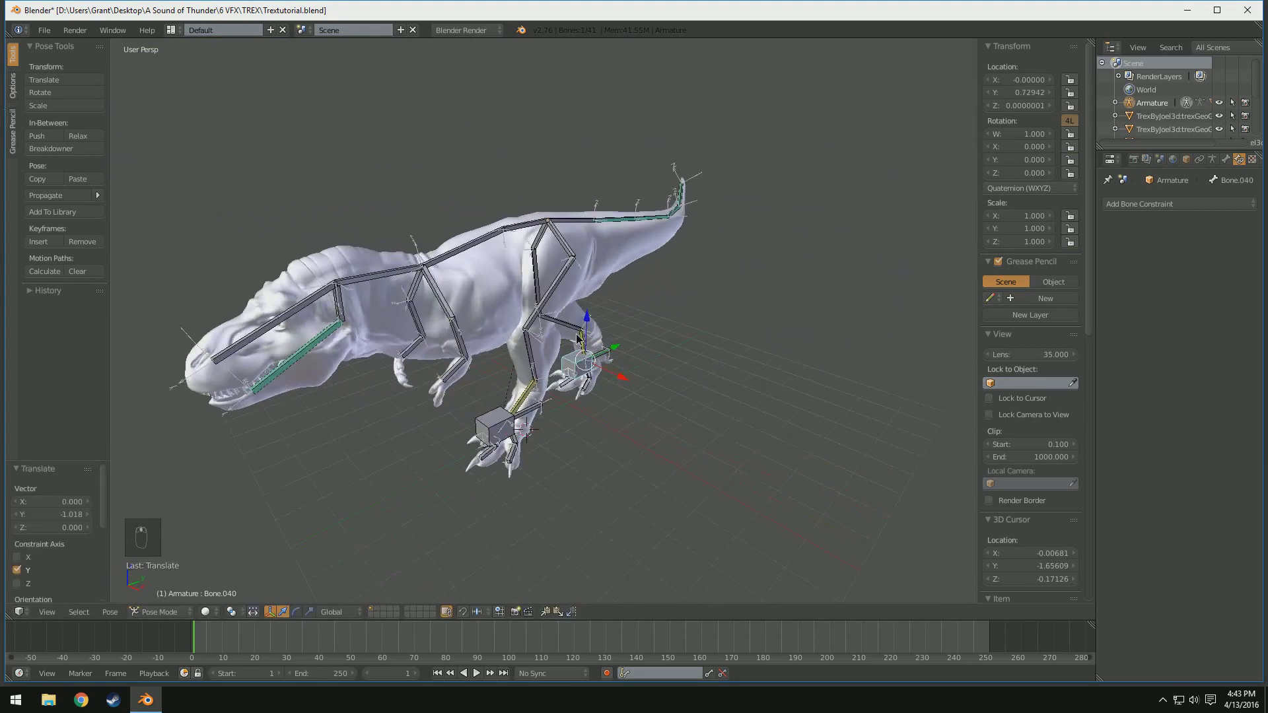
{"action": "scroll", "coordinate": [545, 340], "scroll_direction": "up", "scroll_amount": 5}
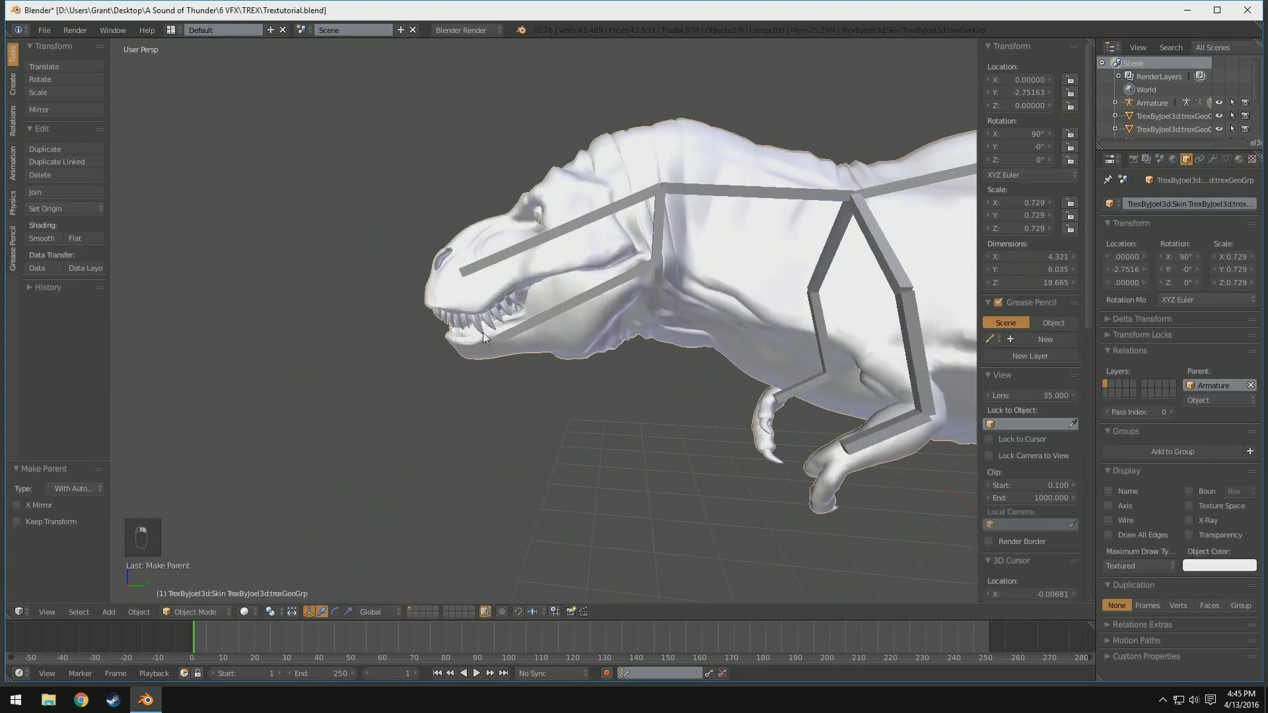
{"action": "scroll", "coordinate": [858, 347], "scroll_direction": "down", "scroll_amount": 6}
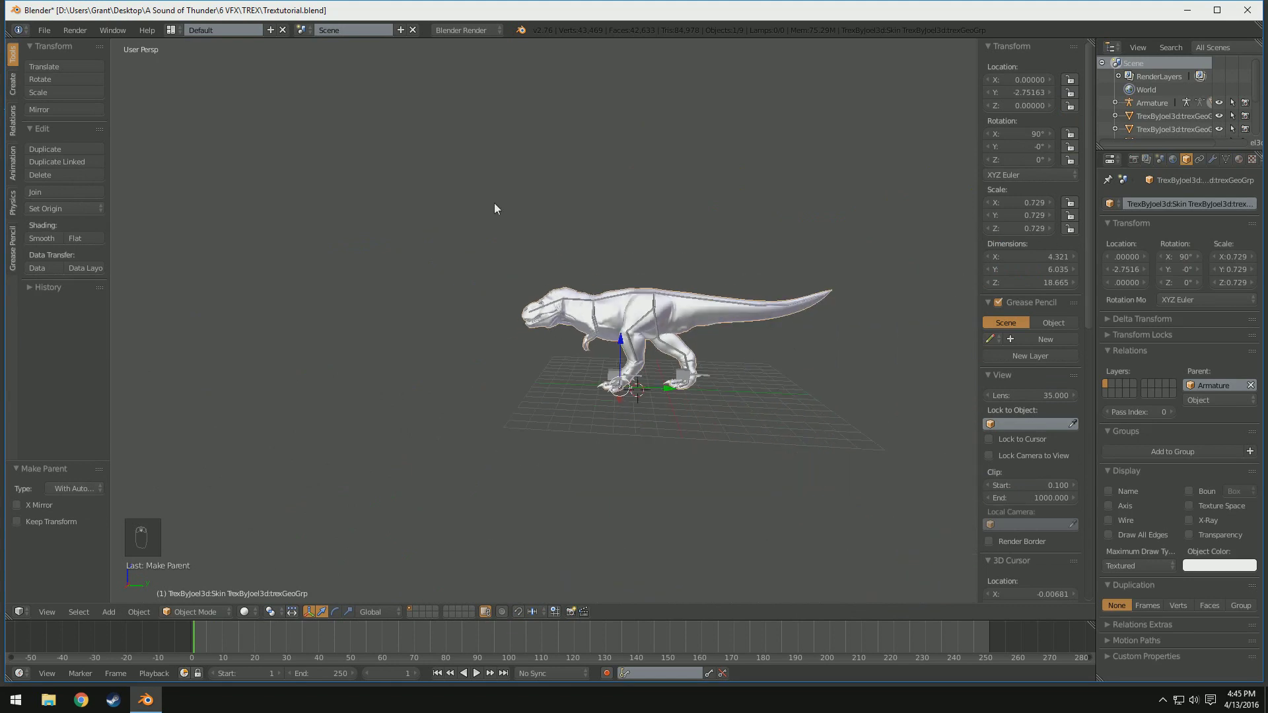